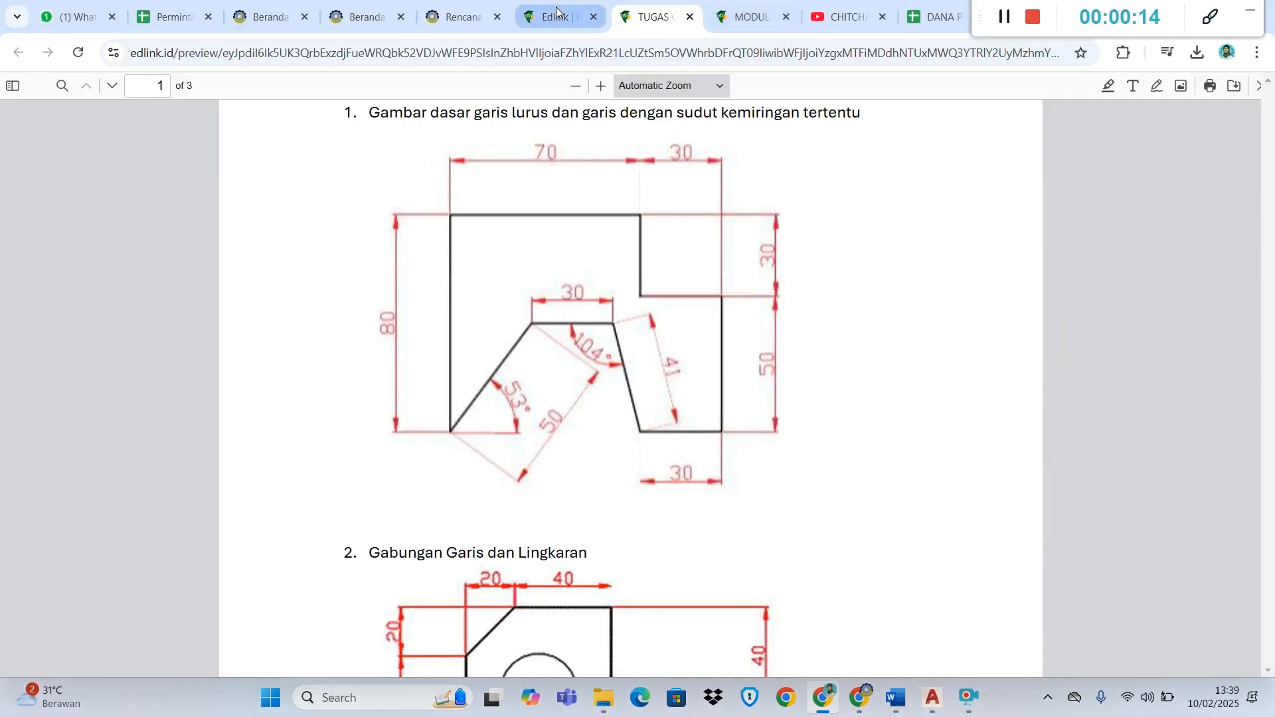
- Review the module's introduction to modifying 2D drawings with the Modify toolbar, ending in AutoCAD
left_click(734, 7)
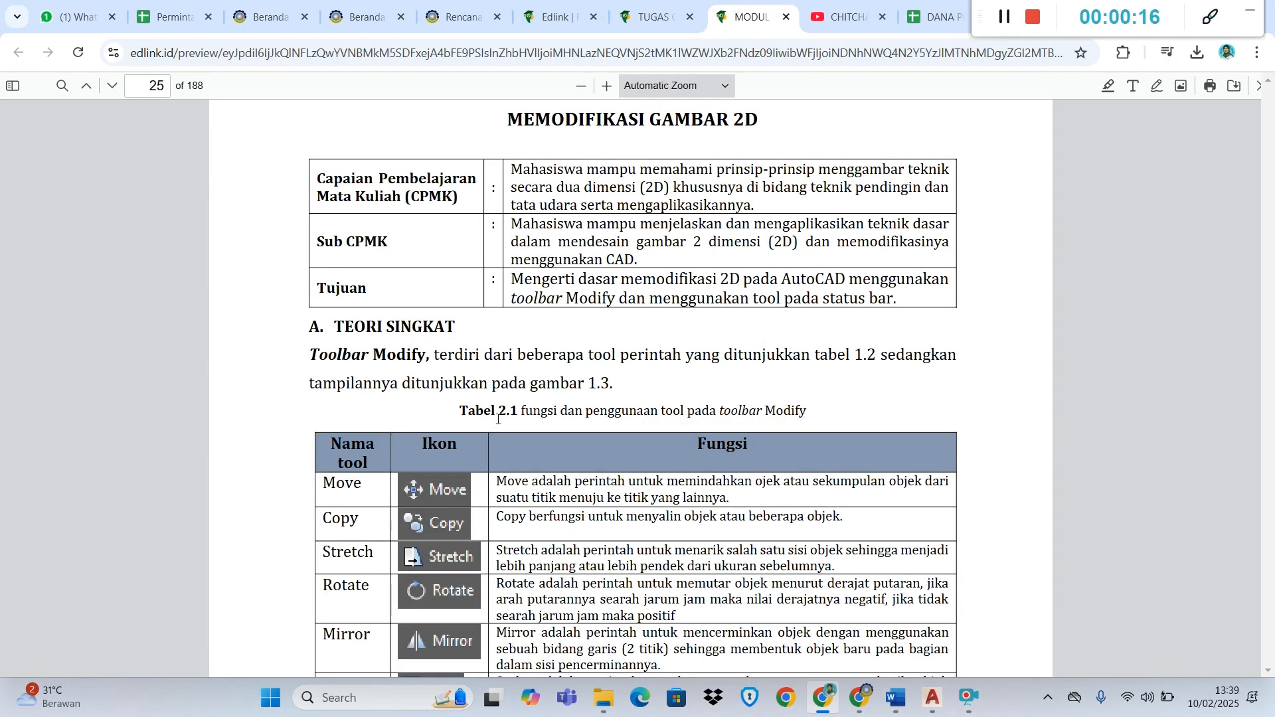
scroll(567, 346, "up", 1)
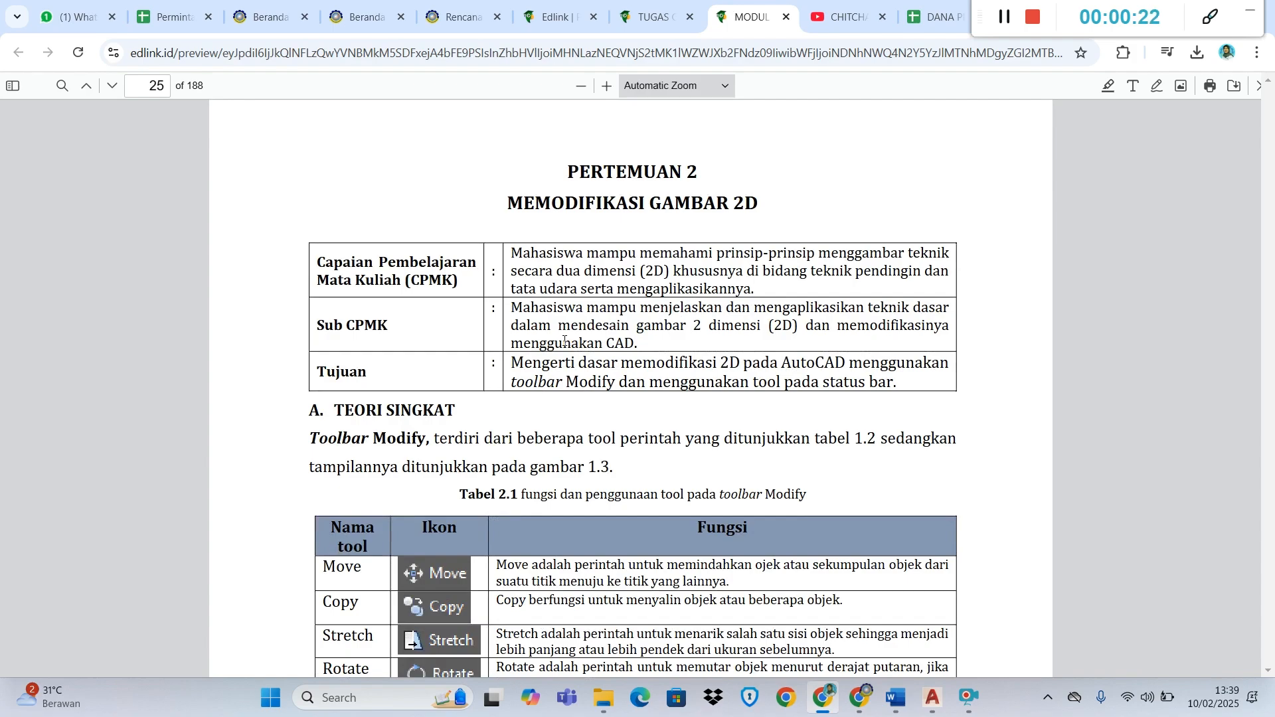
scroll(564, 340, "down", 1)
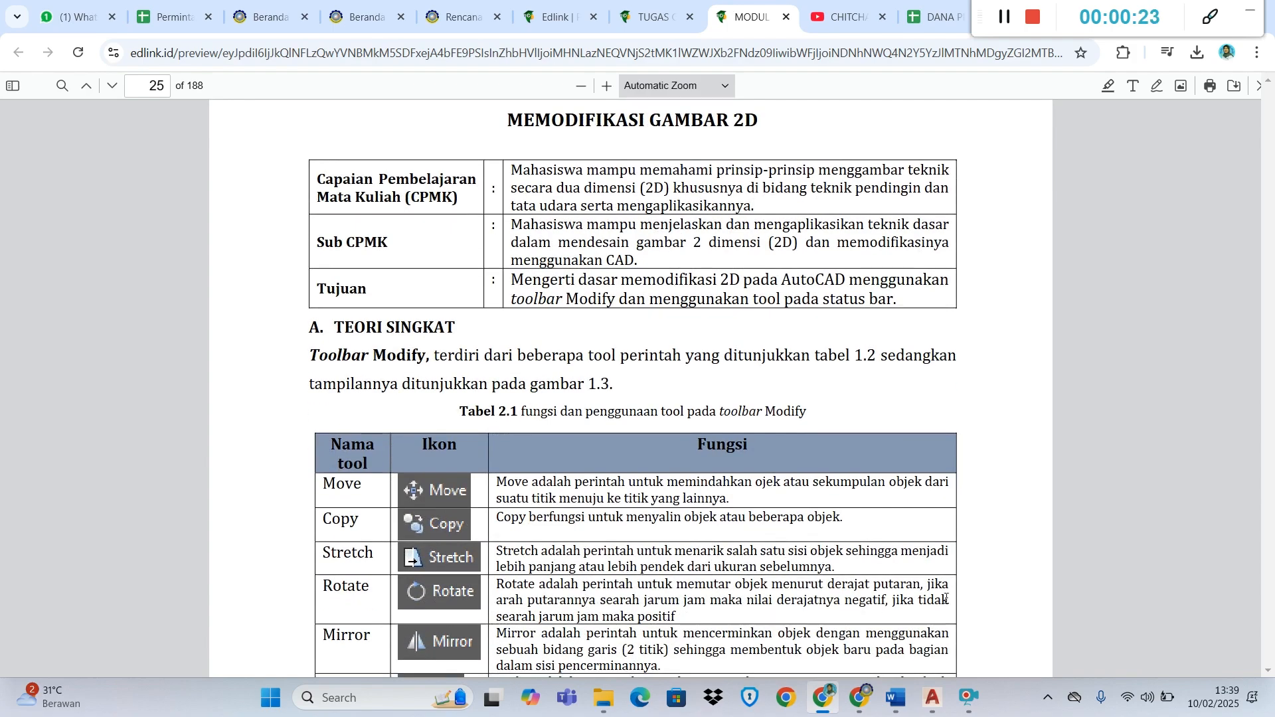
left_click(933, 697)
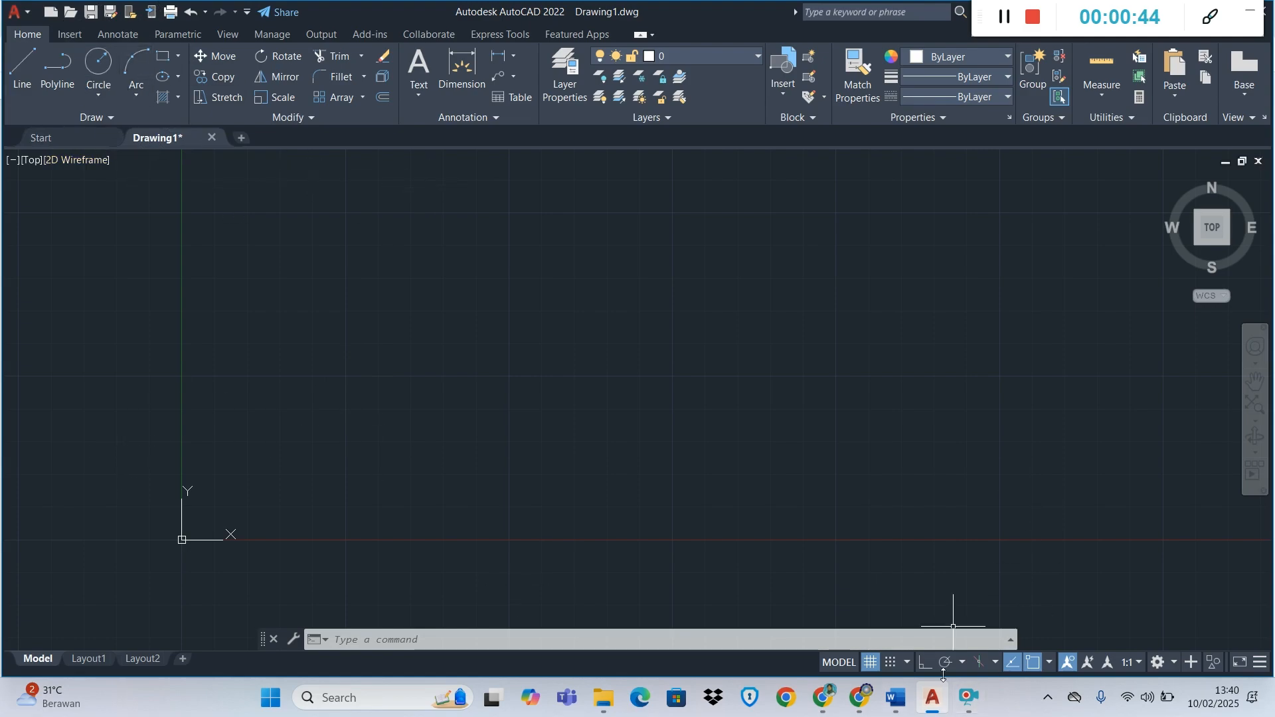
- Return to the browser and look through the assignment document, ending at the dimensions of the first exercise drawing
left_click(824, 698)
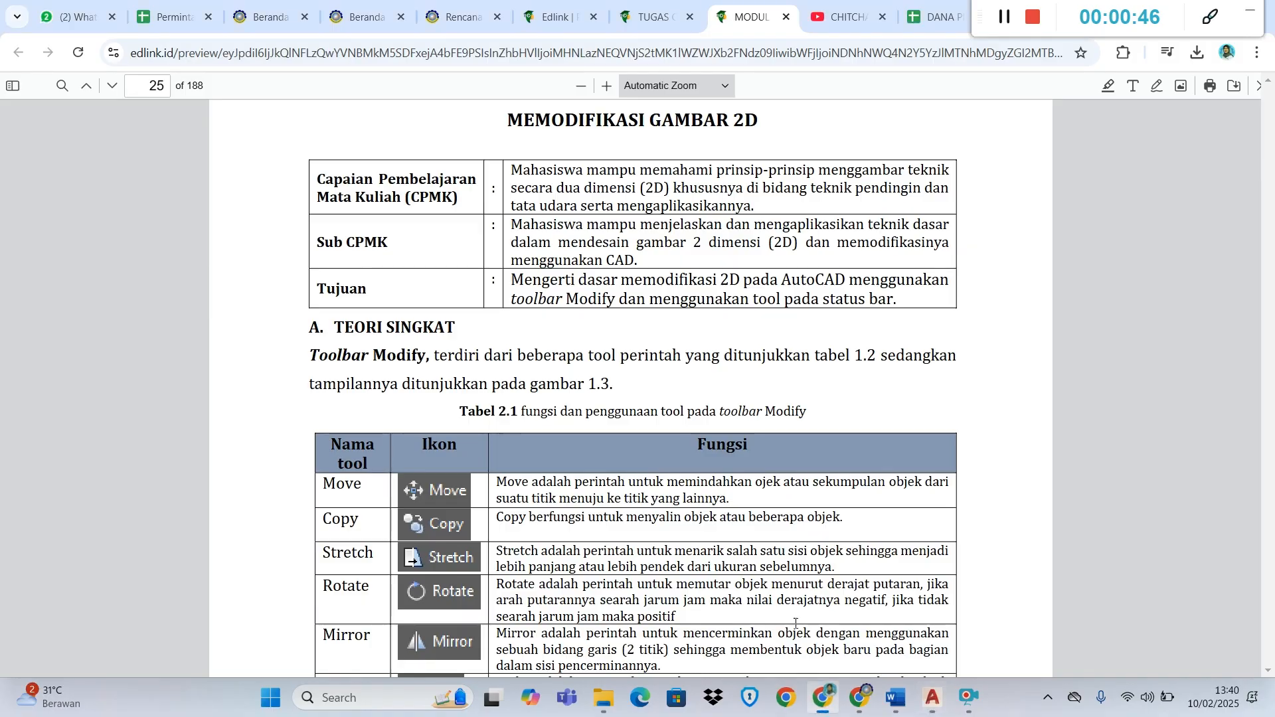
left_click(661, 10)
scroll(604, 339, "down", 5)
scroll(603, 339, "down", 10)
scroll(603, 339, "up", 12)
scroll(603, 339, "up", 4)
scroll(603, 338, "down", 1)
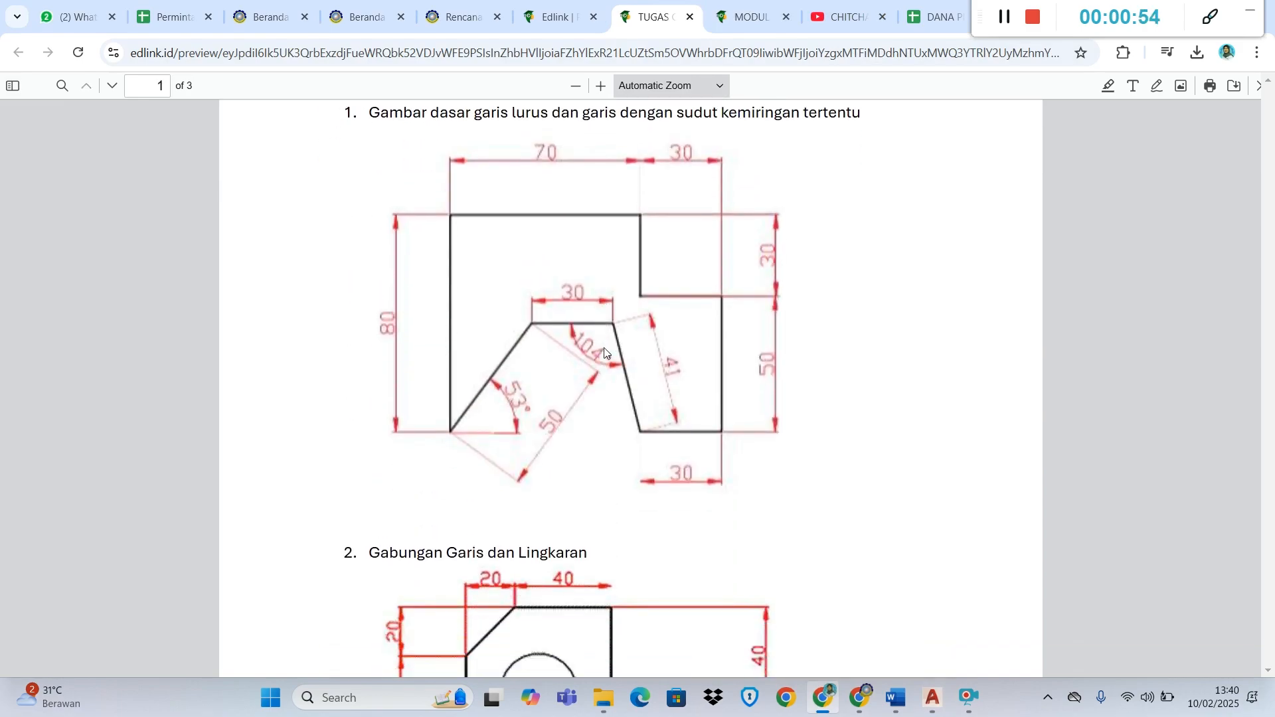
scroll(591, 362, "down", 1)
scroll(584, 366, "up", 1)
- Switch to AutoCAD and, with Ortho on, draw an 80-unit vertical line upward from a point in the empty drawing area
key("alt+Tab")
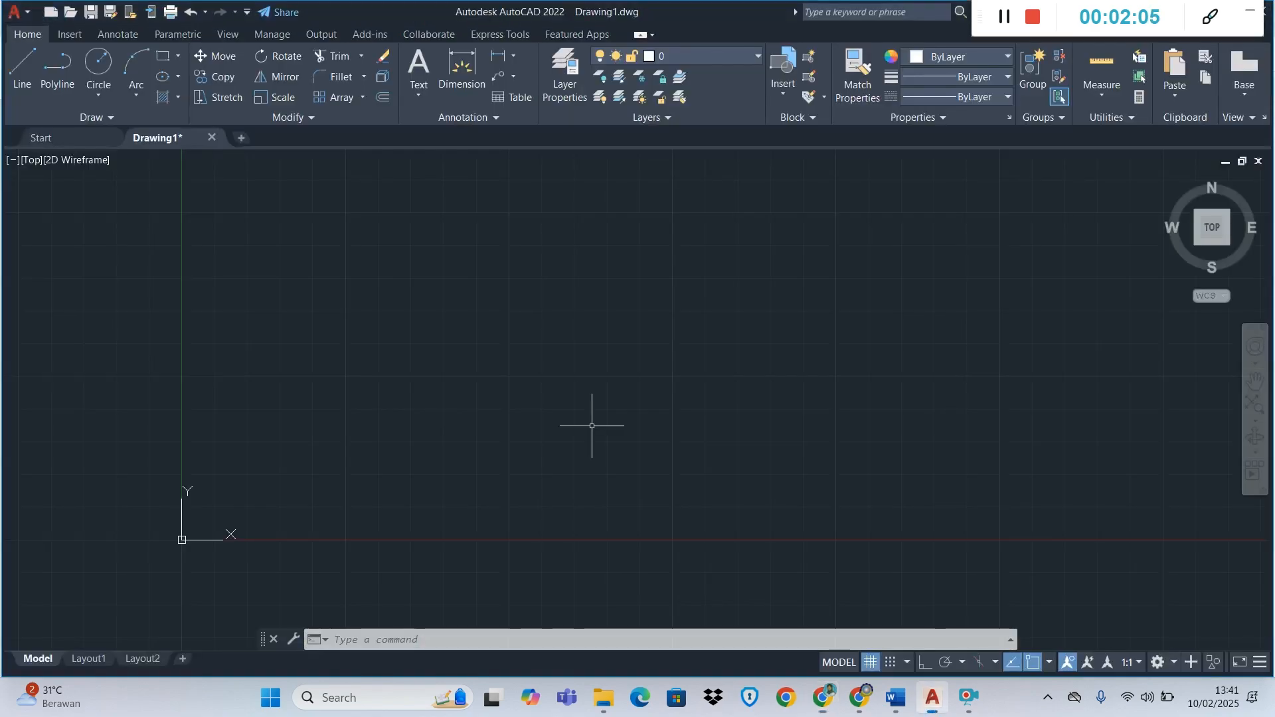
left_click(26, 83)
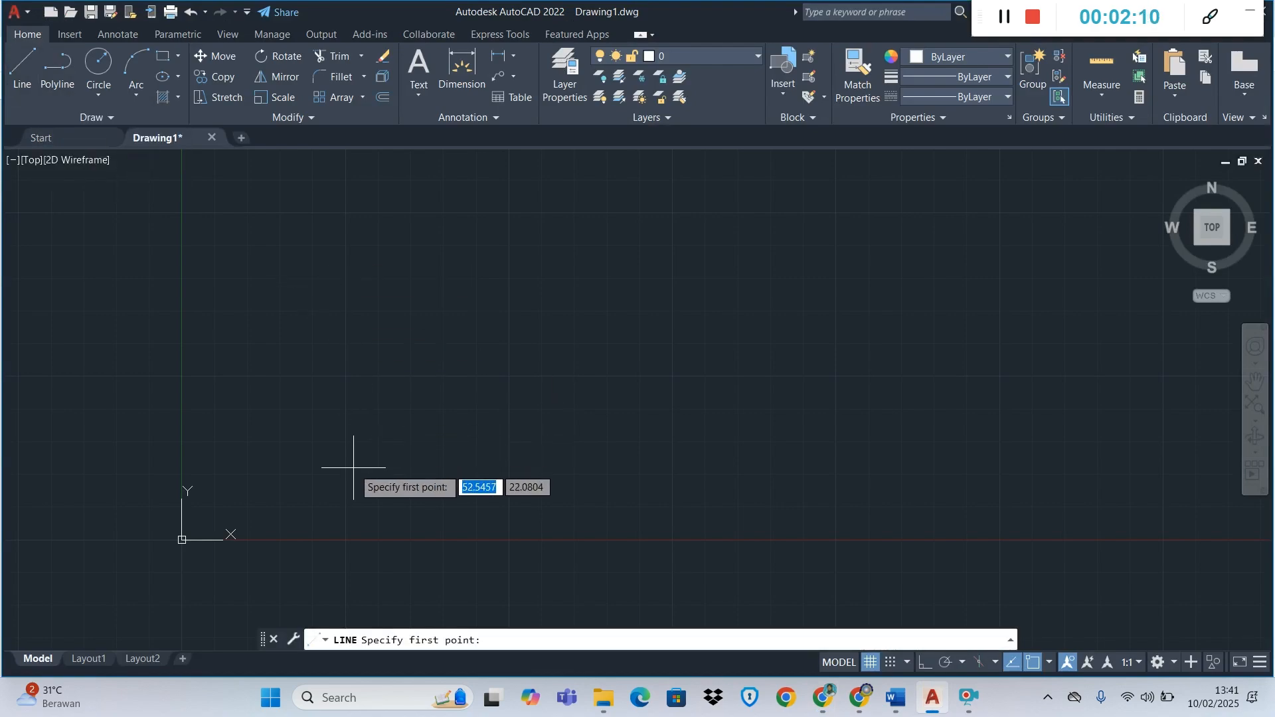
left_click(323, 455)
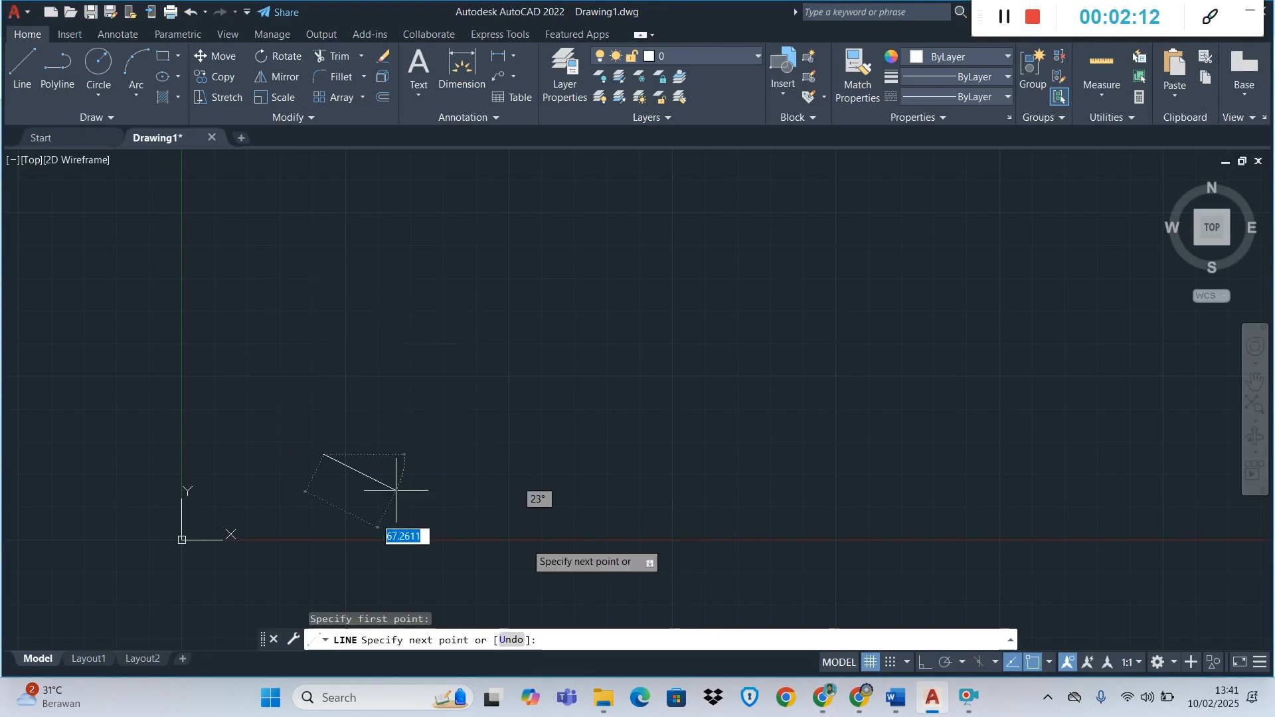
key("F8")
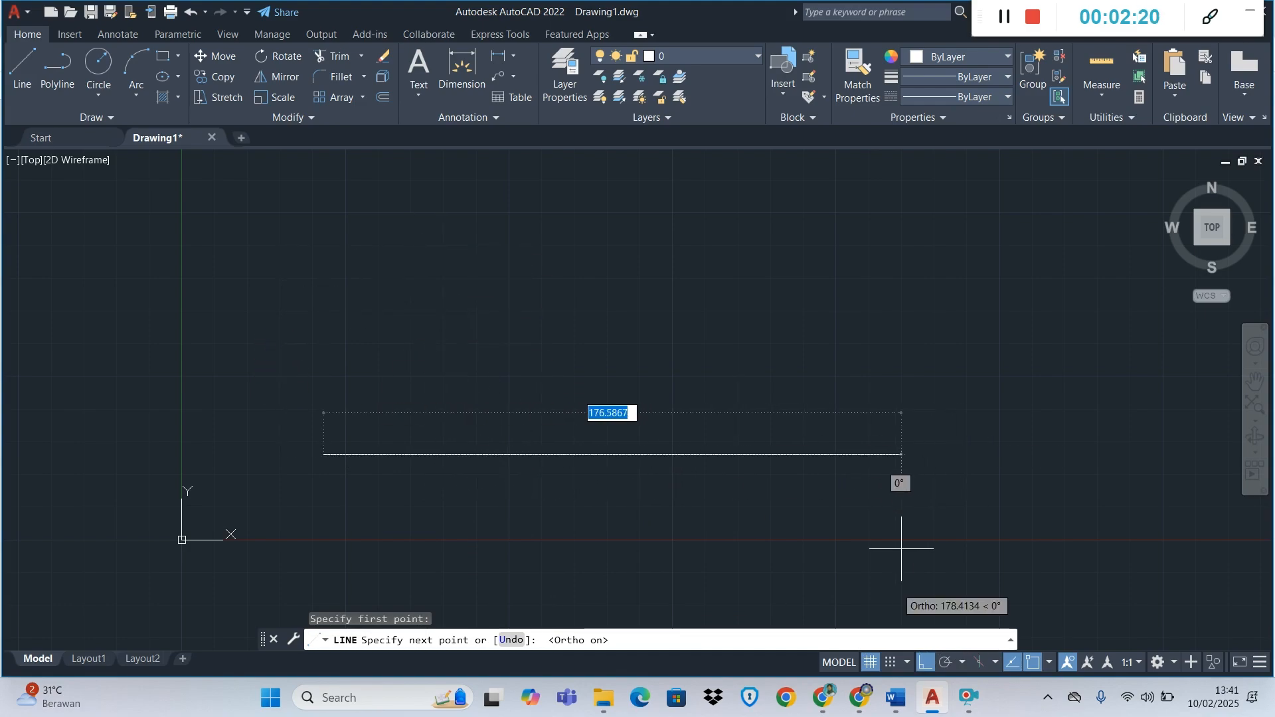
left_click(924, 664)
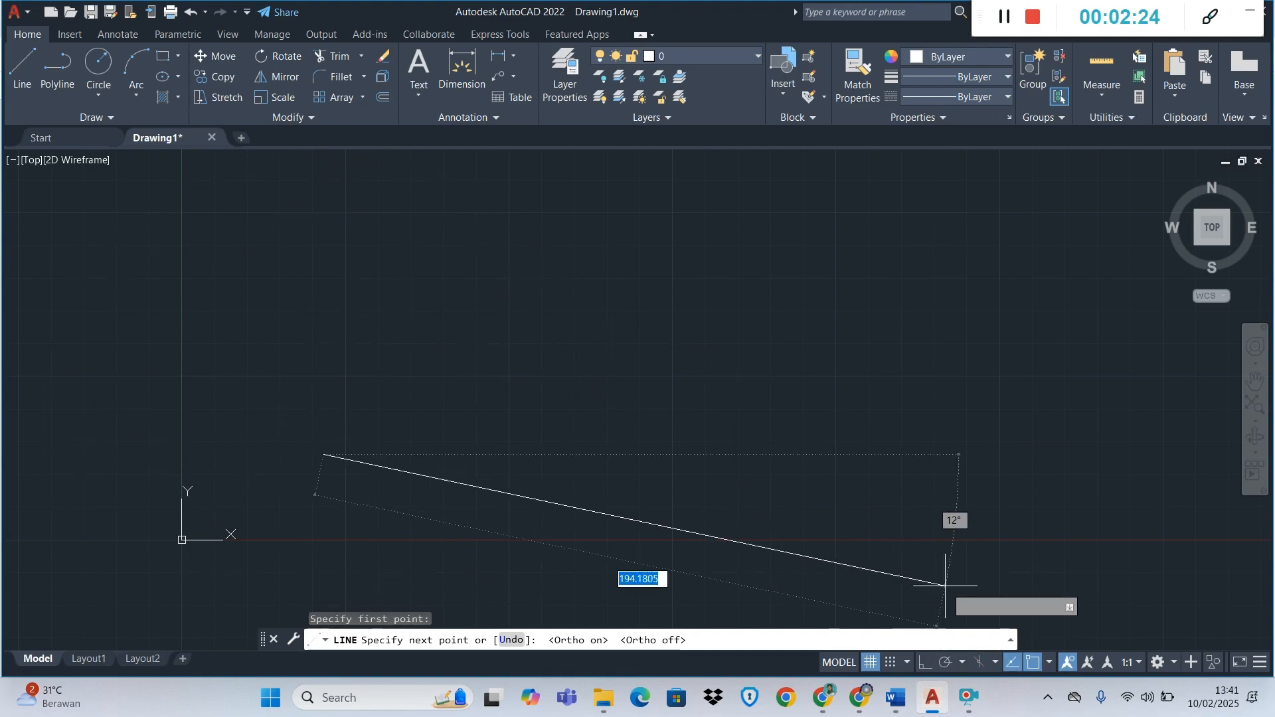
left_click(923, 663)
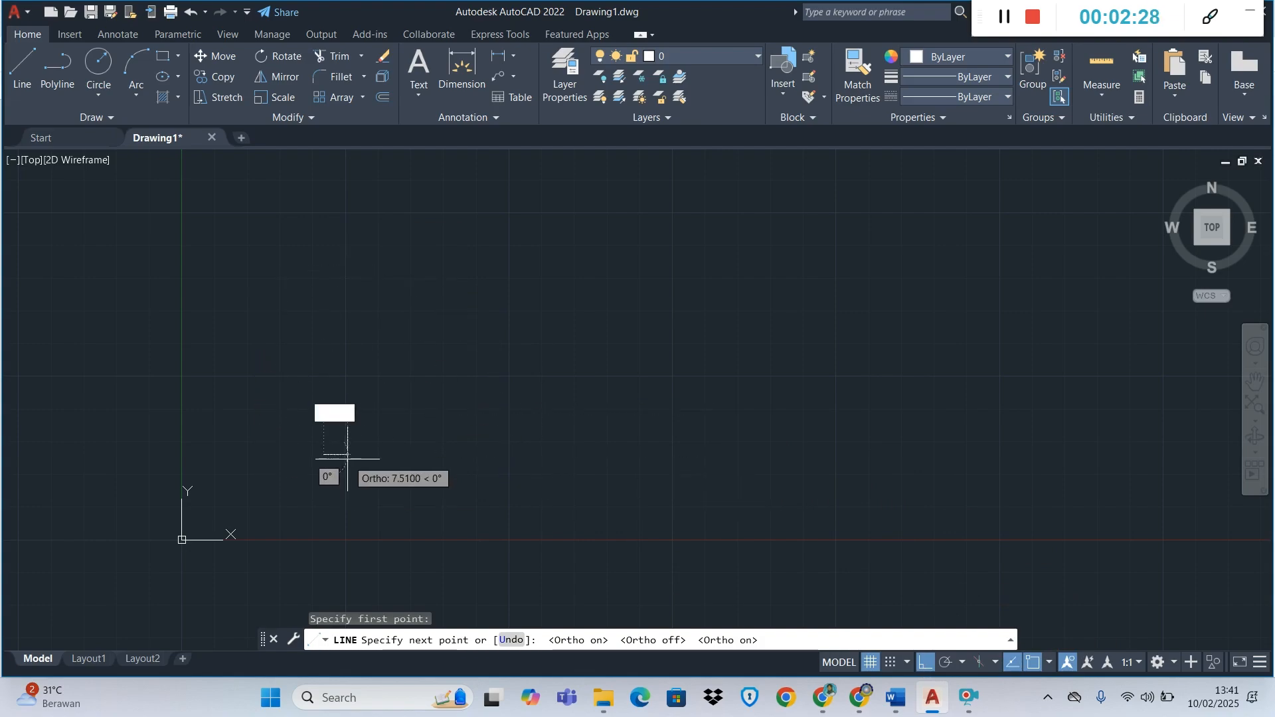
type("80")
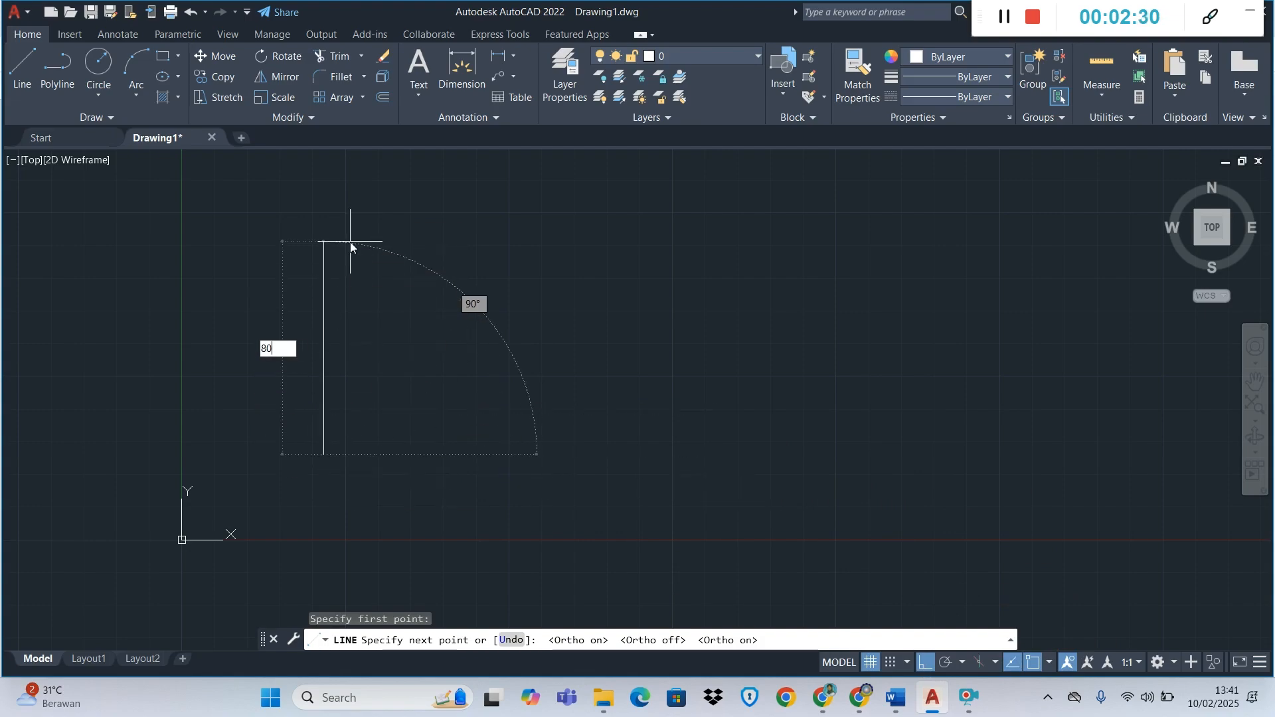
key("Return")
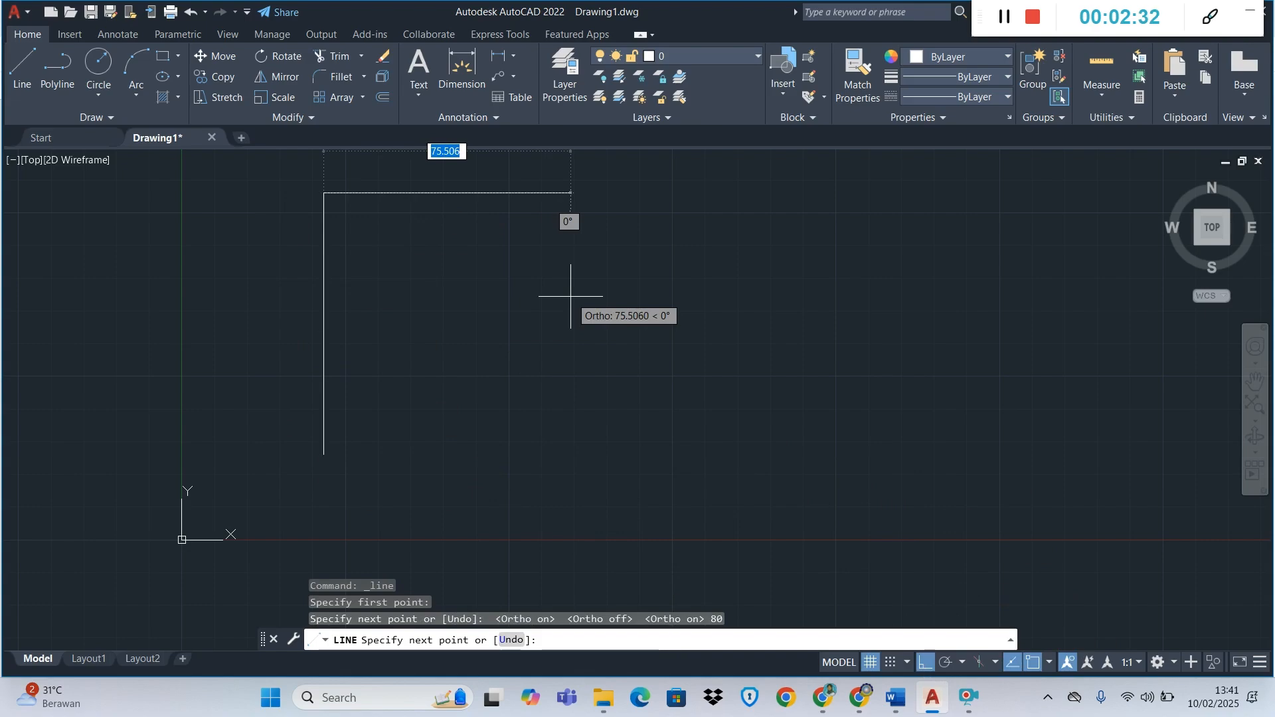
- Continue the outline with segments 70 units to the right, 30 units down and 30 units to the right
type("70")
key("Return")
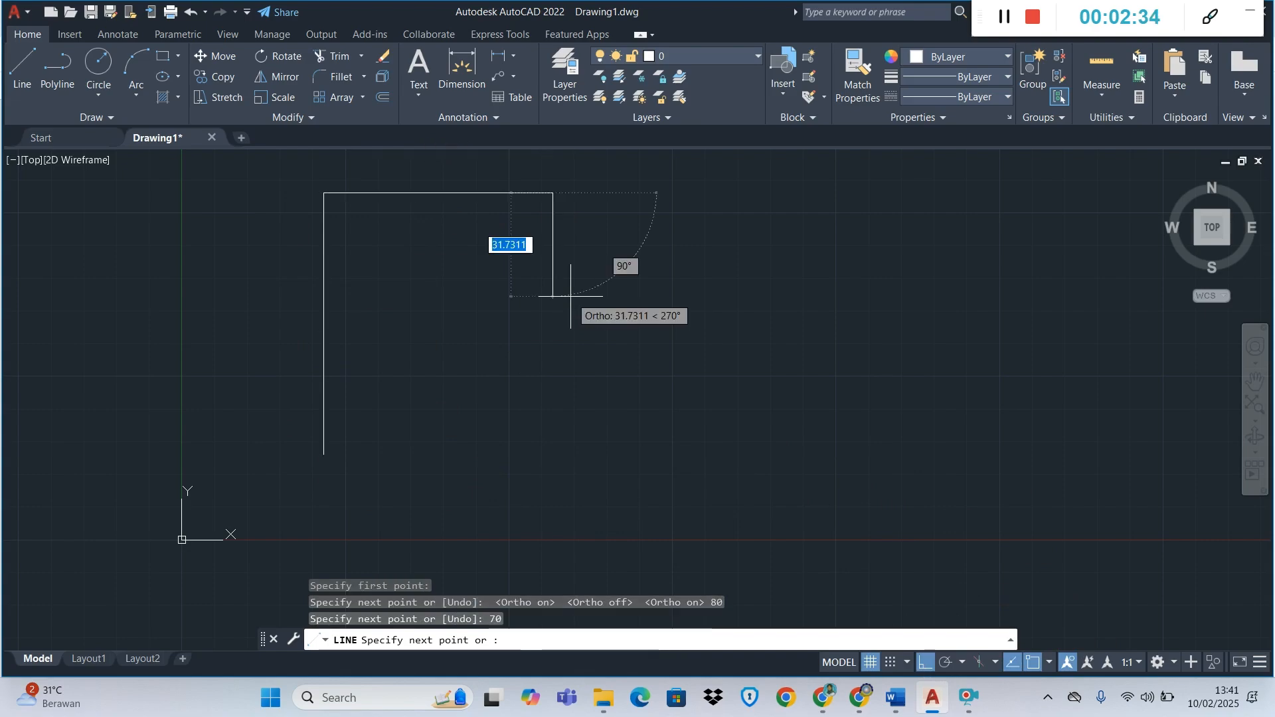
type("30")
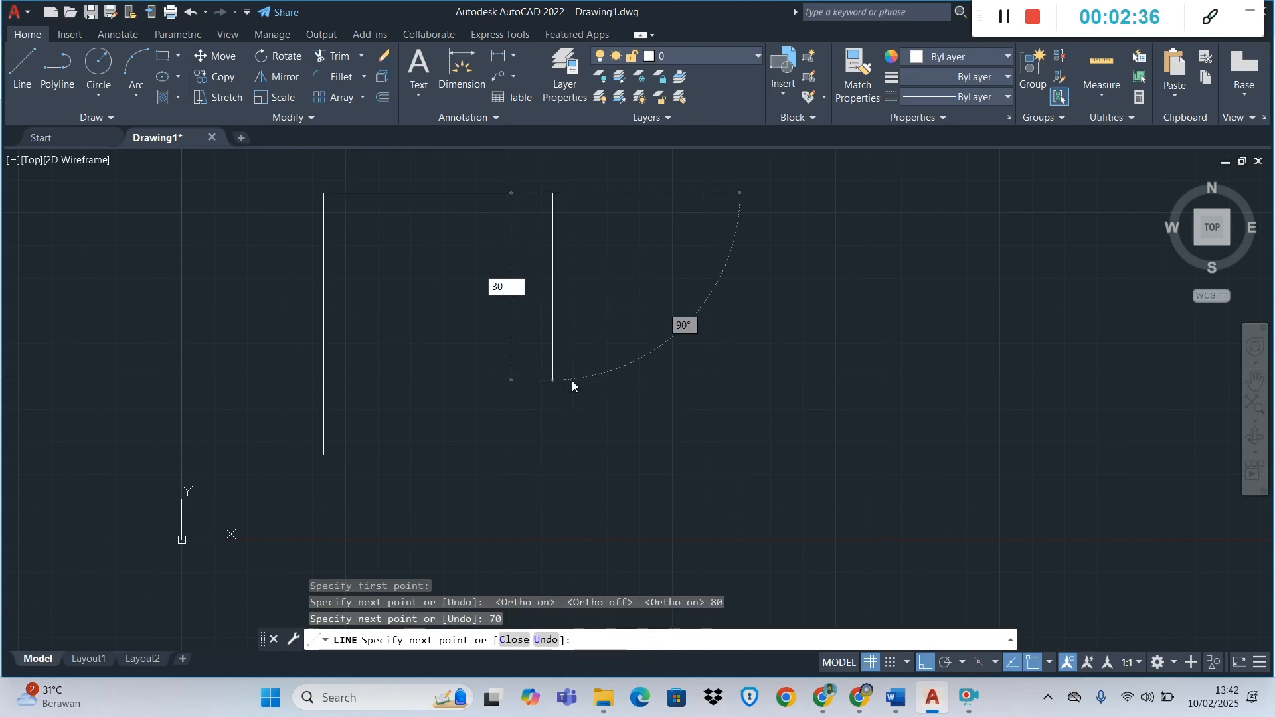
key("Return")
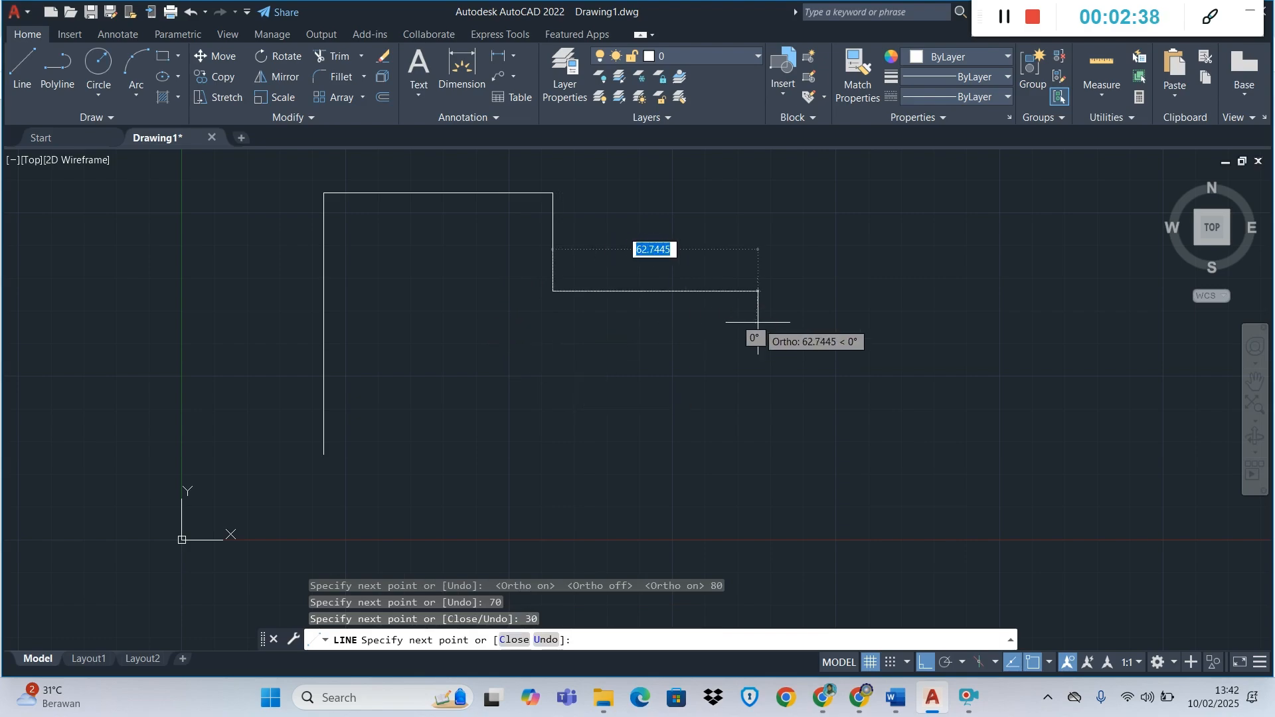
type("30")
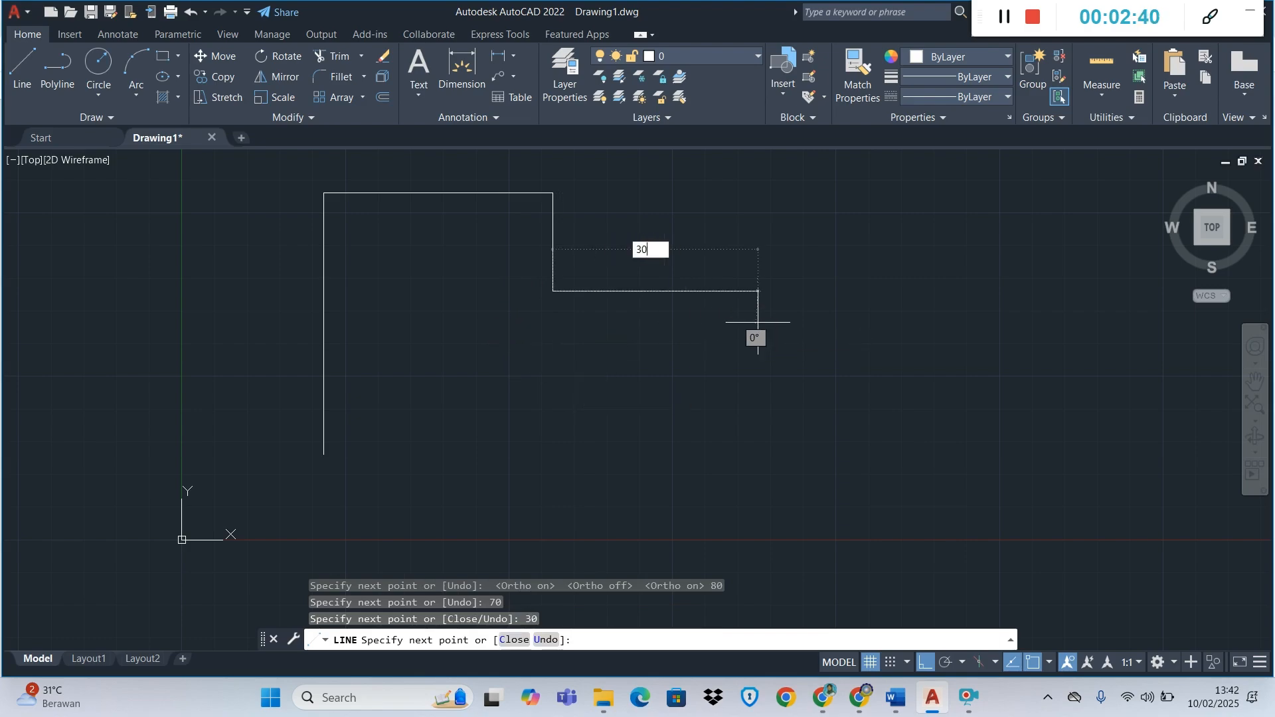
key("Return")
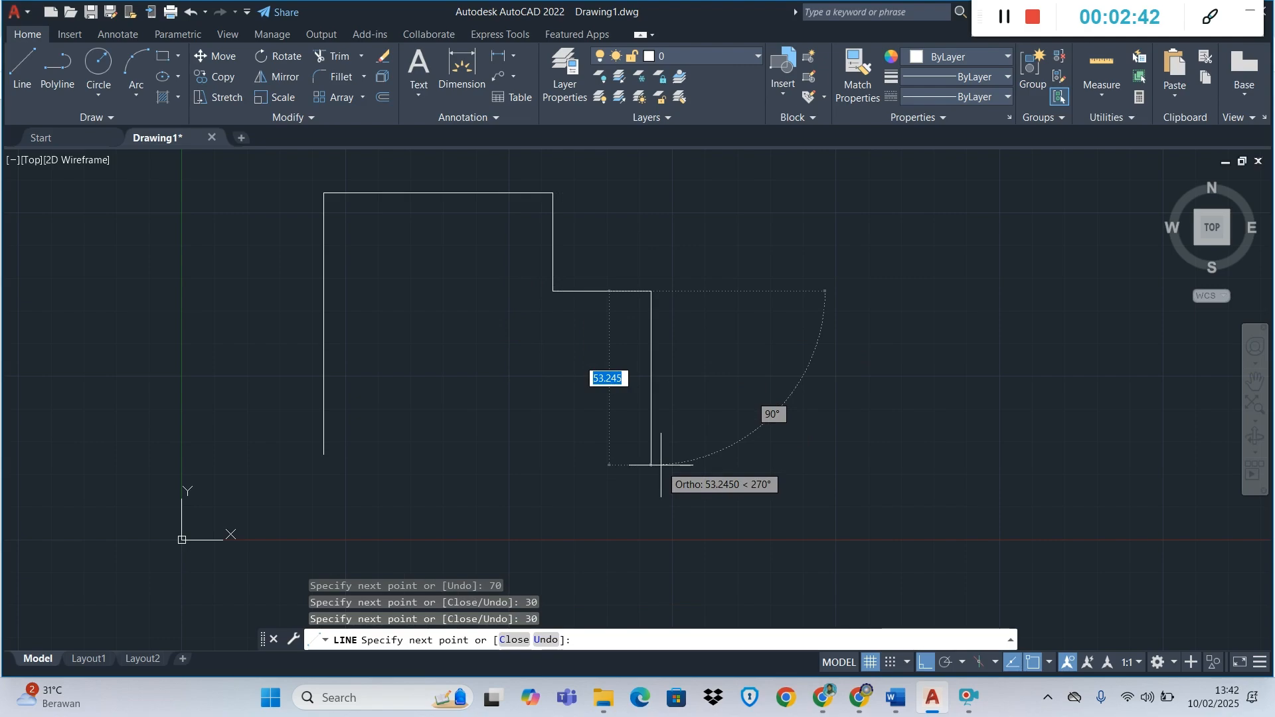
- Continue the outline 50 units down and 30 units to the left, and end the line there
type("50")
key("Return")
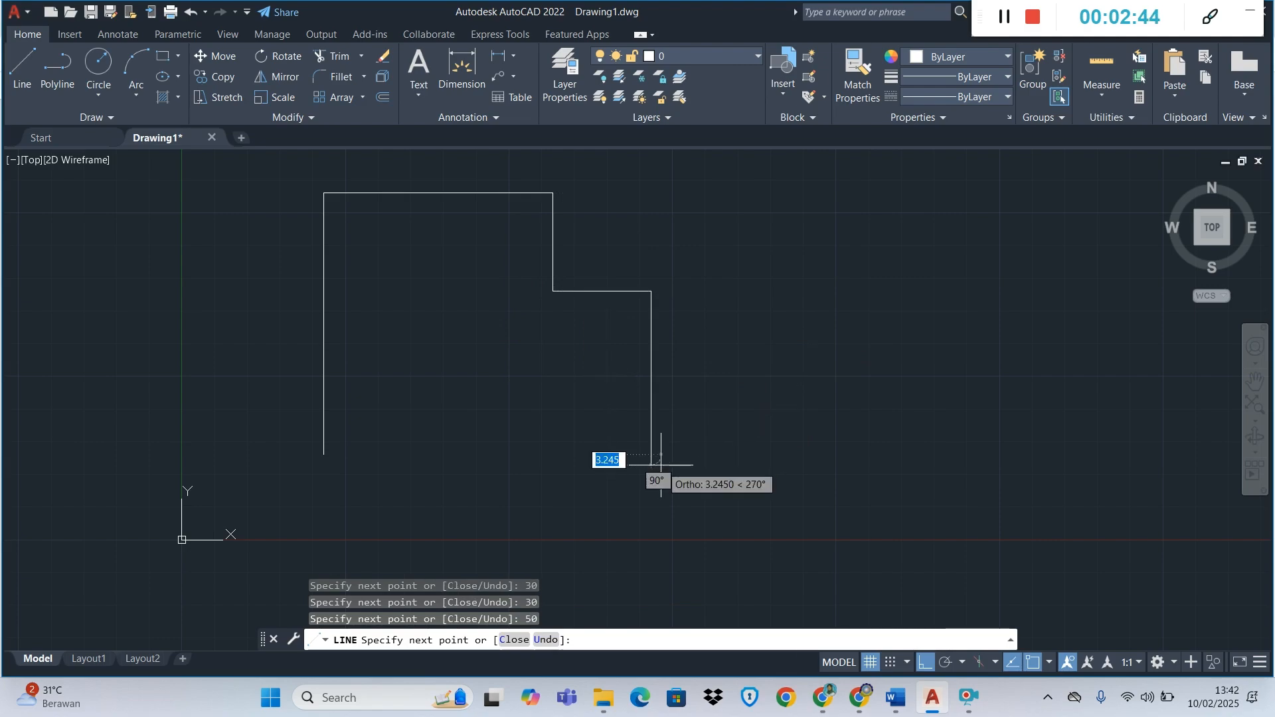
type("30")
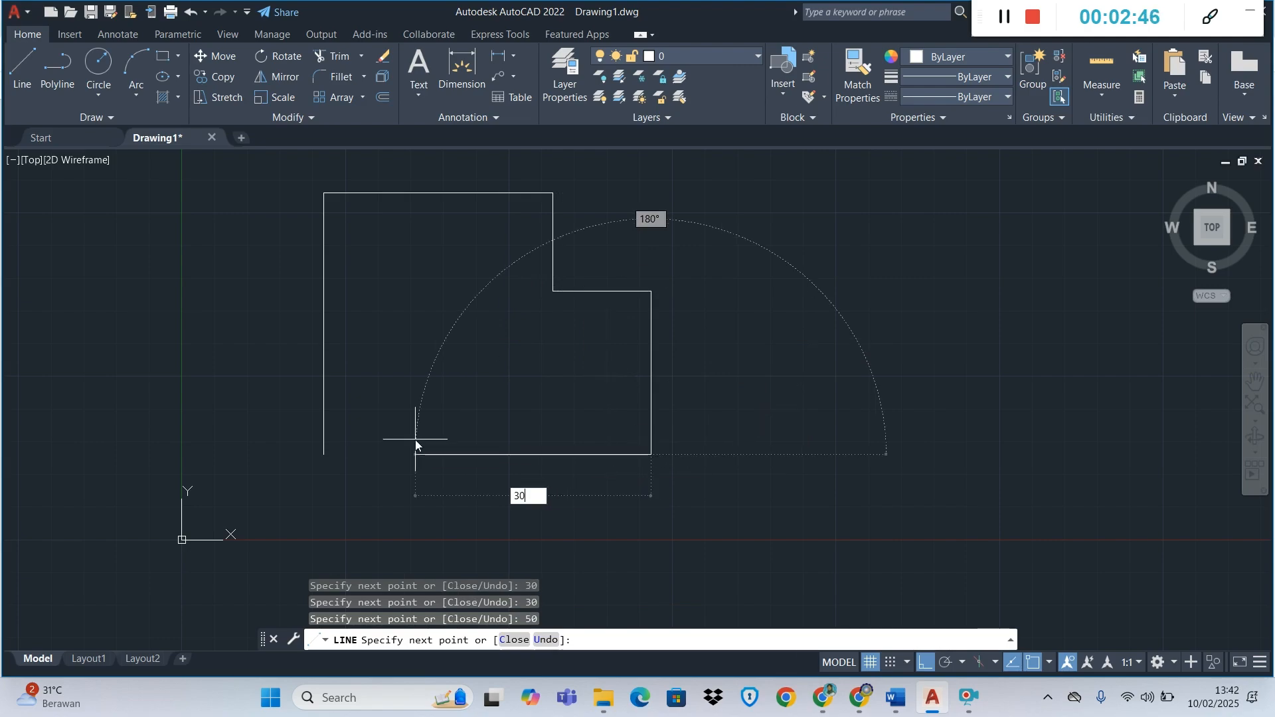
key("Return")
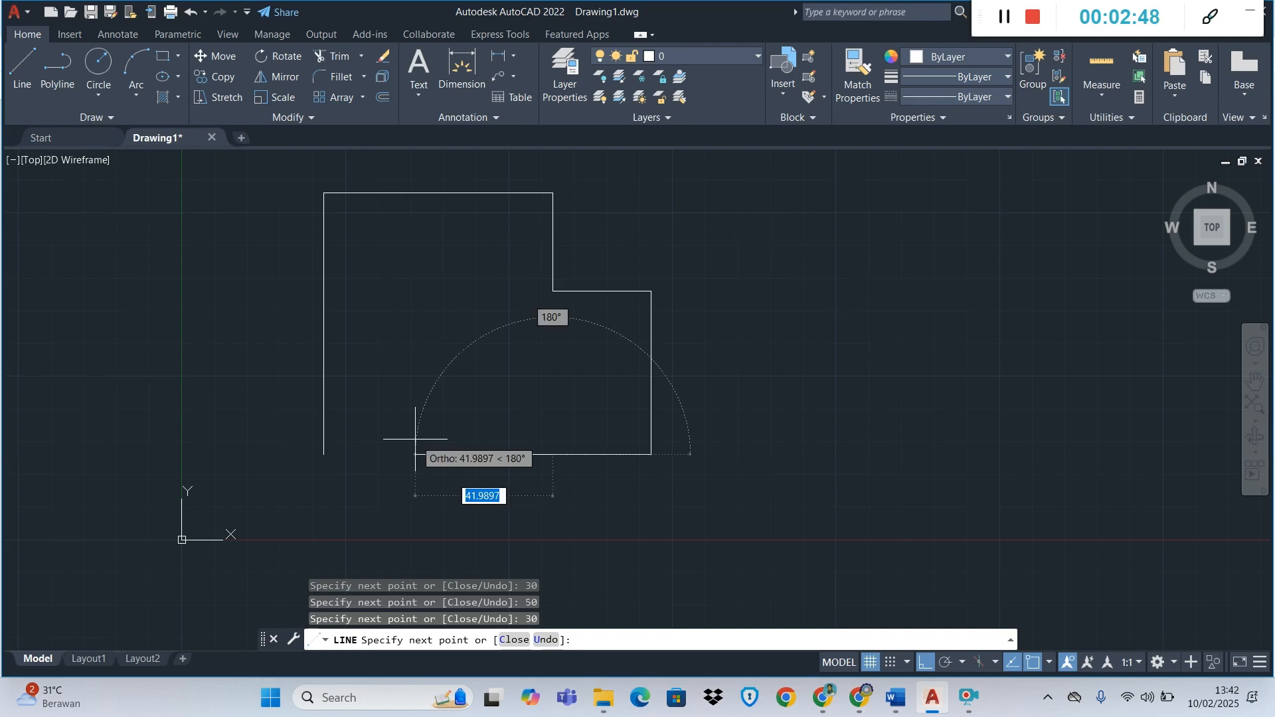
key("Escape")
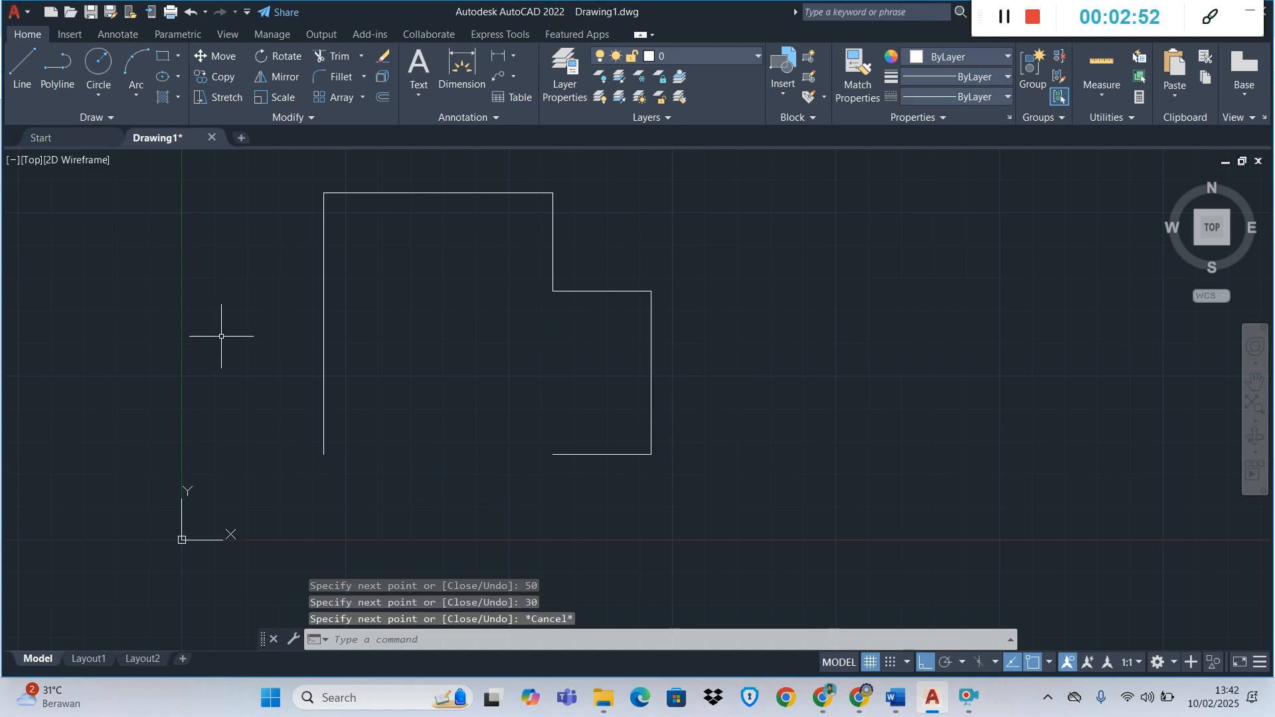
- Check the exercise drawing in the browser, and in AutoCAD draw a 50-unit line at 53° from the left edge's lower end
mouse_move(967, 697)
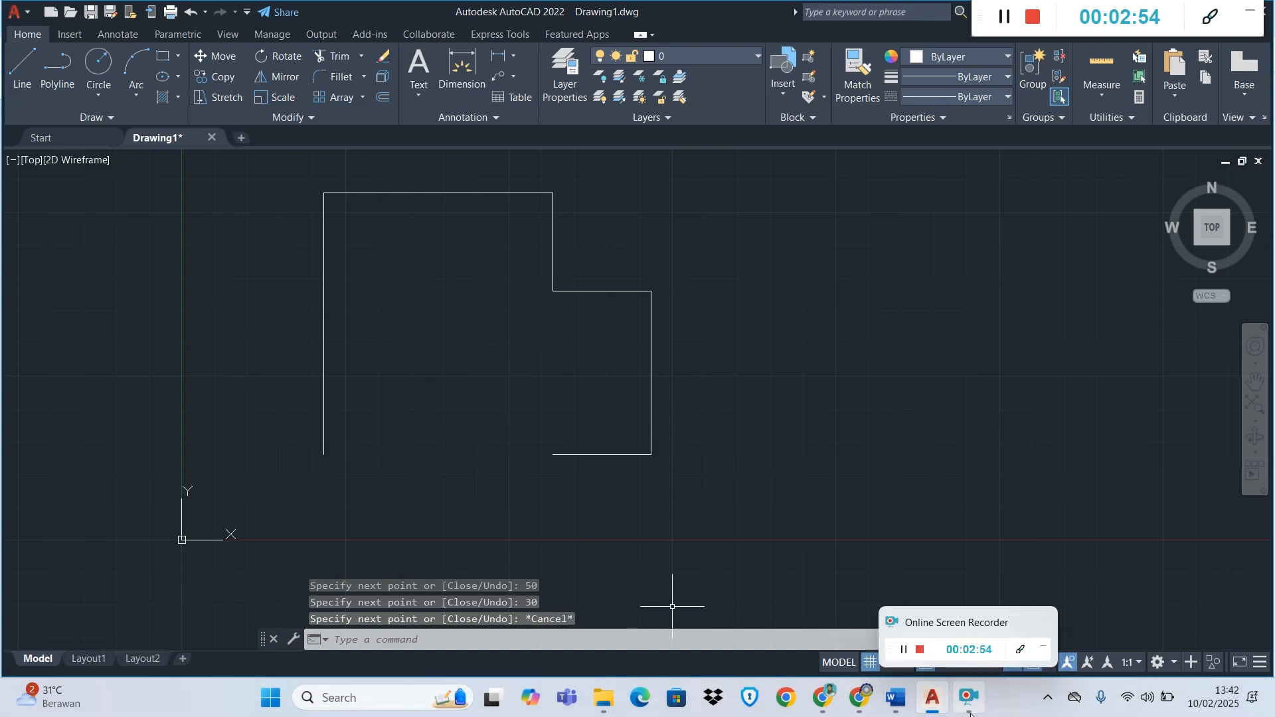
left_click(824, 698)
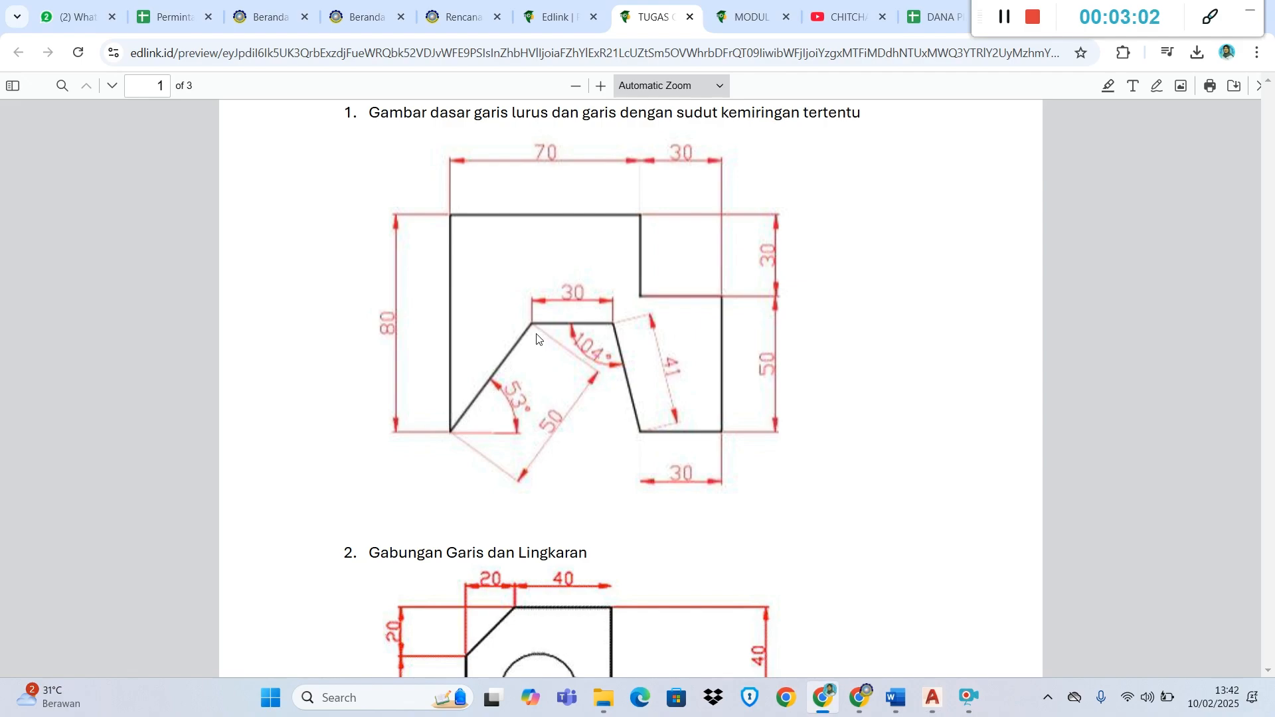
key("alt+Tab")
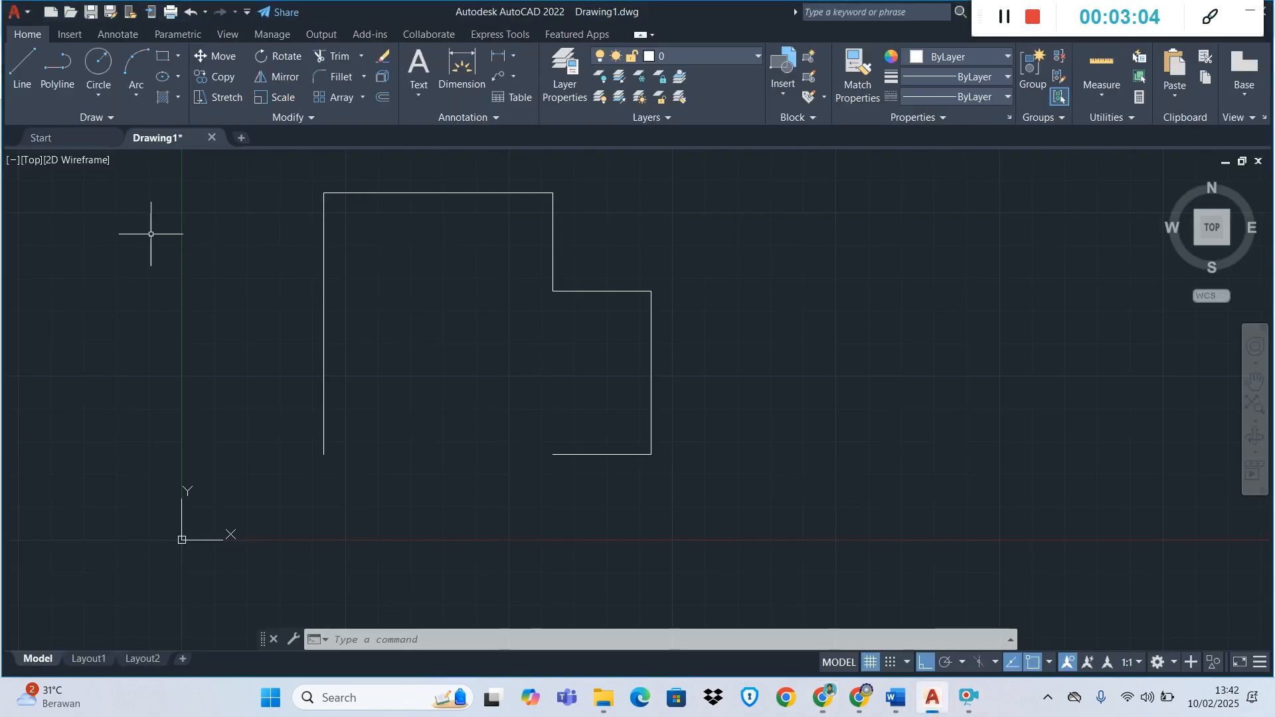
left_click(29, 64)
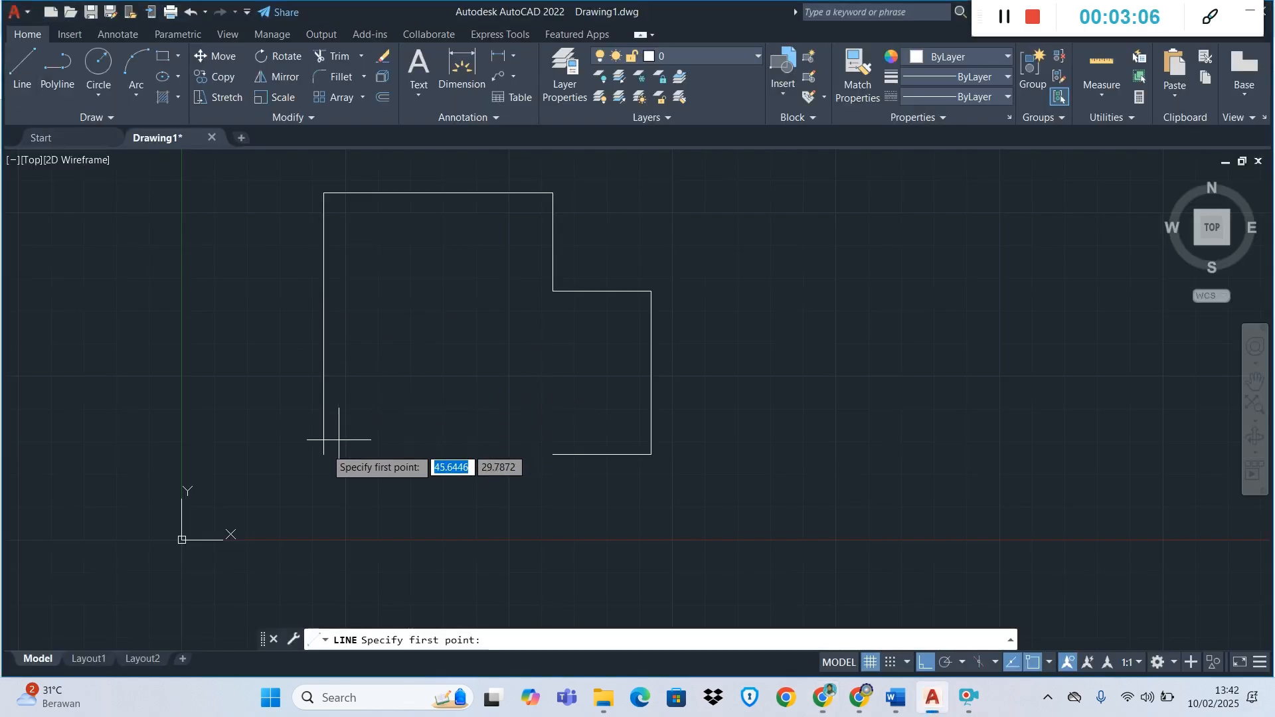
left_click(323, 455)
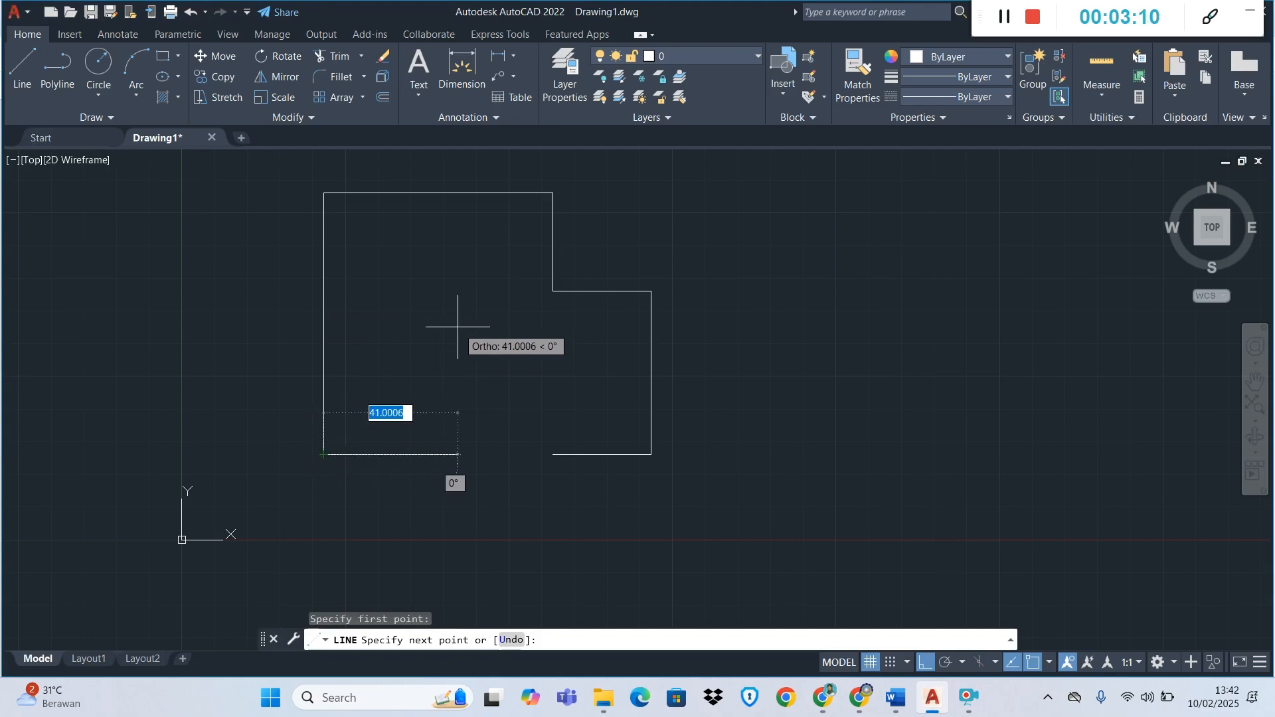
type("50")
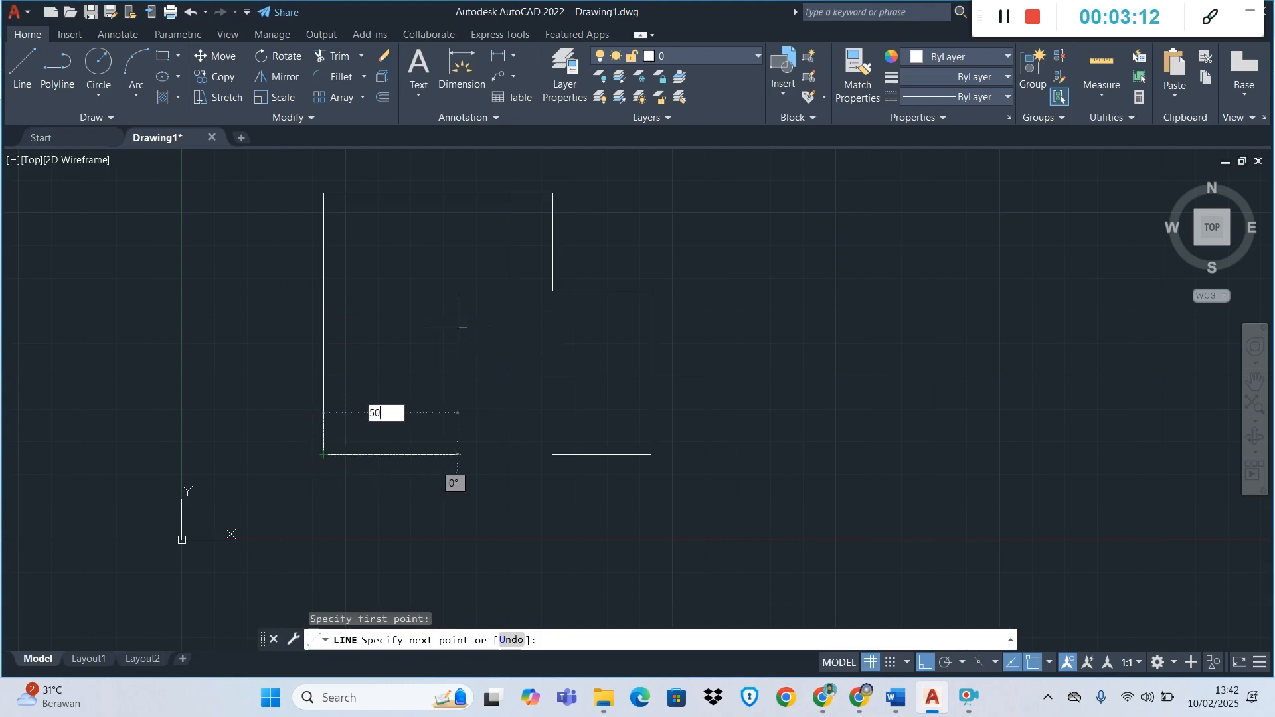
key("Tab")
type("53")
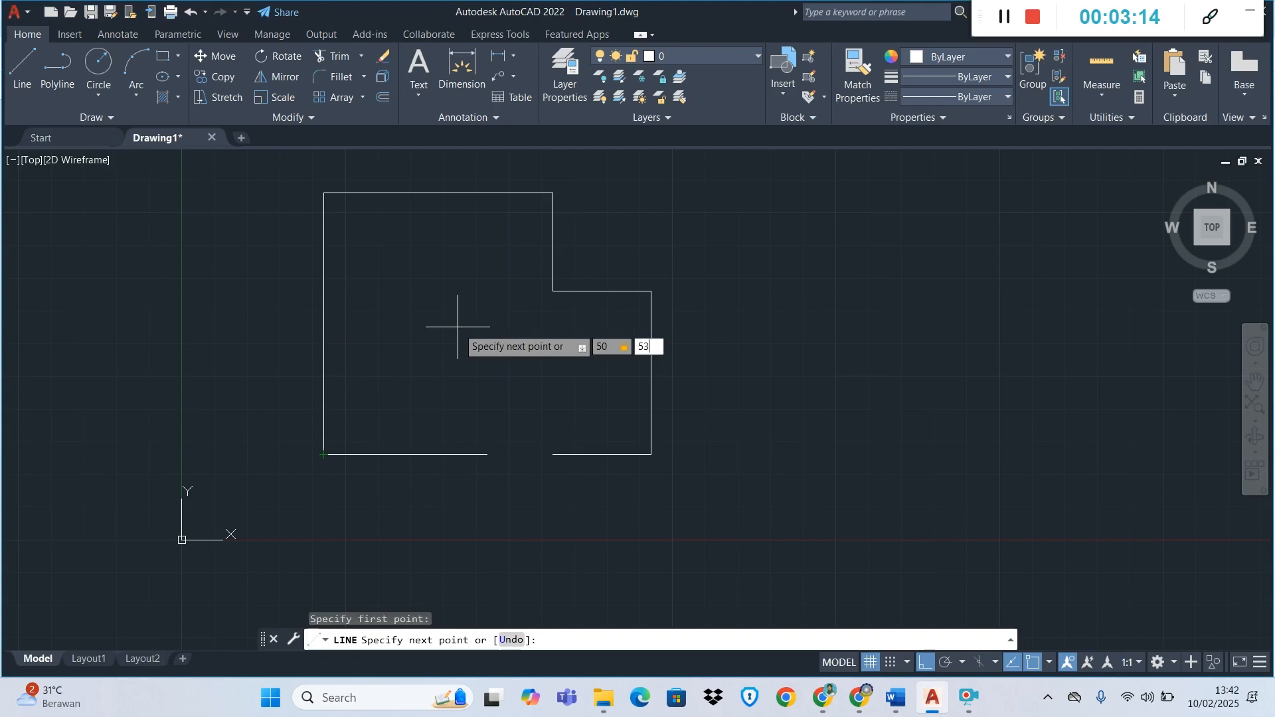
key("Return")
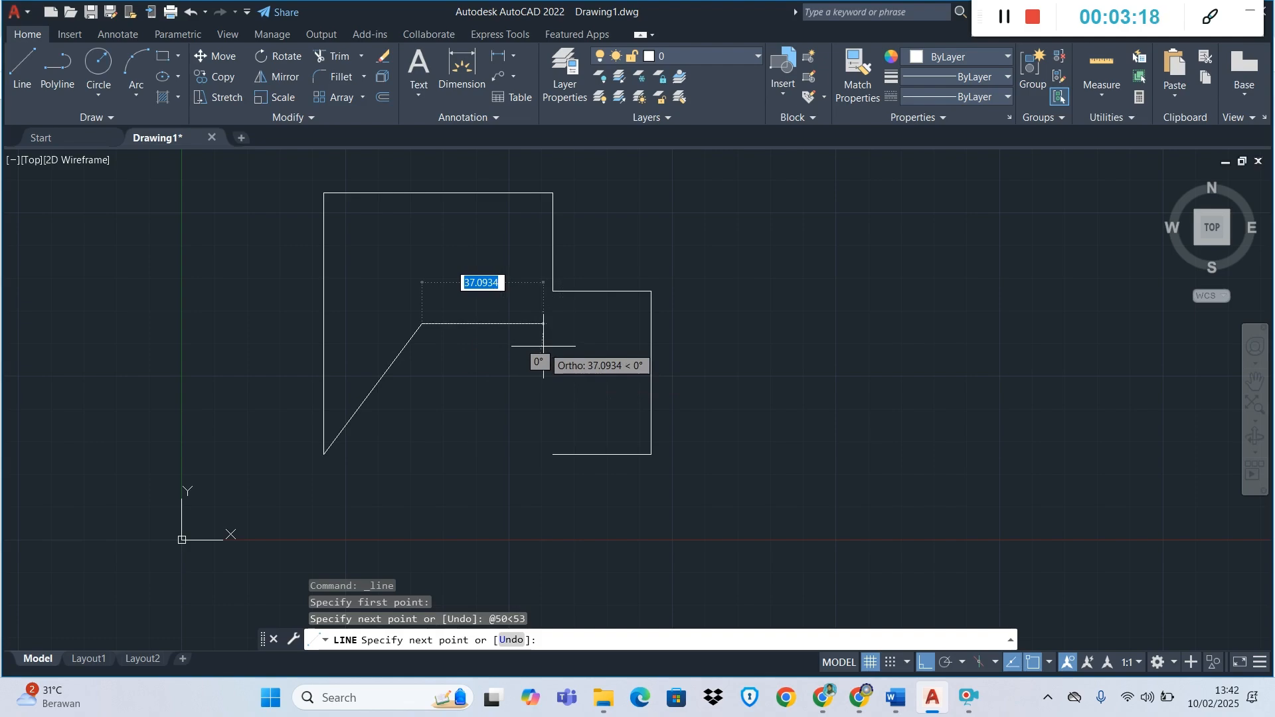
- Continue the line 30 units to the right and close the outline at the left end of the bottom segment
type("30")
key("Return")
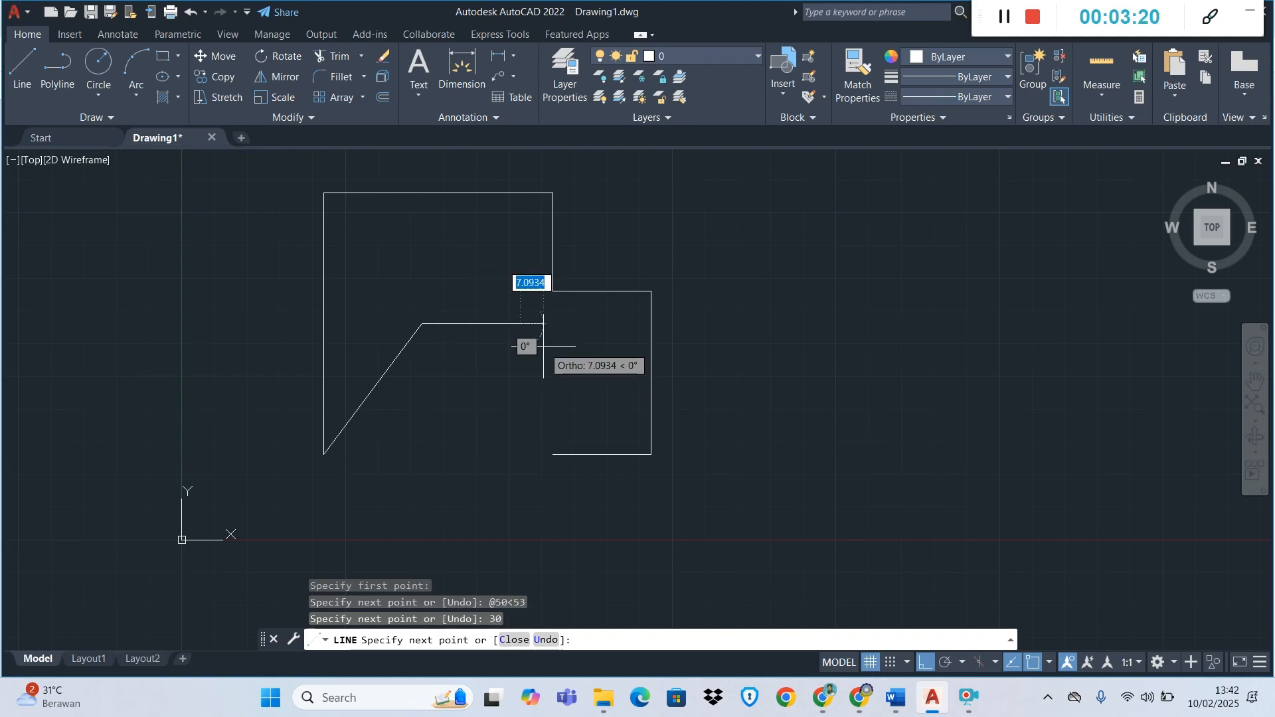
left_click(553, 454)
key("Escape")
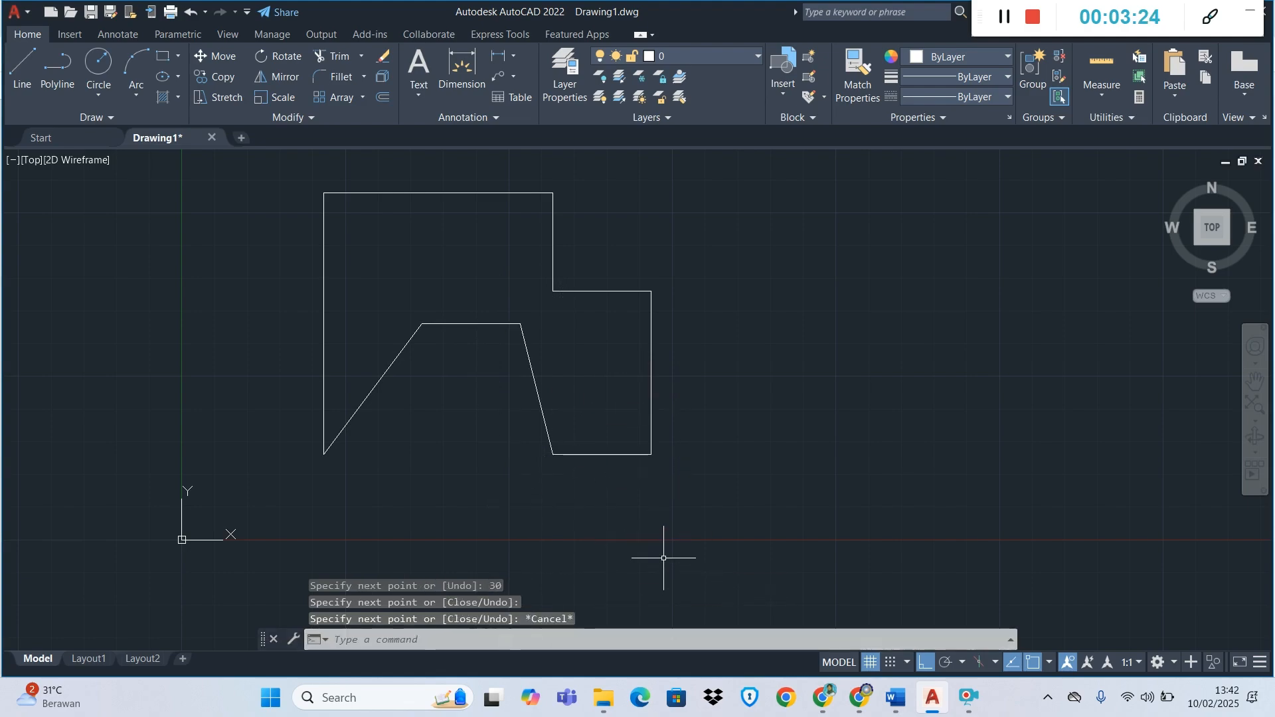
scroll(540, 425, "down", 2)
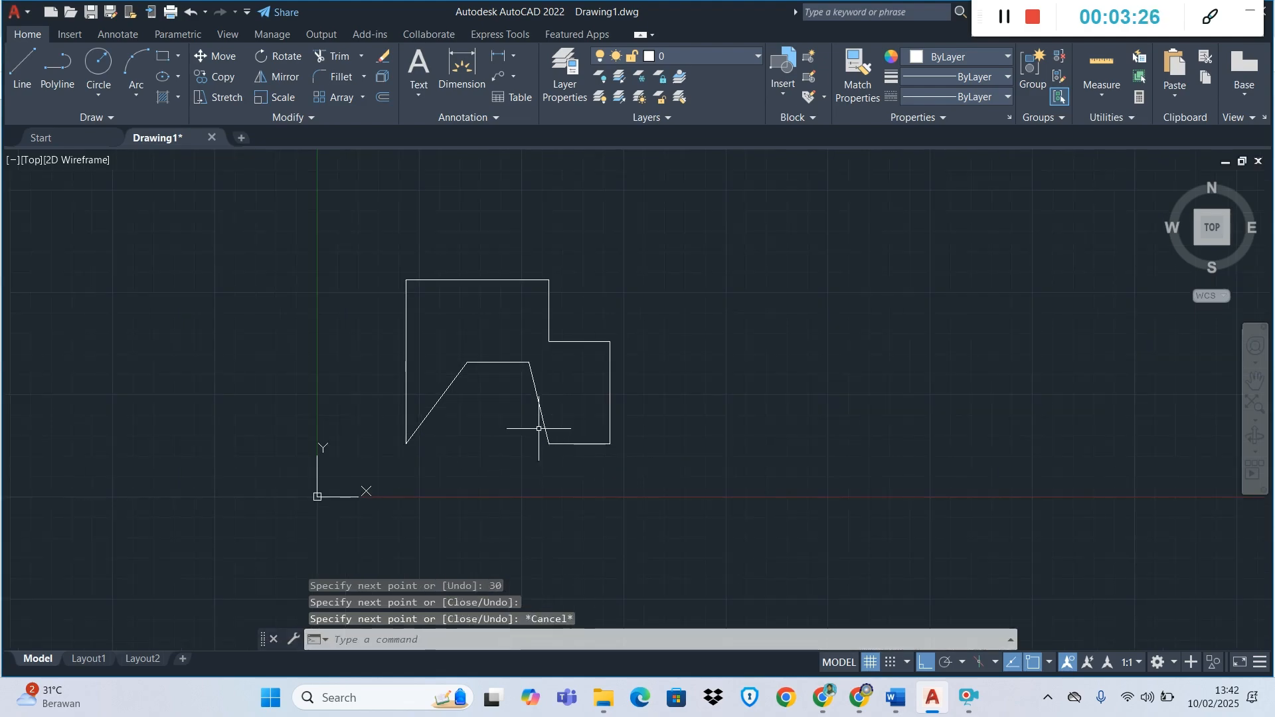
- Check exercise 2 in the browser, and in AutoCAD start its outline beside the first figure: 45 units down, then 110 units to the right
key("alt+Tab")
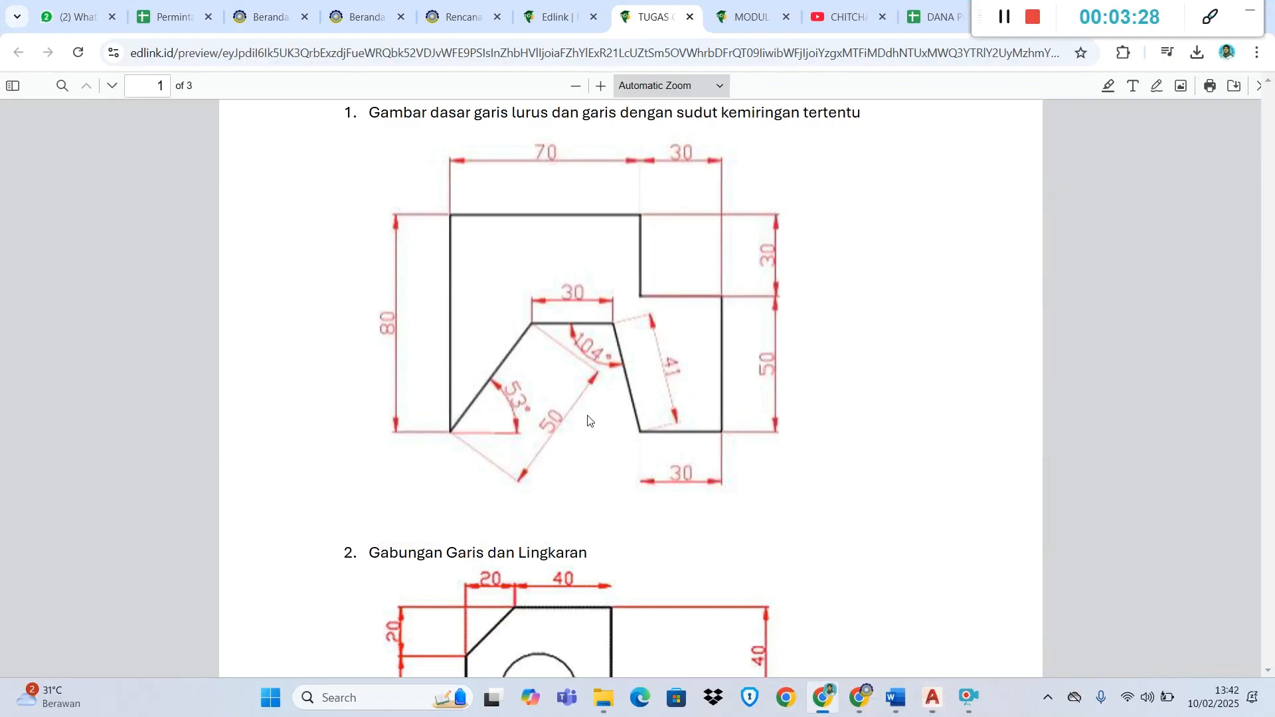
scroll(589, 423, "down", 5)
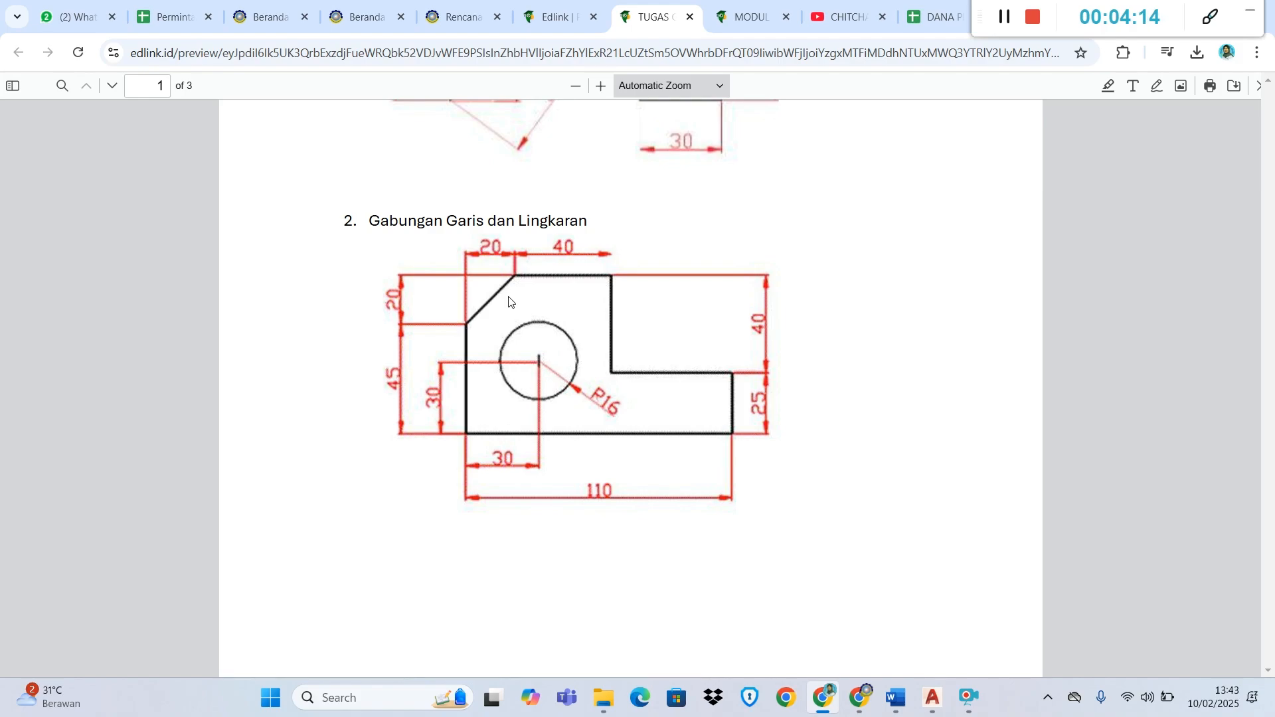
key("alt+Tab")
left_click(22, 67)
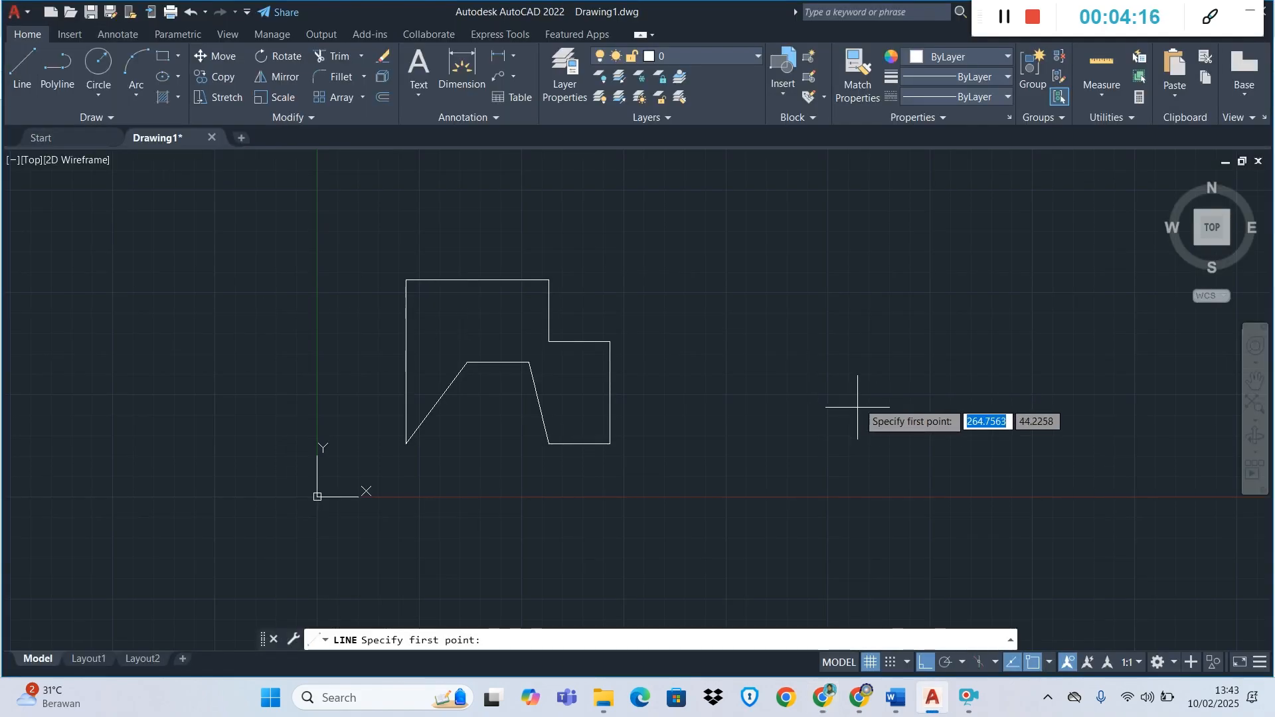
left_click(707, 305)
type("45")
key("Return")
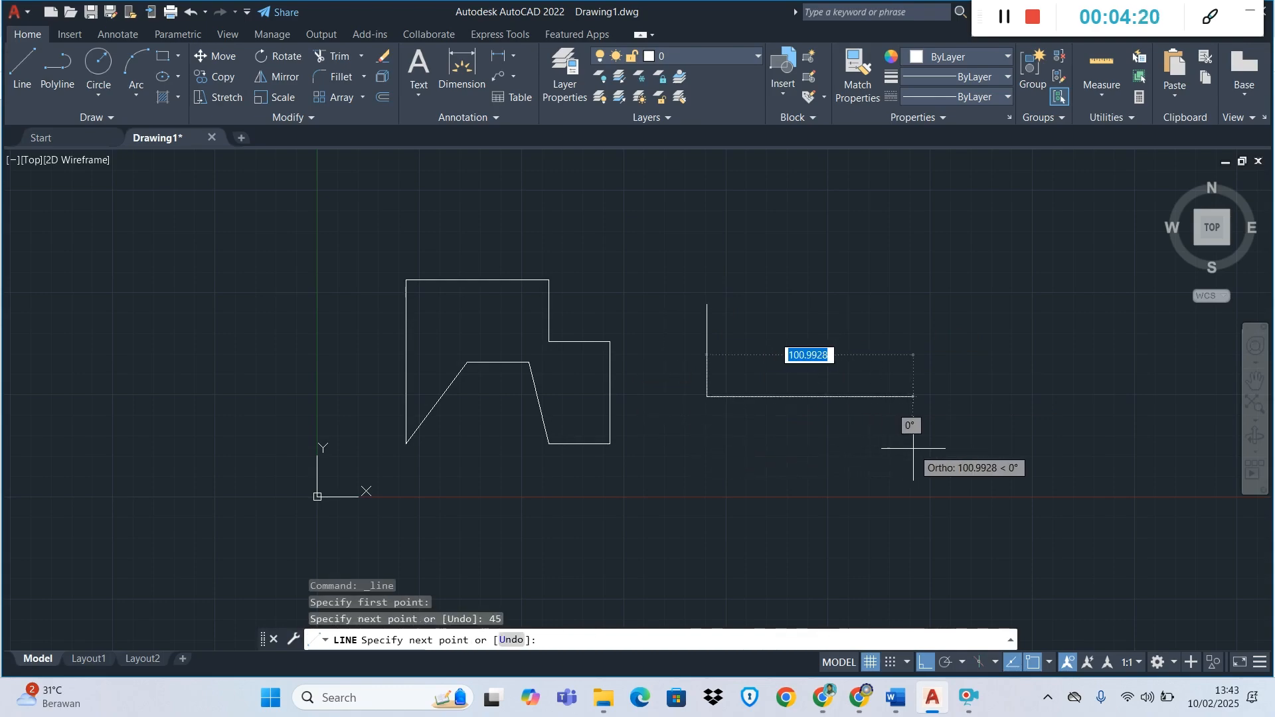
type("110")
key("Return")
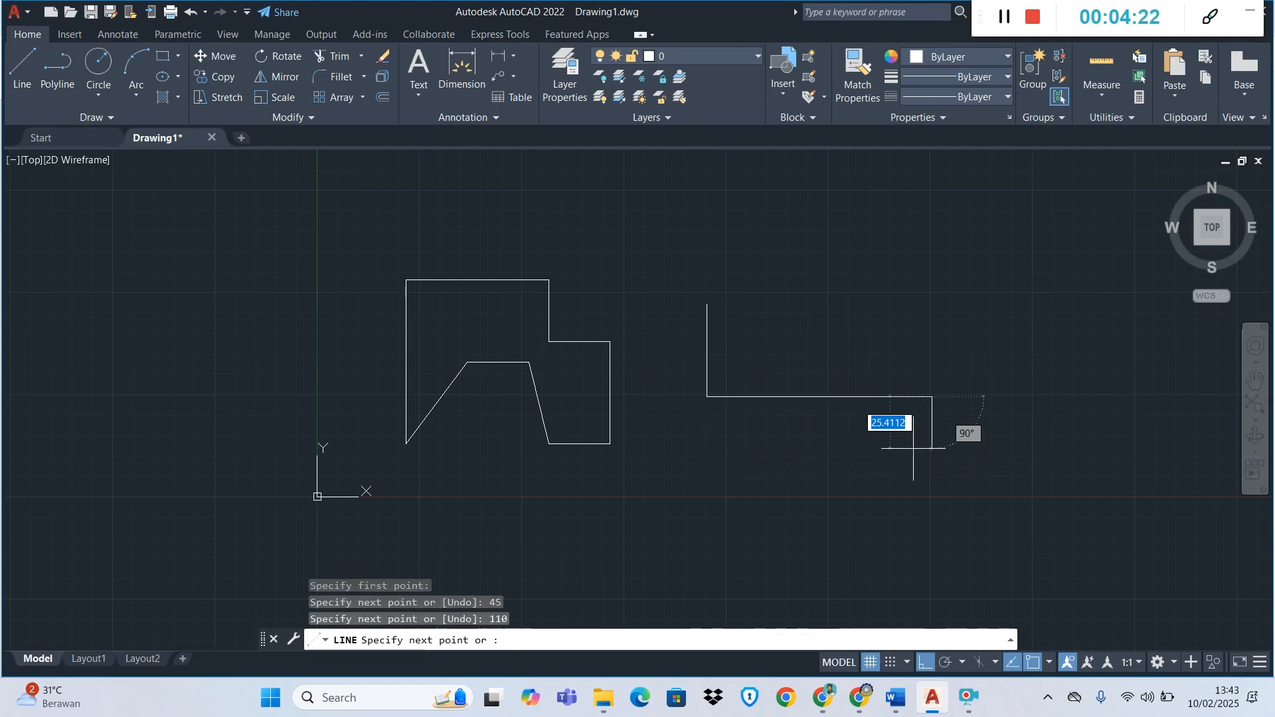
- Continue the second outline with segments 25 units up and 50 units to the left, checking the exercise drawing in the browser
key("alt+Tab")
key("alt+Tab")
type("25")
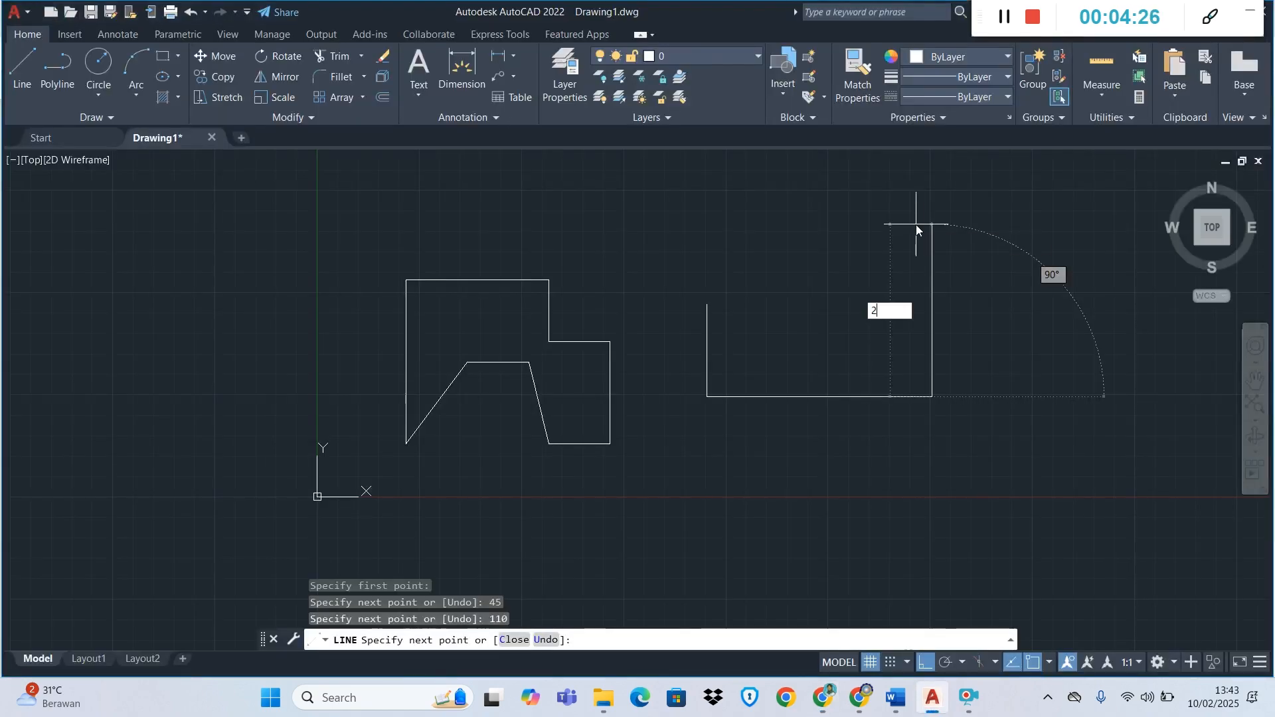
key("Return")
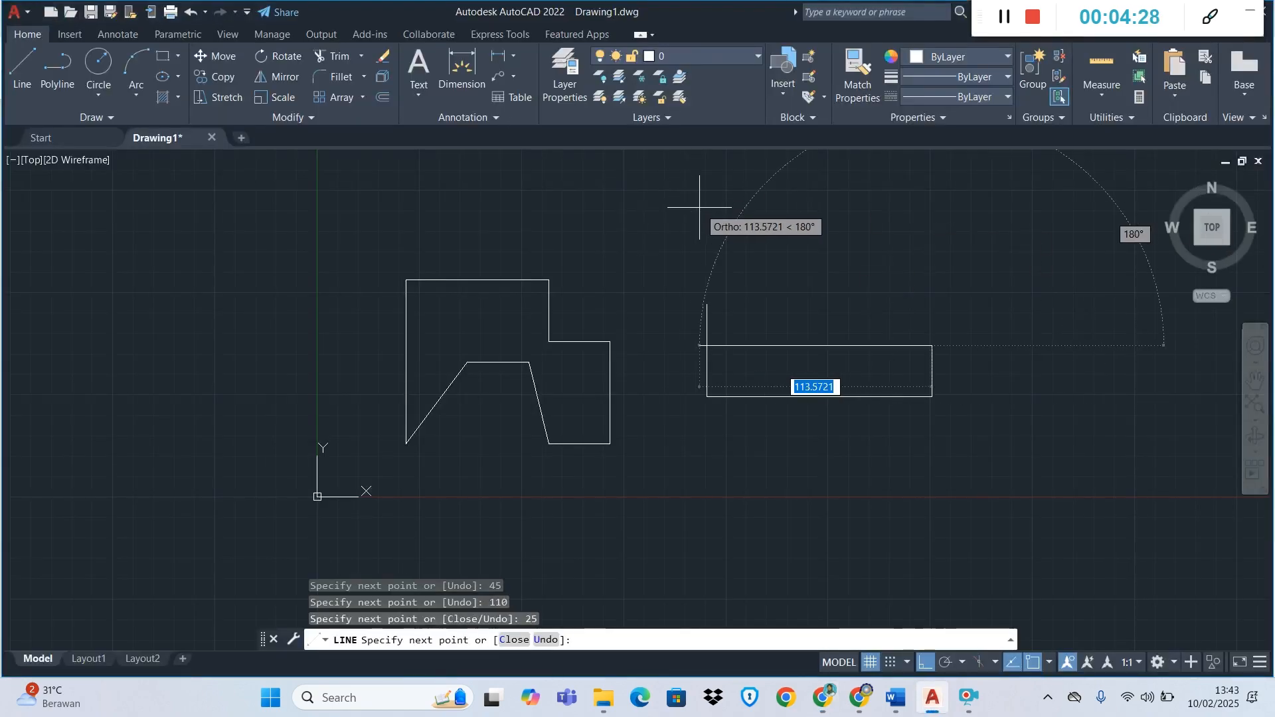
type("50")
key("Return")
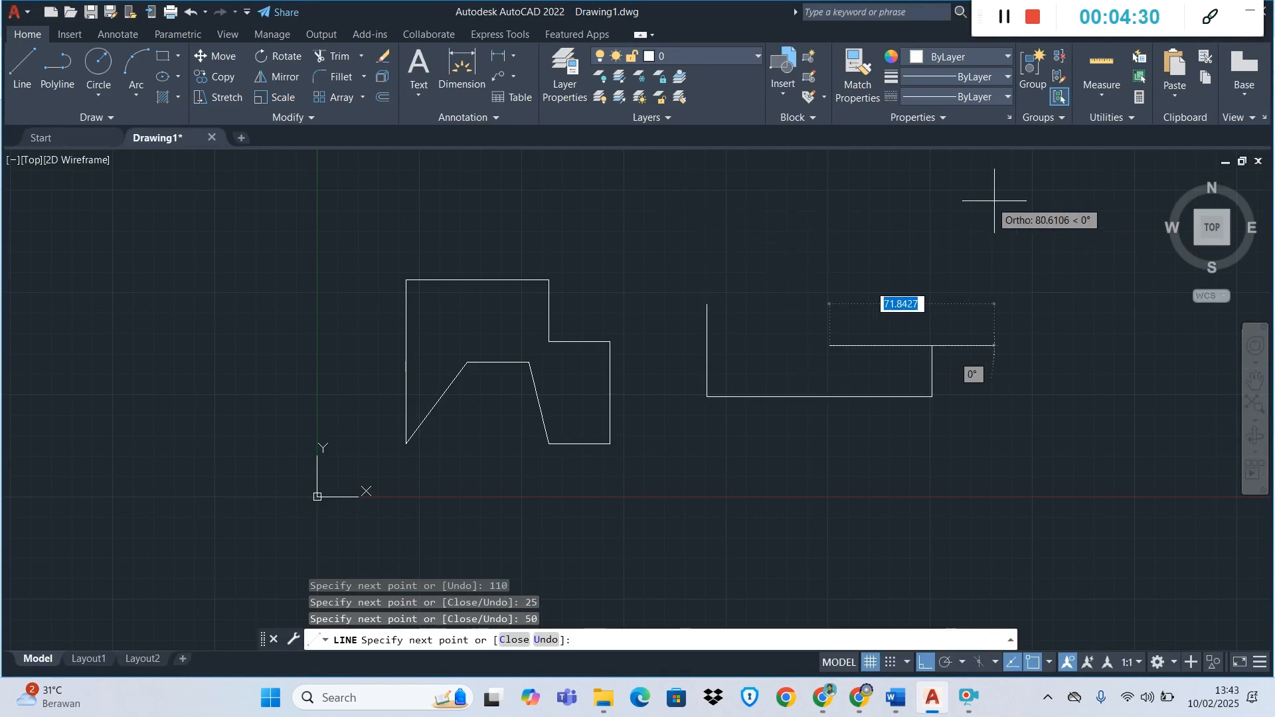
- Continue the outline 40 units up and 40 units left, close it diagonally at the left edge's upper end, and end the line
key("alt+Tab")
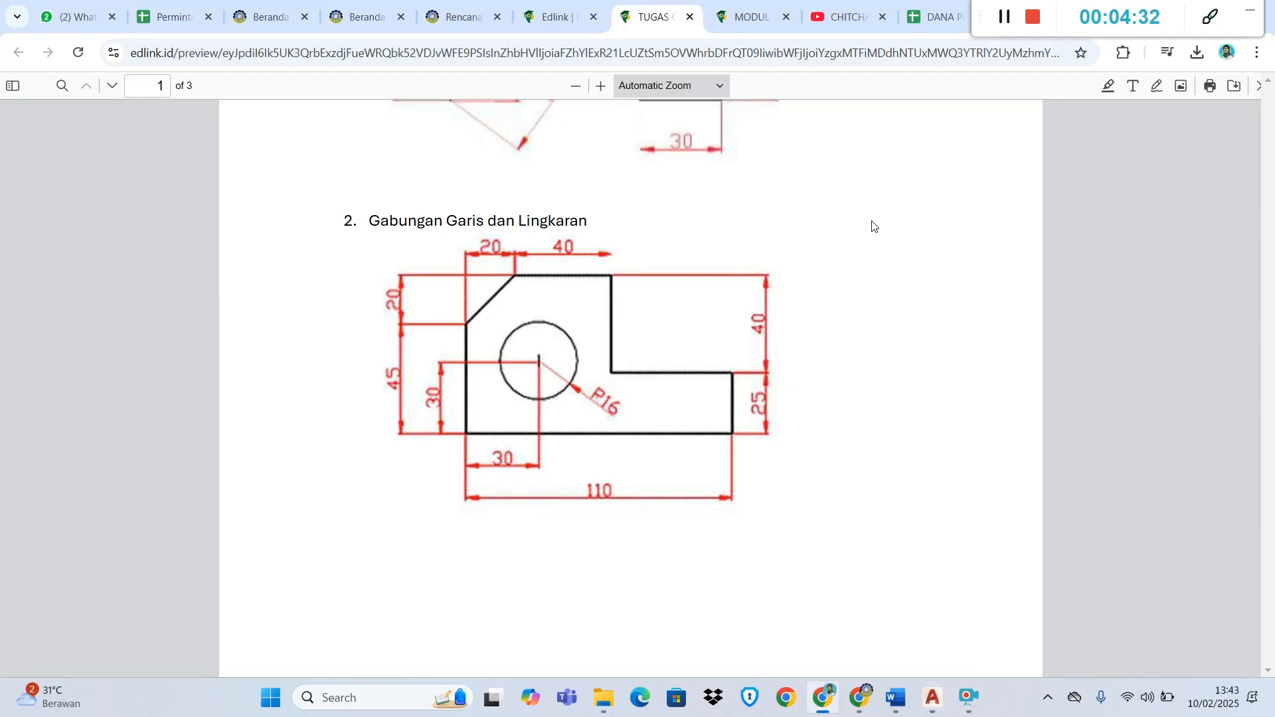
key("alt+Tab")
type("40")
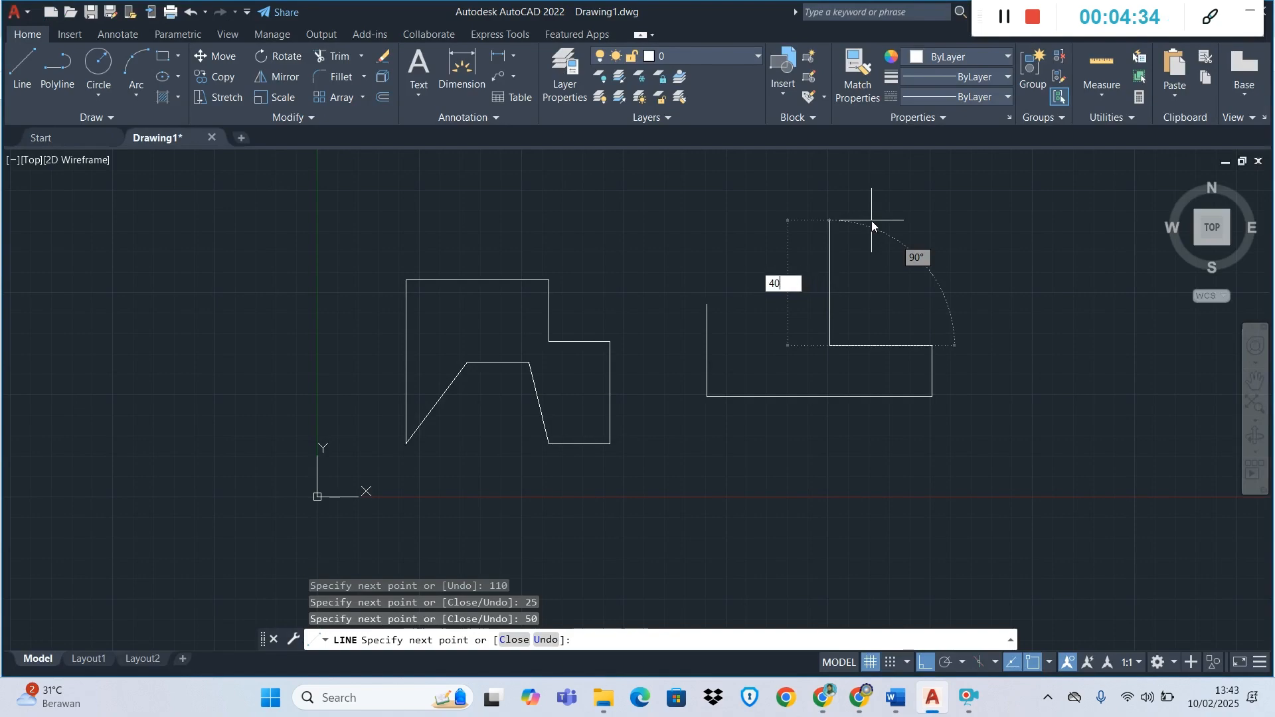
key("Return")
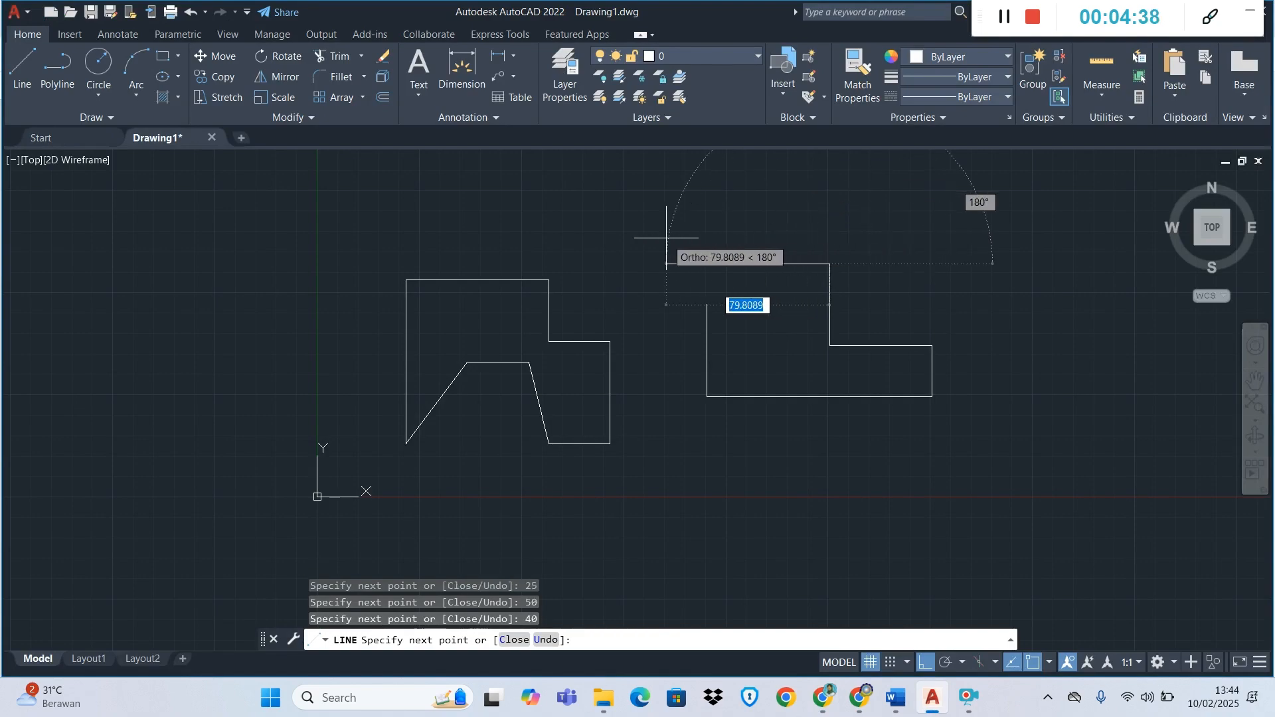
type("40")
key("Return")
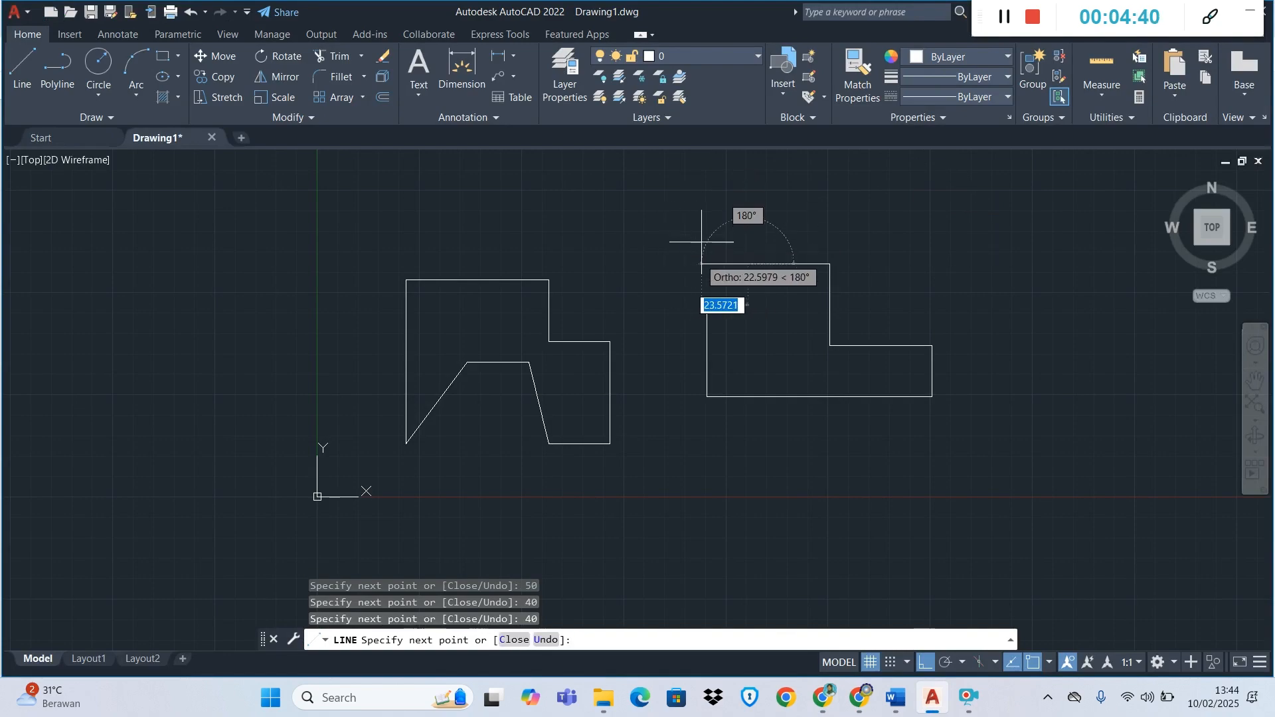
left_click(706, 305)
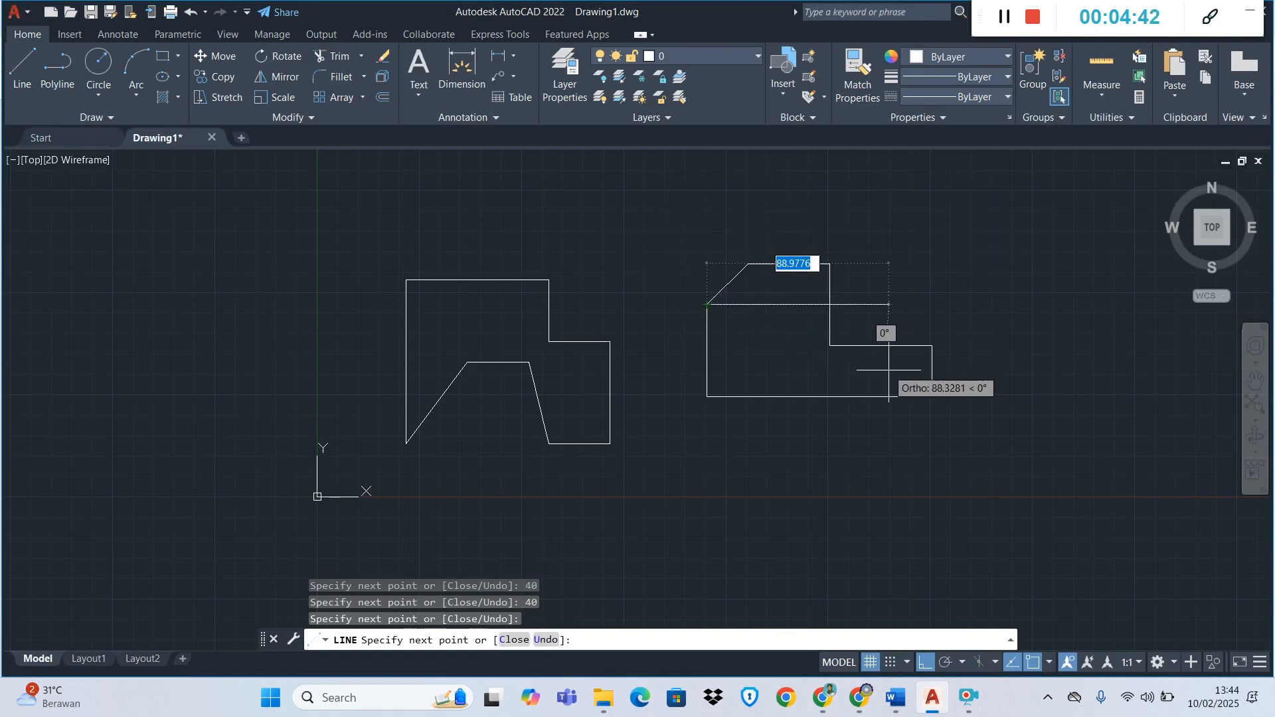
key("Escape")
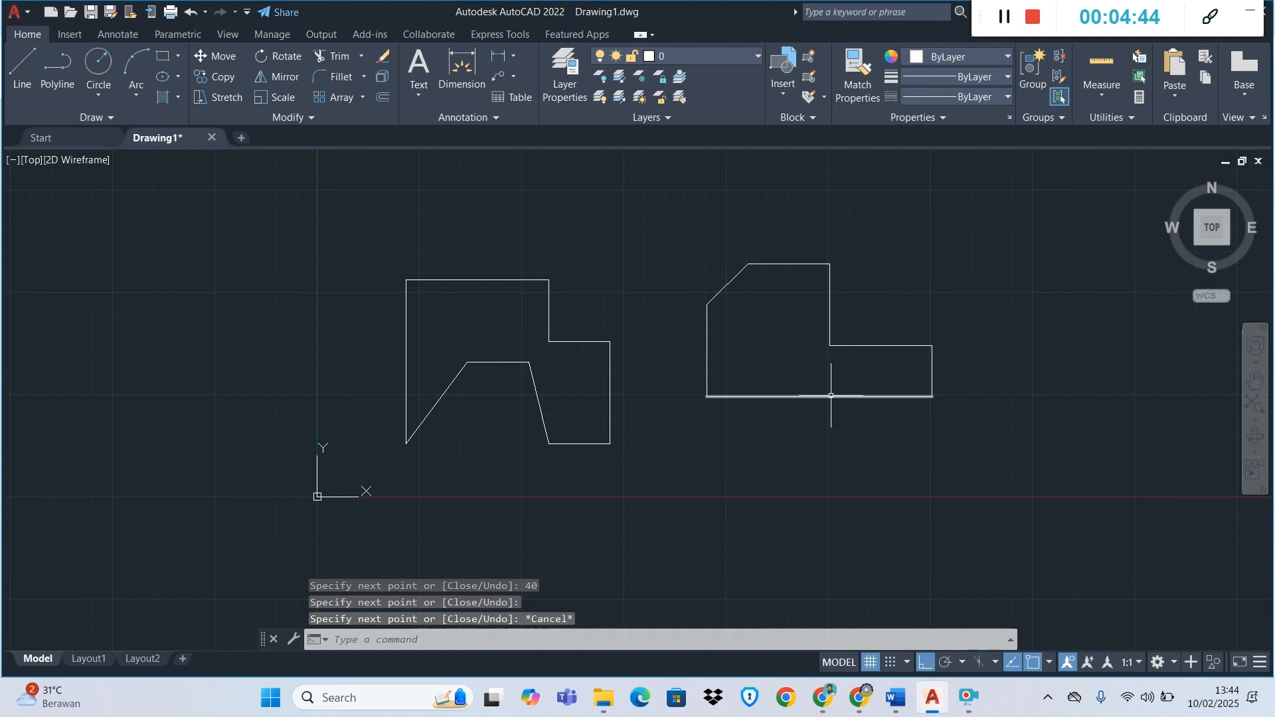
- Check the circle's centre offsets and radius in the exercise 2 drawing in the browser, and review AutoCAD's circle methods
scroll(810, 265, "up", 3)
scroll(830, 269, "down", 1)
scroll(969, 290, "up", 2)
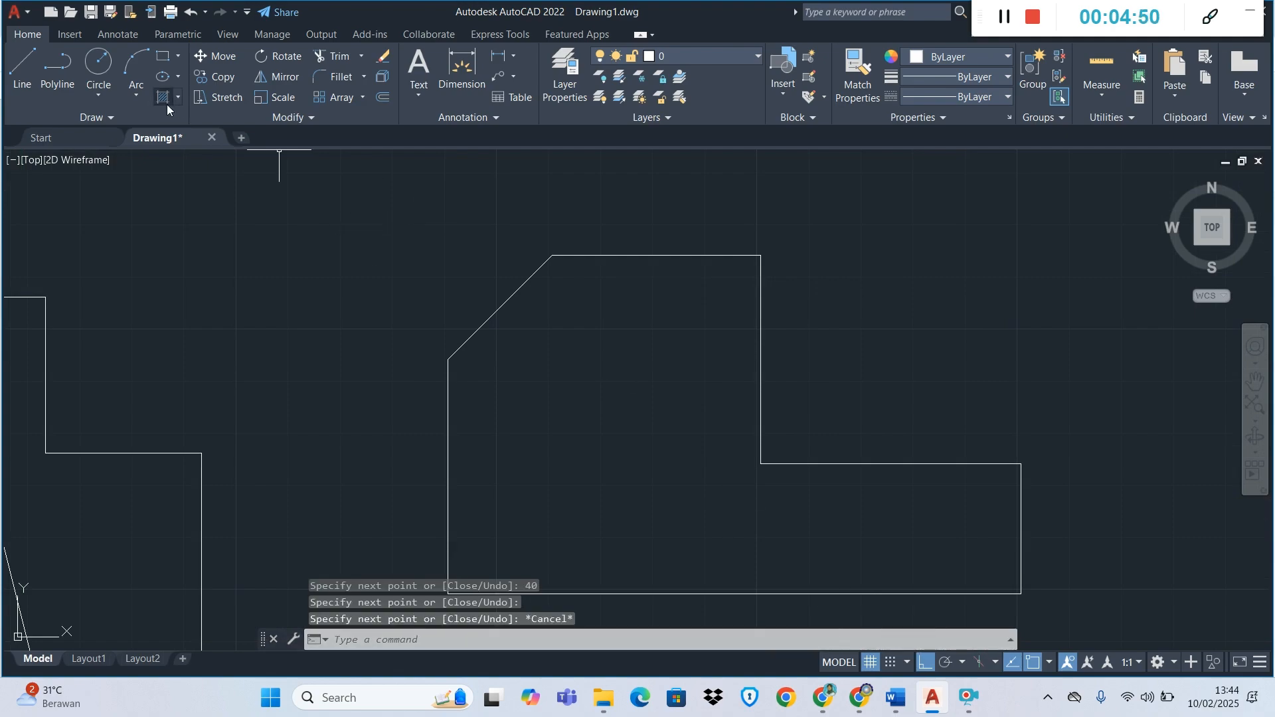
left_click(100, 96)
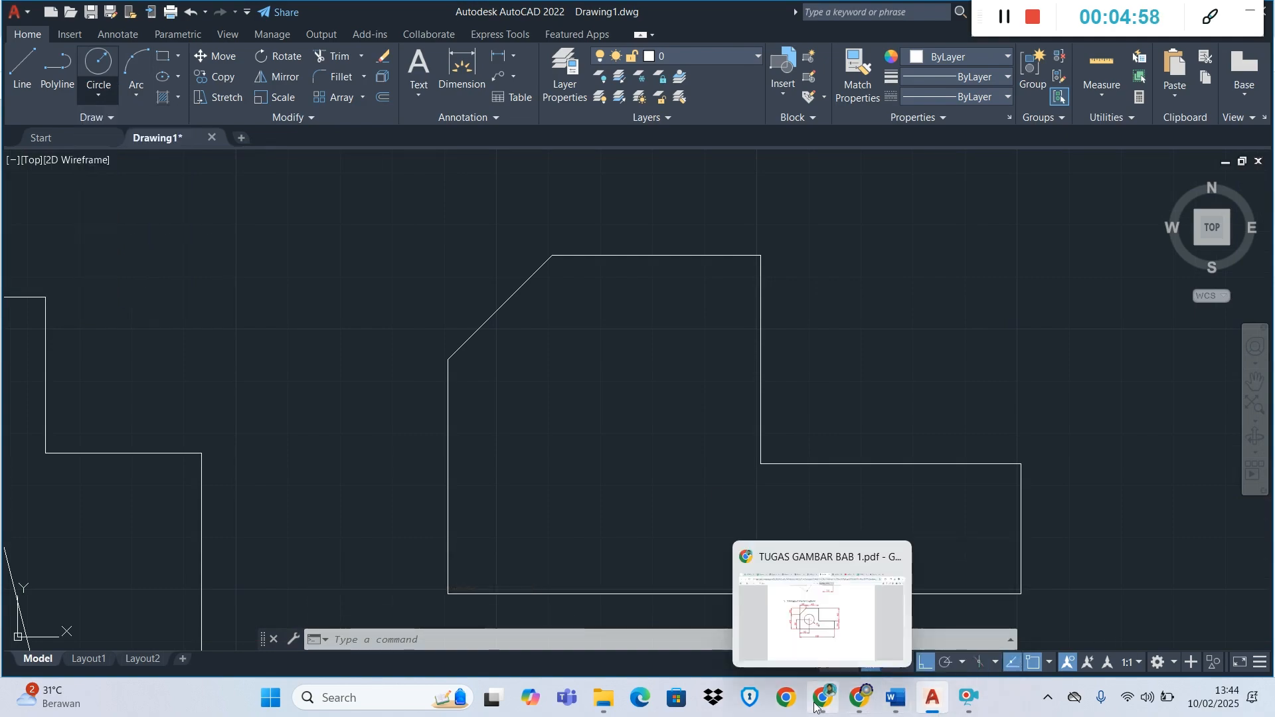
left_click(807, 664)
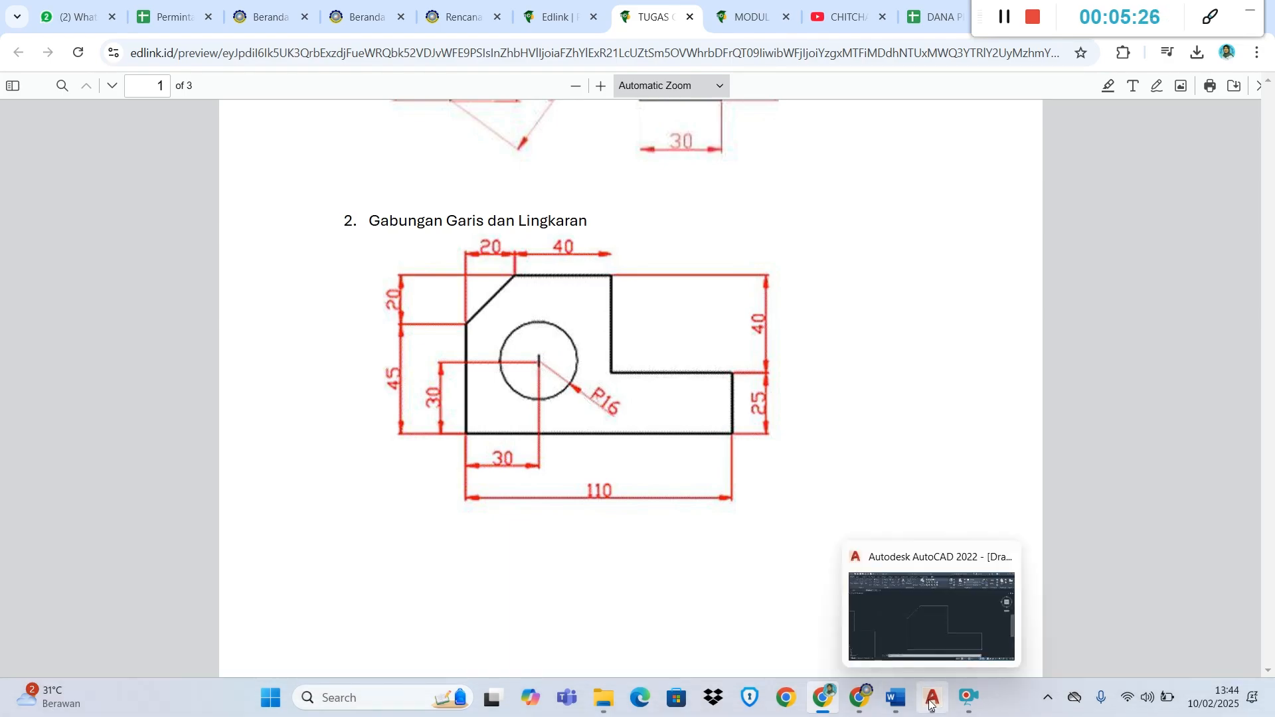
left_click(898, 618)
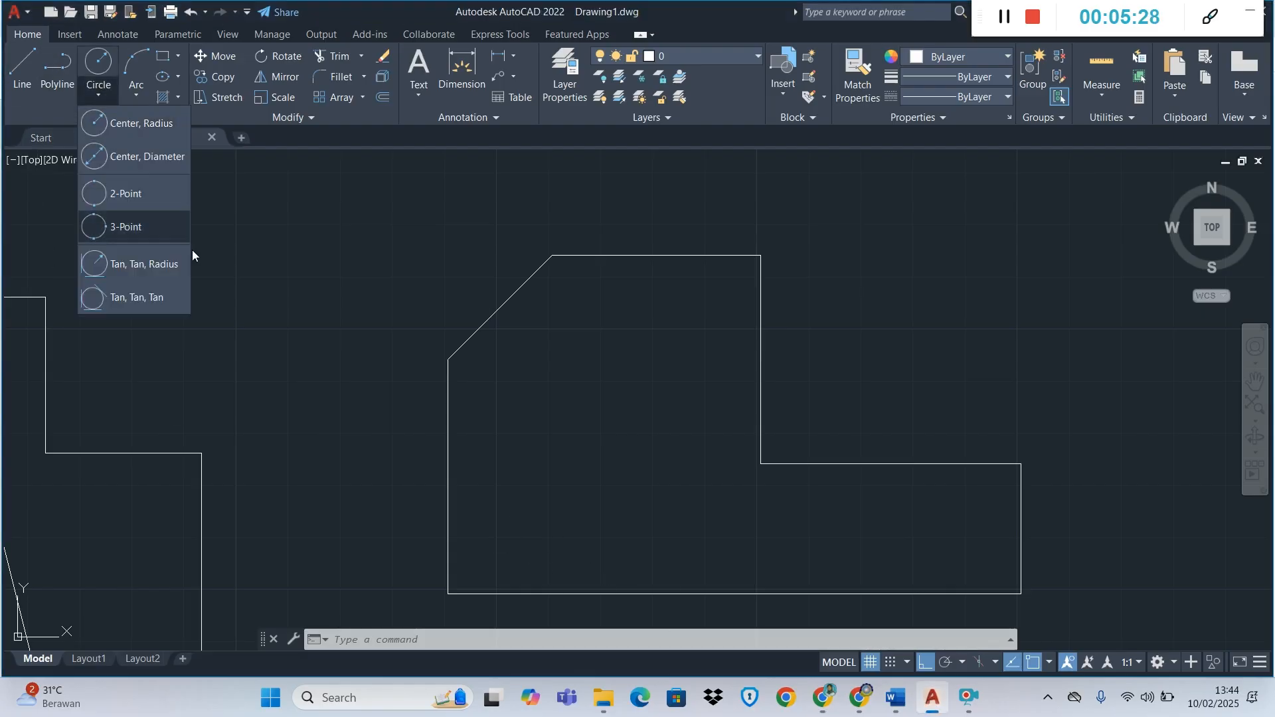
left_click(98, 95)
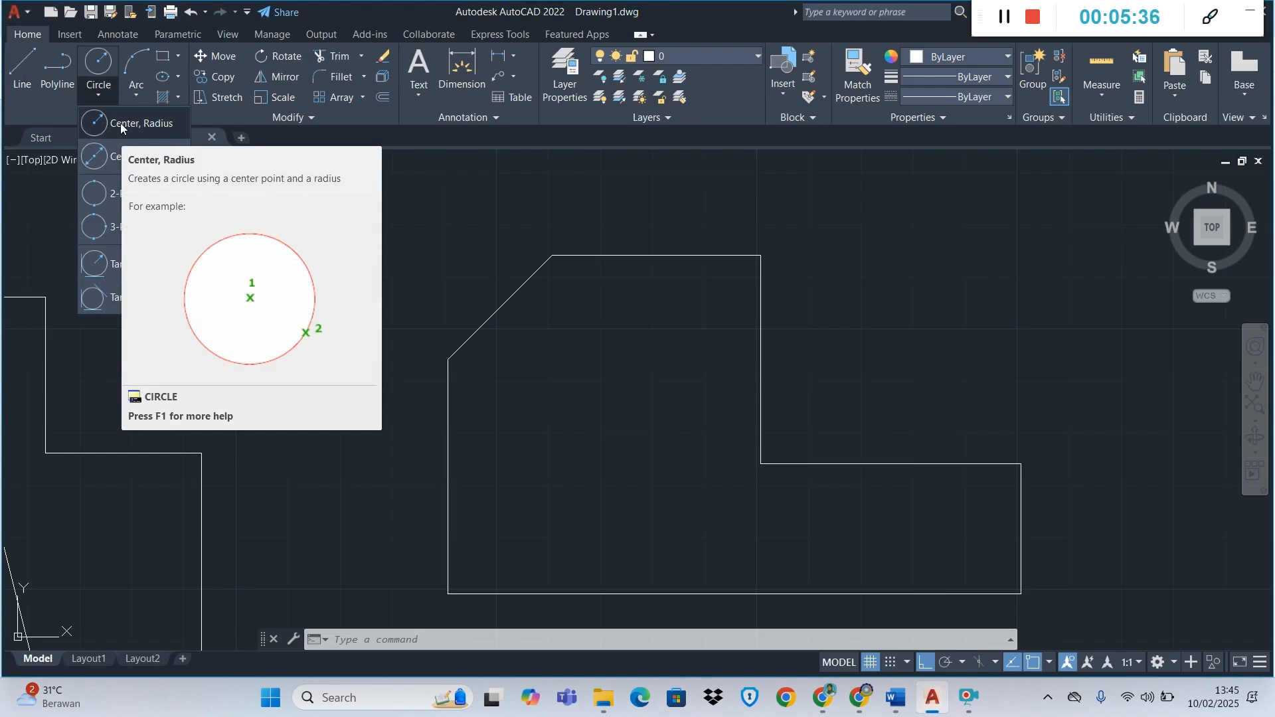
- Draw helper lines from the second outline's lower-left corner, 30 units up along the edge and 30 units to the right
left_click(24, 57)
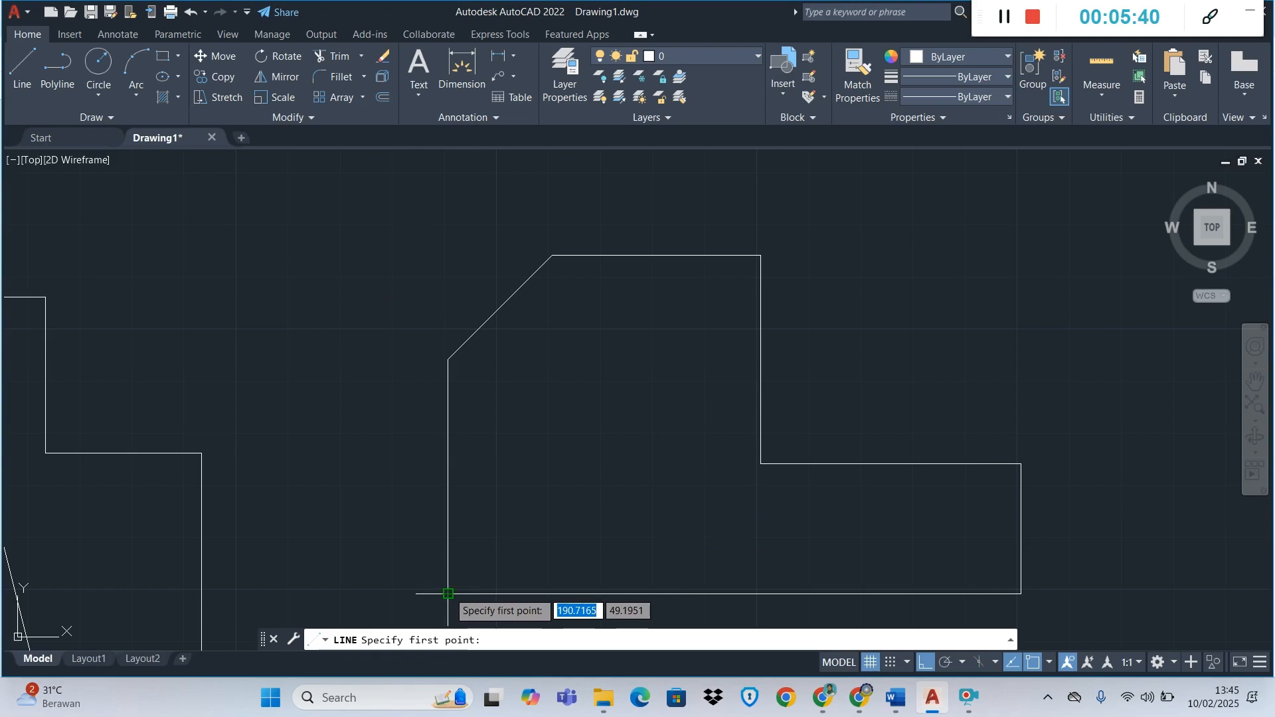
left_click(448, 593)
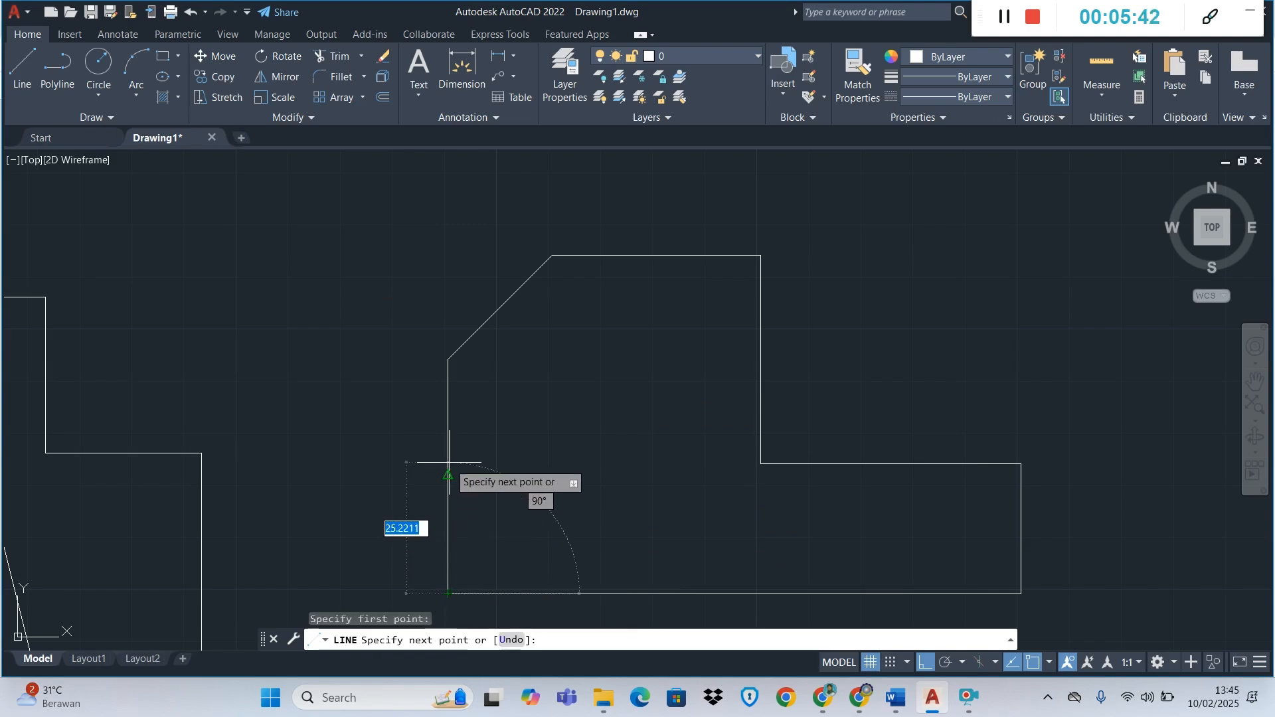
type("30")
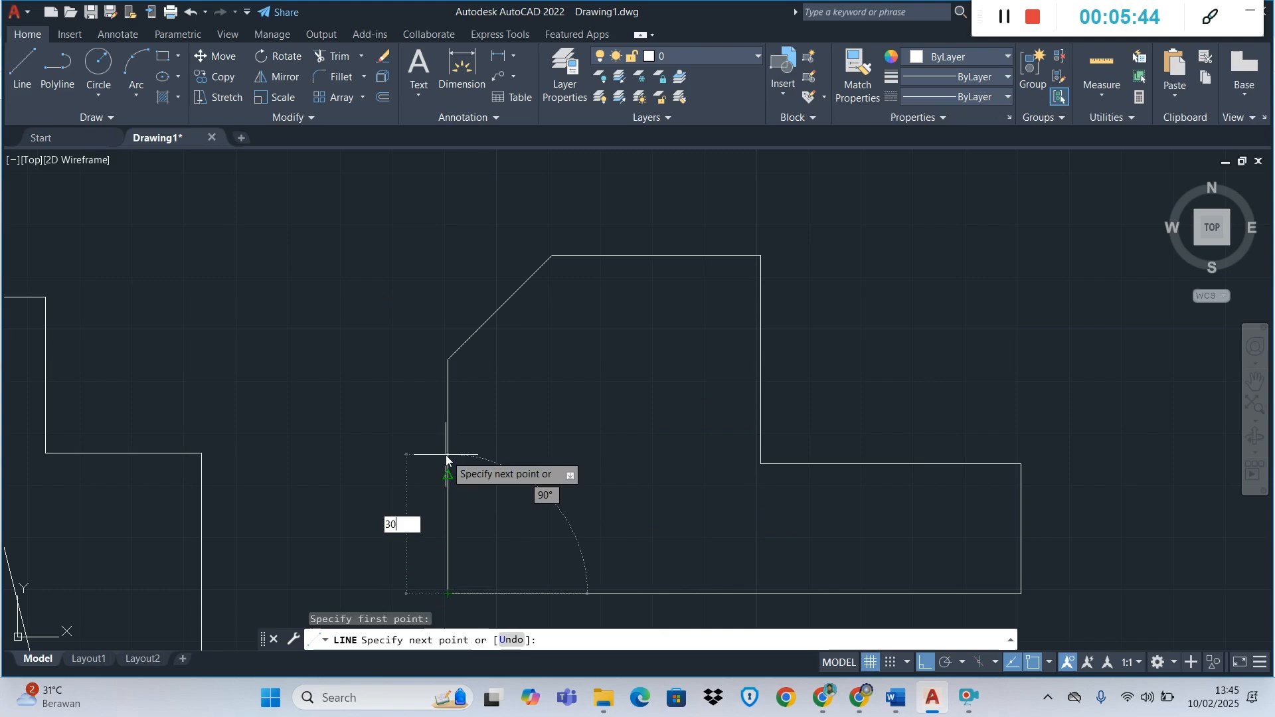
key("Return")
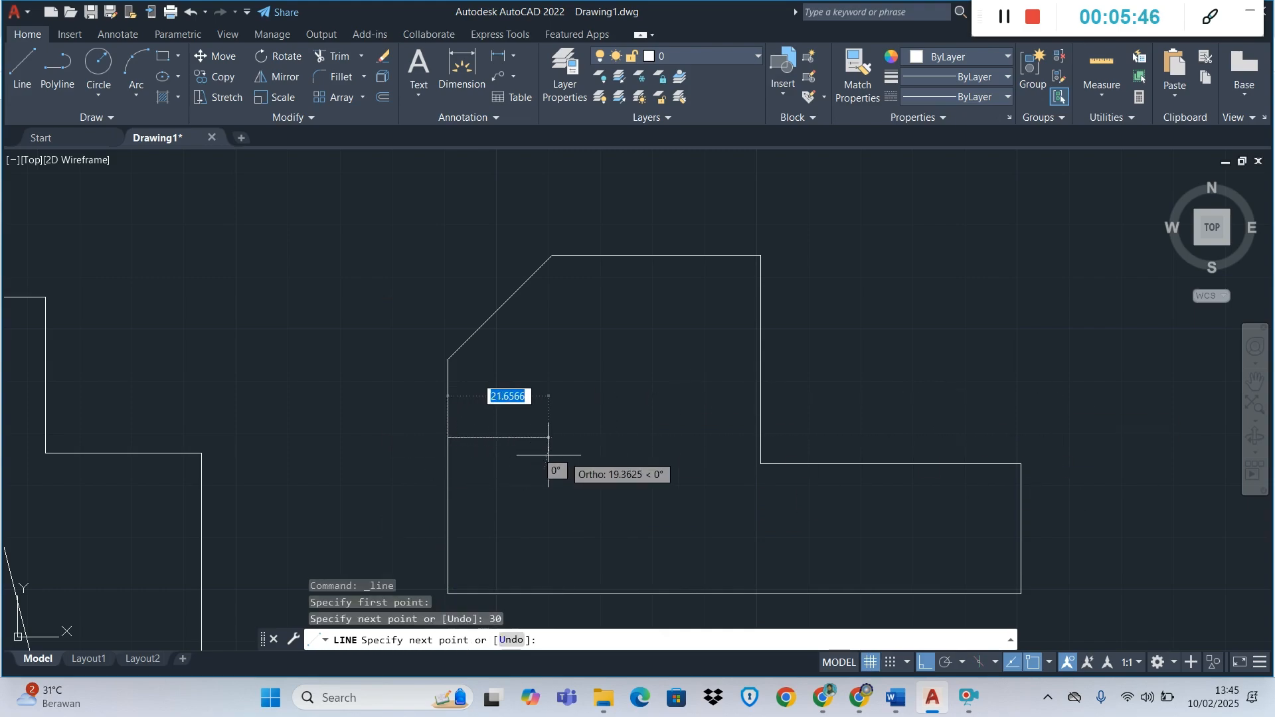
type("30")
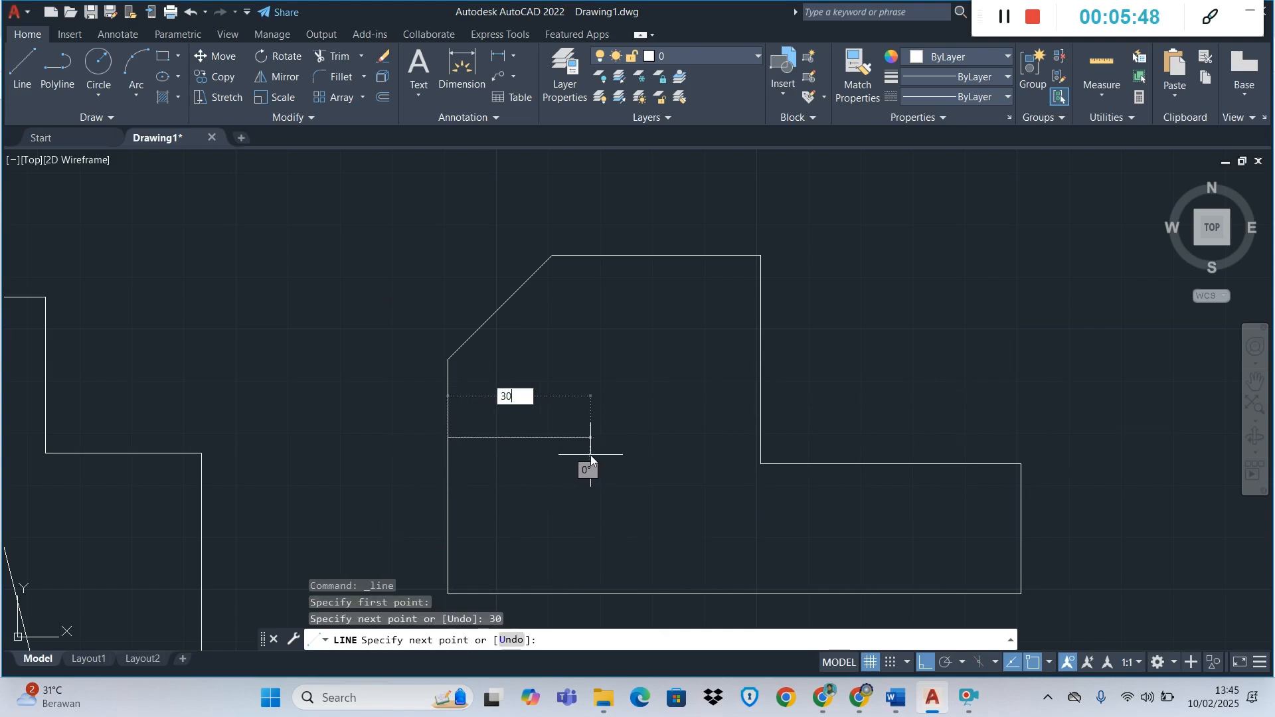
key("Return")
key("Escape")
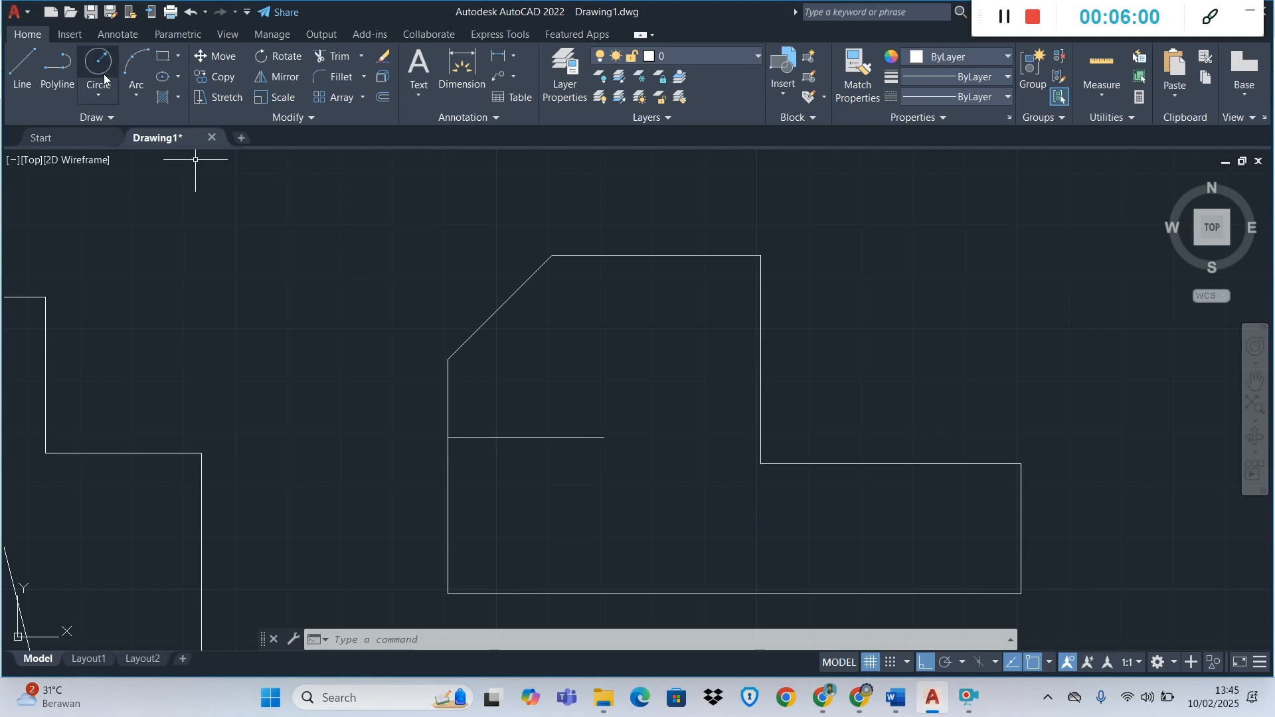
- Draw a circle by centre and radius at the free end of the horizontal helper line, with a radius of 16
left_click(99, 95)
left_click(118, 133)
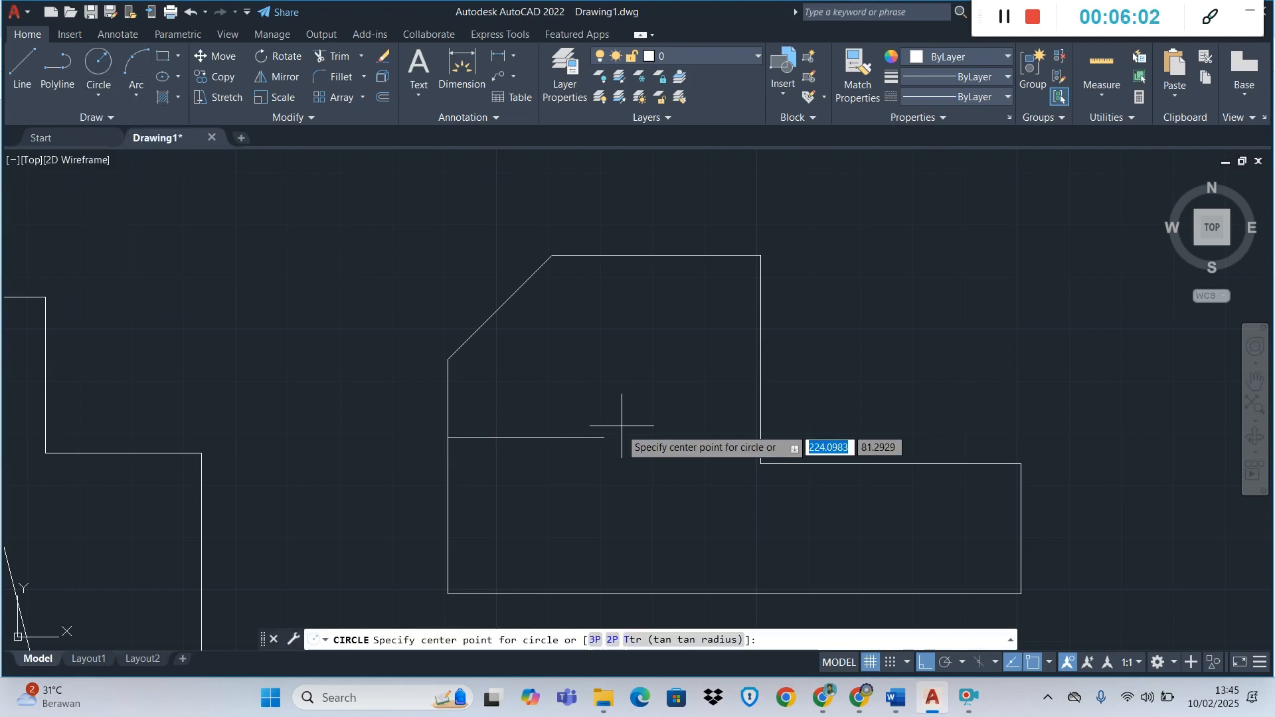
left_click(603, 437)
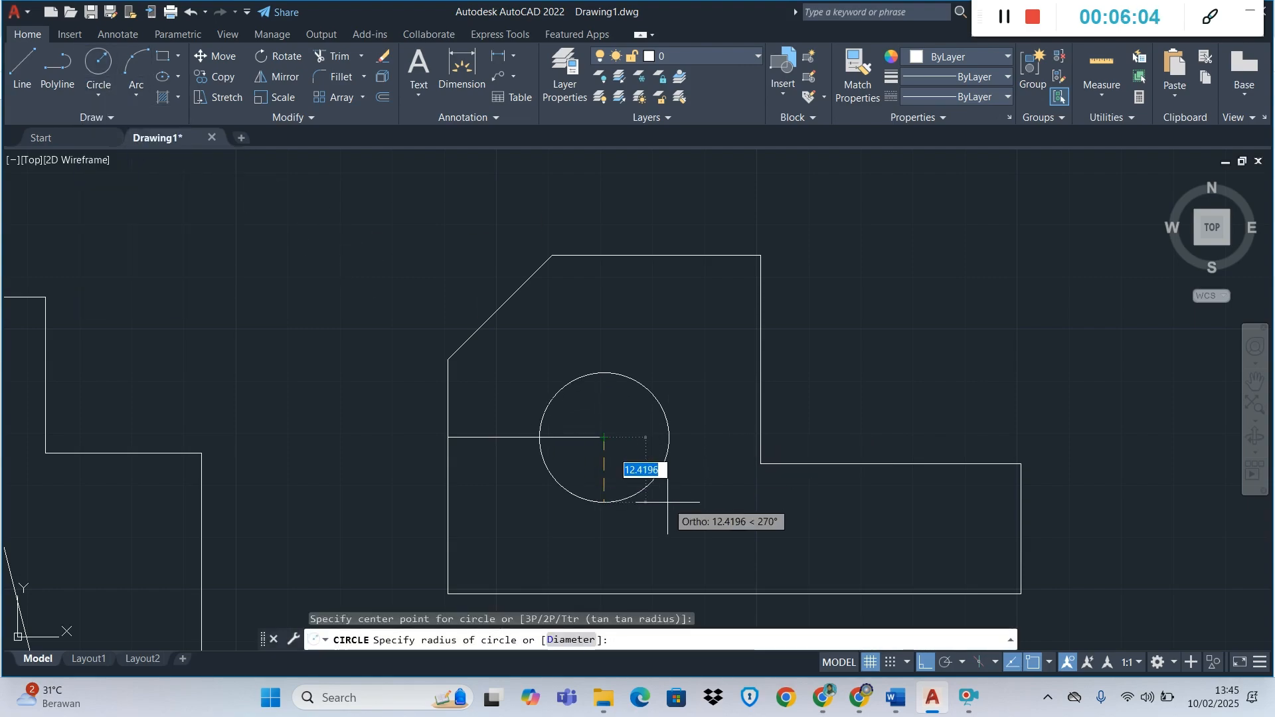
type("16")
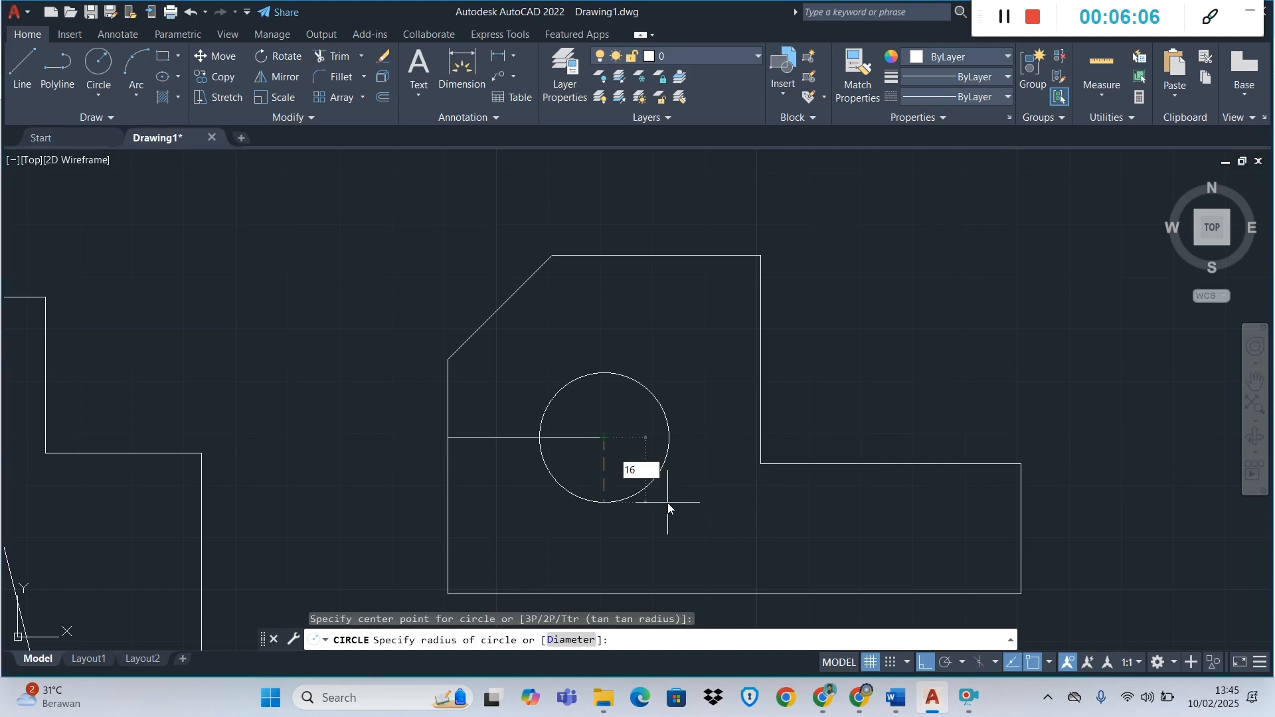
key("Return")
- Delete the horizontal helper line to the circle's centre and the 30-unit vertical helper line on the left edge
left_click(579, 437)
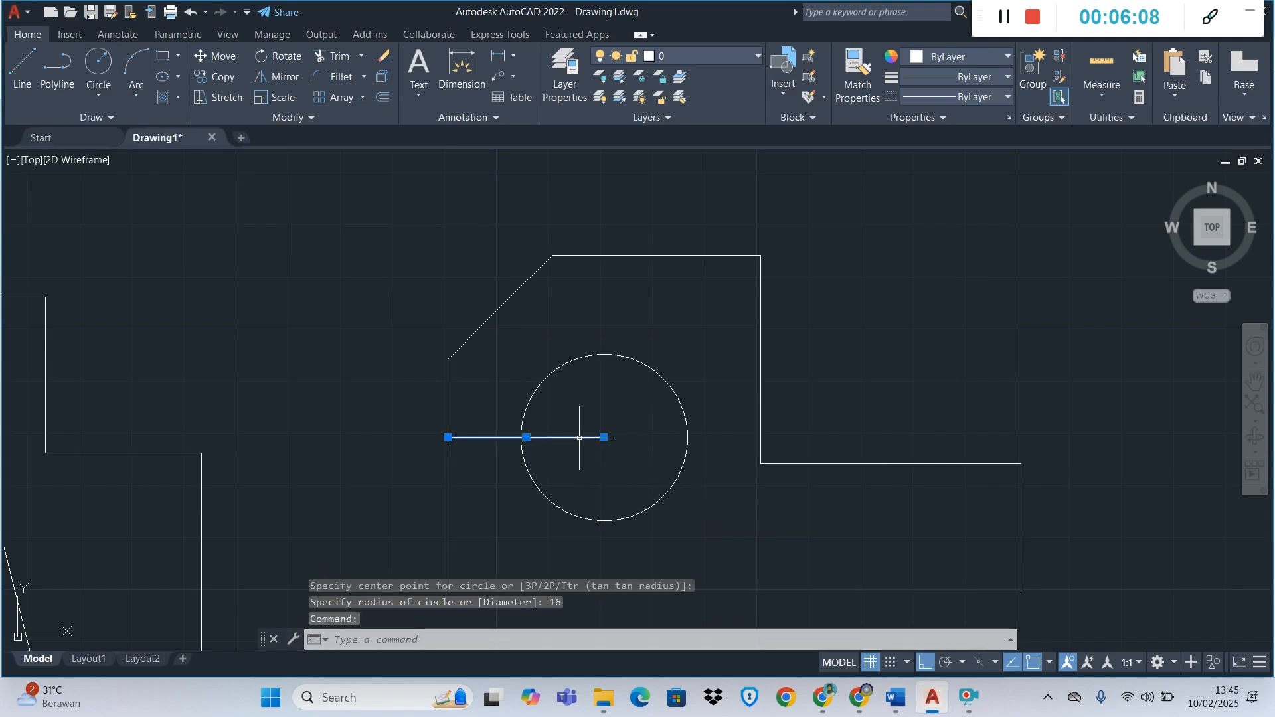
key("Delete")
left_click(449, 530)
key("Delete")
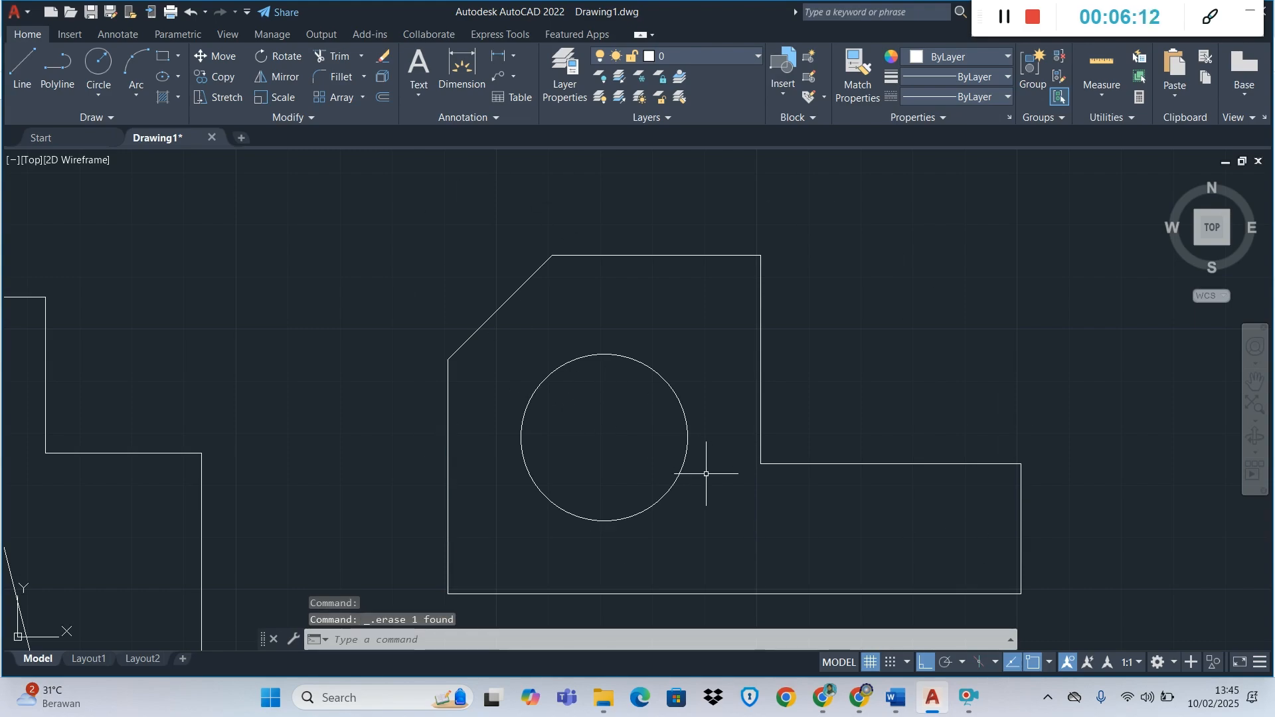
- View exercise 3 on page 2 of the assignment document in the browser
scroll(694, 479, "down", 2)
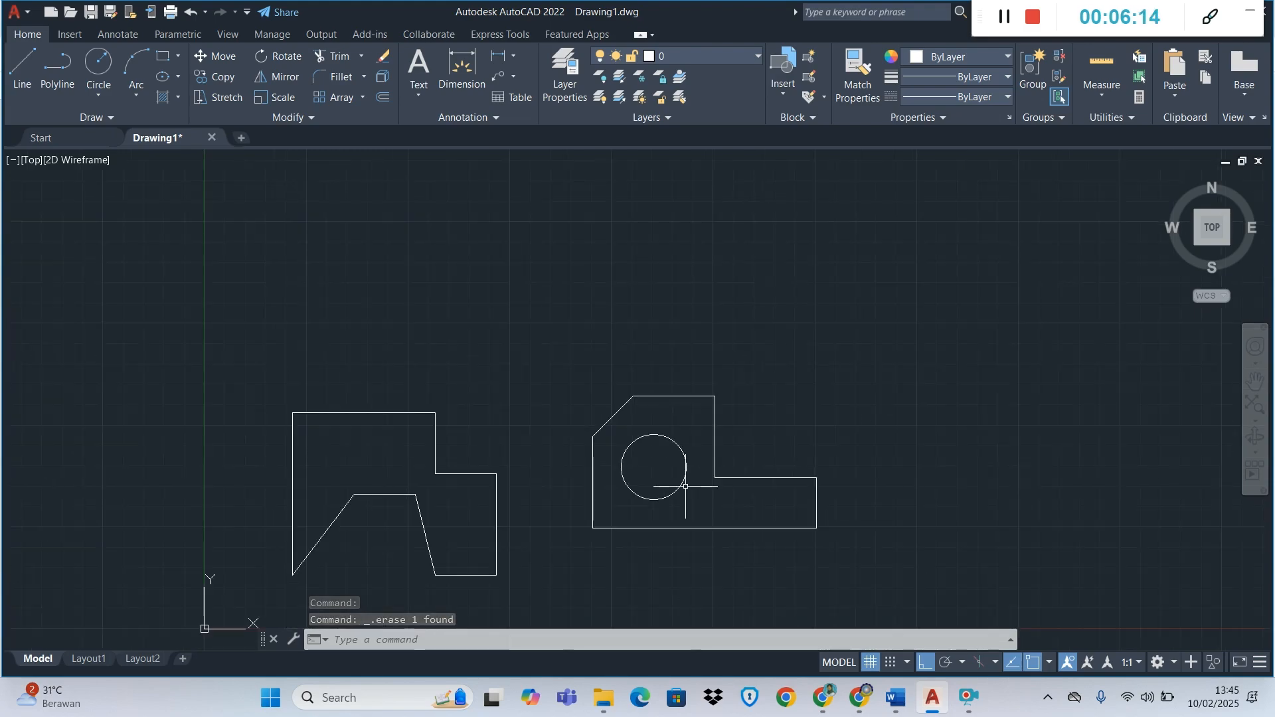
key("alt+Tab")
scroll(676, 478, "down", 5)
scroll(675, 478, "down", 6)
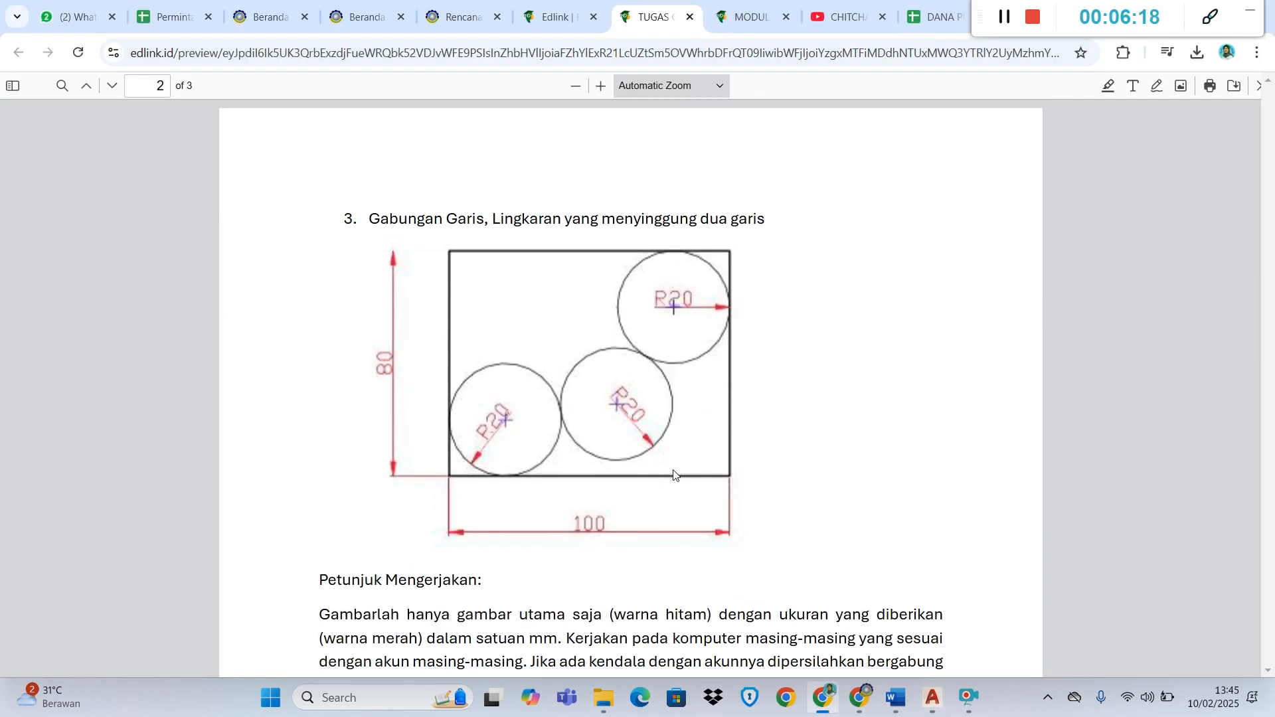
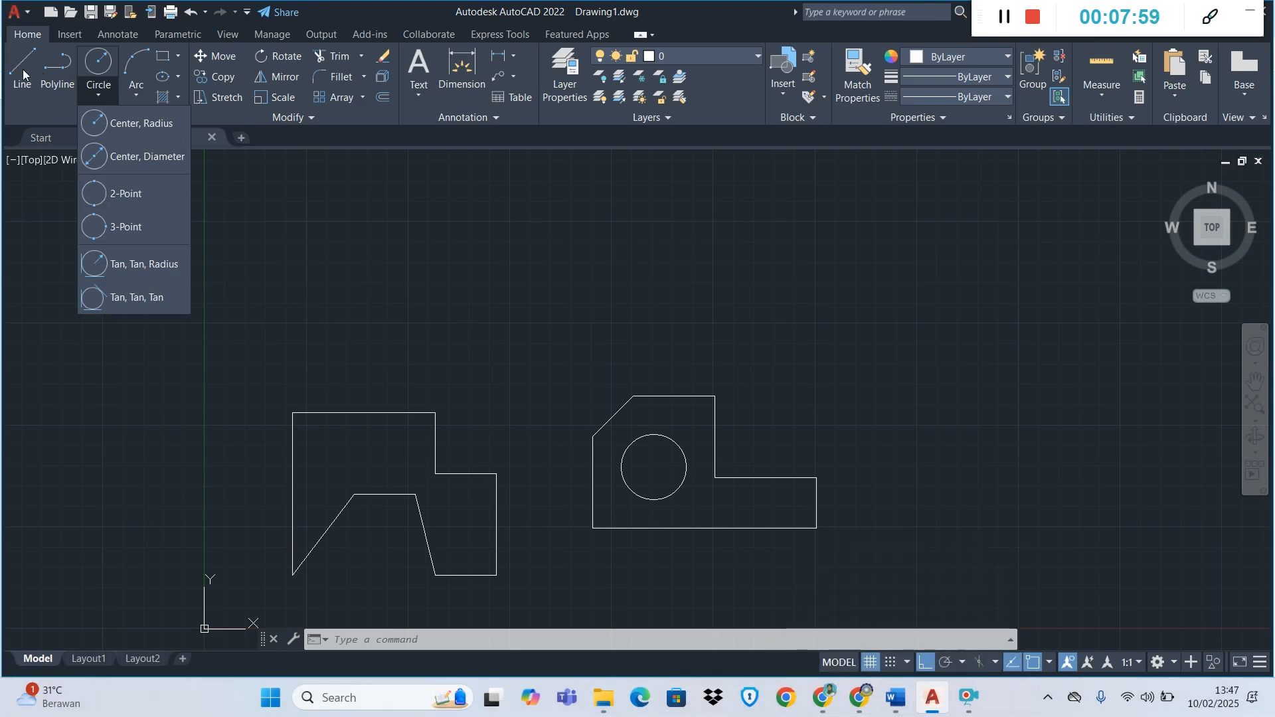
- Check exercise 3 in the assignment document, and above the existing outlines draw connected lines 80 units down and 100 units to the right
left_click(827, 697)
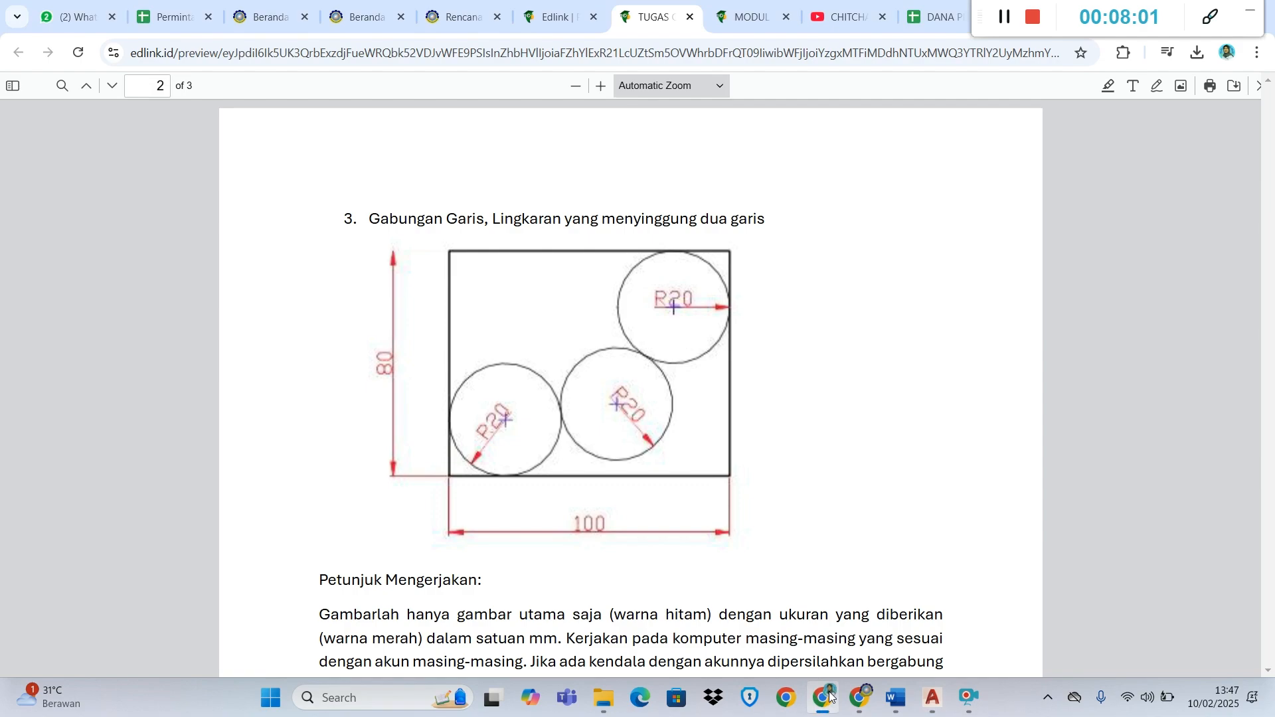
left_click(826, 697)
type("l")
key("Return")
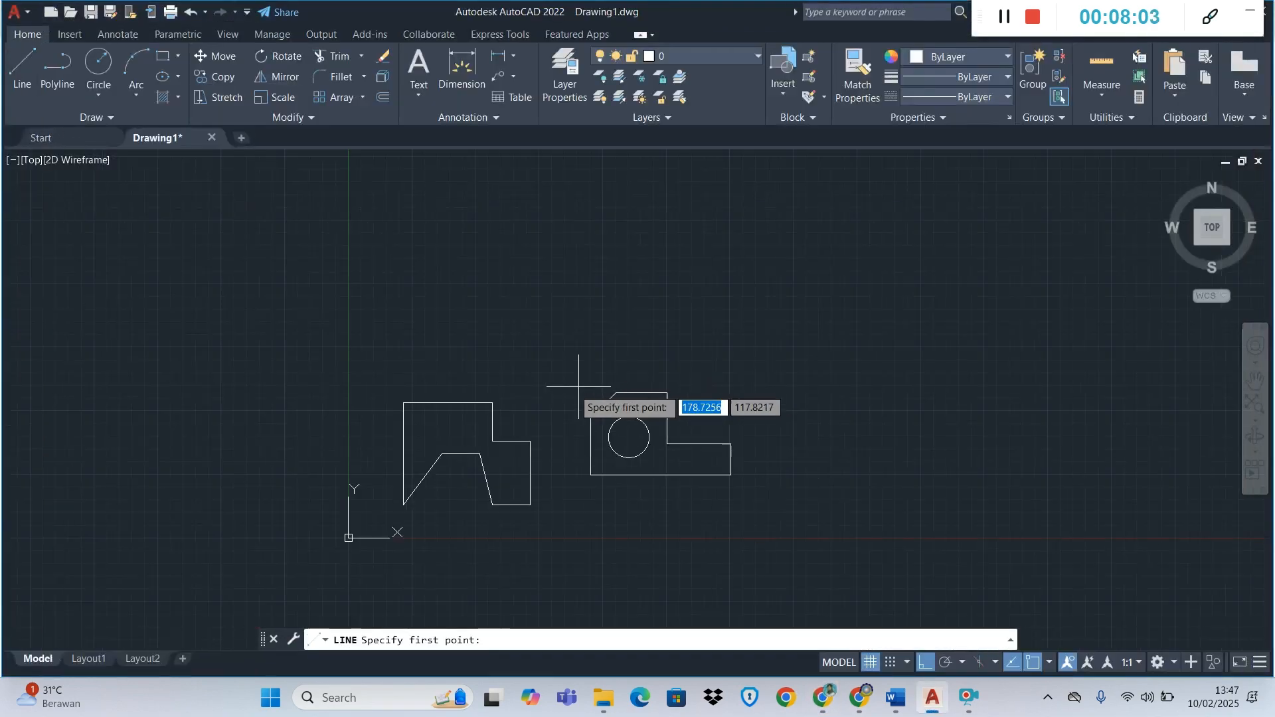
scroll(479, 267, "up", 2)
left_click(451, 213)
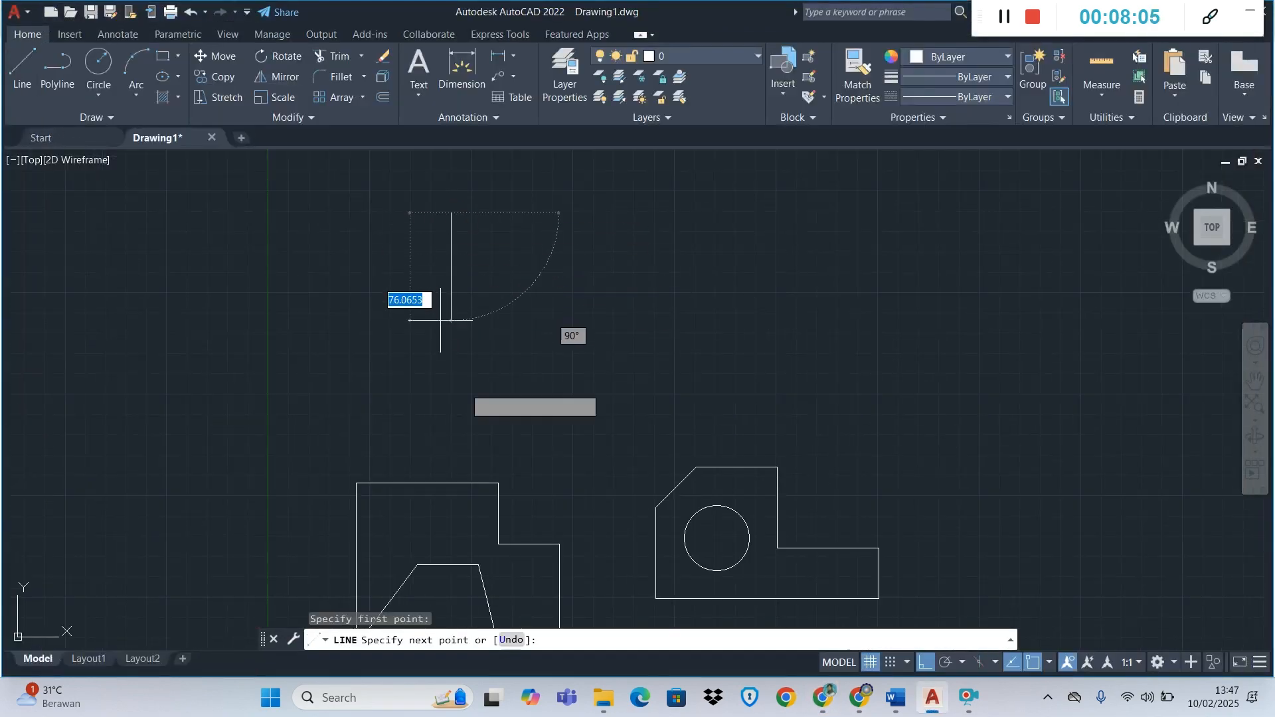
type("80")
key("Return")
type("100")
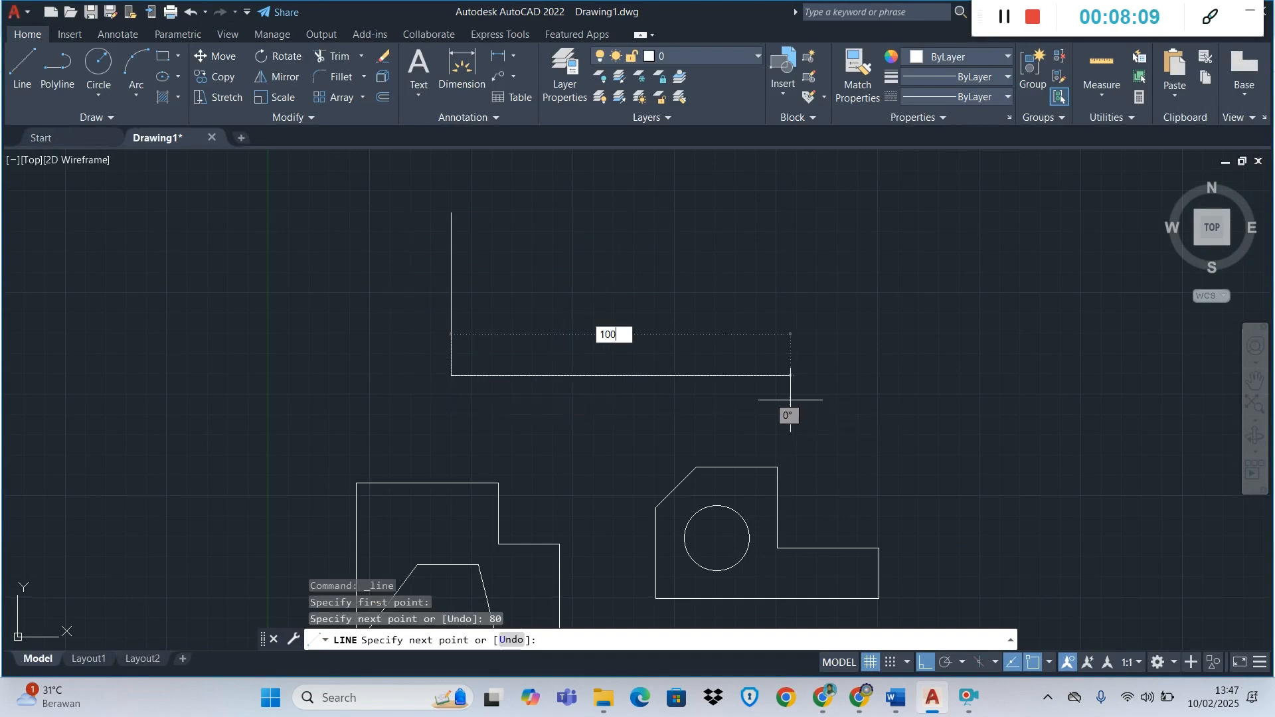
key("Return")
- Continue the line 80 units up and close the shape into a rectangle
type("8")
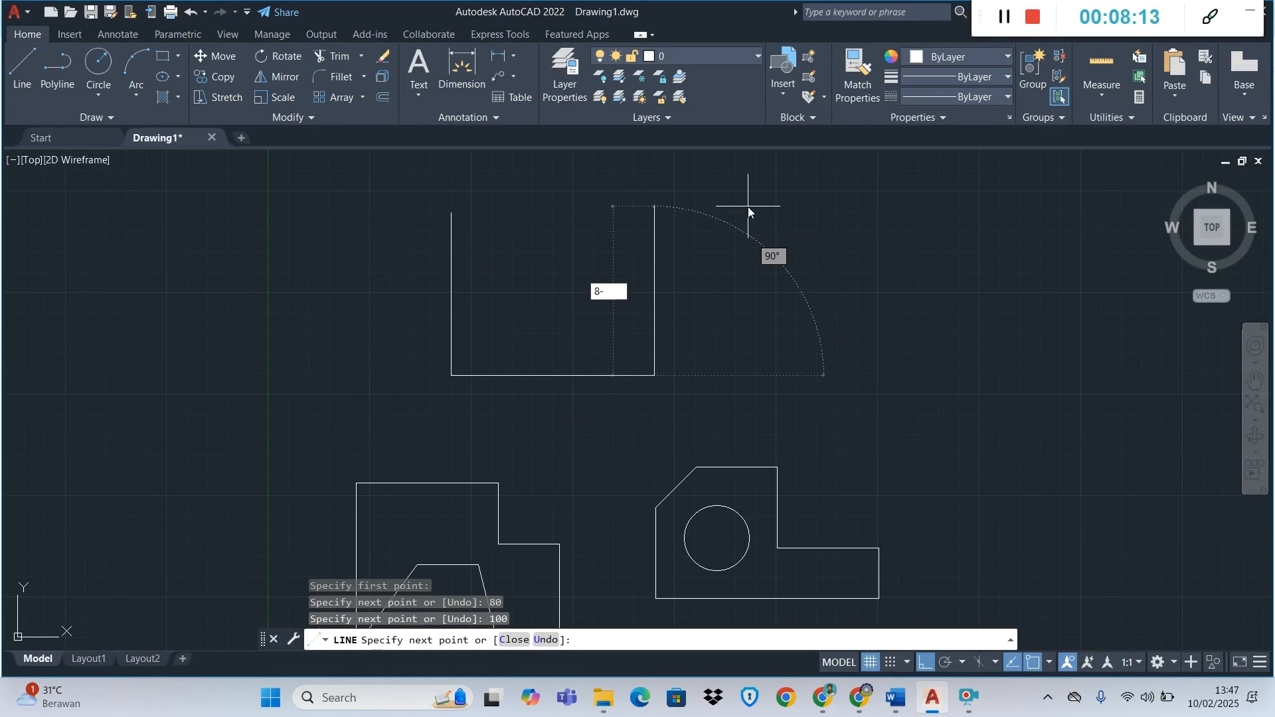
type("0")
key("Return")
type("c")
key("Return")
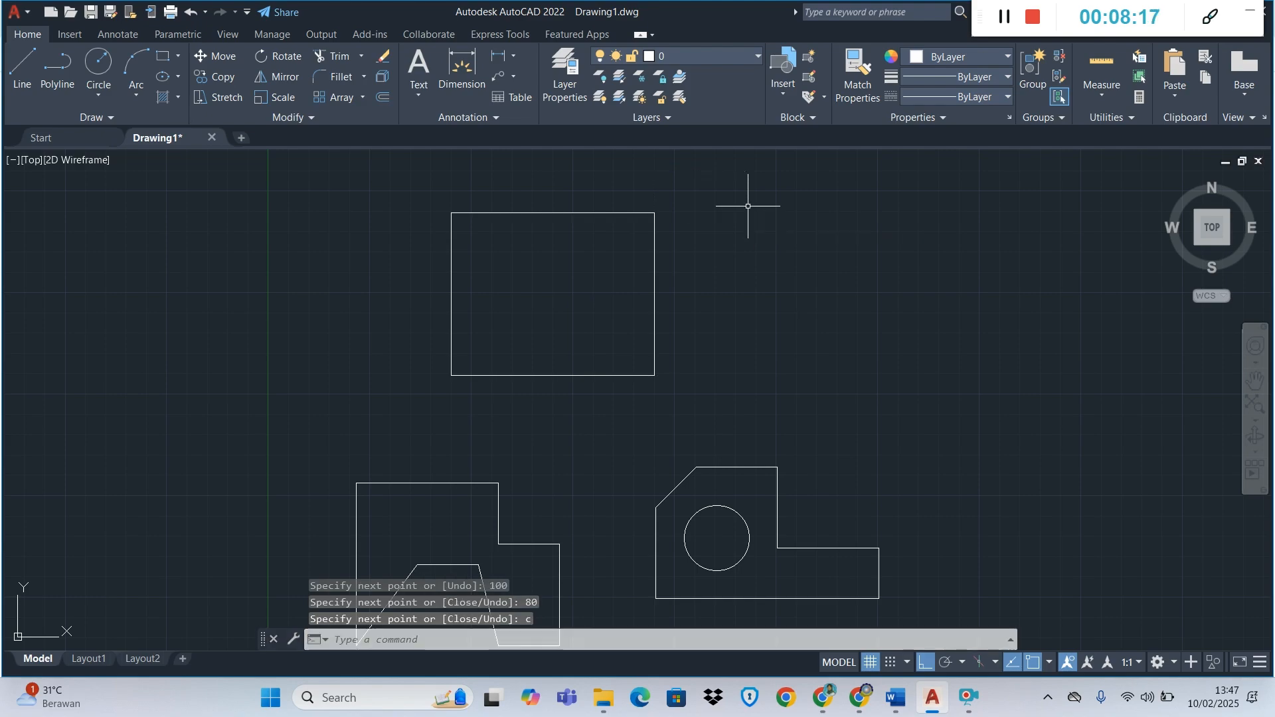
- Draw a Tan, Tan, Radius circle with radius 20 in the rectangle's lower-left corner, touching the left and bottom edges
scroll(565, 162, "up", 2)
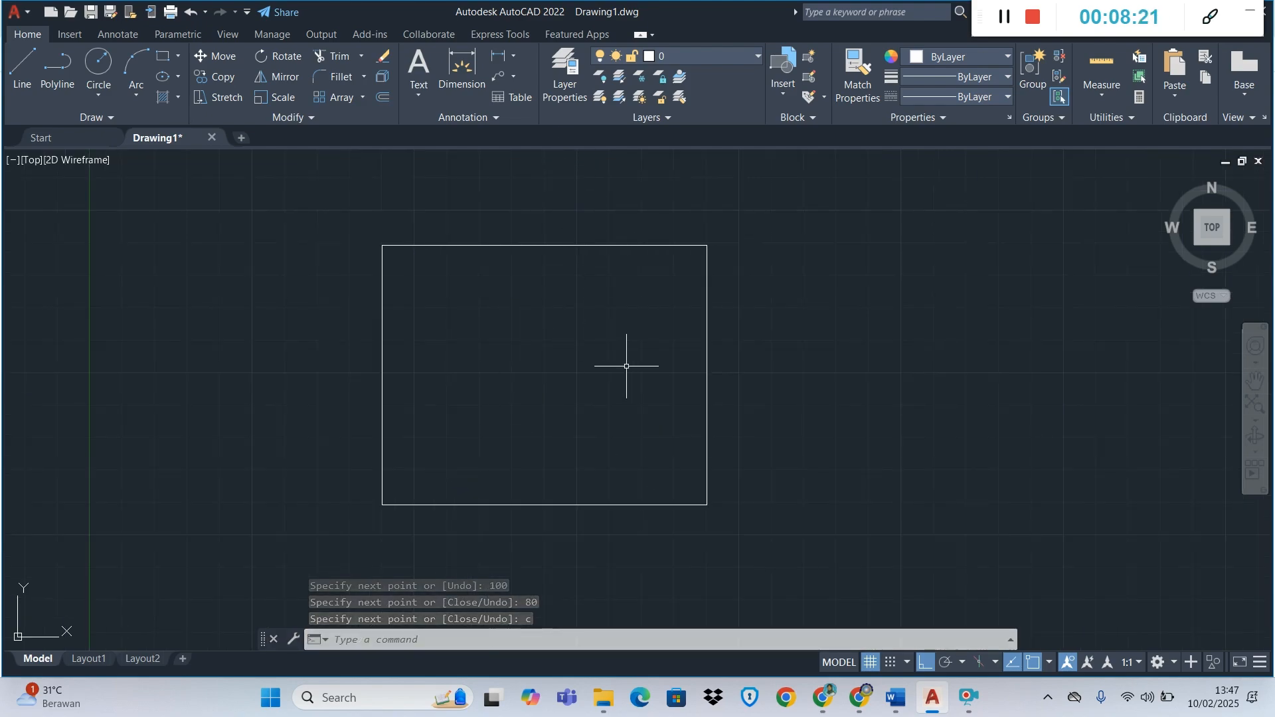
left_click(98, 95)
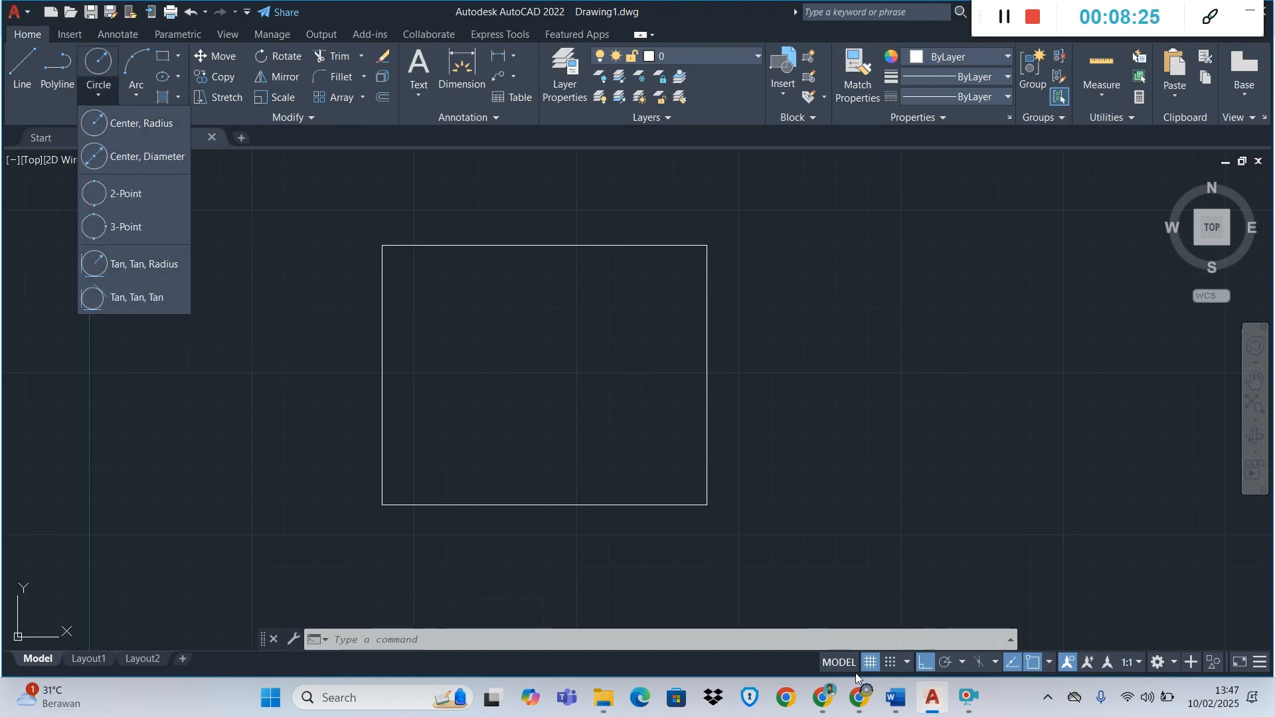
left_click(828, 703)
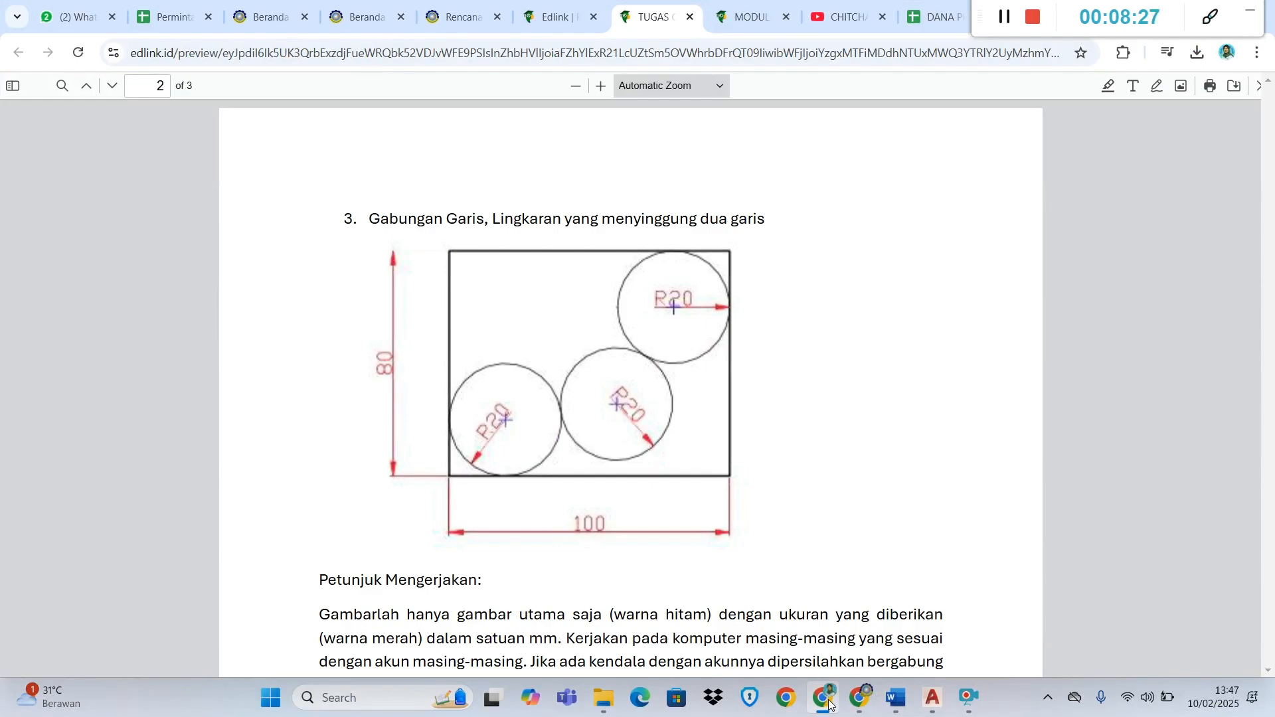
left_click(833, 704)
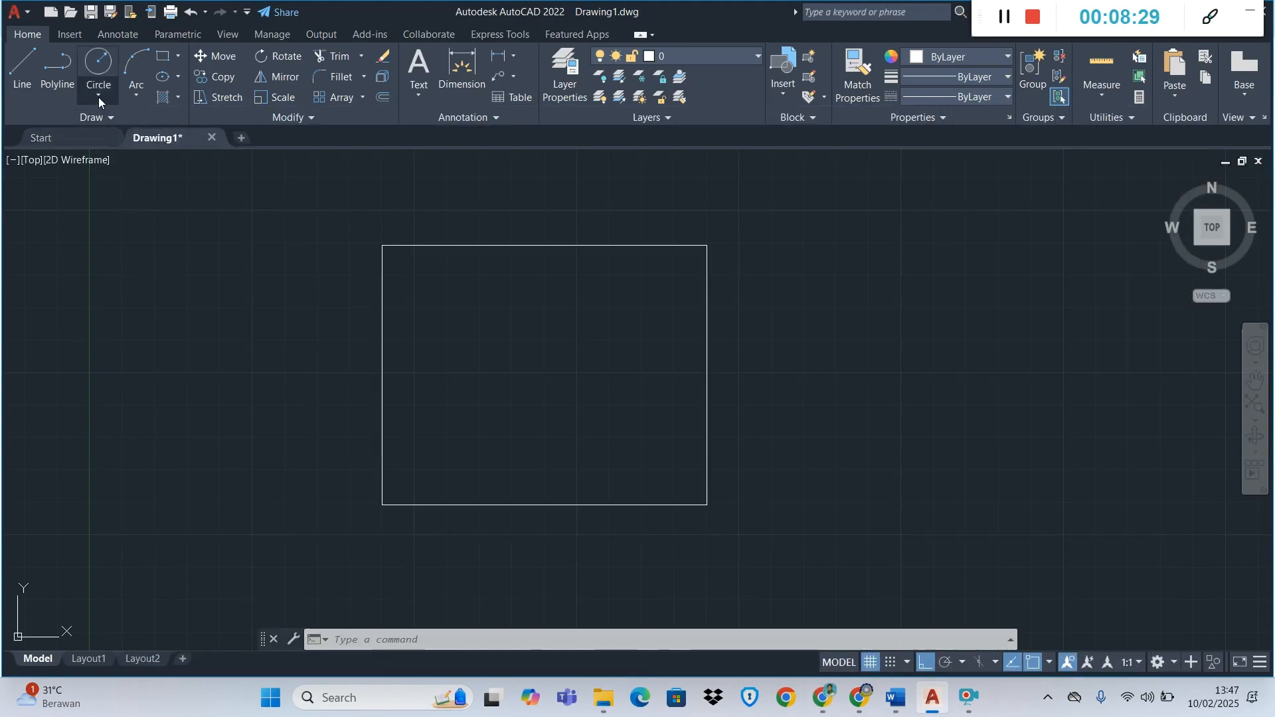
left_click(98, 95)
left_click(134, 264)
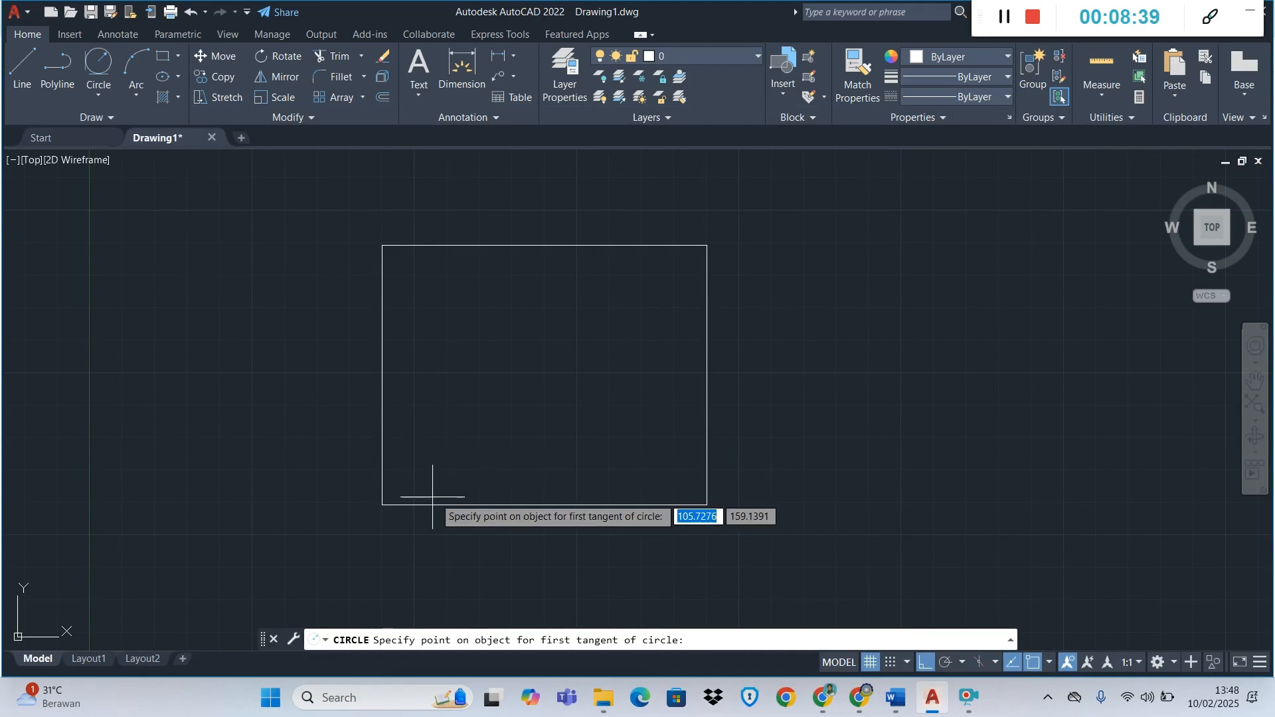
left_click(382, 401)
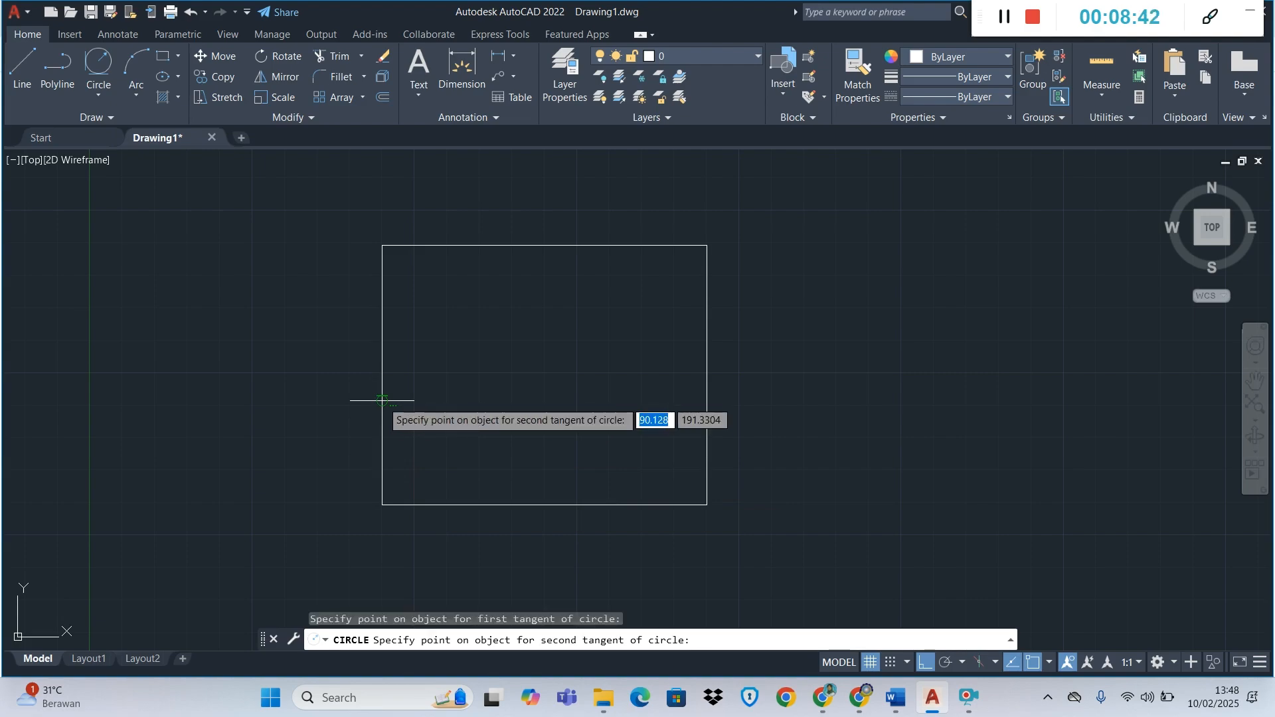
left_click(450, 503)
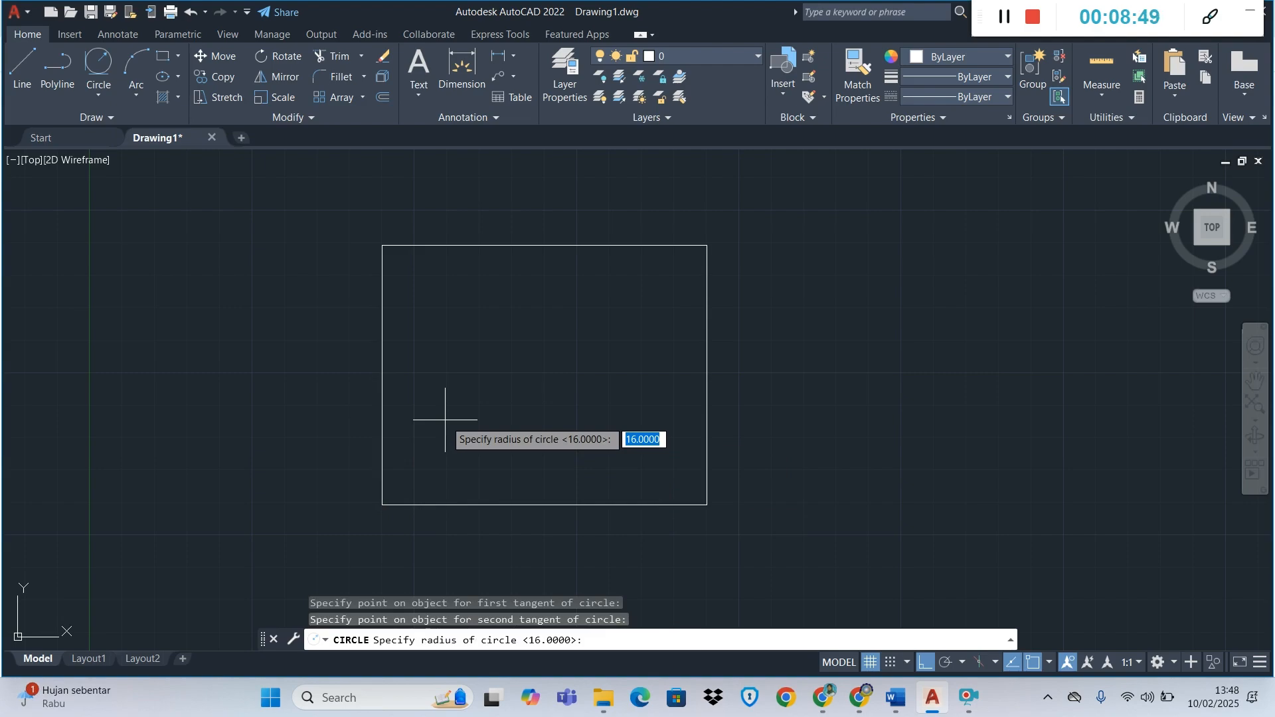
type("20")
key("Return")
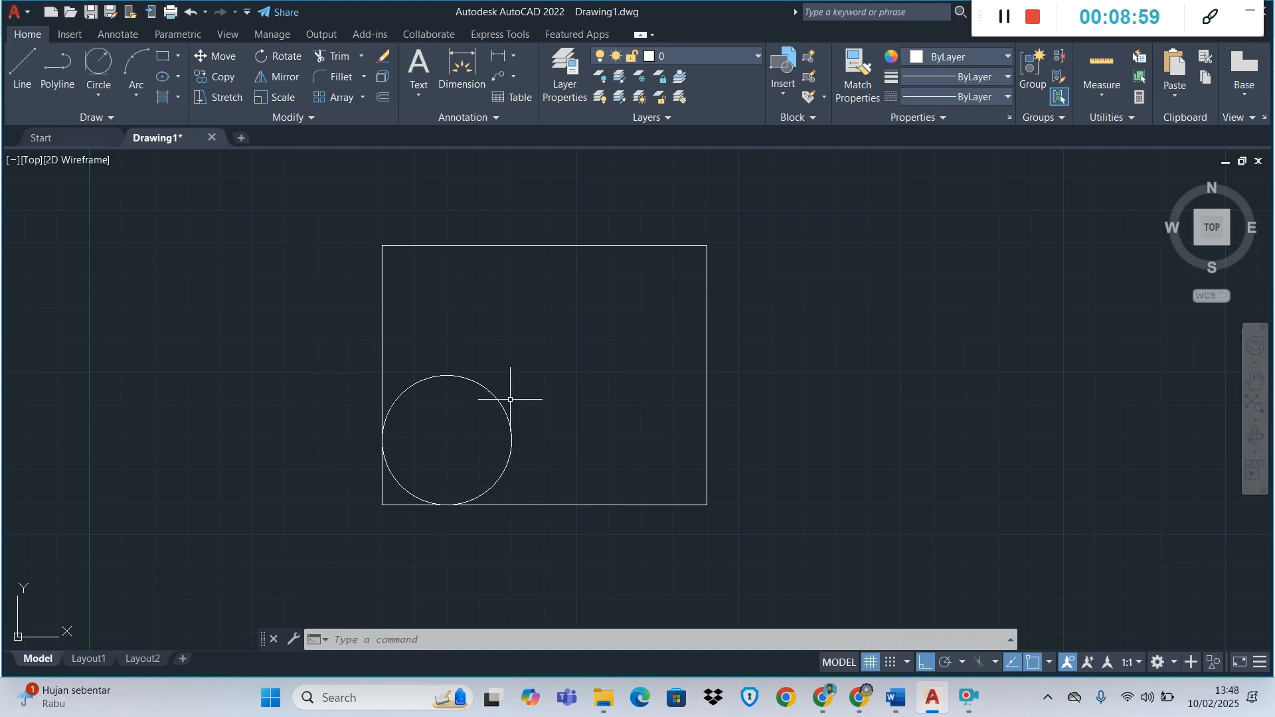
- Draw a Tan, Tan, Radius circle with radius 20 in the rectangle's upper-right corner, touching the top and right edges
left_click(101, 67)
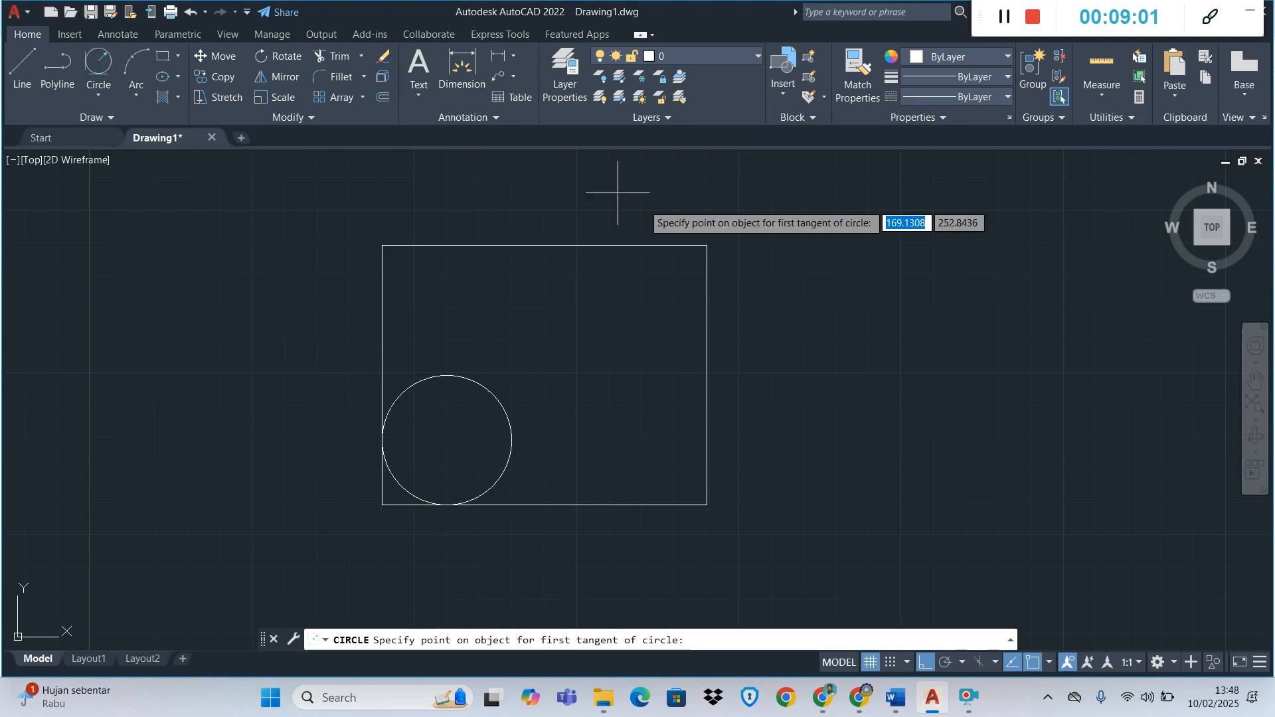
left_click(645, 250)
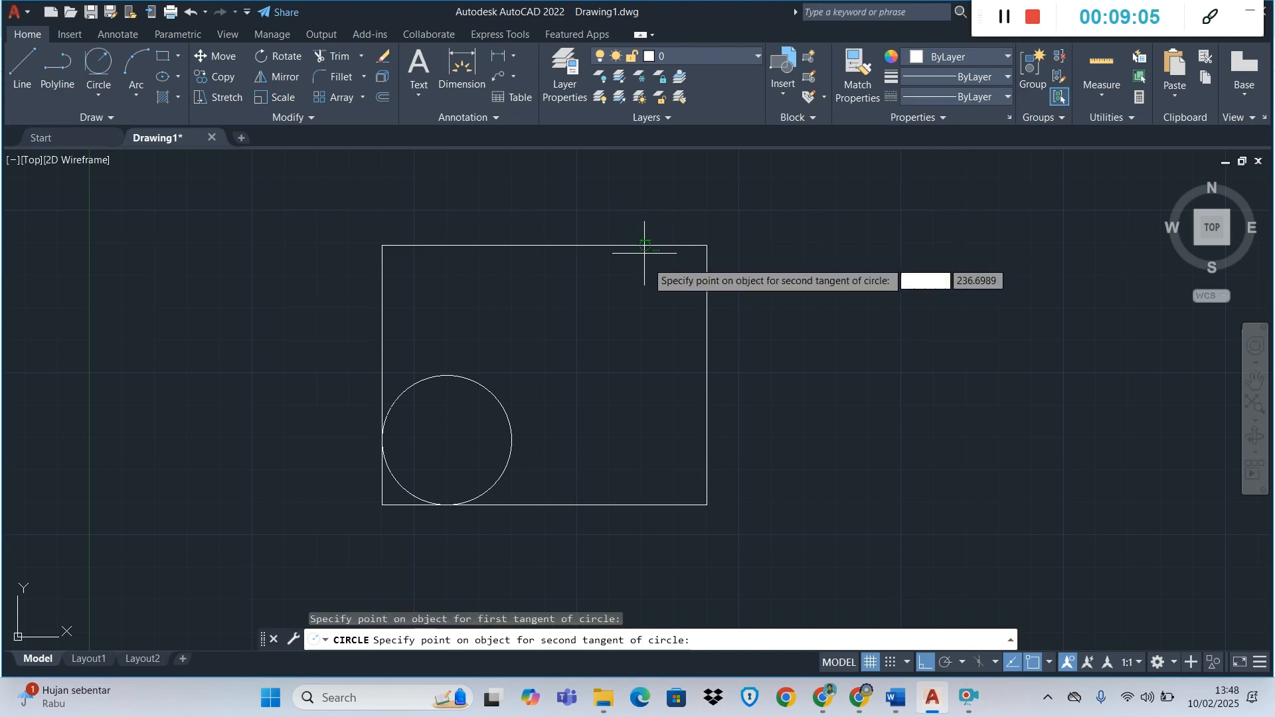
left_click(707, 335)
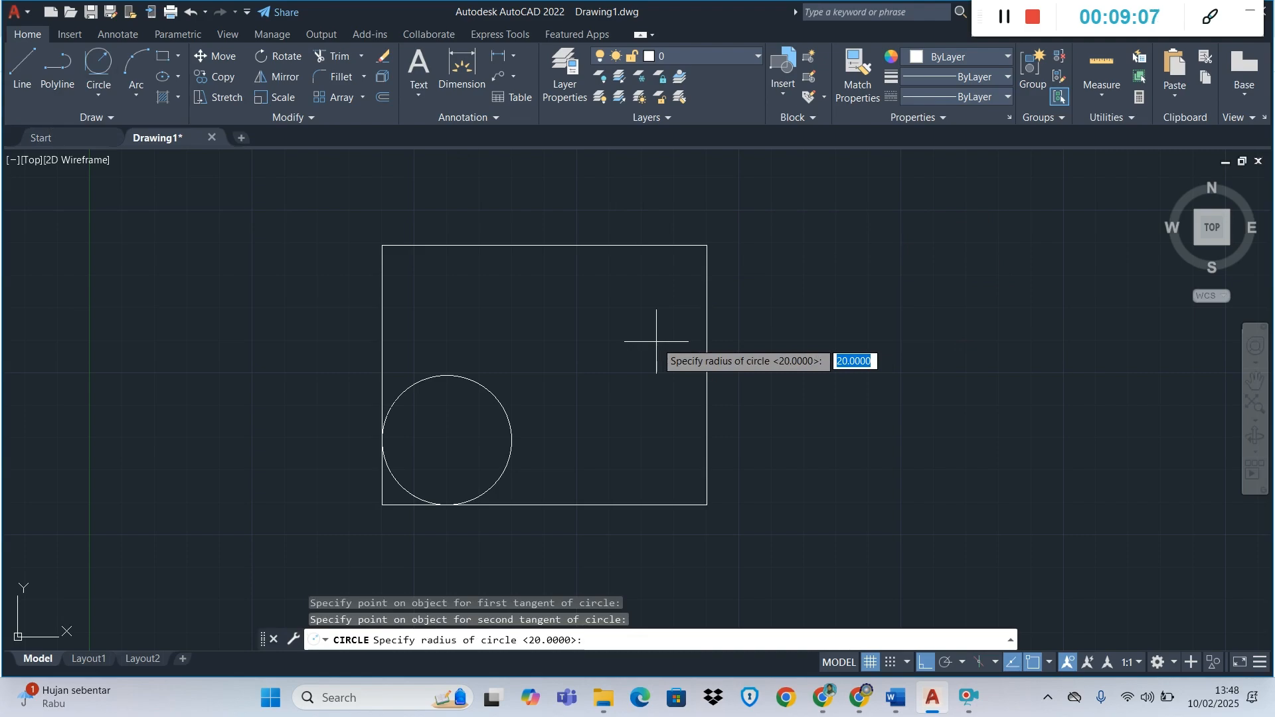
key("Return")
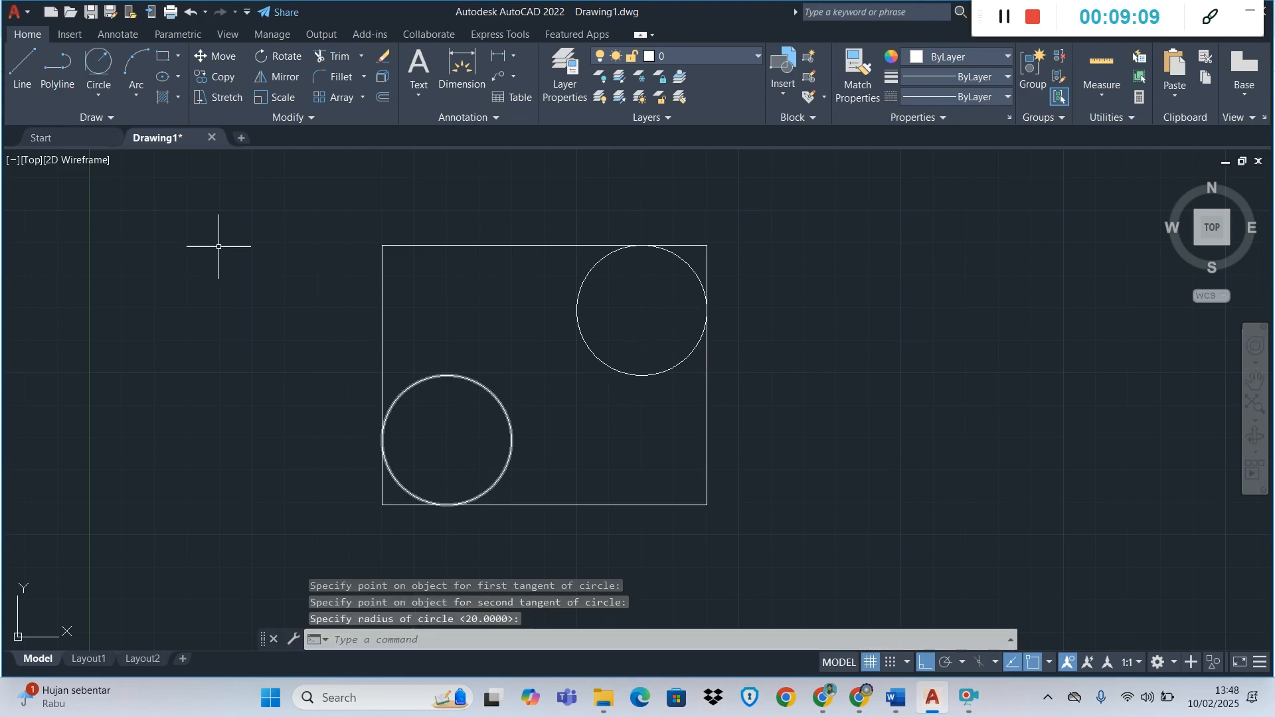
- Draw a third Tan, Tan, Radius circle with radius 20 between the two corner circles, tangent to both
left_click(86, 64)
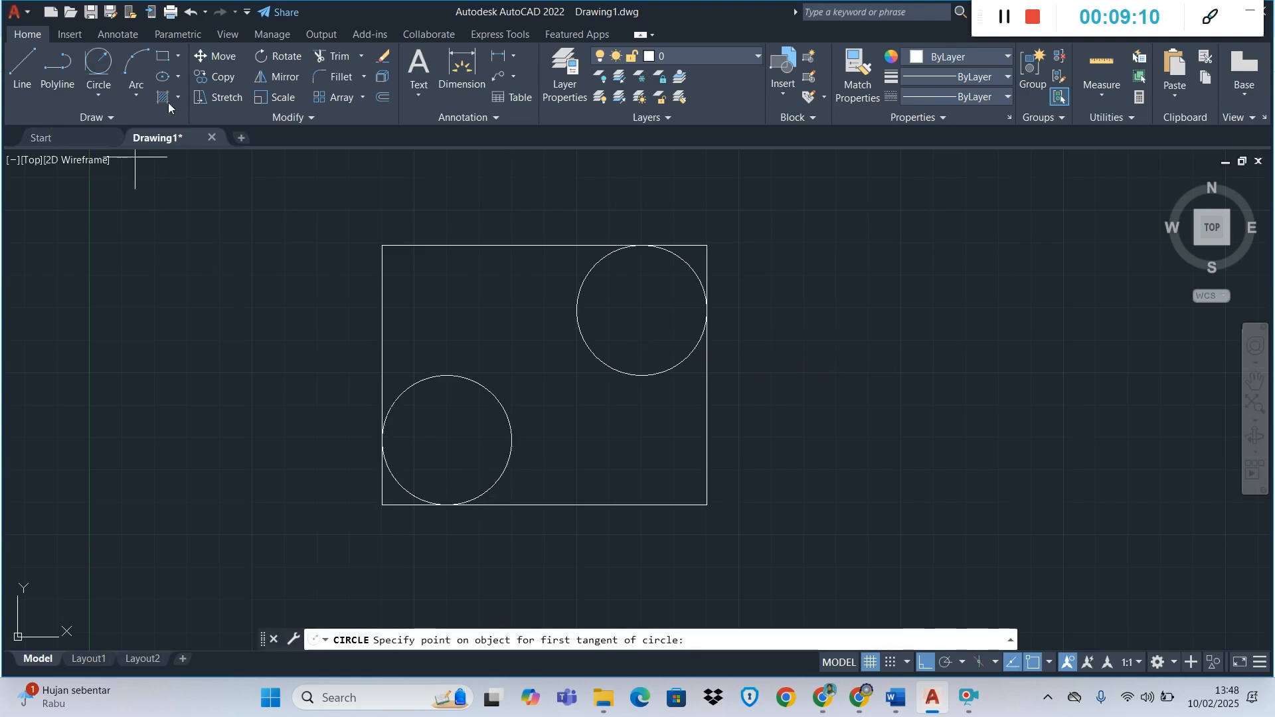
left_click(512, 434)
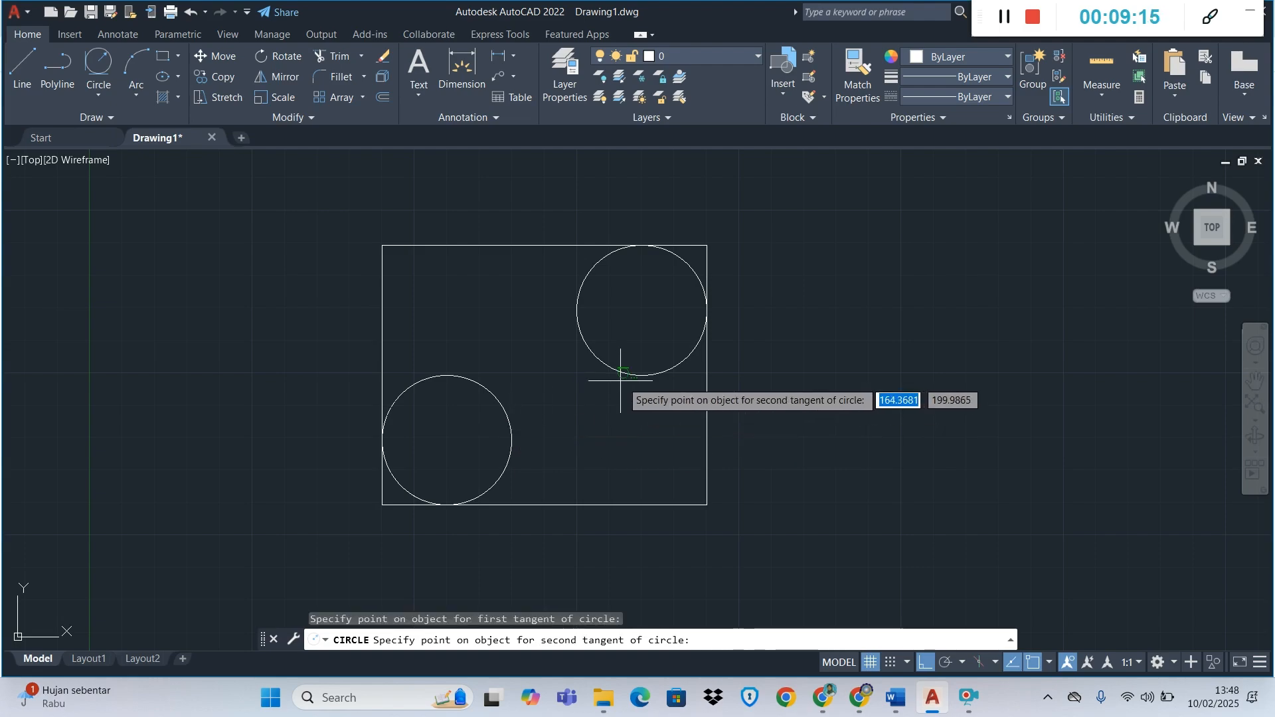
left_click(606, 364)
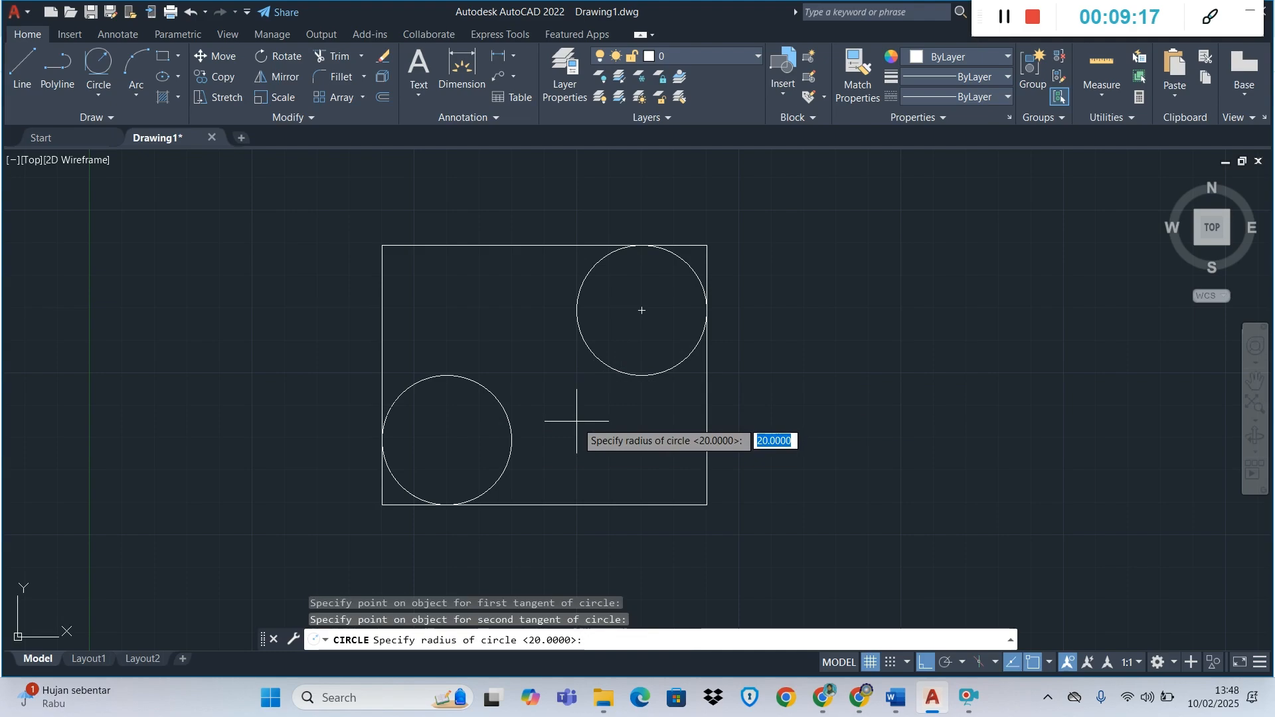
key("Return")
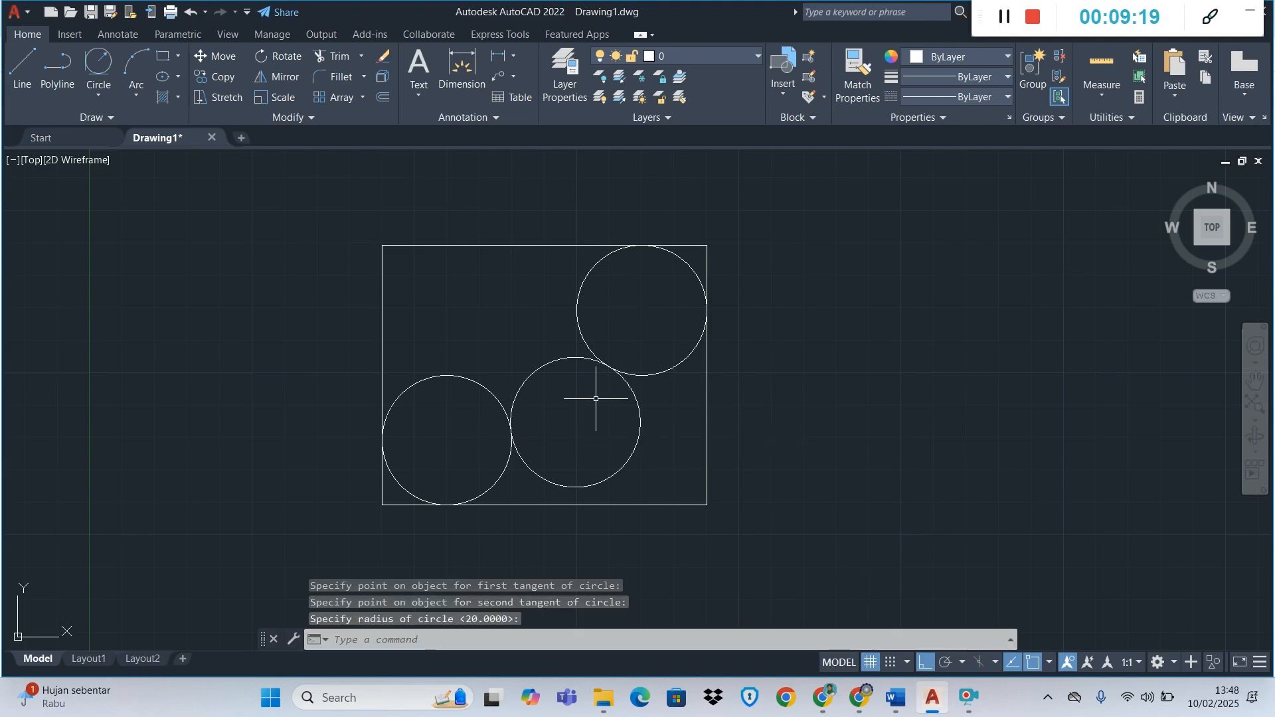
left_click(934, 703)
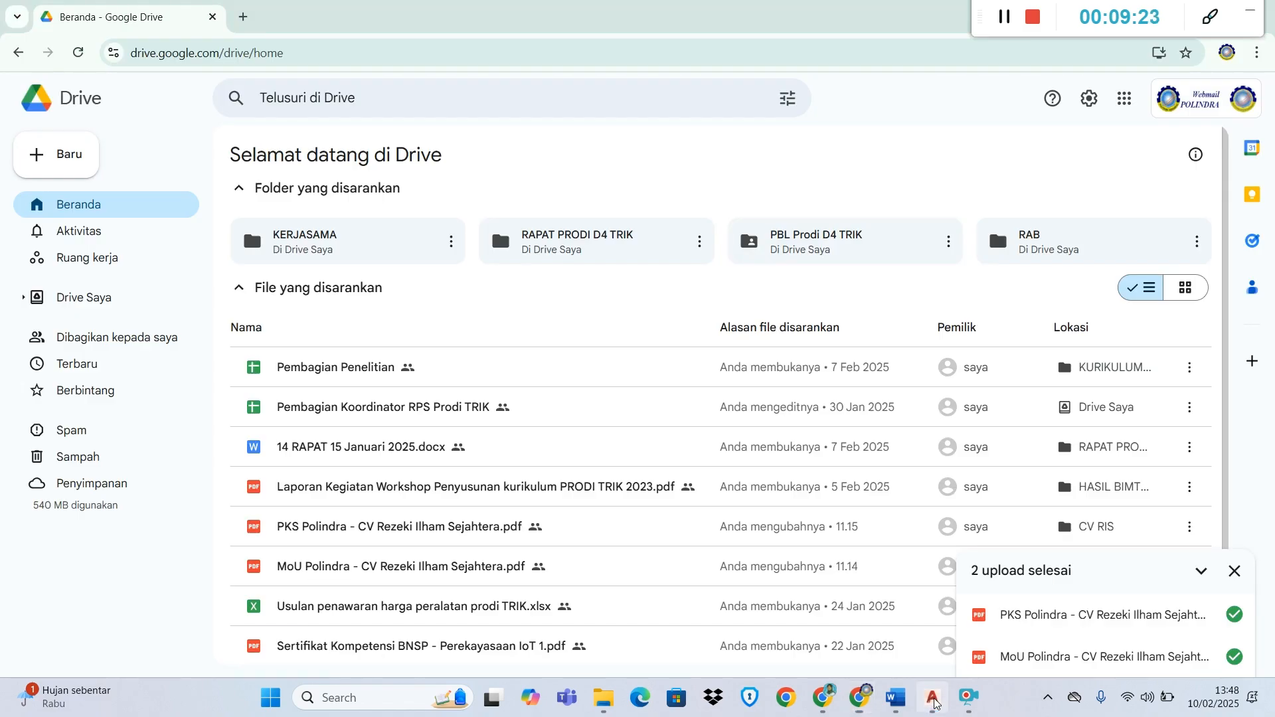
left_click(935, 702)
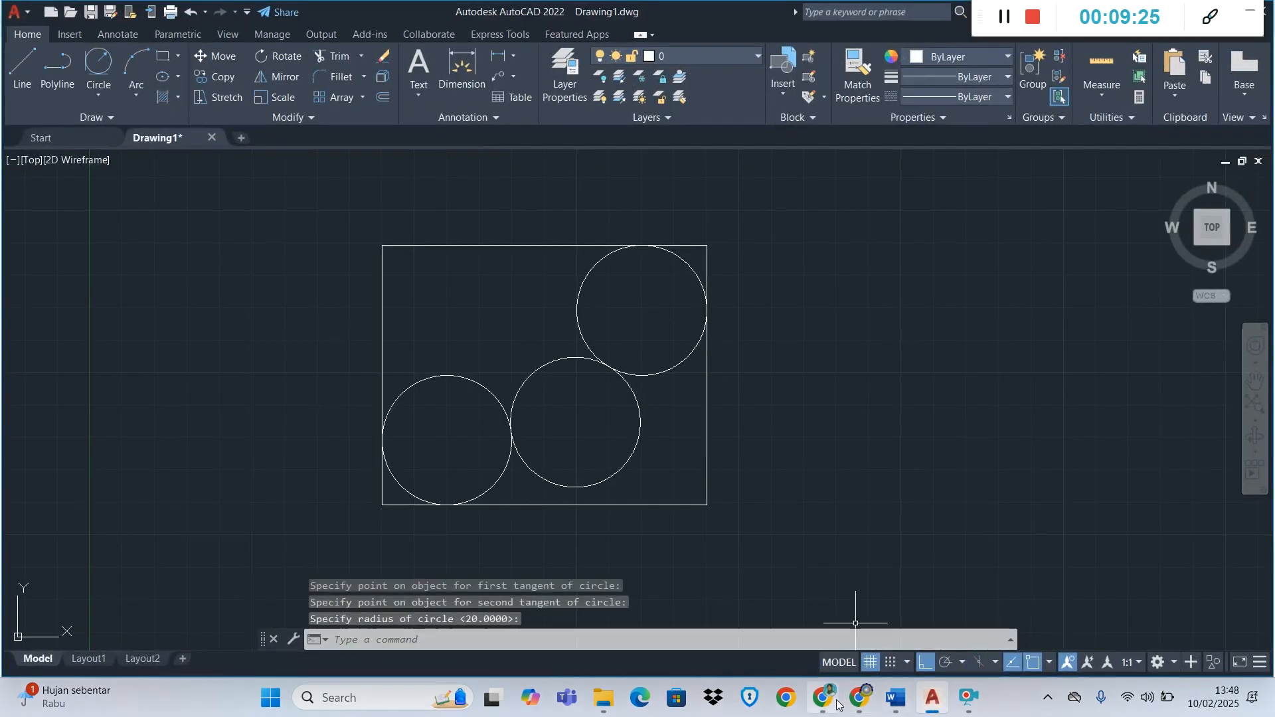
mouse_move(856, 707)
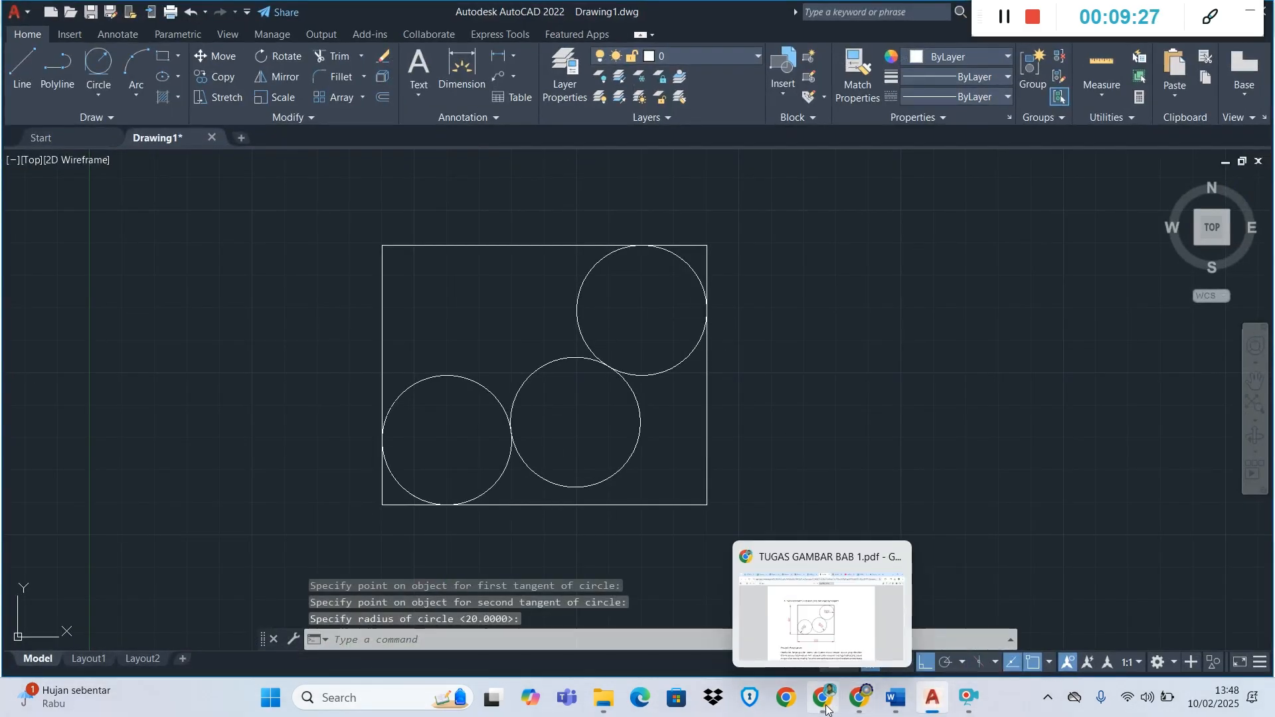
scroll(606, 438, "down", 6)
scroll(625, 572, "up", 2)
scroll(627, 569, "up", 1)
scroll(664, 571, "down", 1)
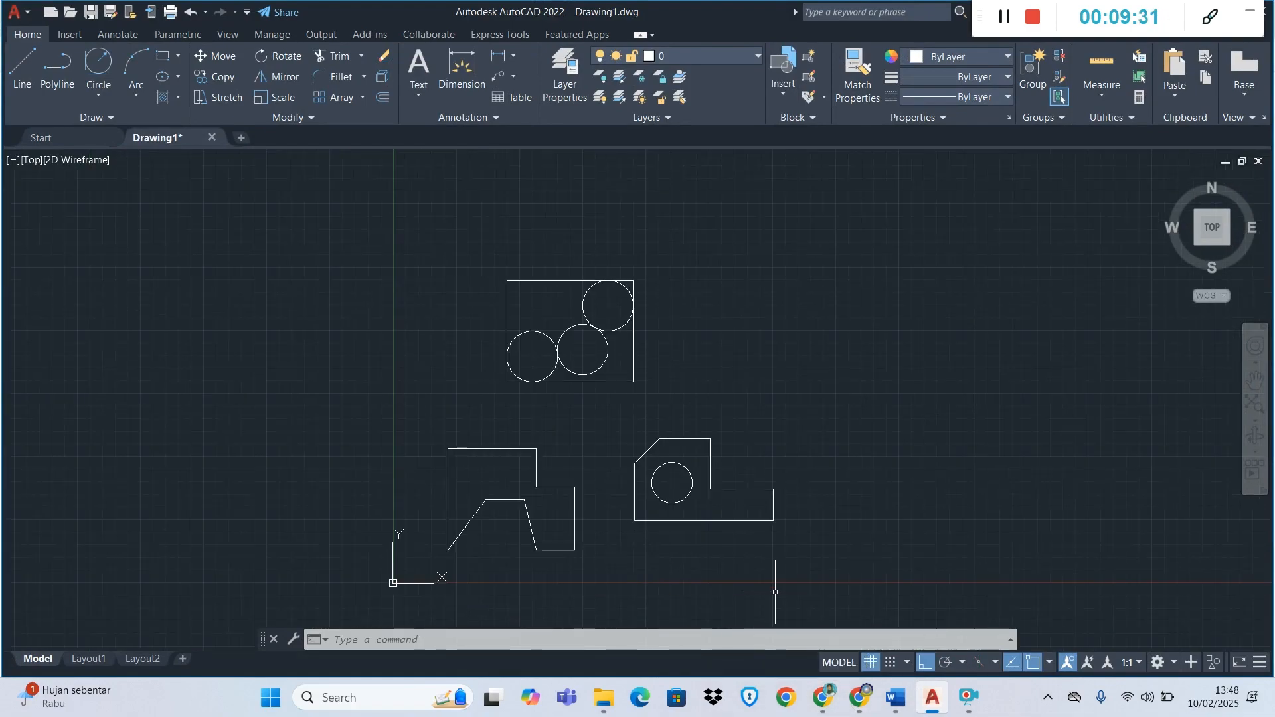
- Switch to the browser and examine the table of Modify tools on page 25 of the module document
left_click(823, 697)
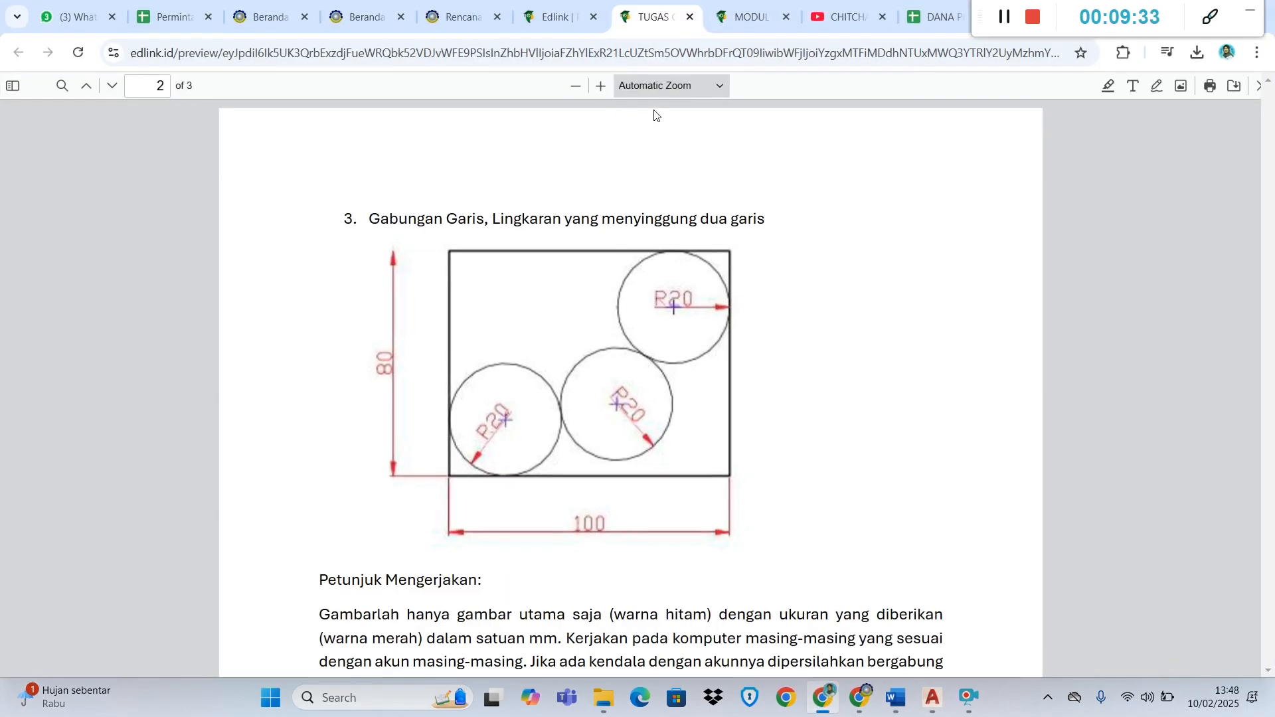
left_click(755, 6)
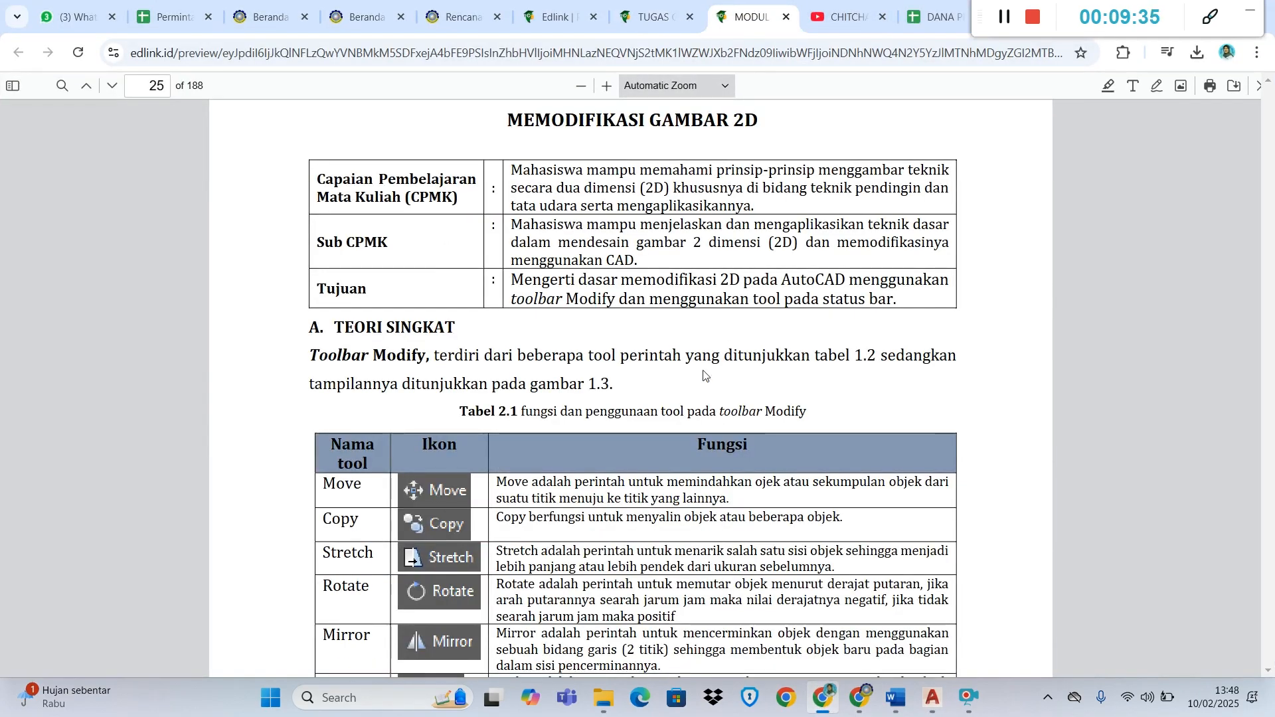
scroll(698, 378, "down", 5)
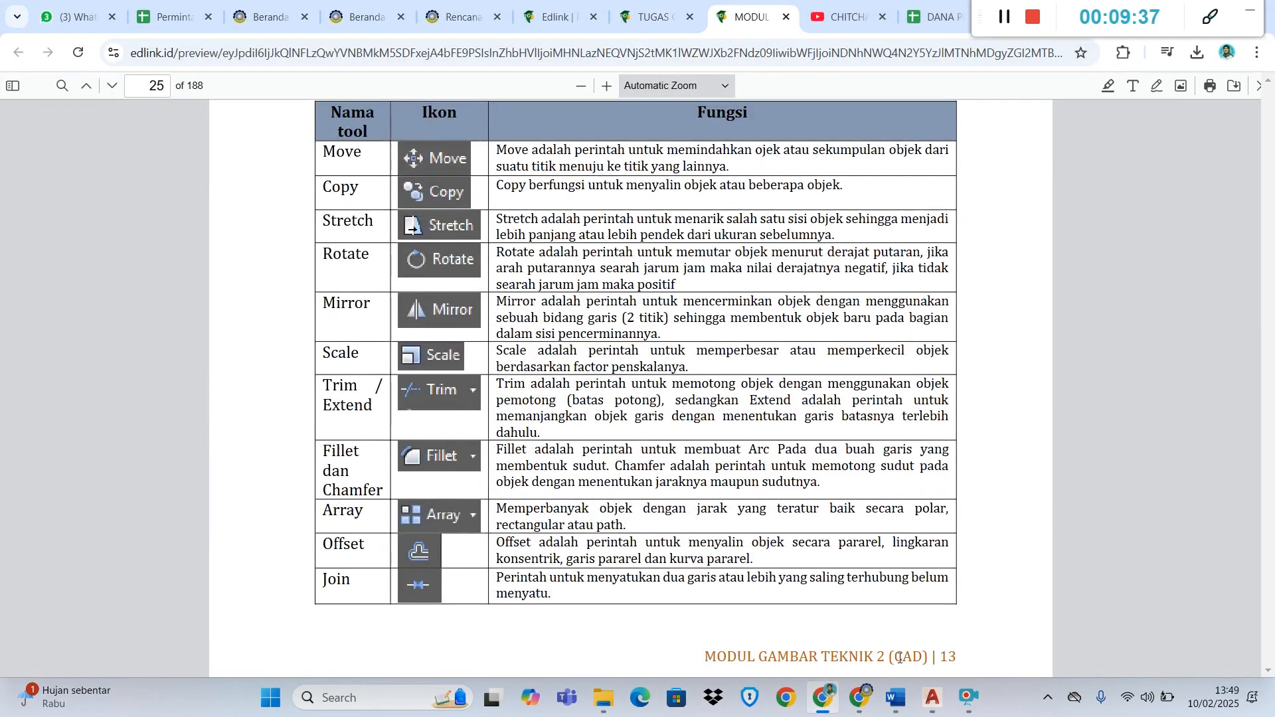
- Return to AutoCAD and bring the rectangle with the three tangent circles into close view
left_click(934, 702)
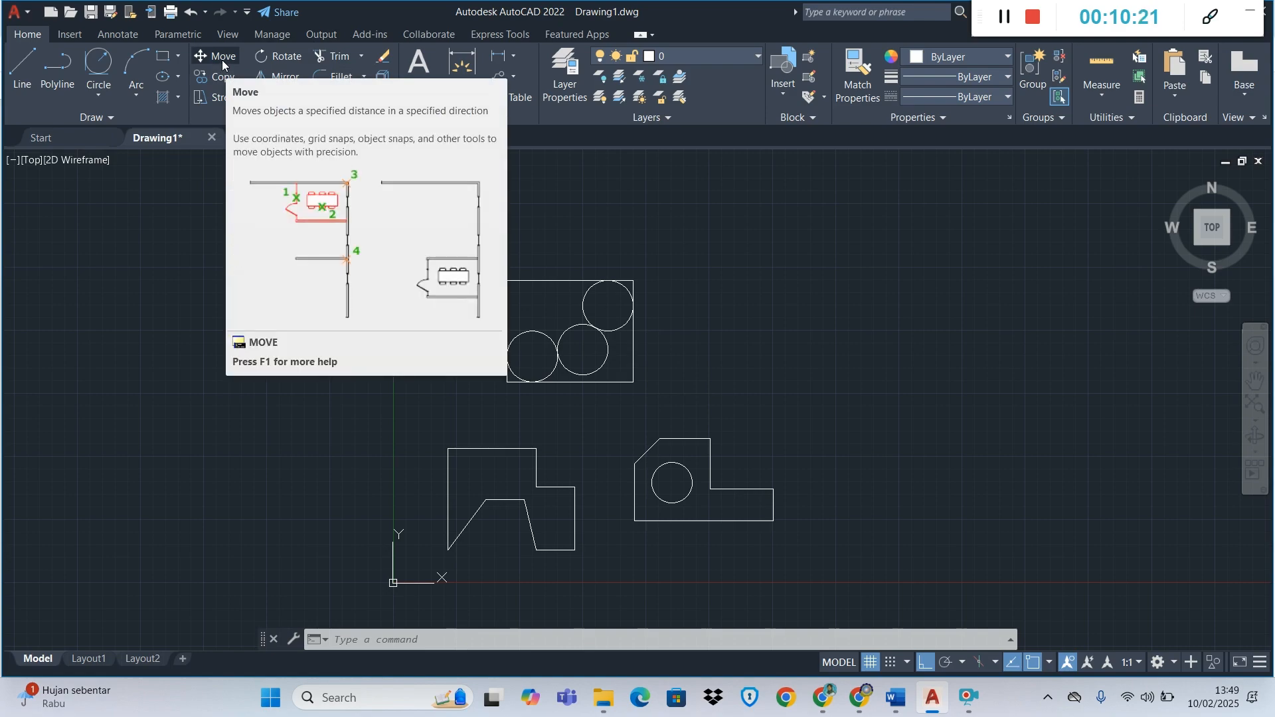
scroll(561, 293, "up", 2)
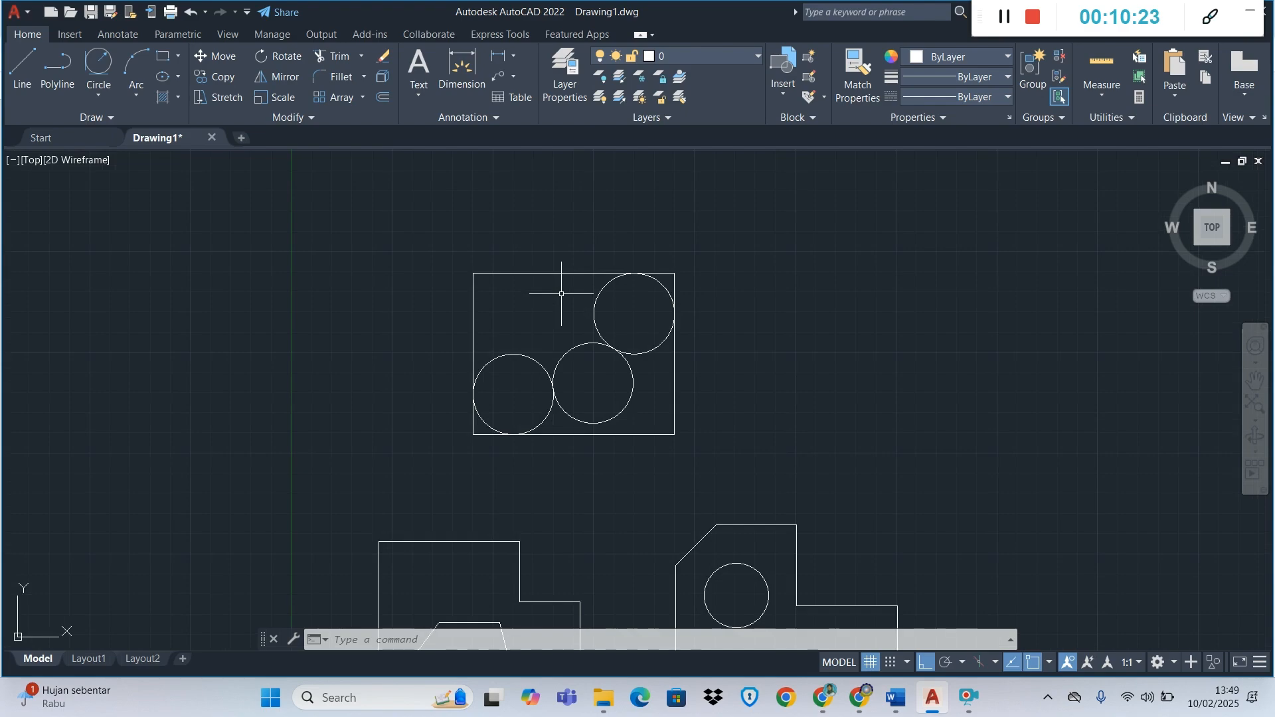
scroll(561, 293, "down", 2)
scroll(589, 287, "up", 6)
scroll(597, 382, "down", 2)
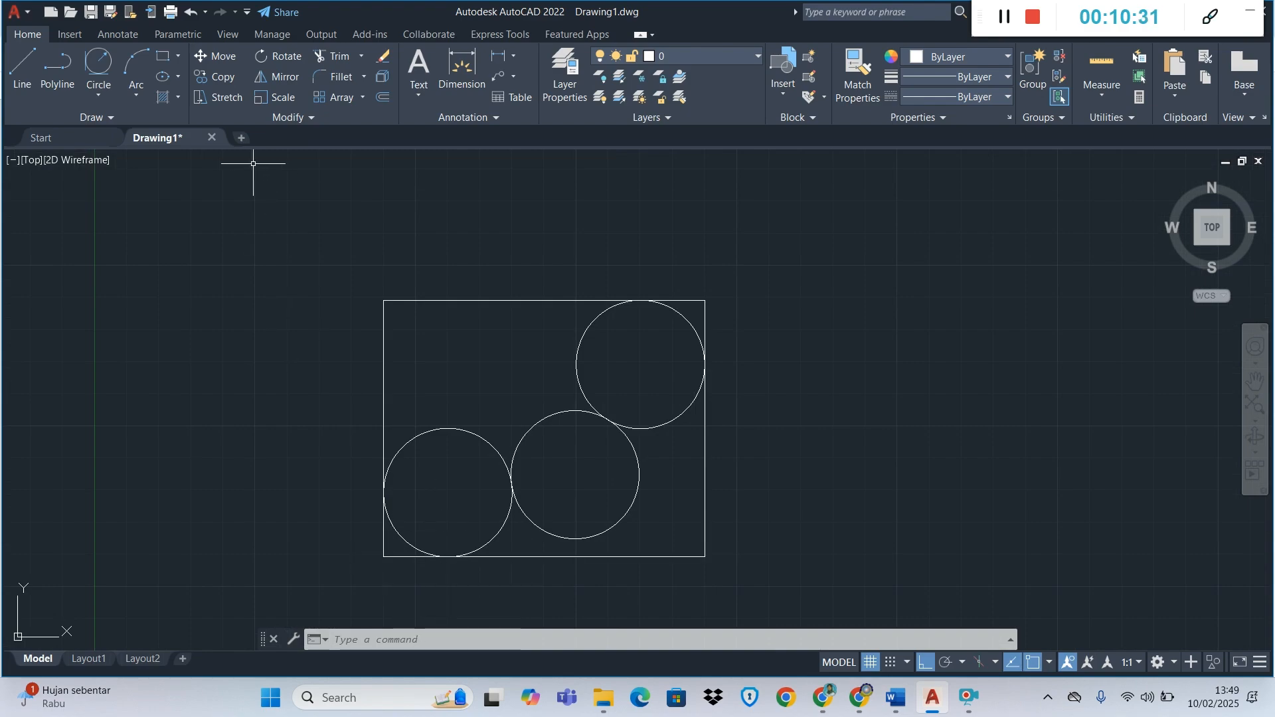
left_click(222, 61)
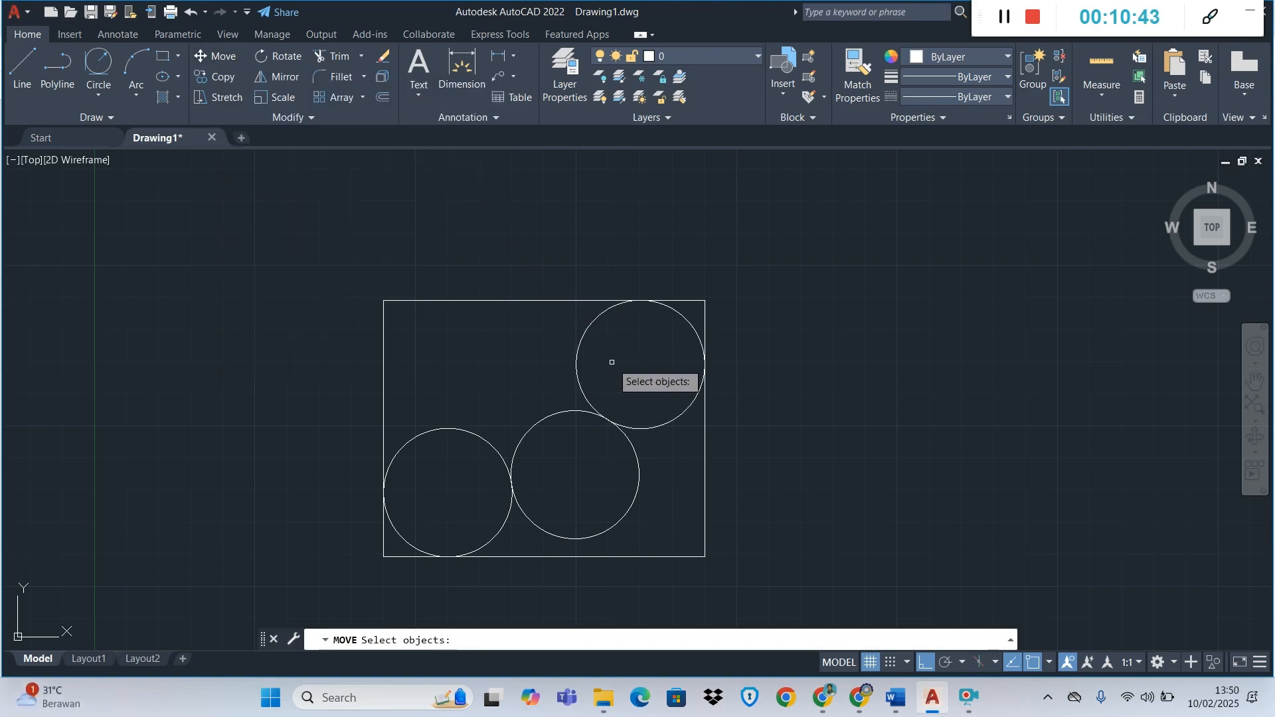
left_click(582, 336)
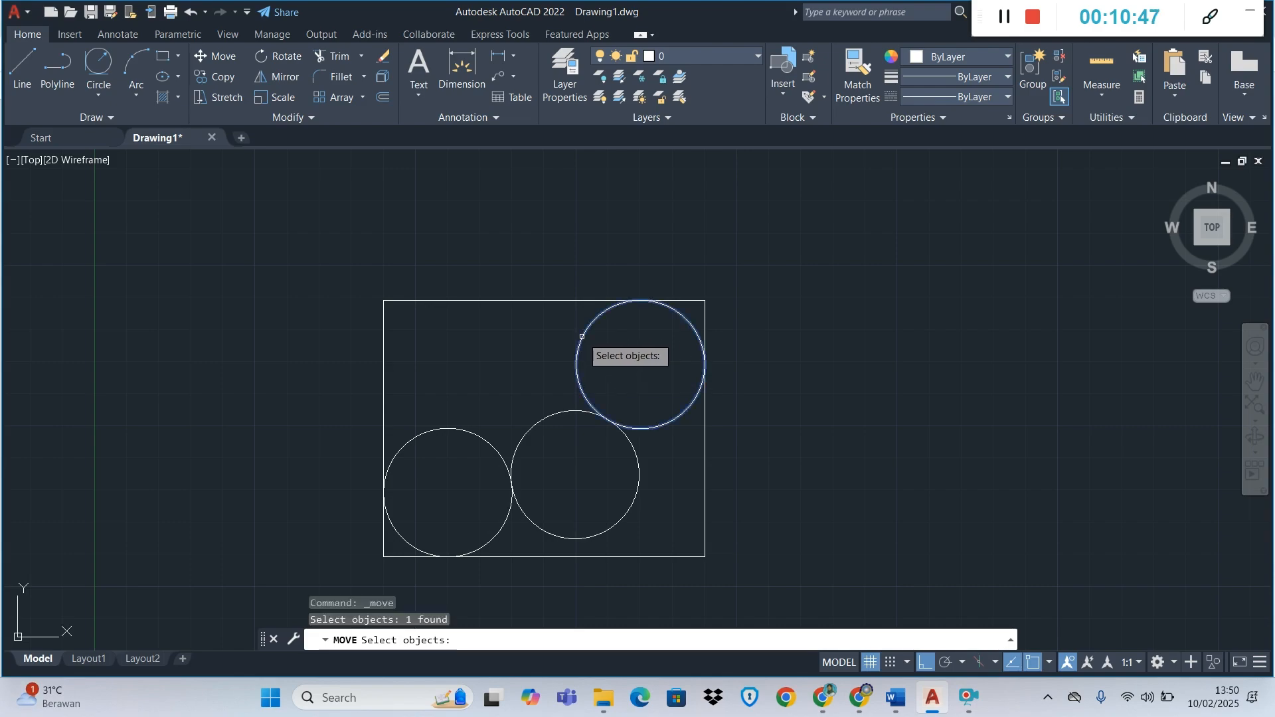
key("Escape")
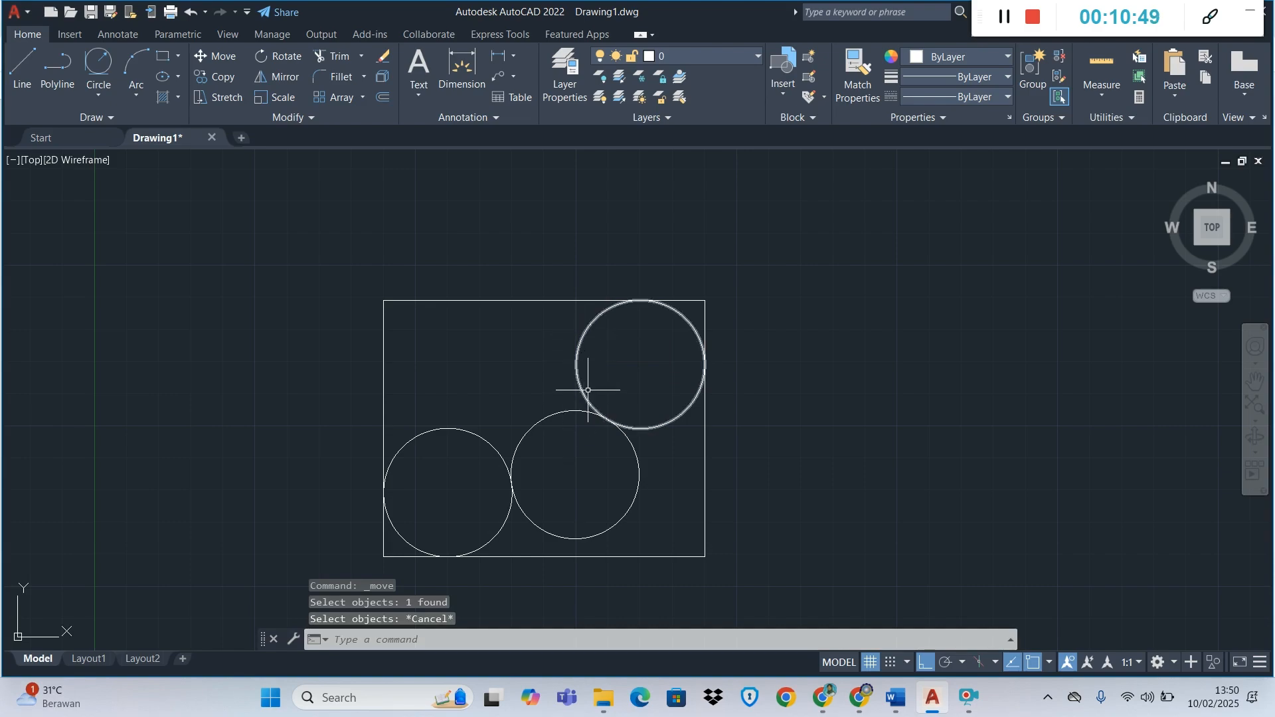
- Move the upper-right circle by its center onto the rectangle's upper-right corner
left_click(590, 327)
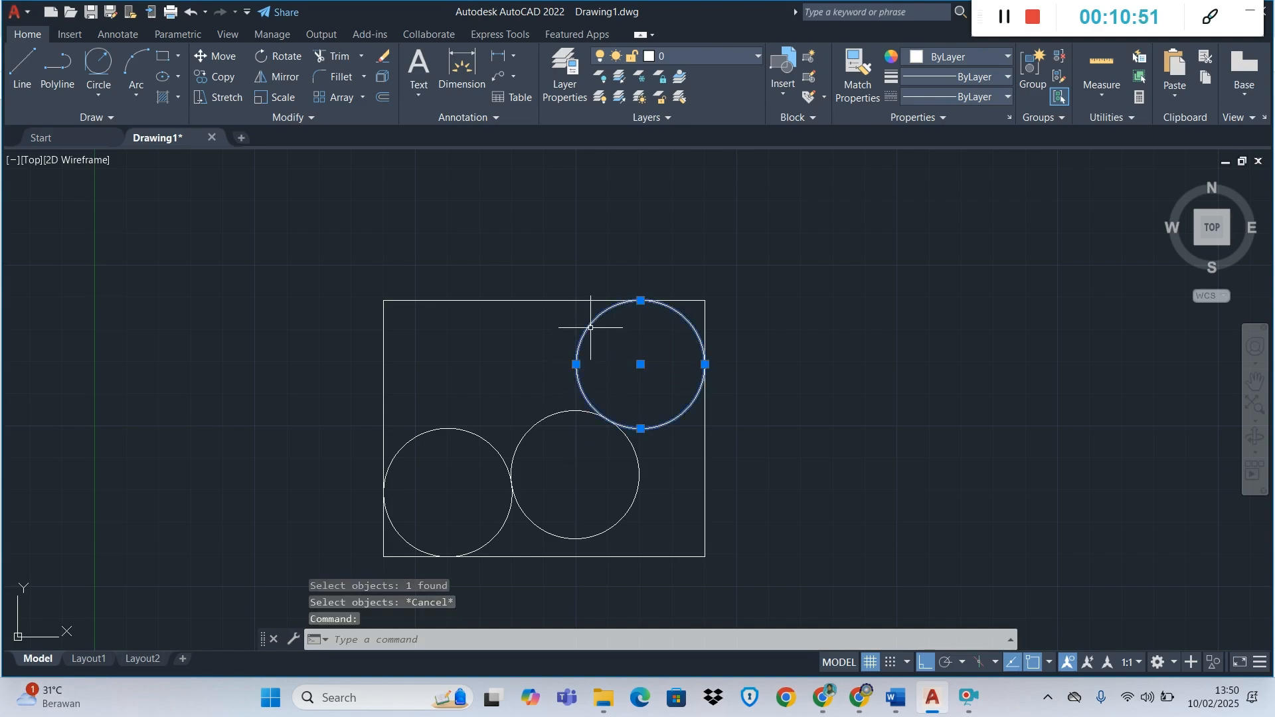
left_click(217, 56)
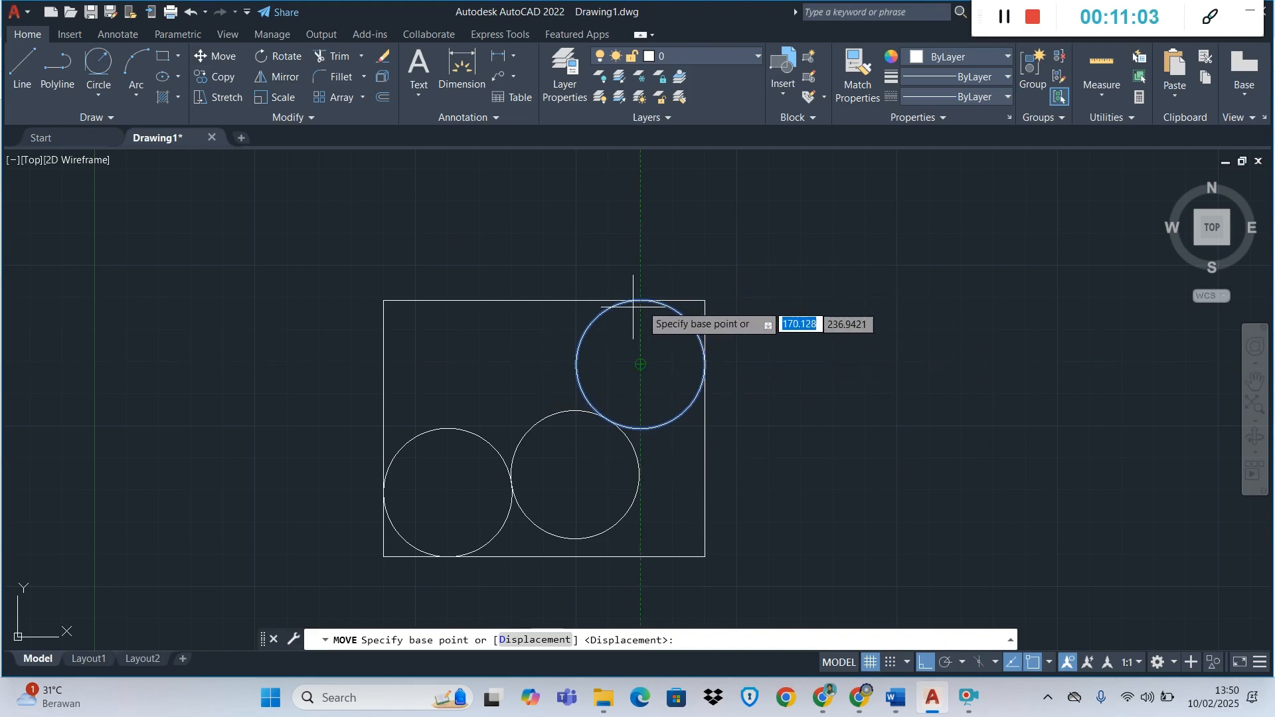
left_click(640, 364)
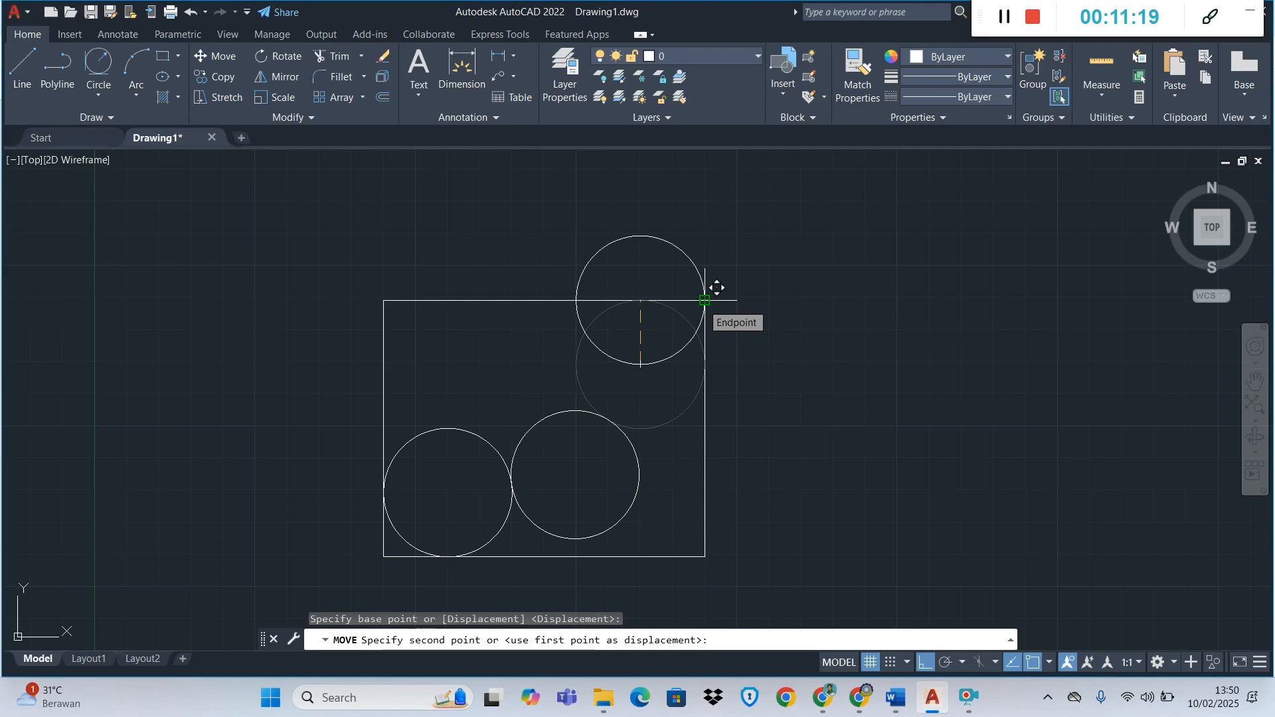
left_click(705, 300)
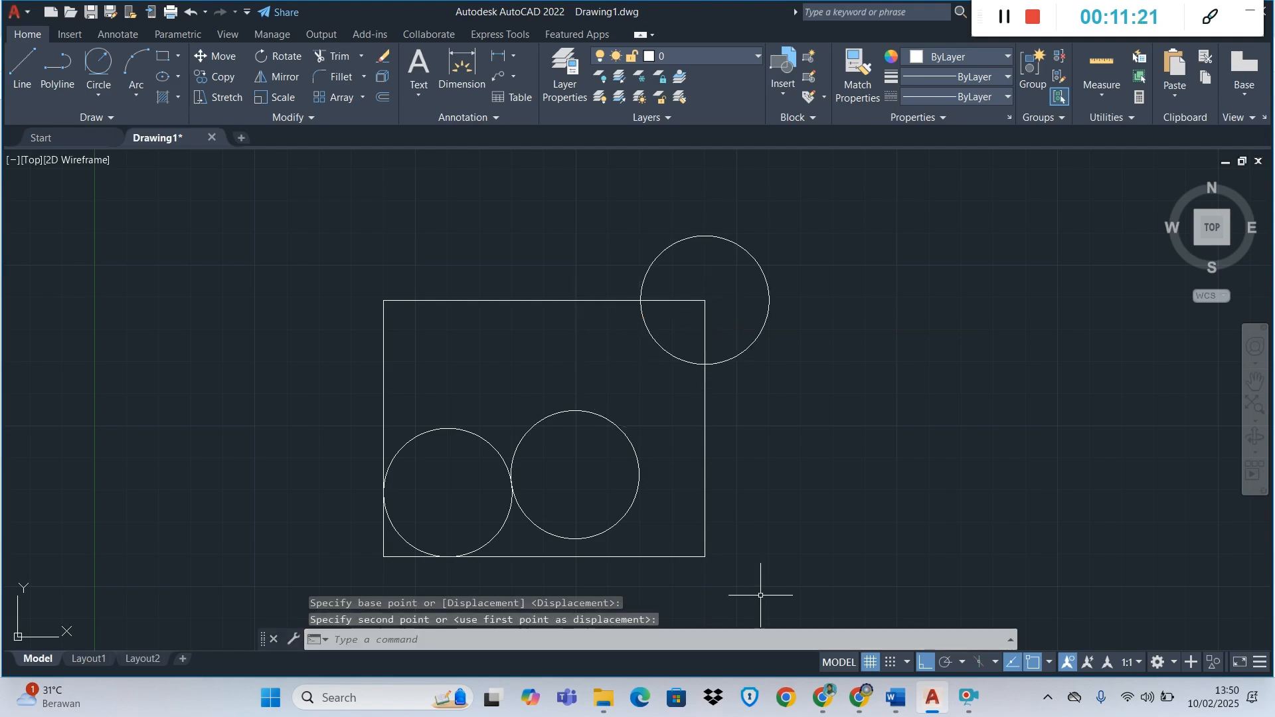
- Move the middle circle by its center onto the rectangle's lower-right corner
left_click(232, 62)
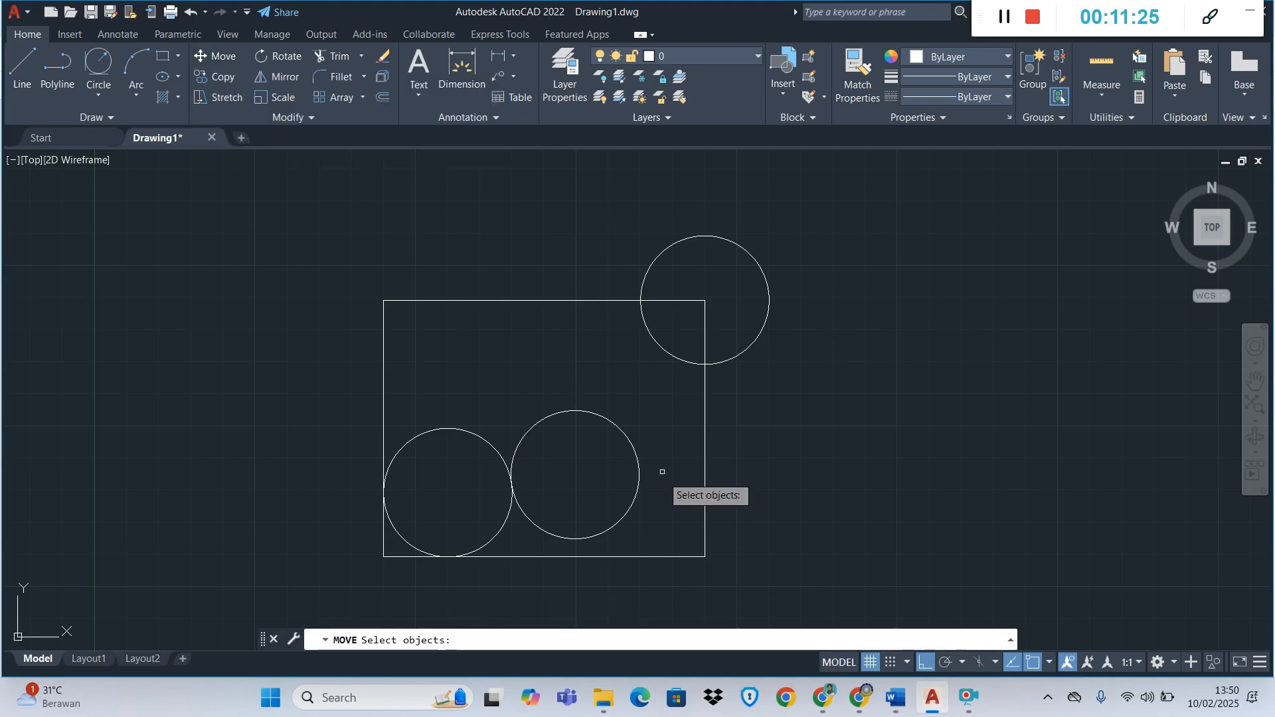
left_click(638, 486)
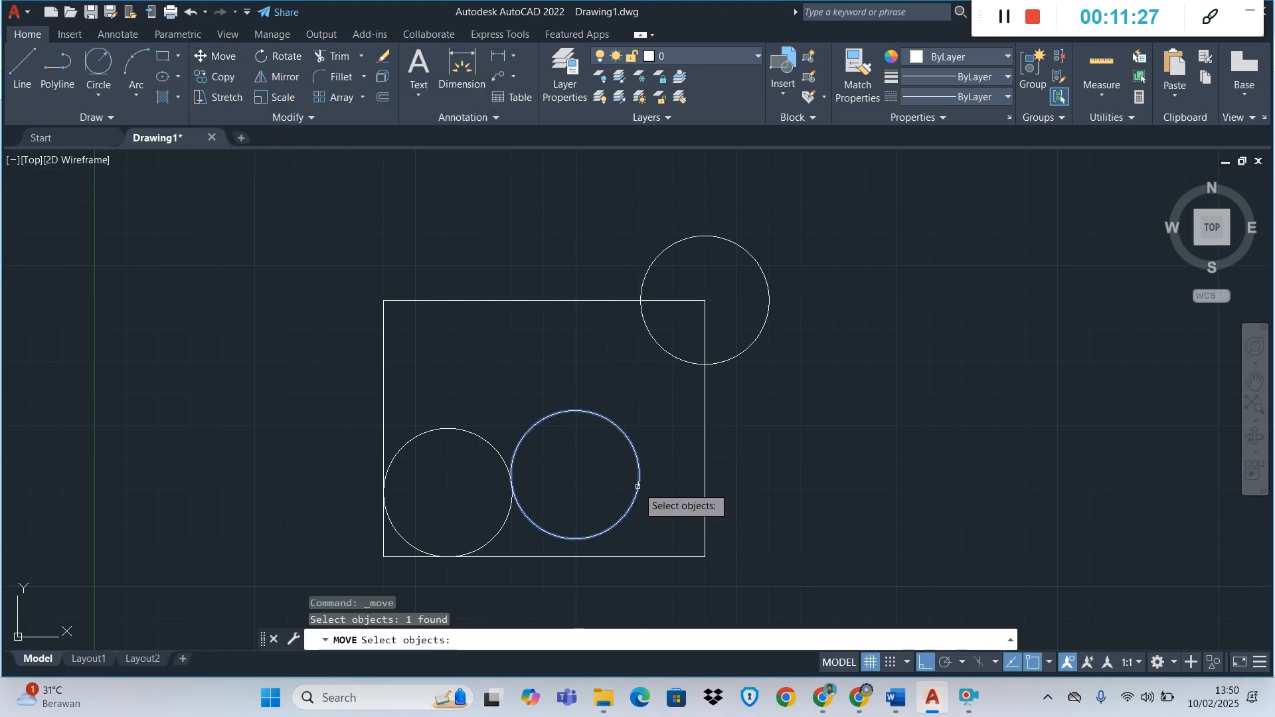
key("Return")
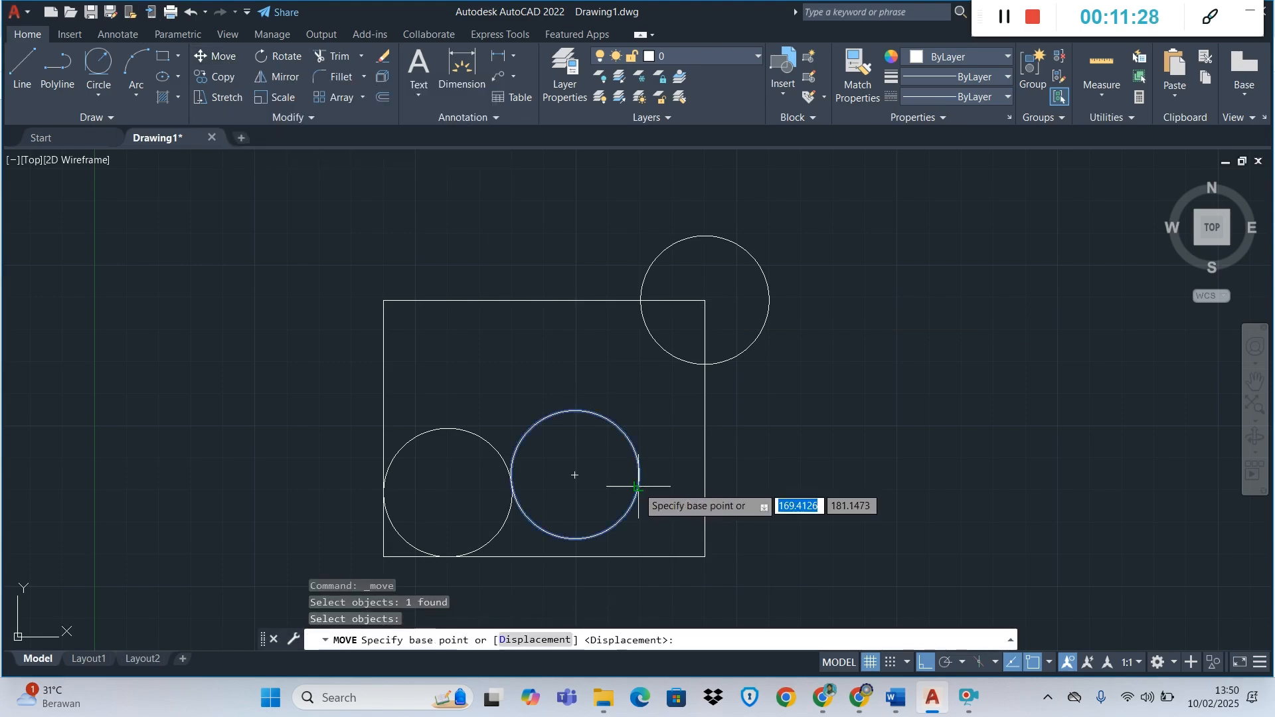
left_click(575, 475)
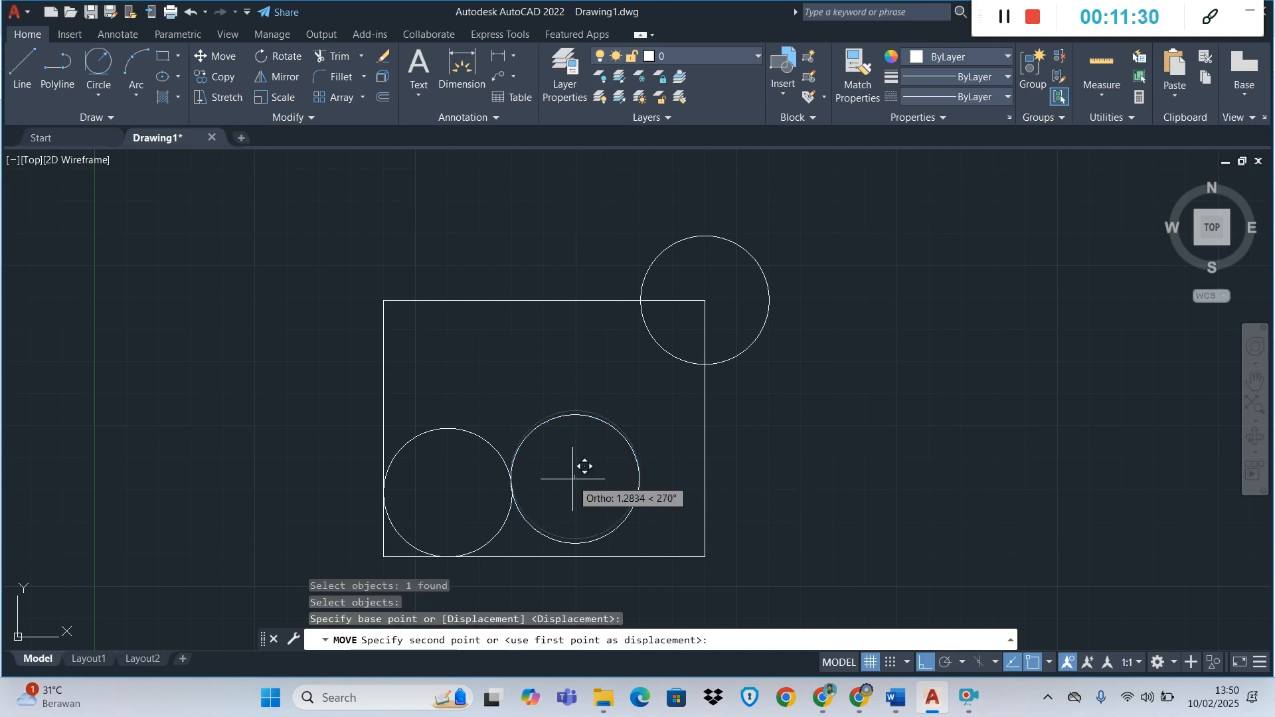
left_click(704, 556)
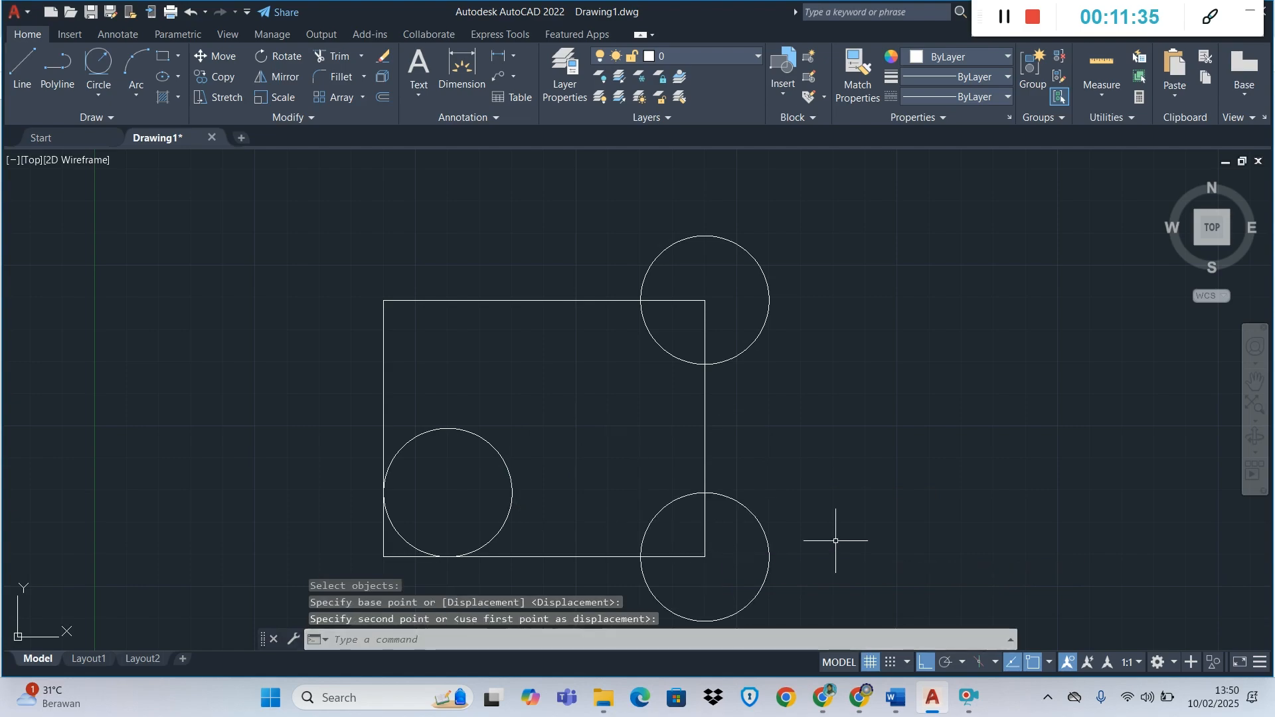
- Move the remaining circle inside the rectangle by its center onto the rectangle's lower-left corner
scroll(750, 324, "down", 2)
scroll(654, 520, "up", 2)
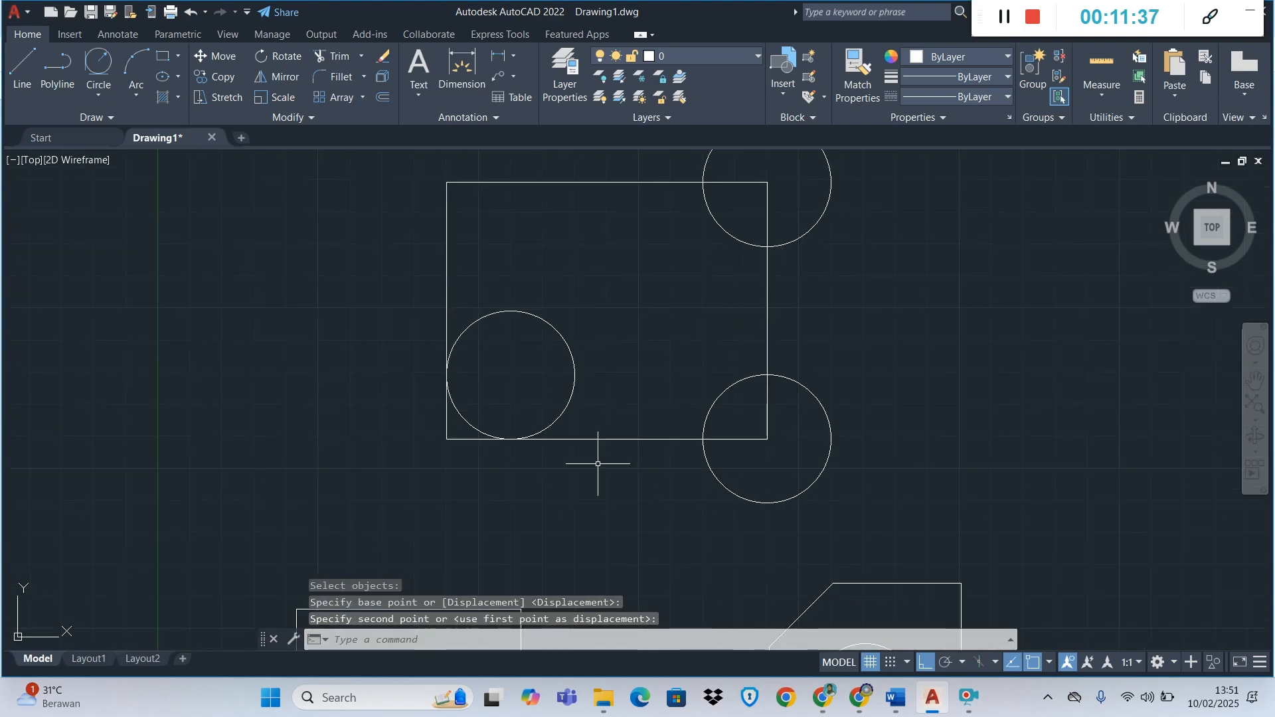
key("Return")
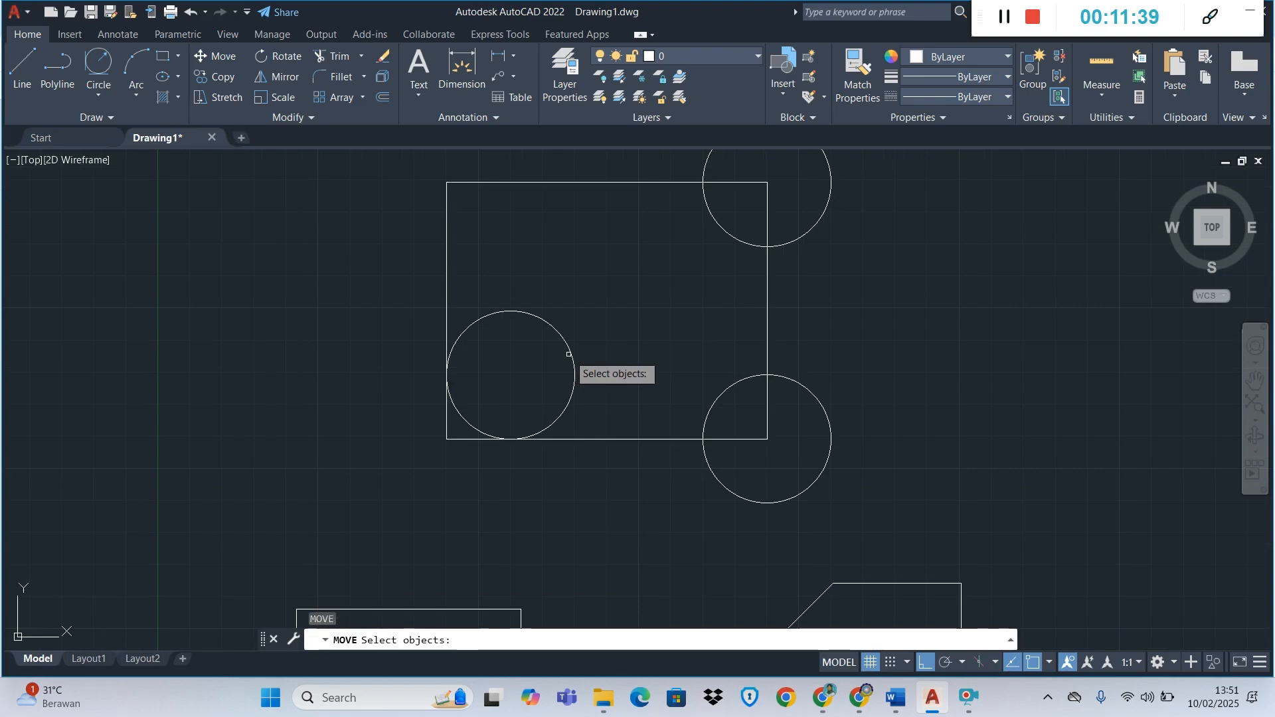
left_click(567, 354)
key("Return")
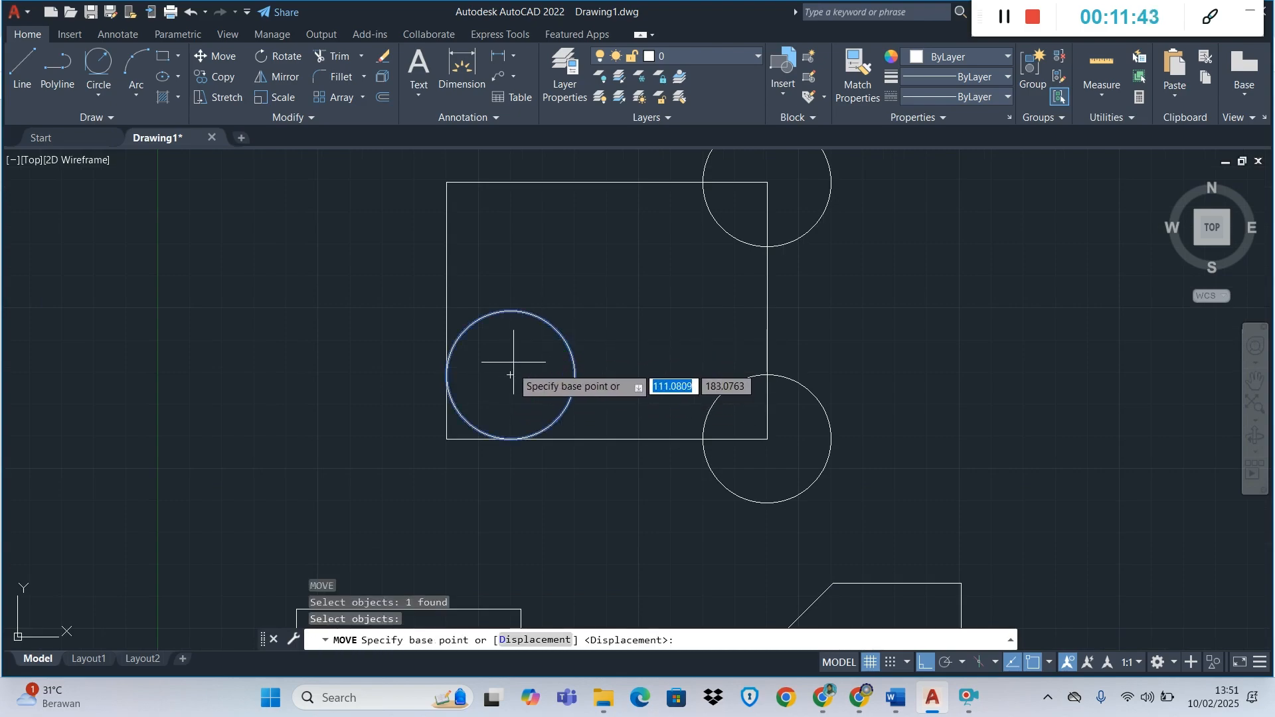
left_click(511, 376)
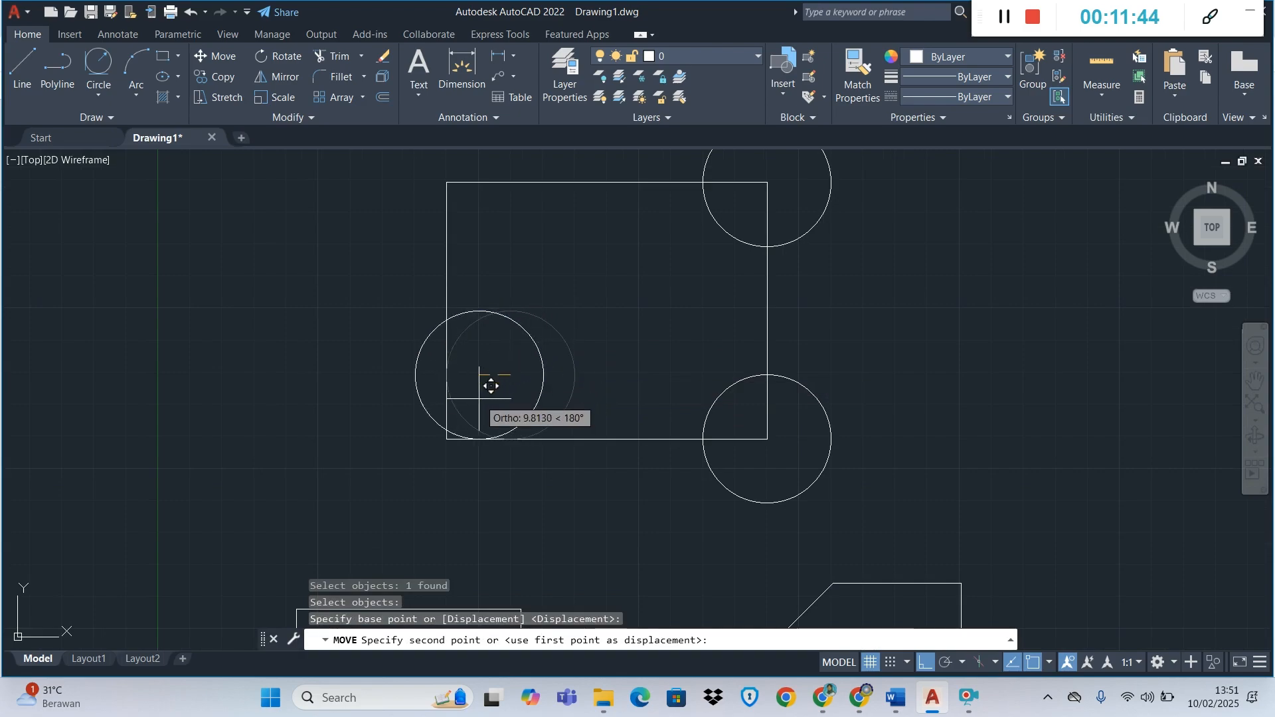
left_click(458, 427)
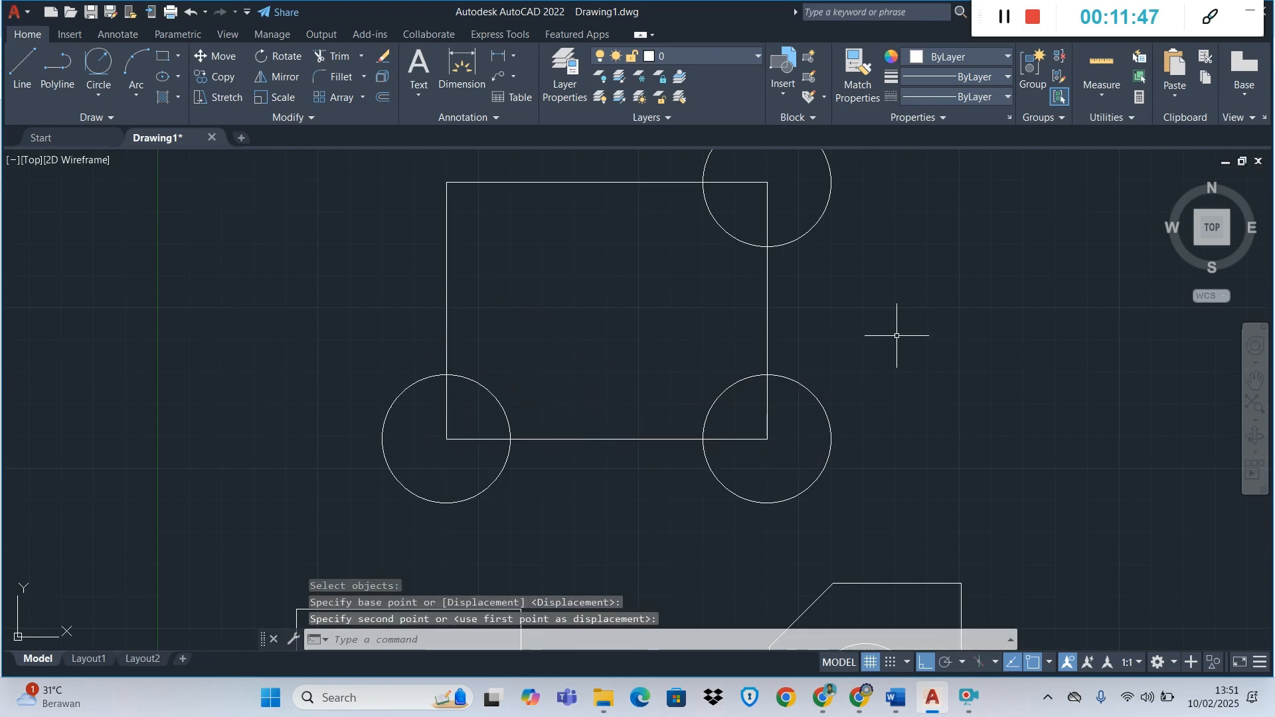
- Start the Copy command on the stepped profile with the trapezoidal notch, selecting all of its lines
scroll(818, 365, "down", 2)
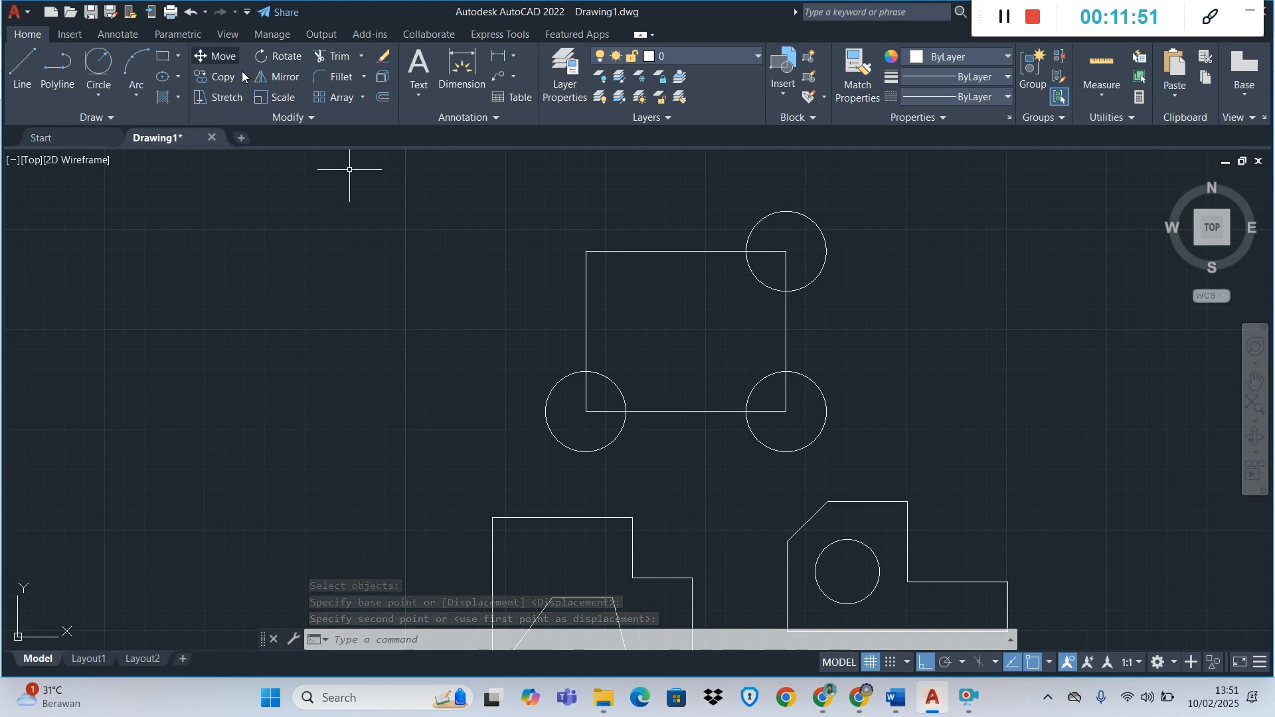
scroll(528, 217, "down", 2)
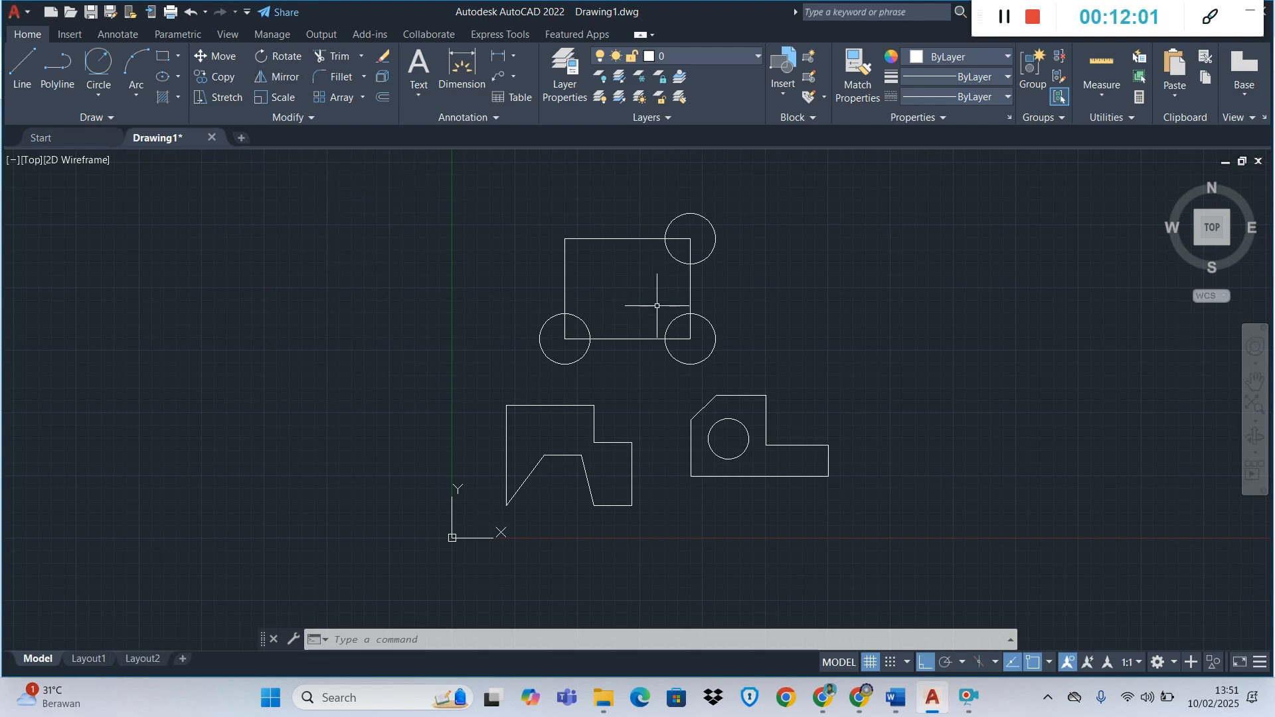
scroll(642, 481, "down", 2)
scroll(598, 535, "up", 4)
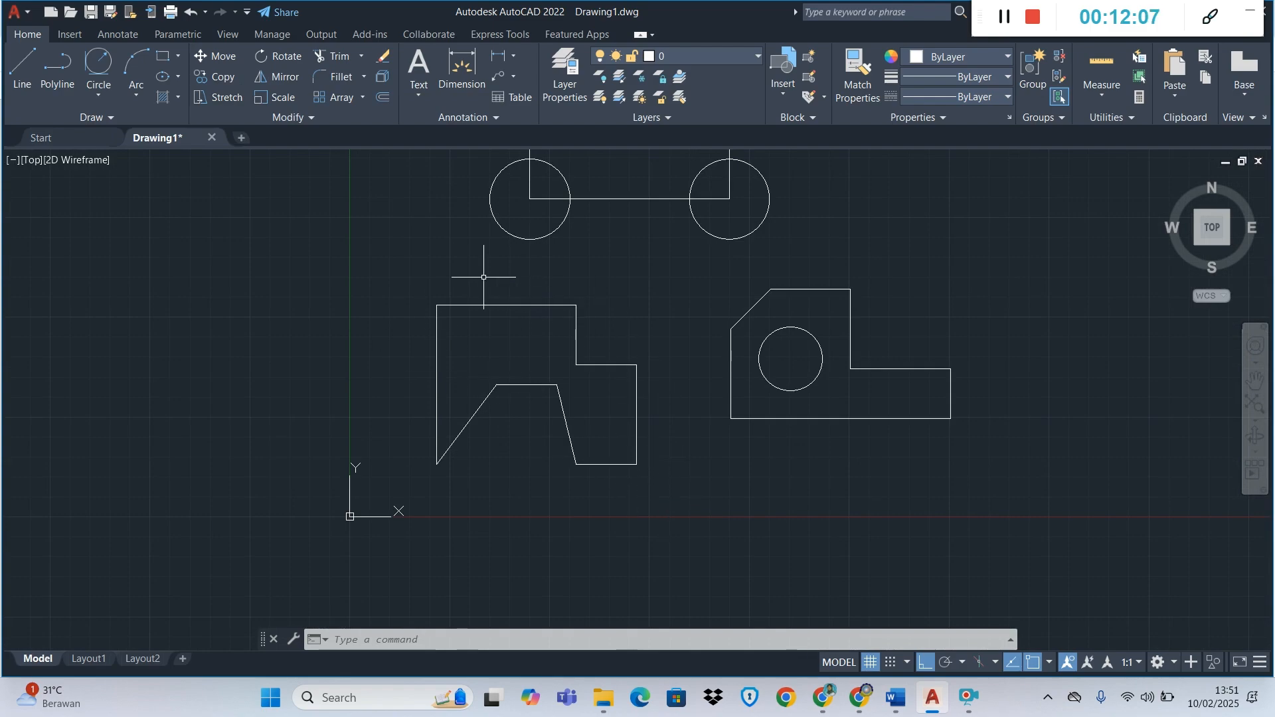
left_click(217, 76)
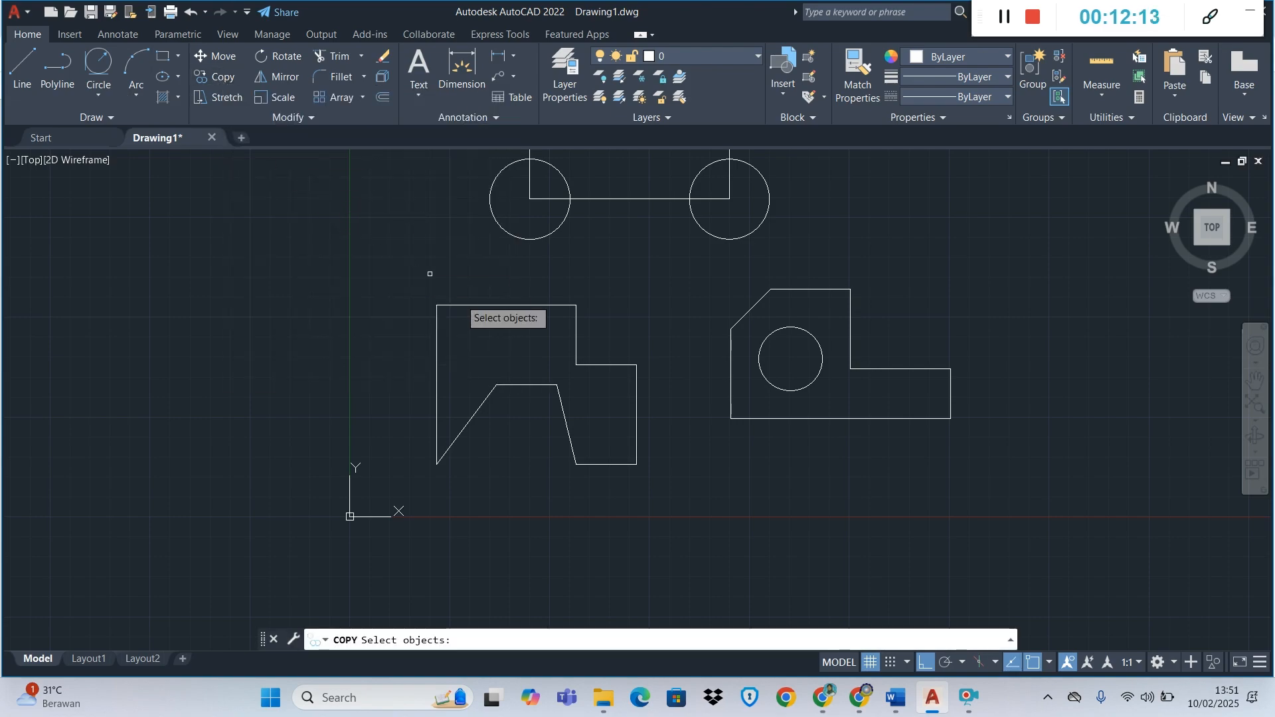
left_click(479, 304)
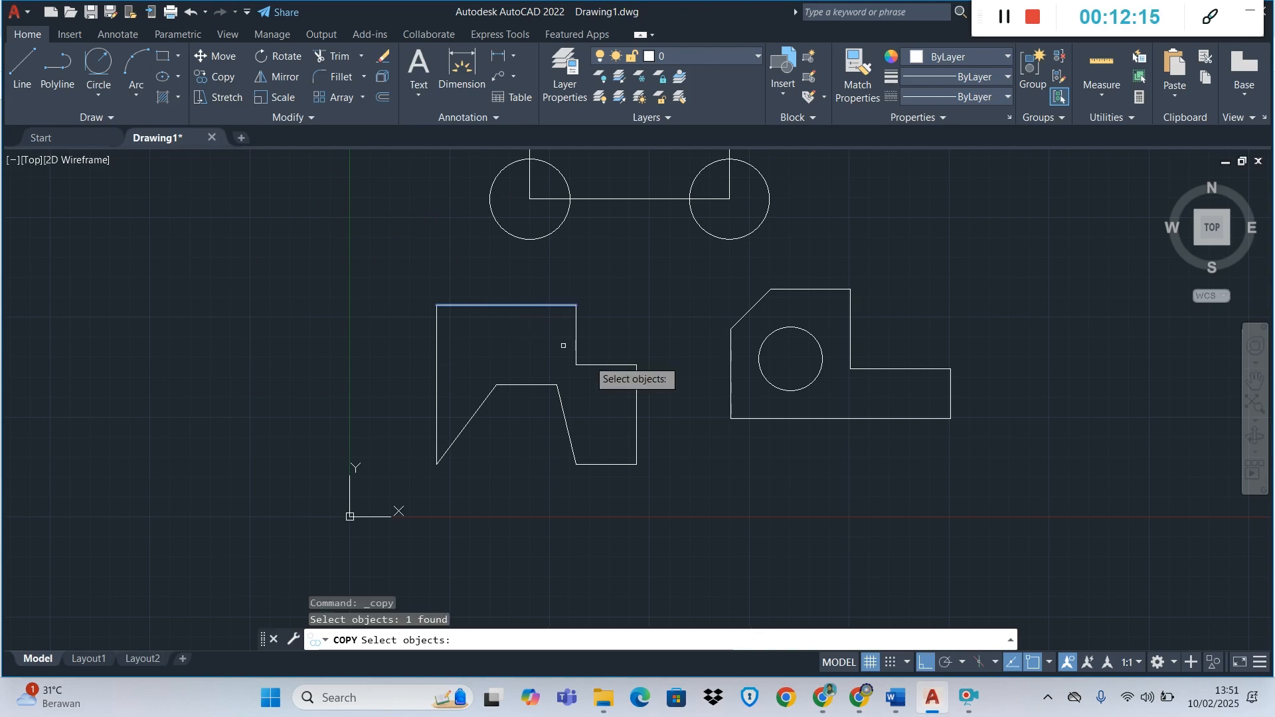
left_click(579, 354)
left_click(601, 364)
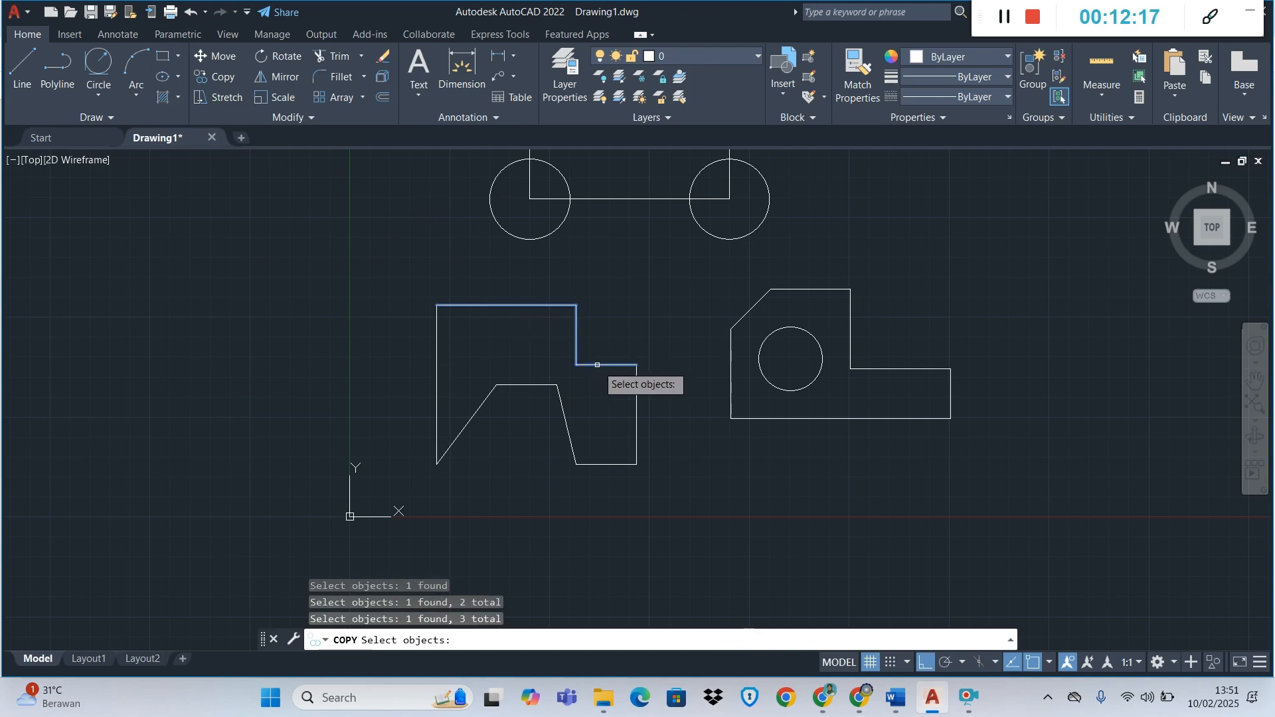
left_click(637, 410)
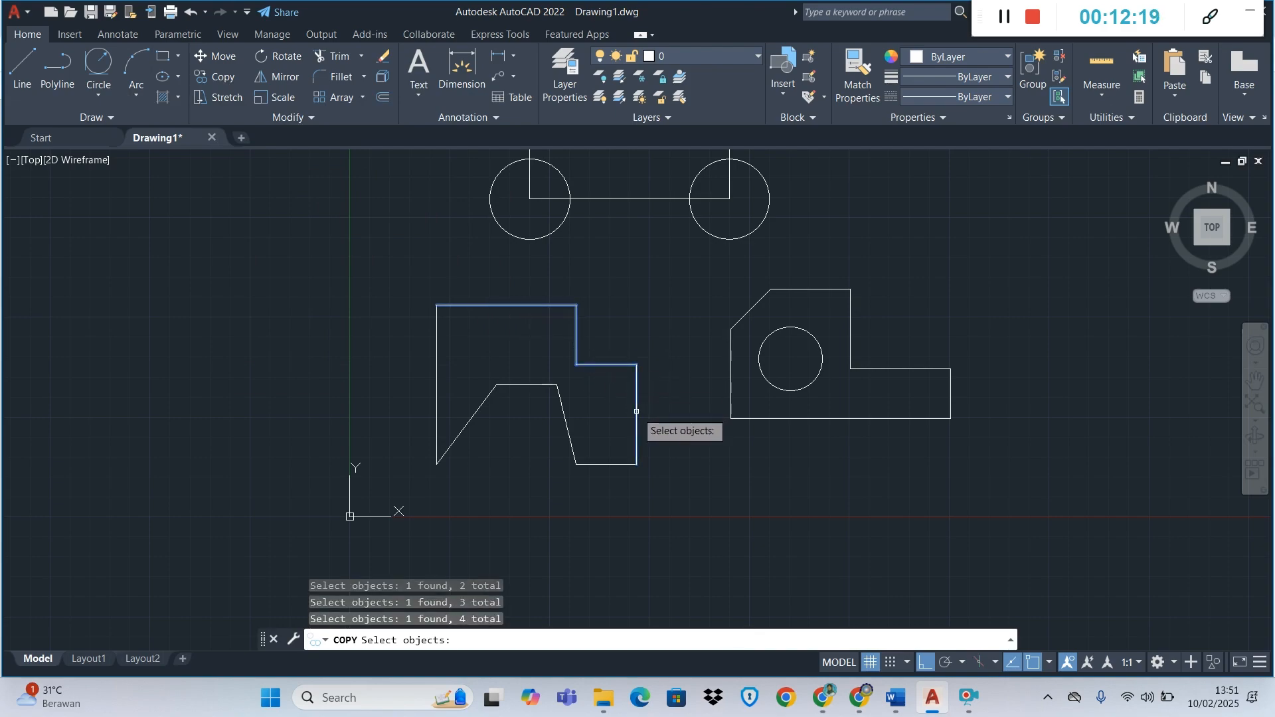
left_click(604, 465)
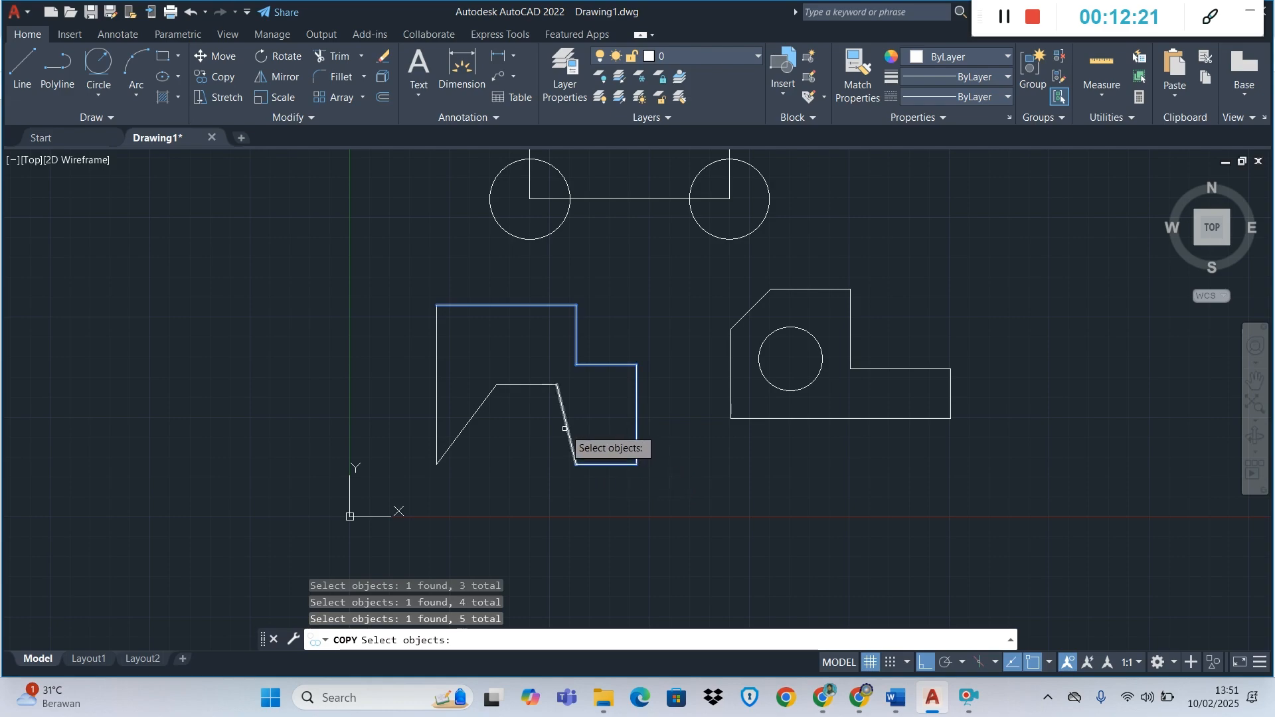
left_click(700, 506)
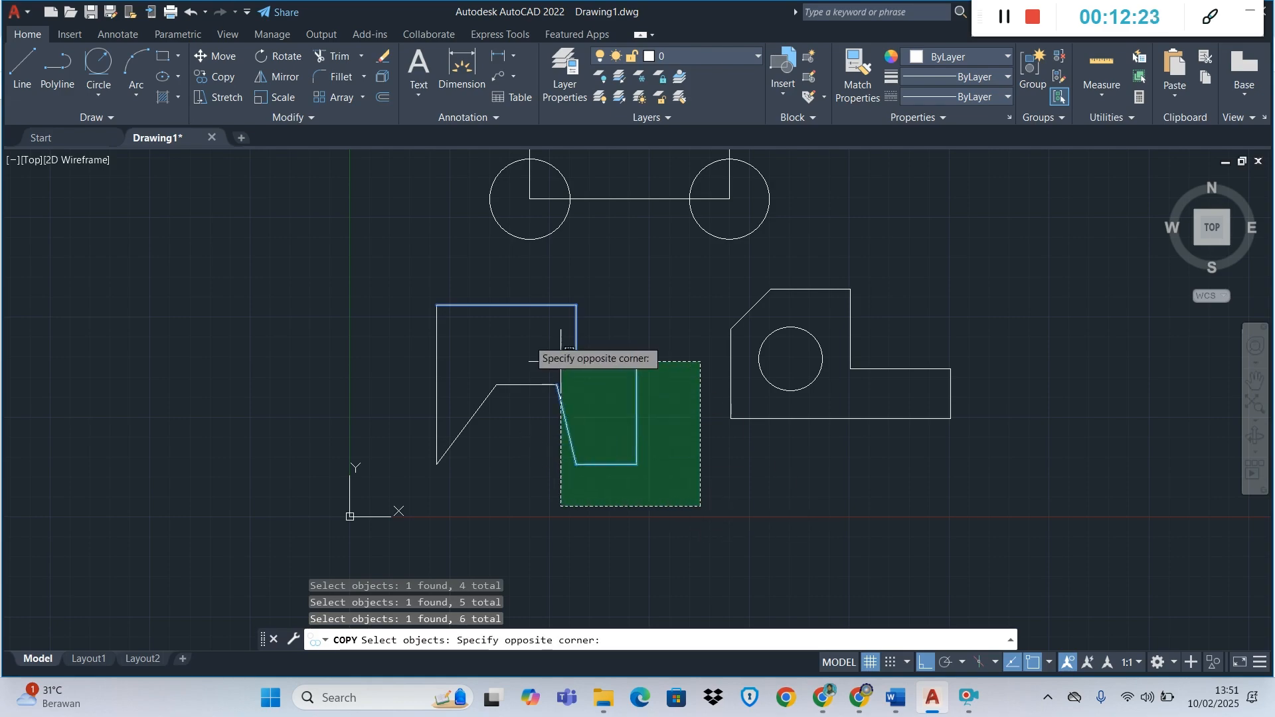
left_click(405, 279)
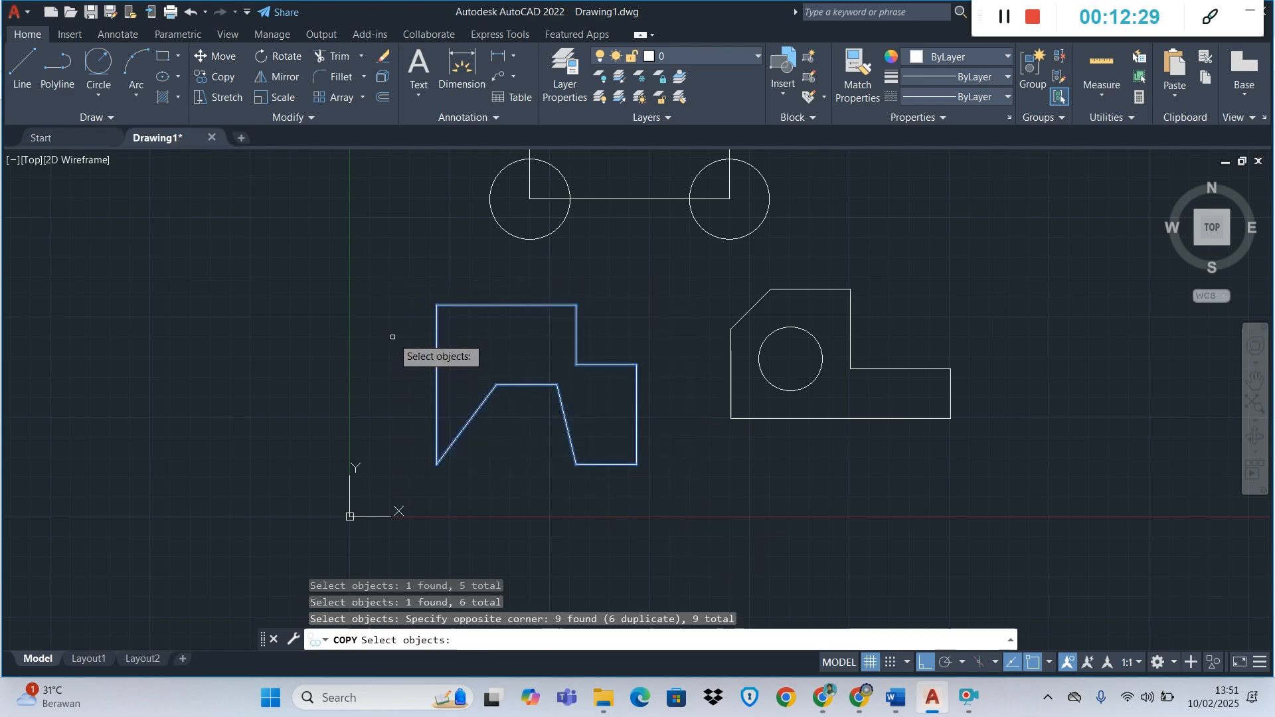
key("Return")
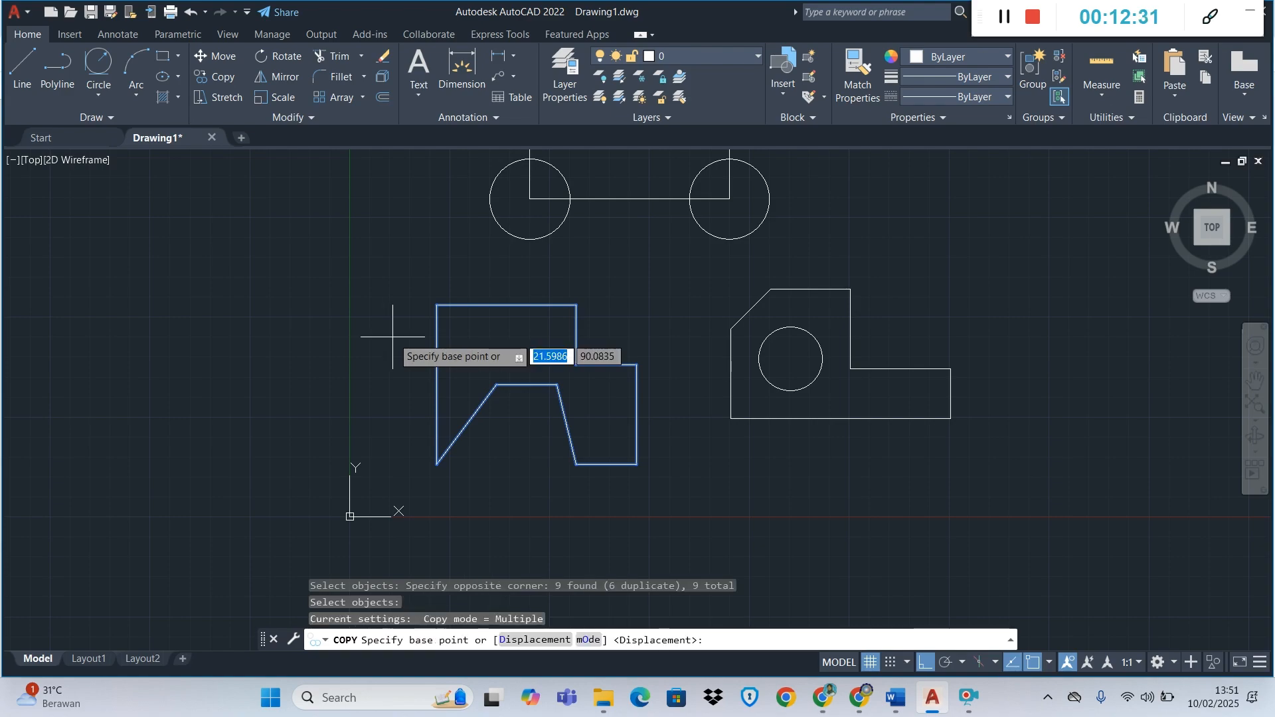
- Using the profile's upper-left corner as base point and Ortho off, place one copy right of the rectangle and another left of the original
left_click(437, 304)
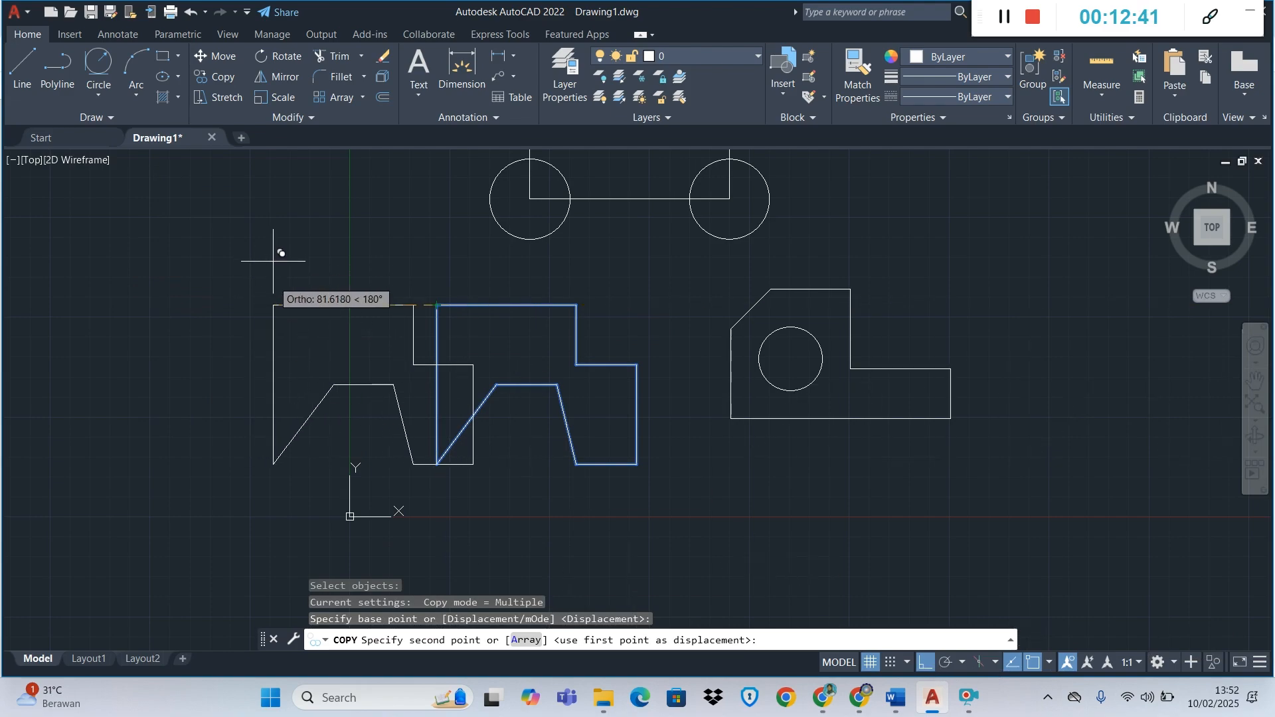
left_click(925, 663)
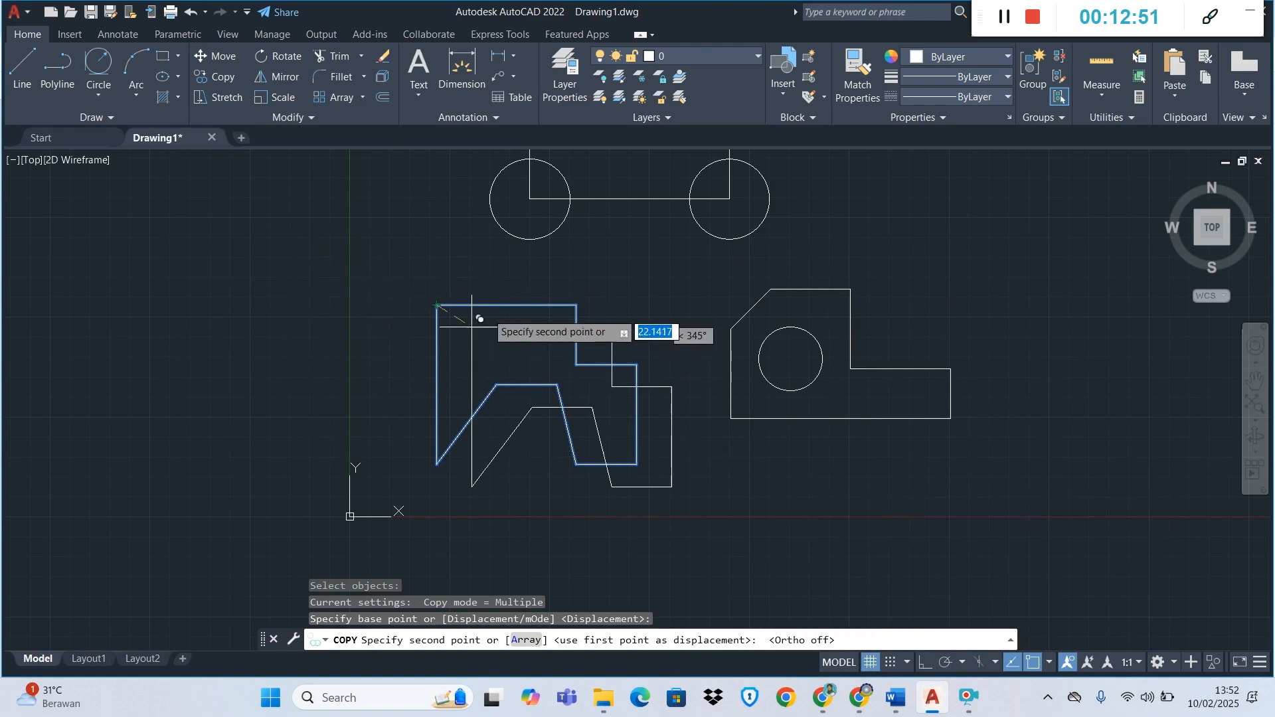
scroll(472, 349, "down", 4)
scroll(495, 201, "up", 2)
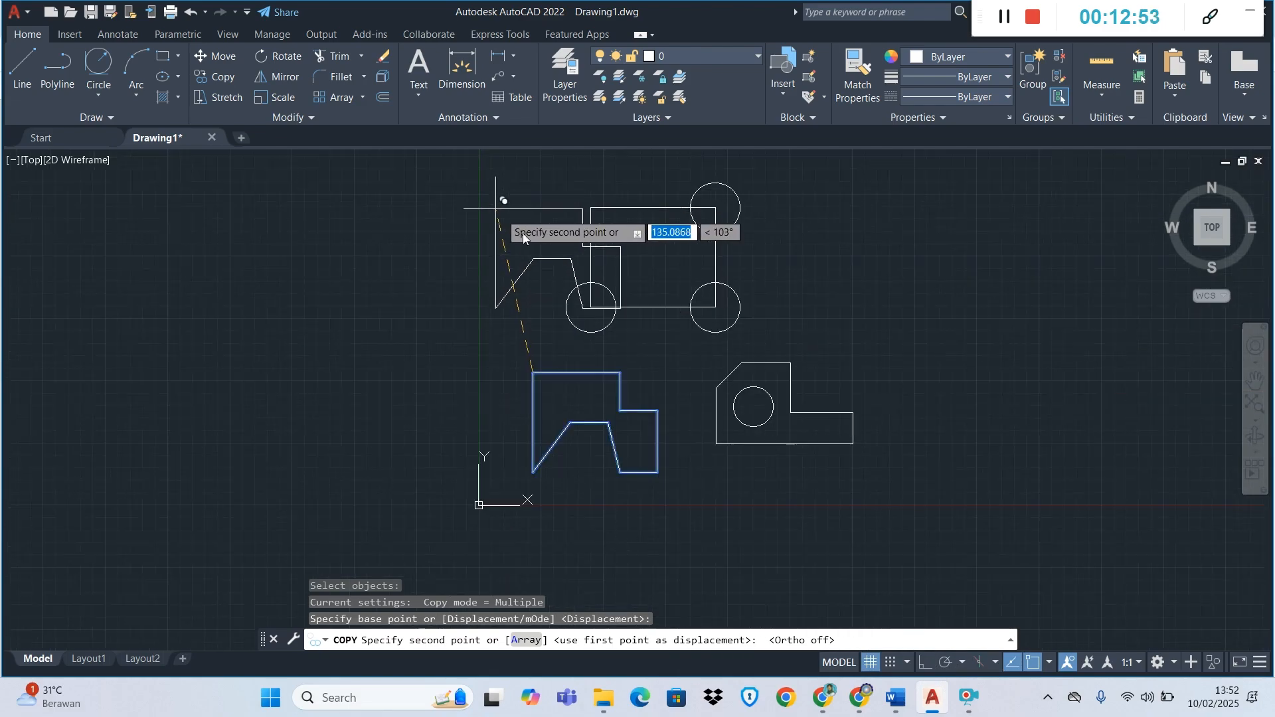
left_click(822, 209)
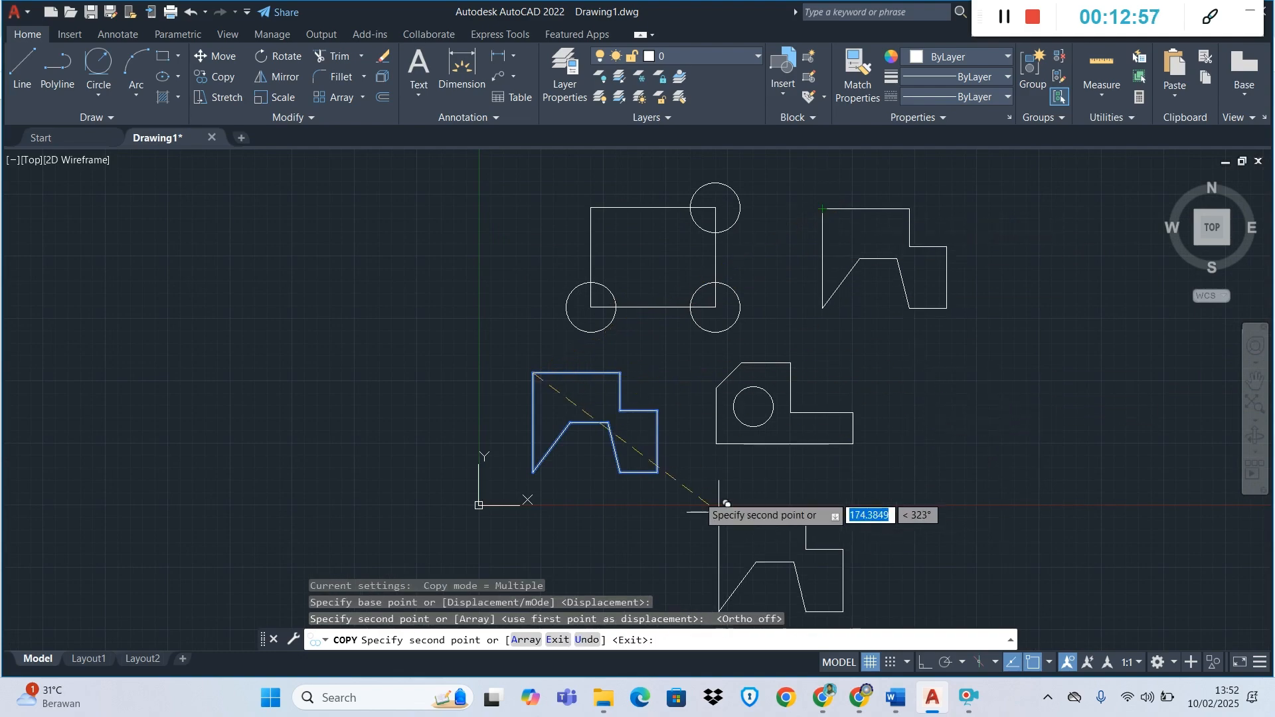
left_click(281, 378)
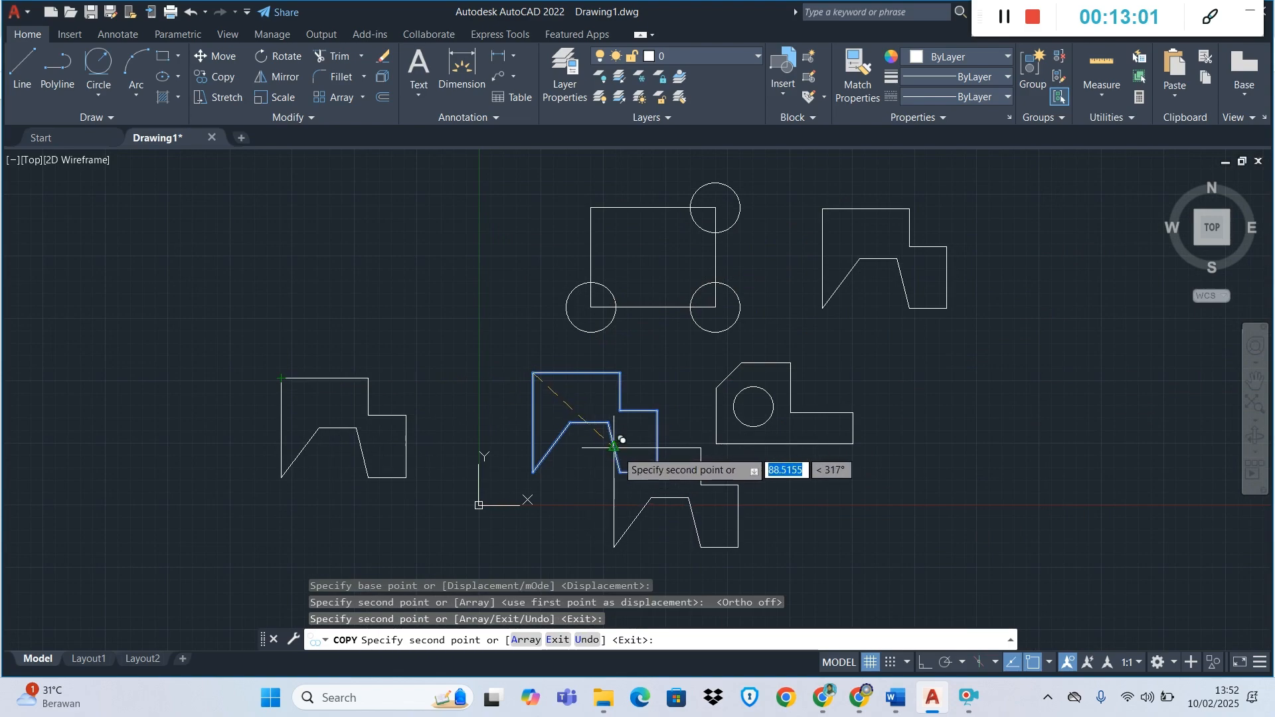
key("Escape")
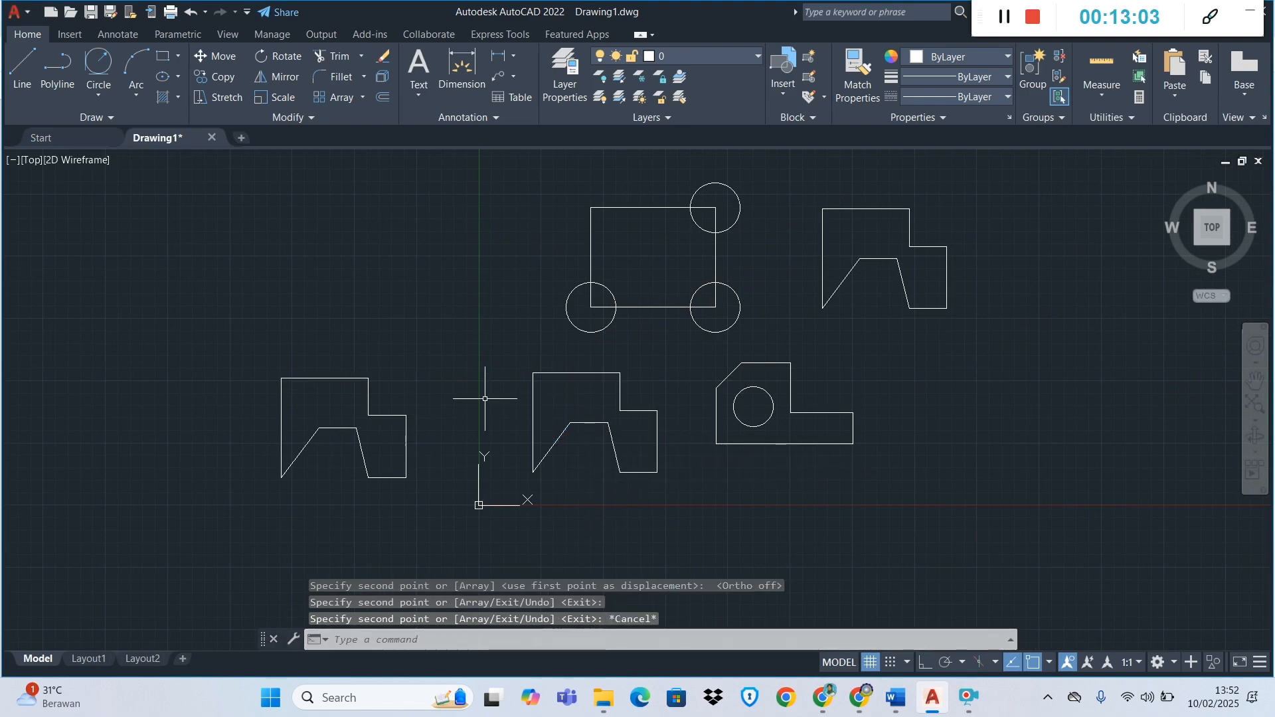
- Rotate the leftmost stepped profile 90° counterclockwise with Ortho on, using the upper-right corner of its trapezoidal notch as base point
left_click(281, 61)
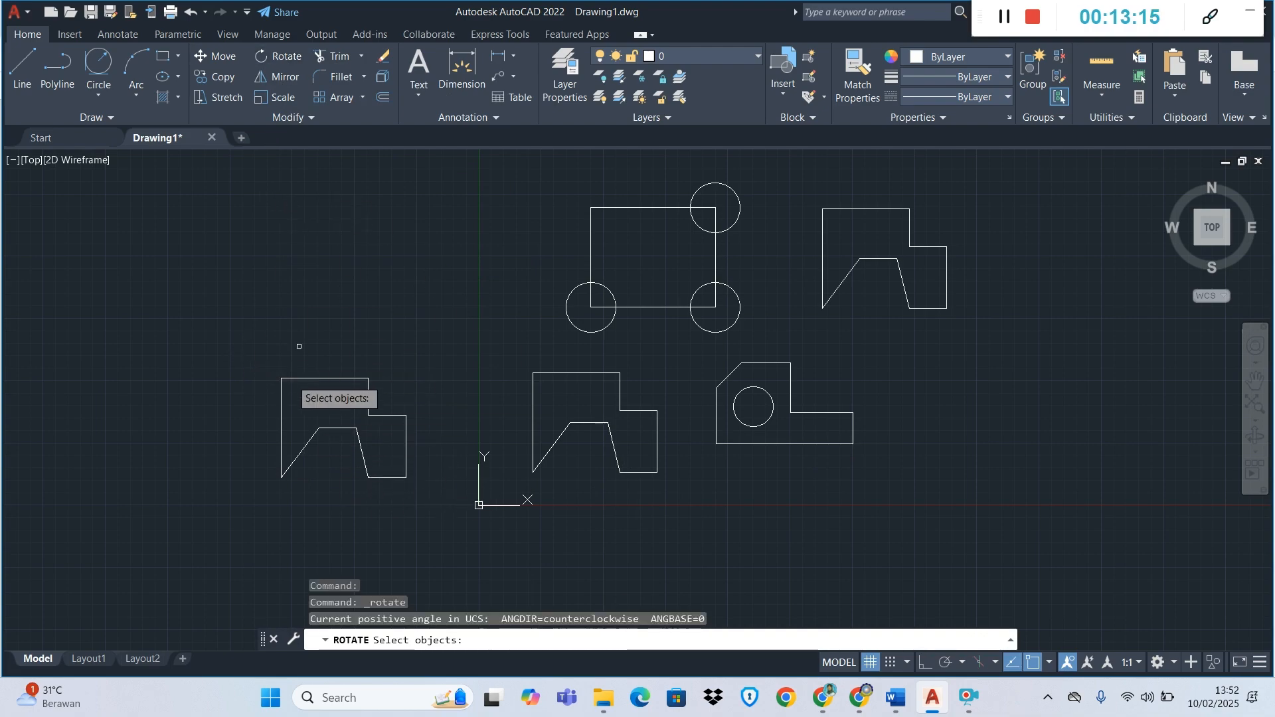
left_click(237, 352)
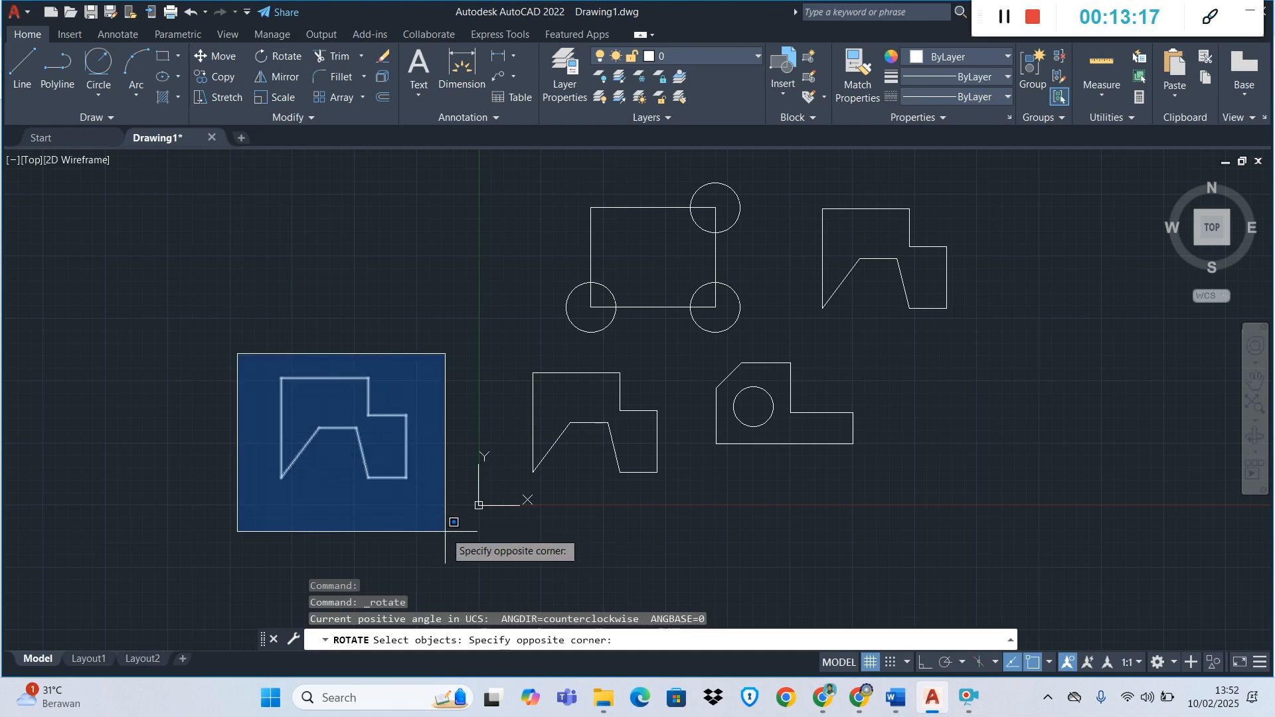
left_click(413, 497)
key("Return")
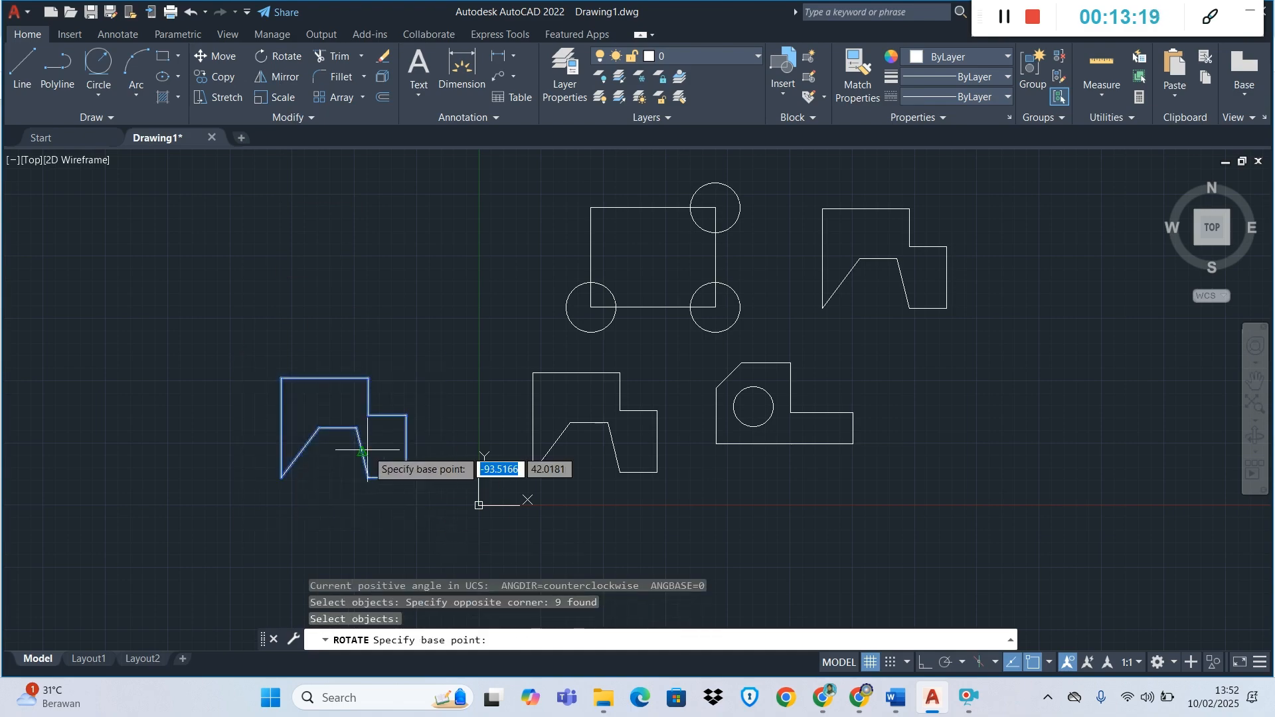
scroll(325, 401, "up", 2)
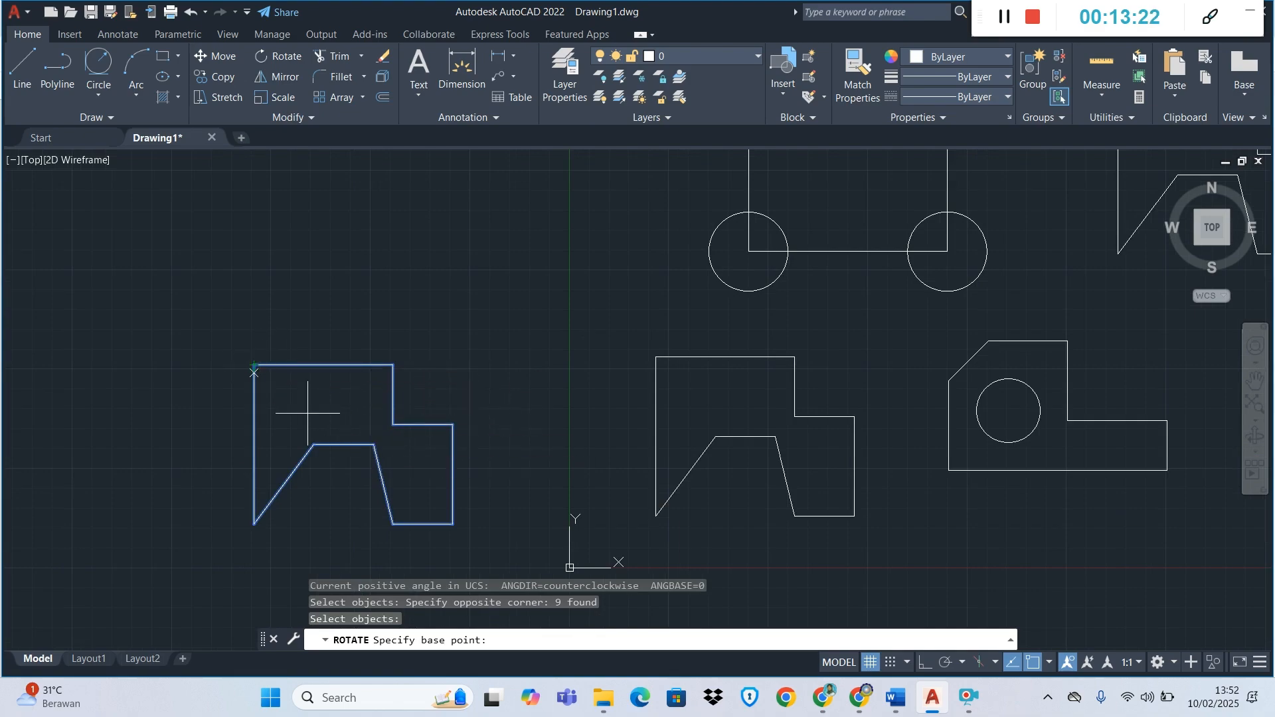
left_click(373, 444)
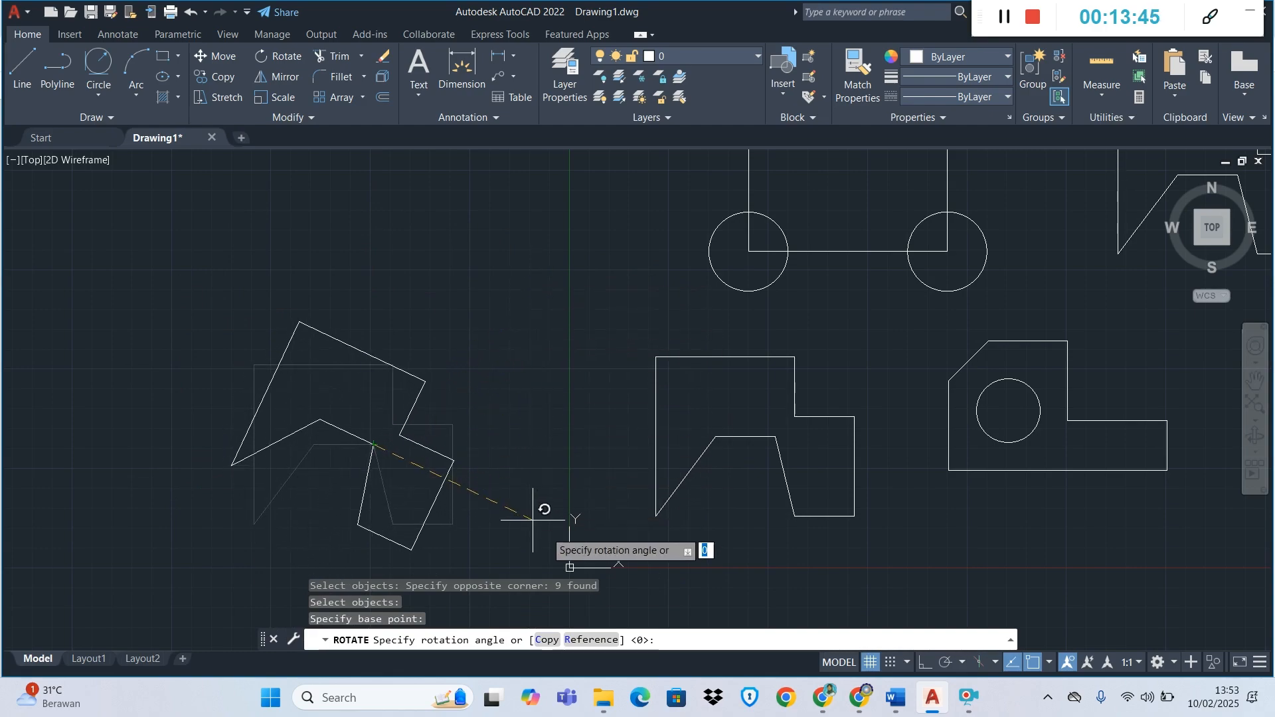
left_click(924, 666)
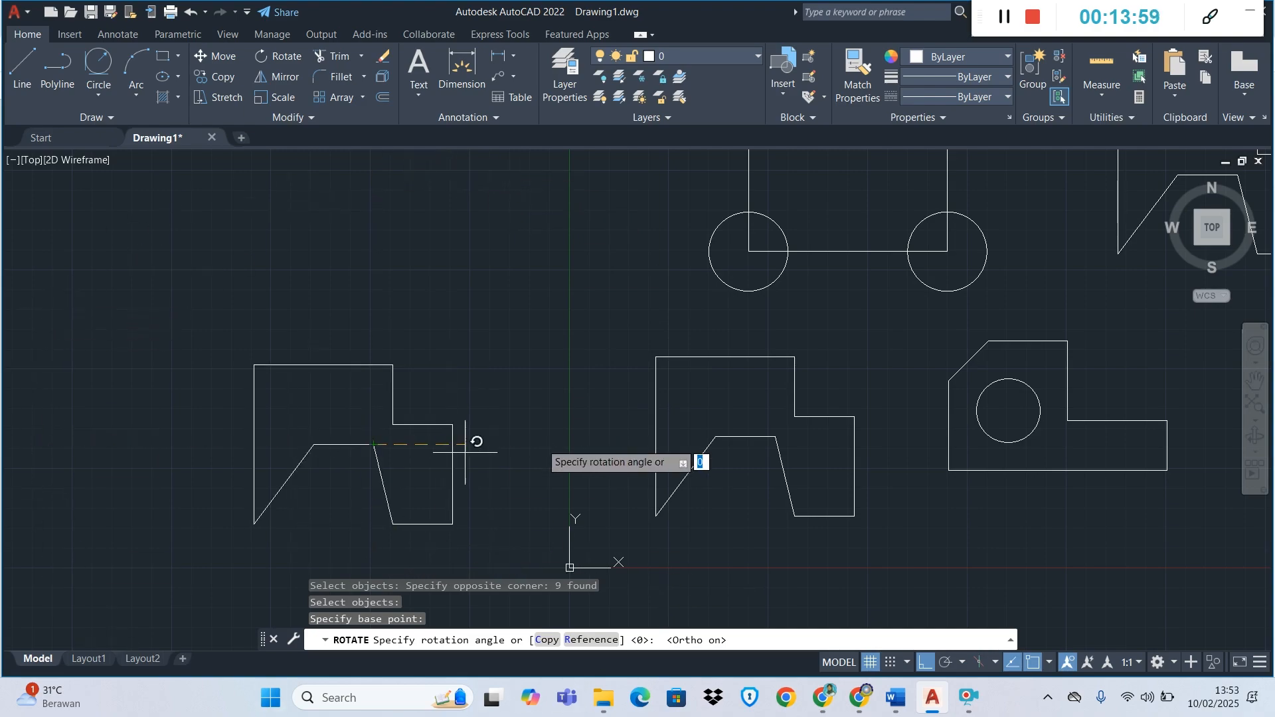
left_click(926, 664)
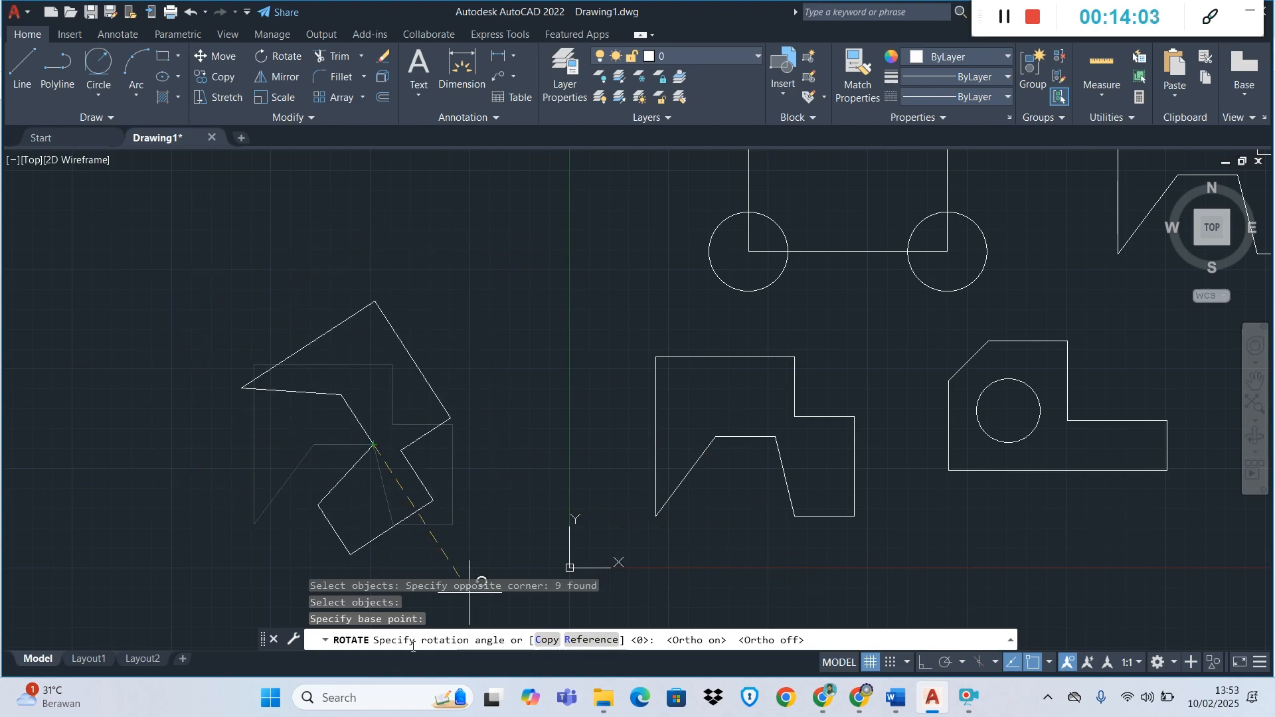
left_click(927, 664)
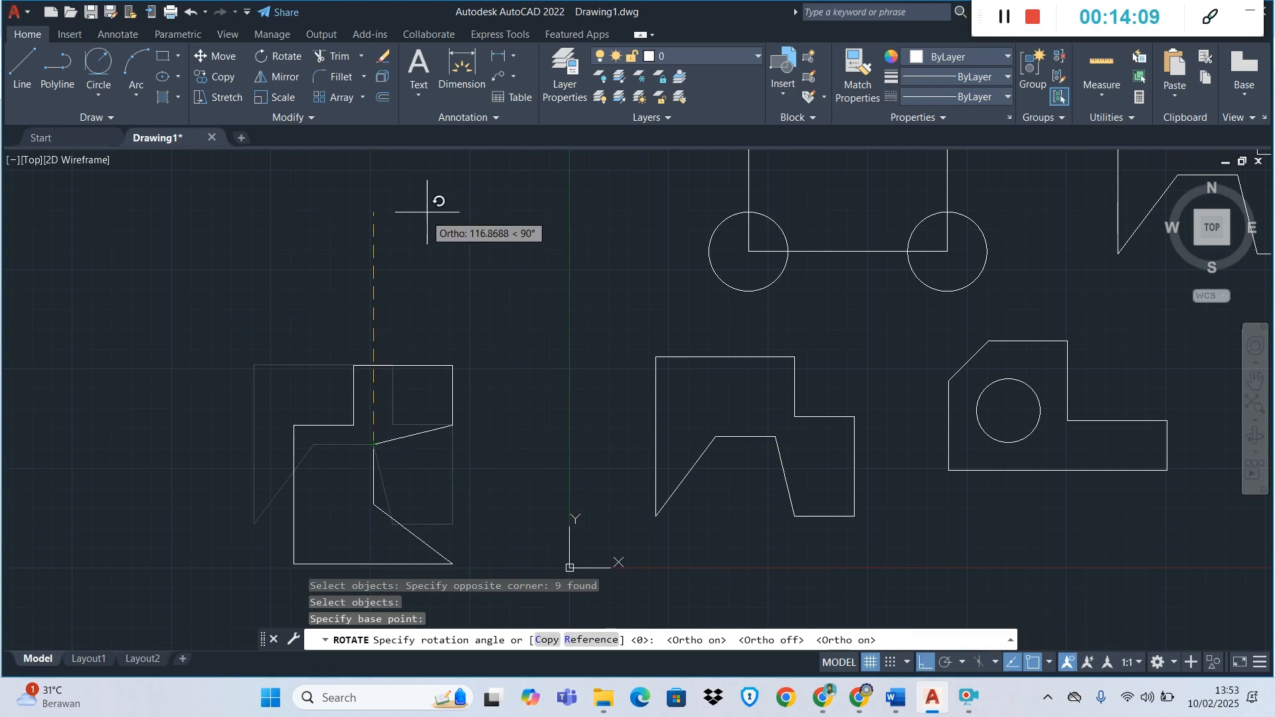
left_click(394, 274)
- Trim the circle's inner arc and the rectangle's edges inside the circle at the rectangle's upper-right corner
scroll(432, 342, "down", 4)
scroll(393, 470, "up", 3)
scroll(392, 470, "up", 2)
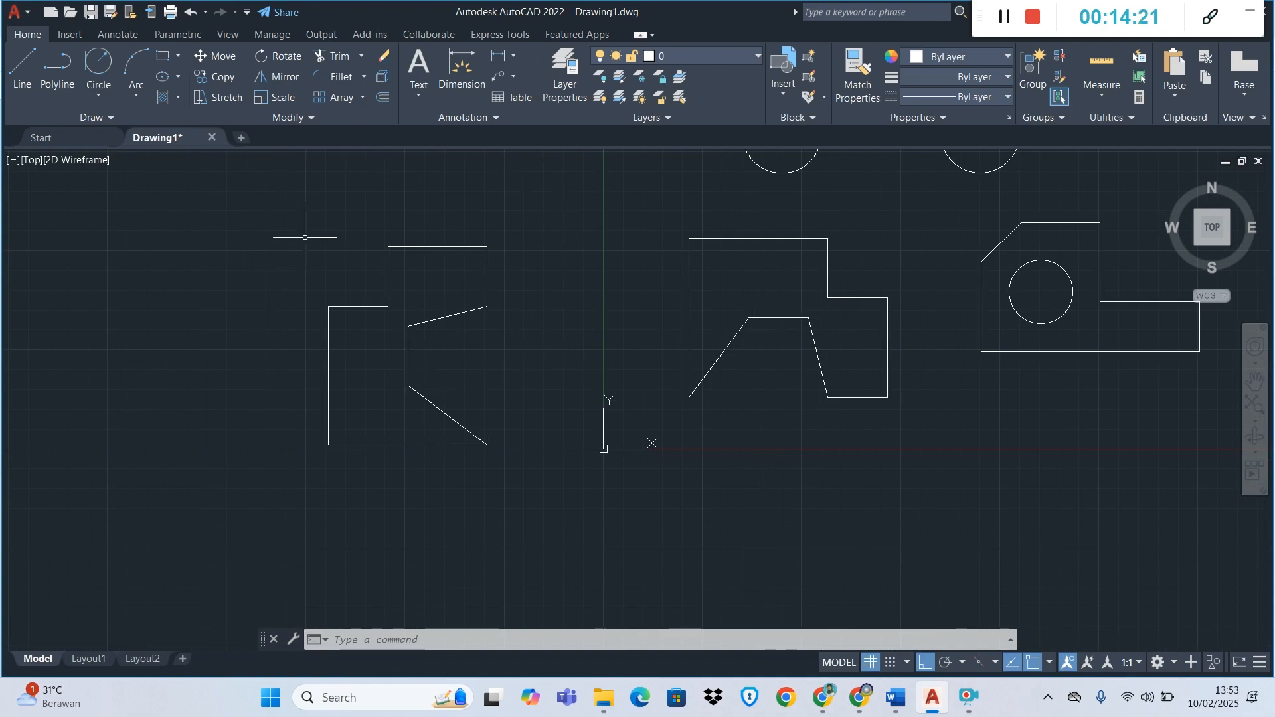
scroll(378, 354, "down", 2)
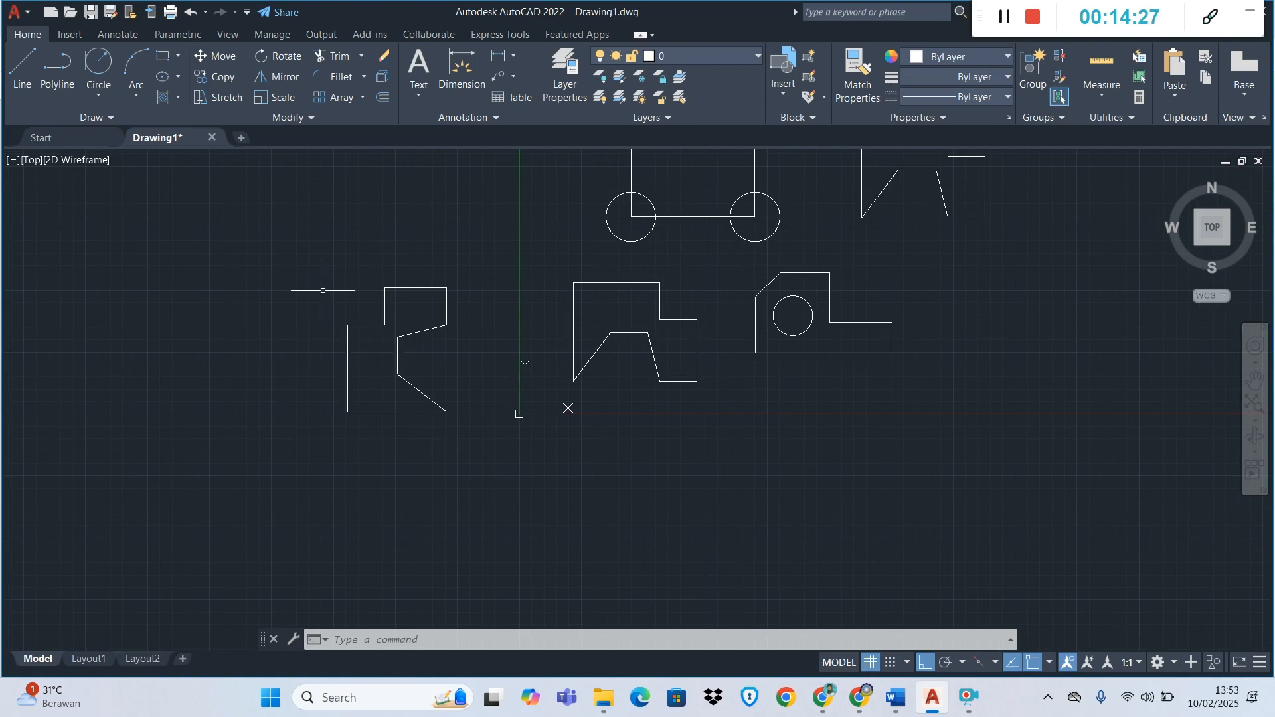
scroll(567, 329, "down", 2)
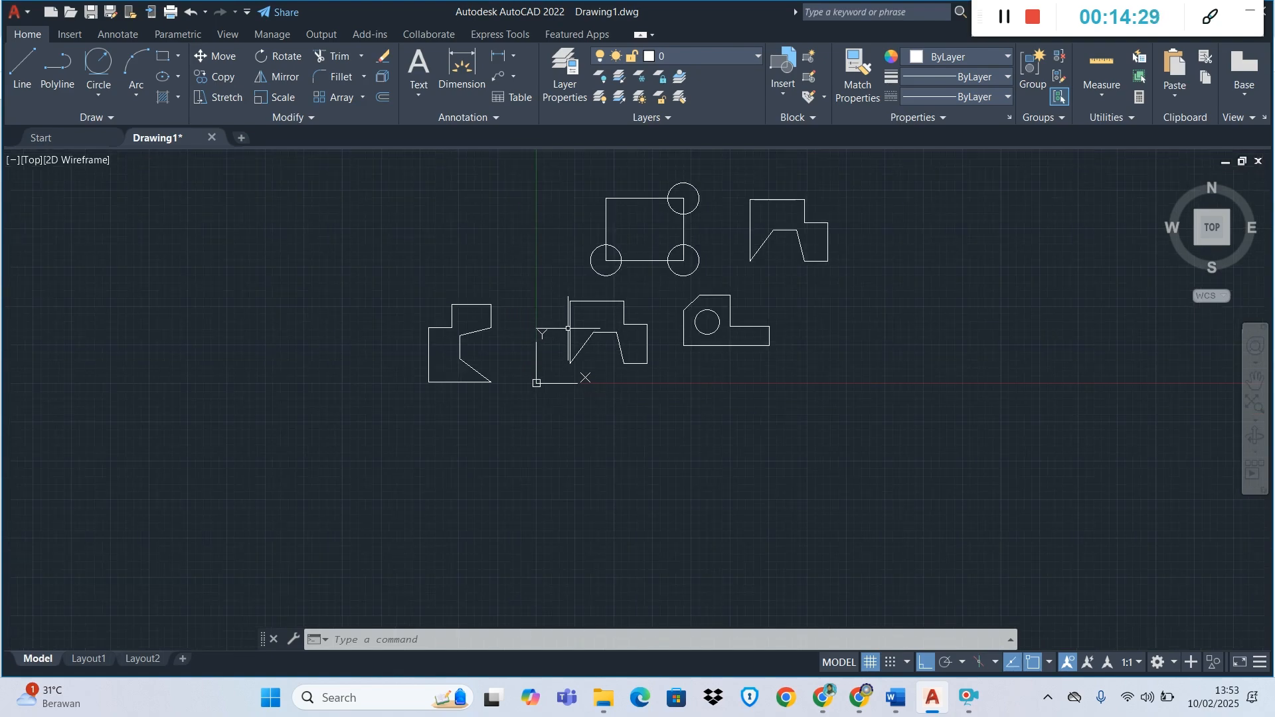
left_click(334, 56)
left_click(362, 57)
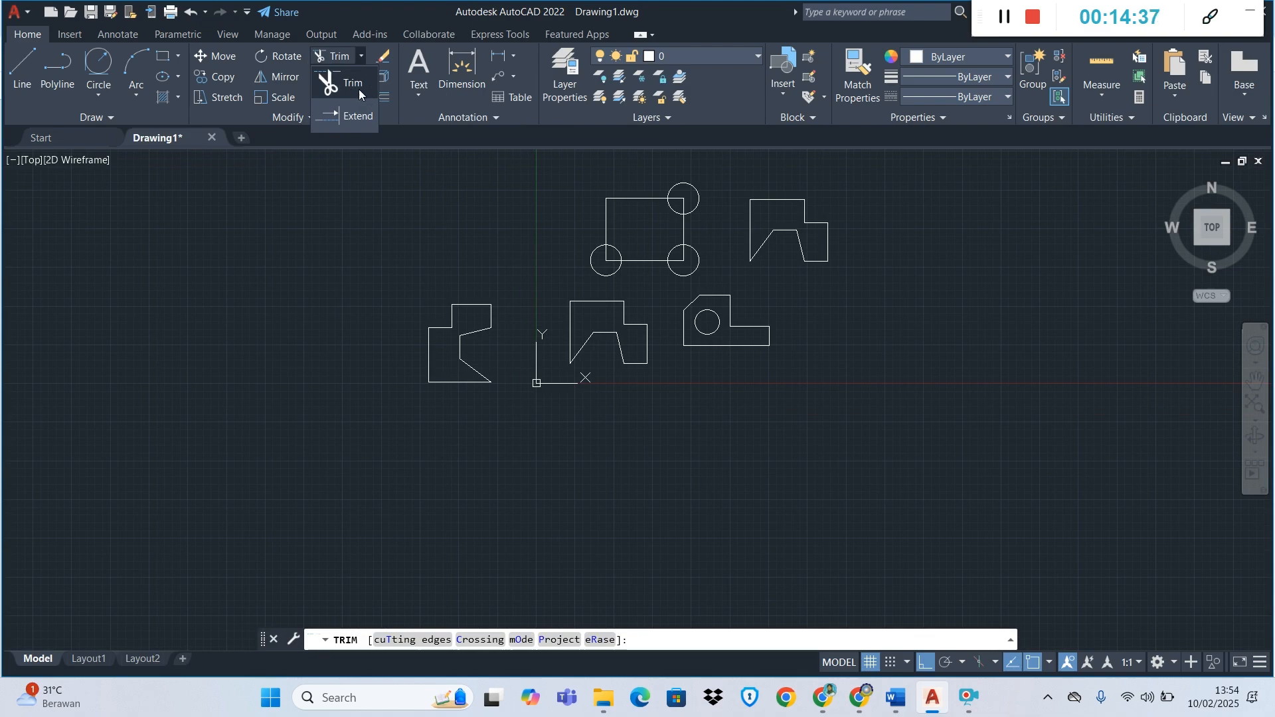
left_click(335, 58)
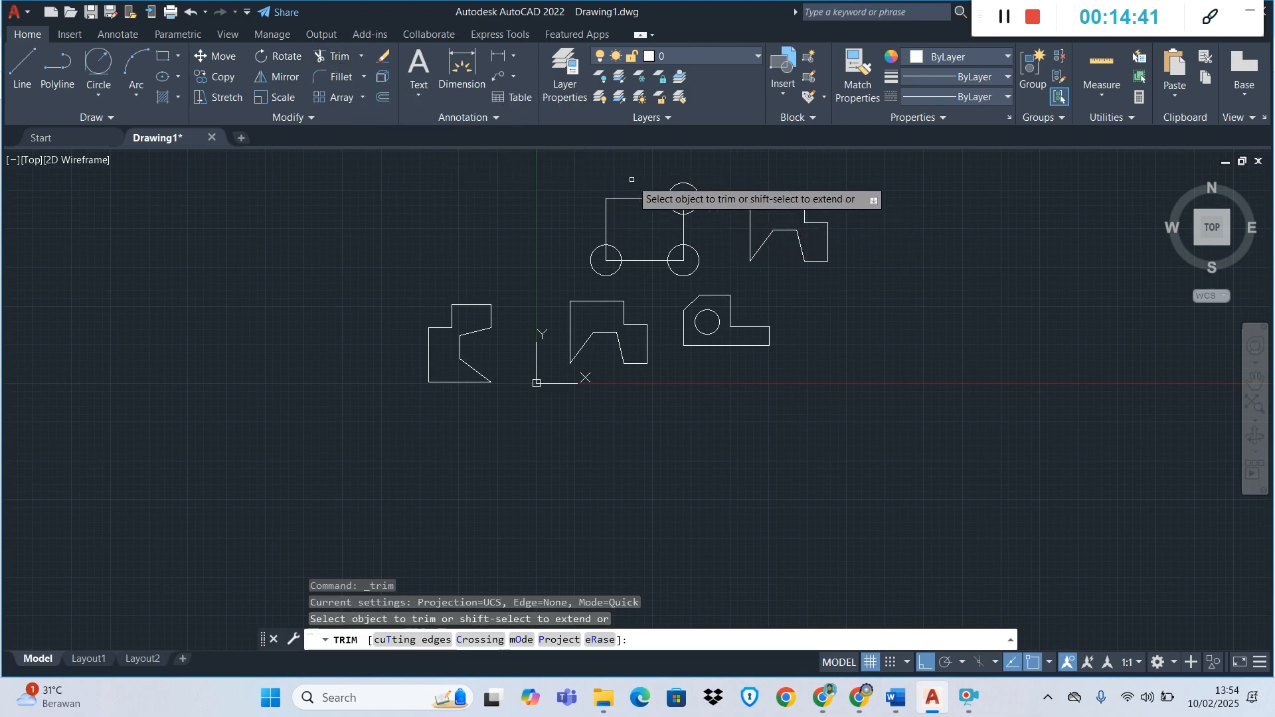
scroll(632, 179, "up", 6)
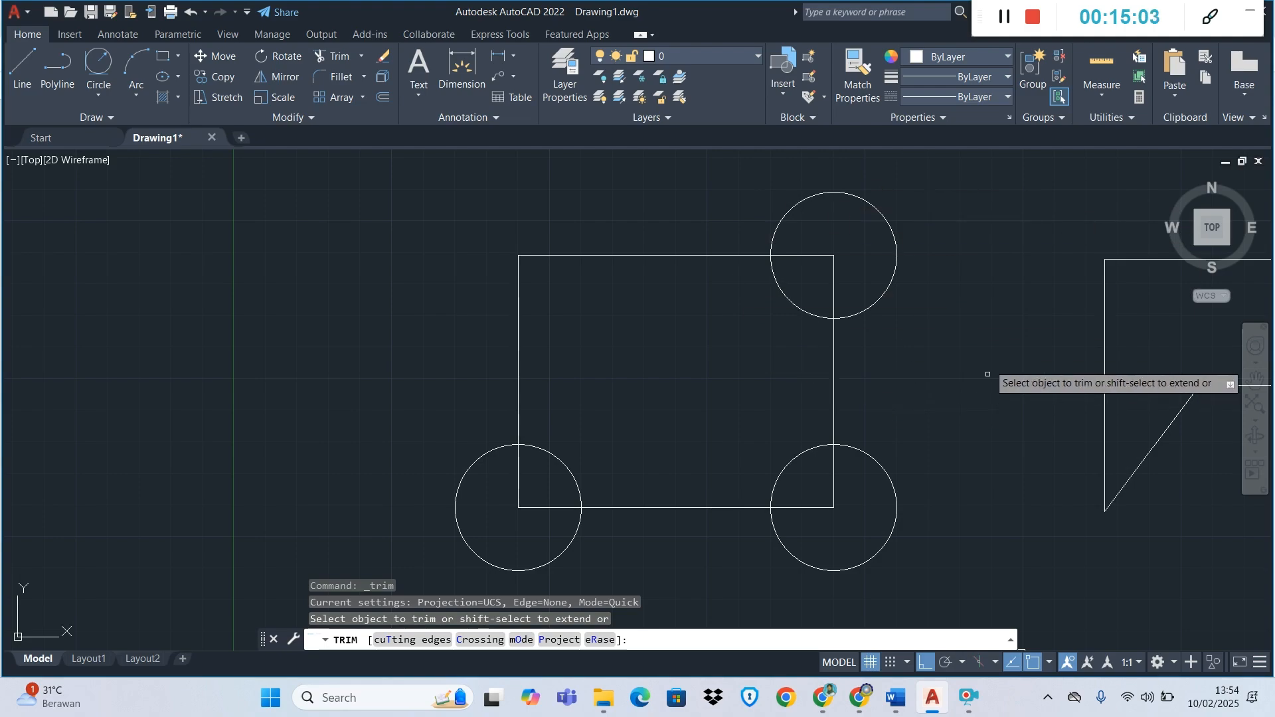
left_click(788, 296)
left_click(812, 255)
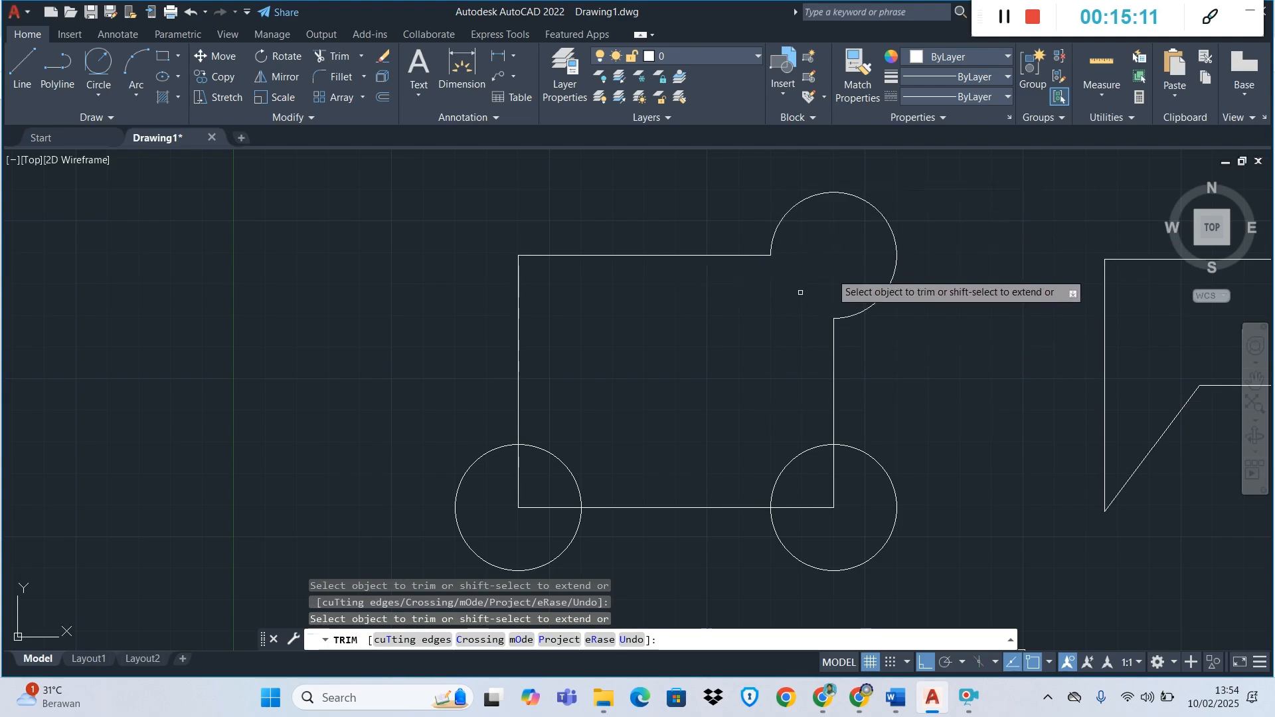
- Trim the inner arc and the rectangle's edges inside the circle at the rectangle's lower-right corner
left_click(781, 468)
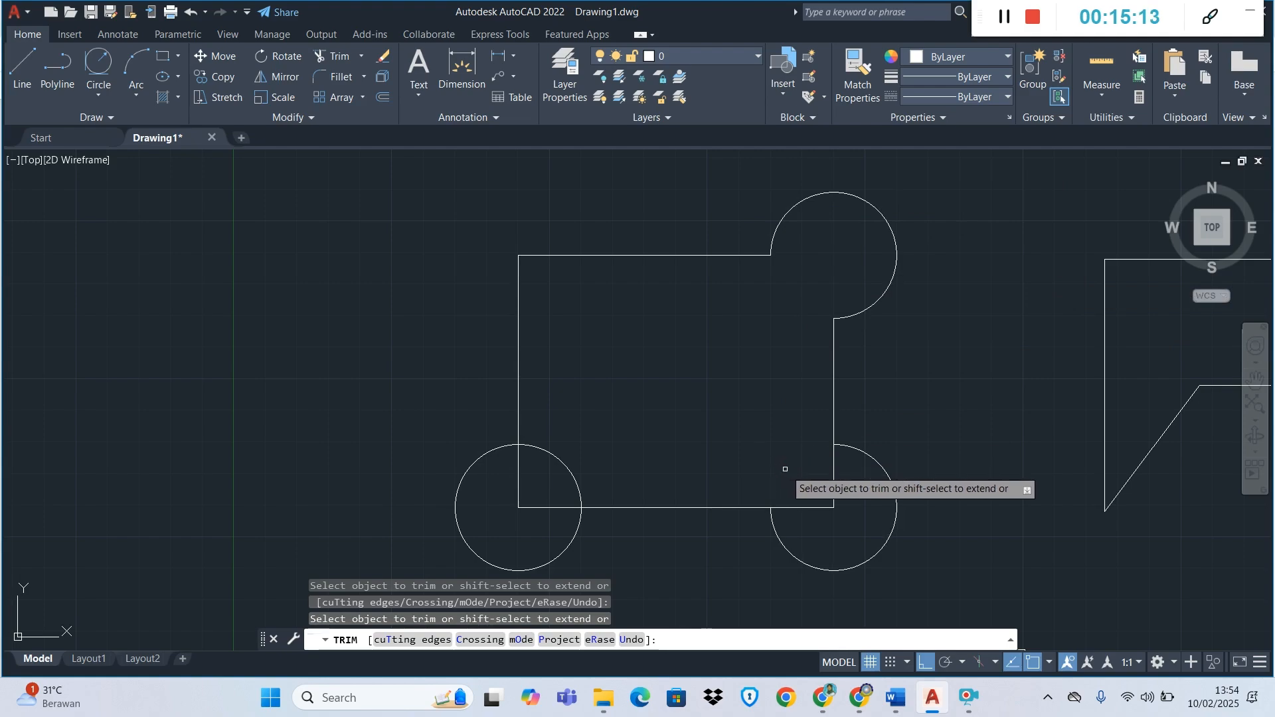
left_click(834, 478)
left_click(807, 507)
- Trim the inner arc and the rectangle's edges inside the circle at the rectangle's lower-left corner
left_click(576, 476)
left_click(539, 510)
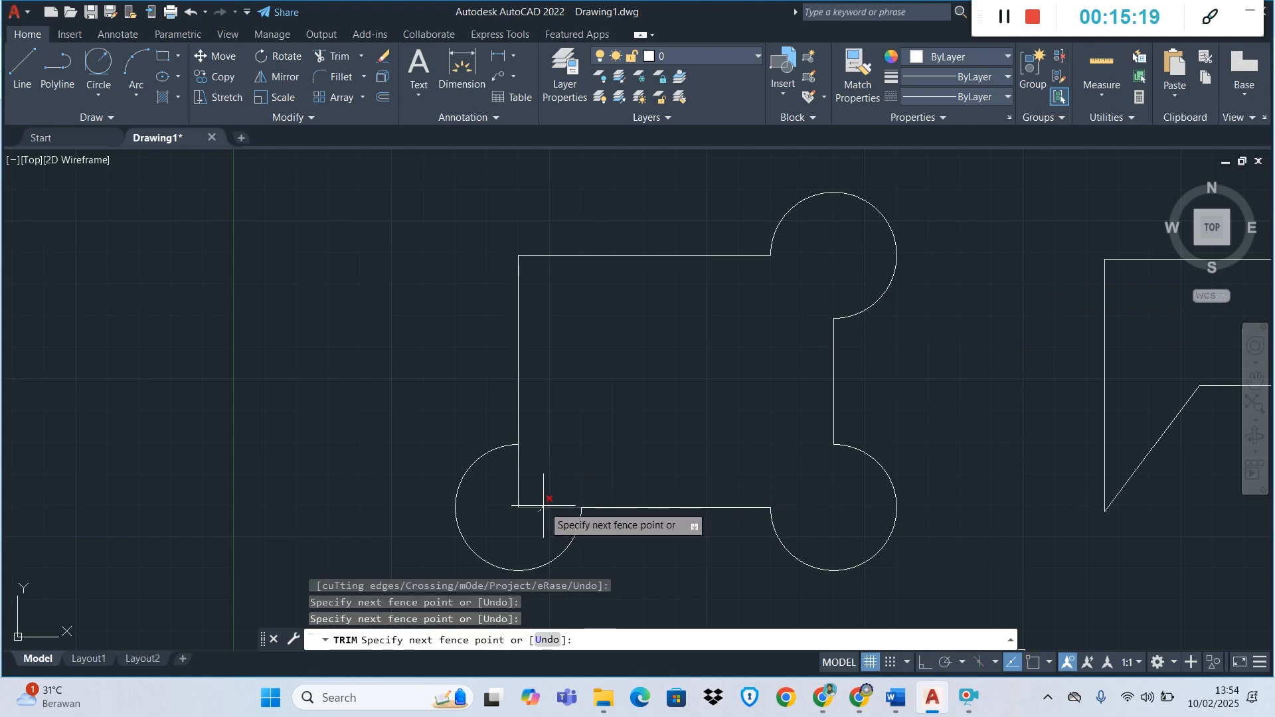
left_click(543, 503)
left_click(519, 490)
scroll(719, 362, "down", 2)
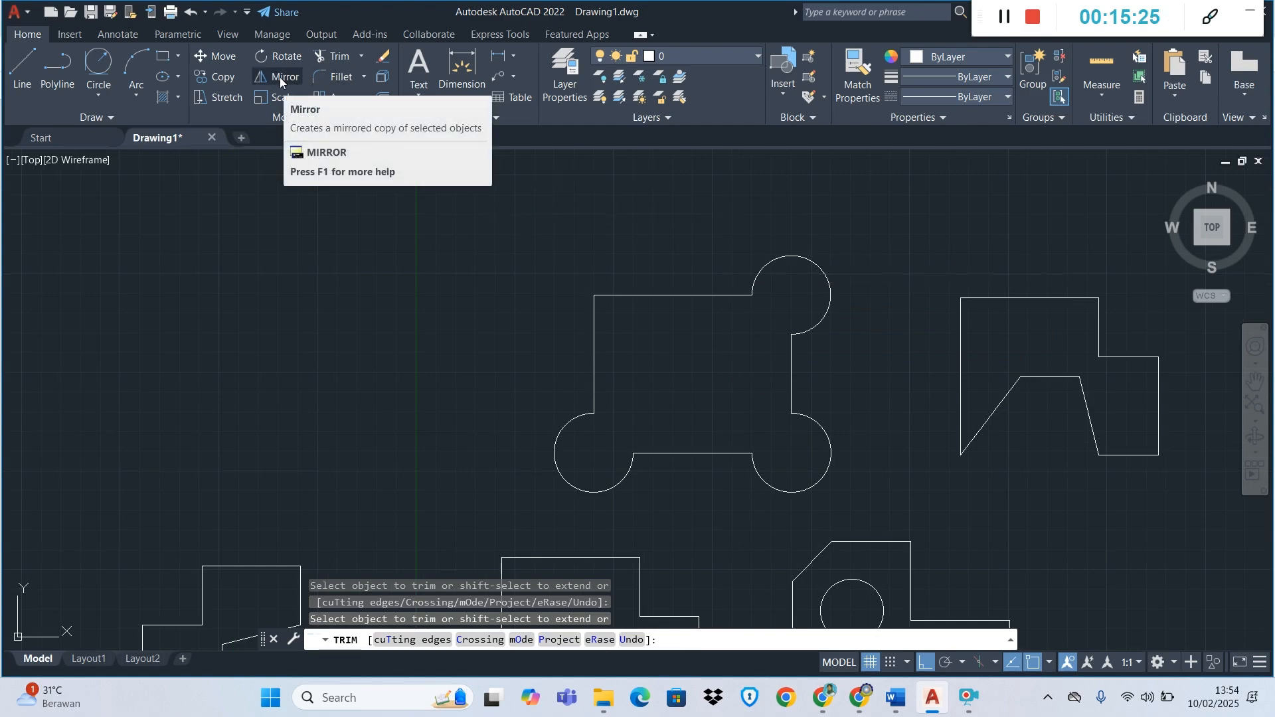
left_click(329, 81)
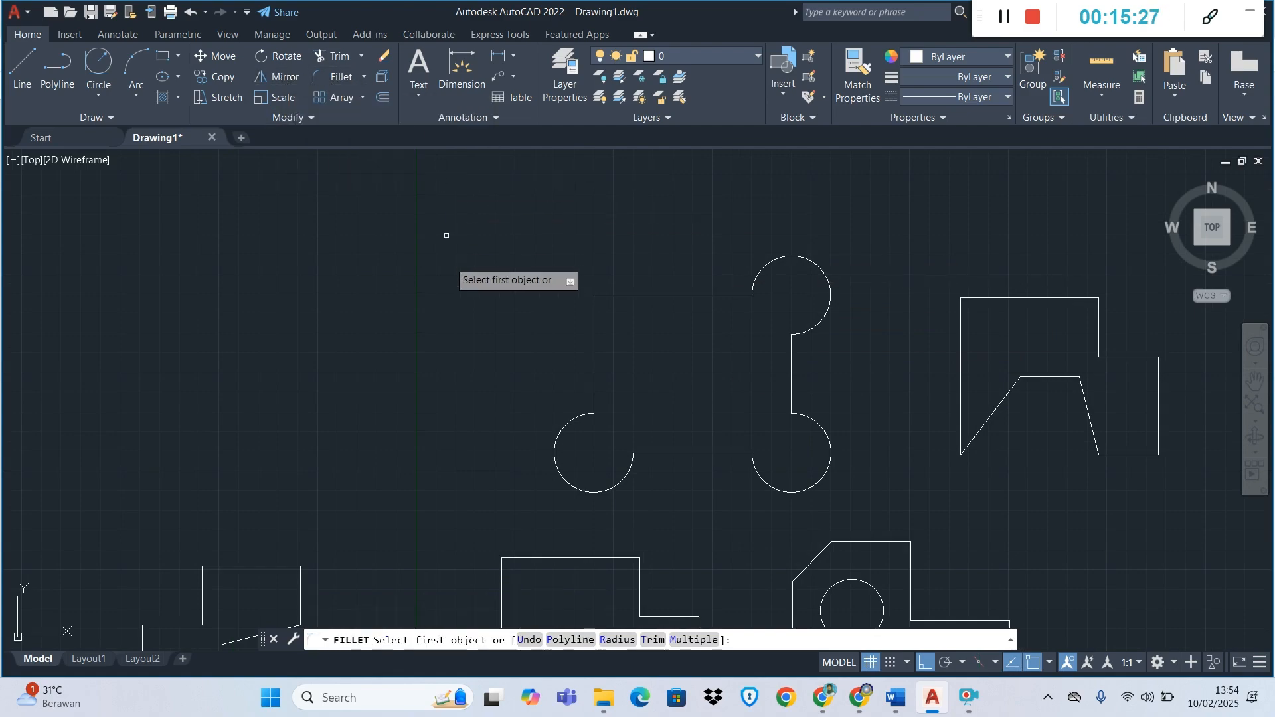
scroll(395, 309, "down", 4)
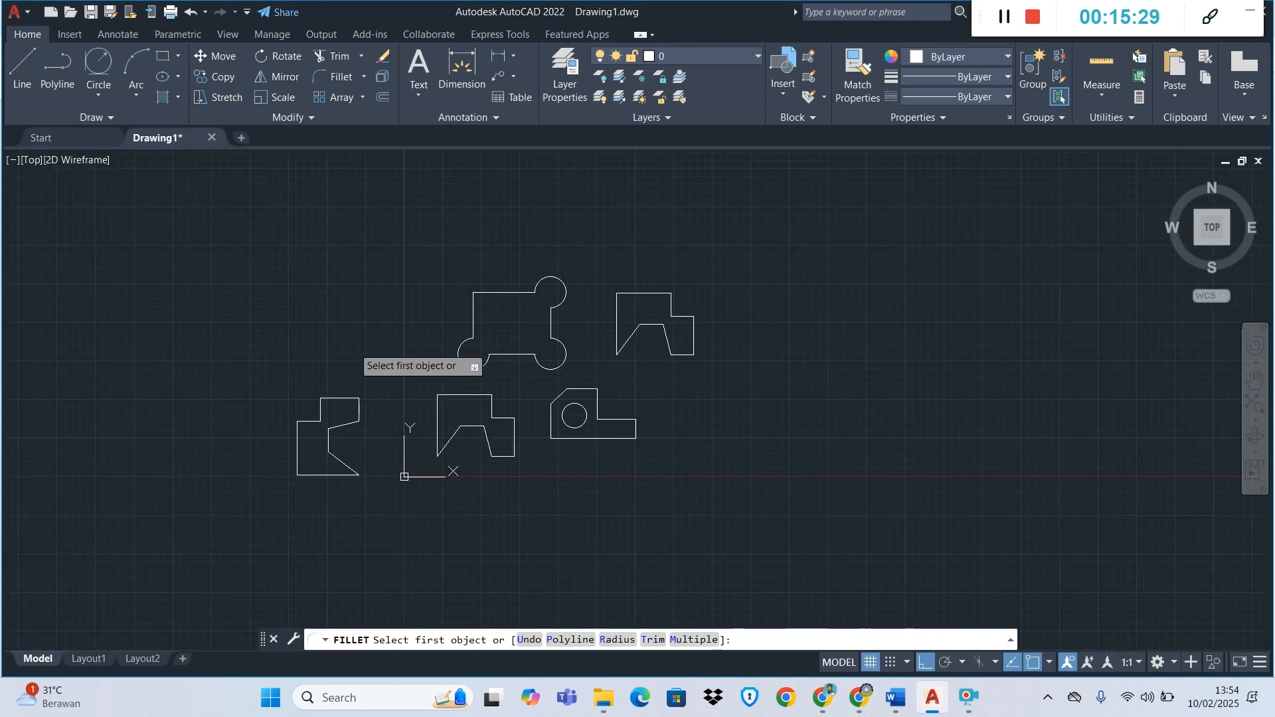
left_click(363, 78)
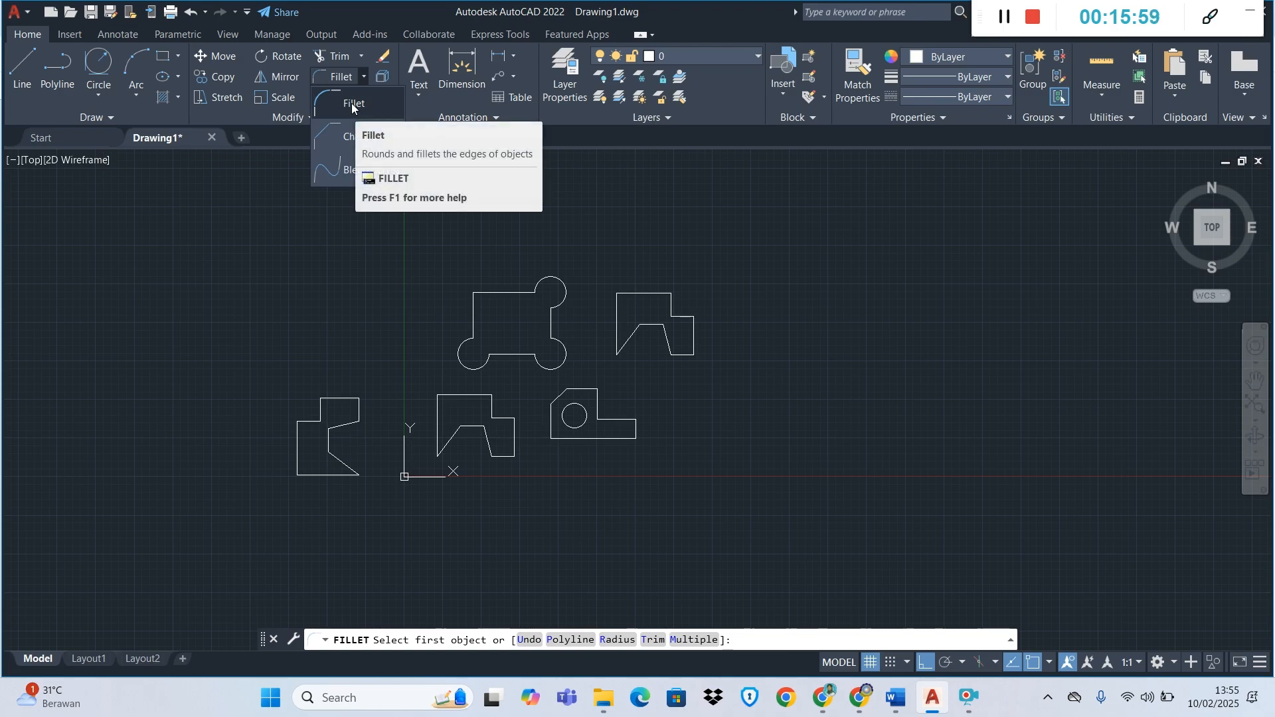
left_click(352, 102)
scroll(228, 456, "up", 4)
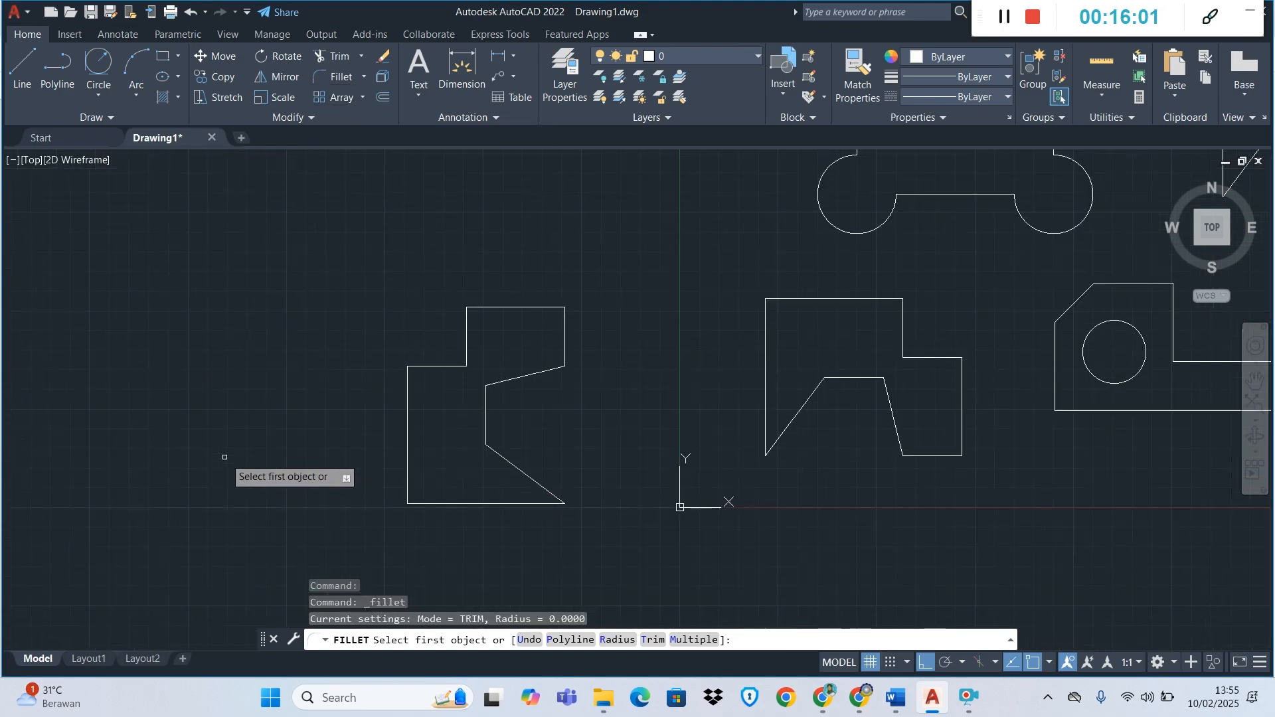
scroll(317, 392, "up", 4)
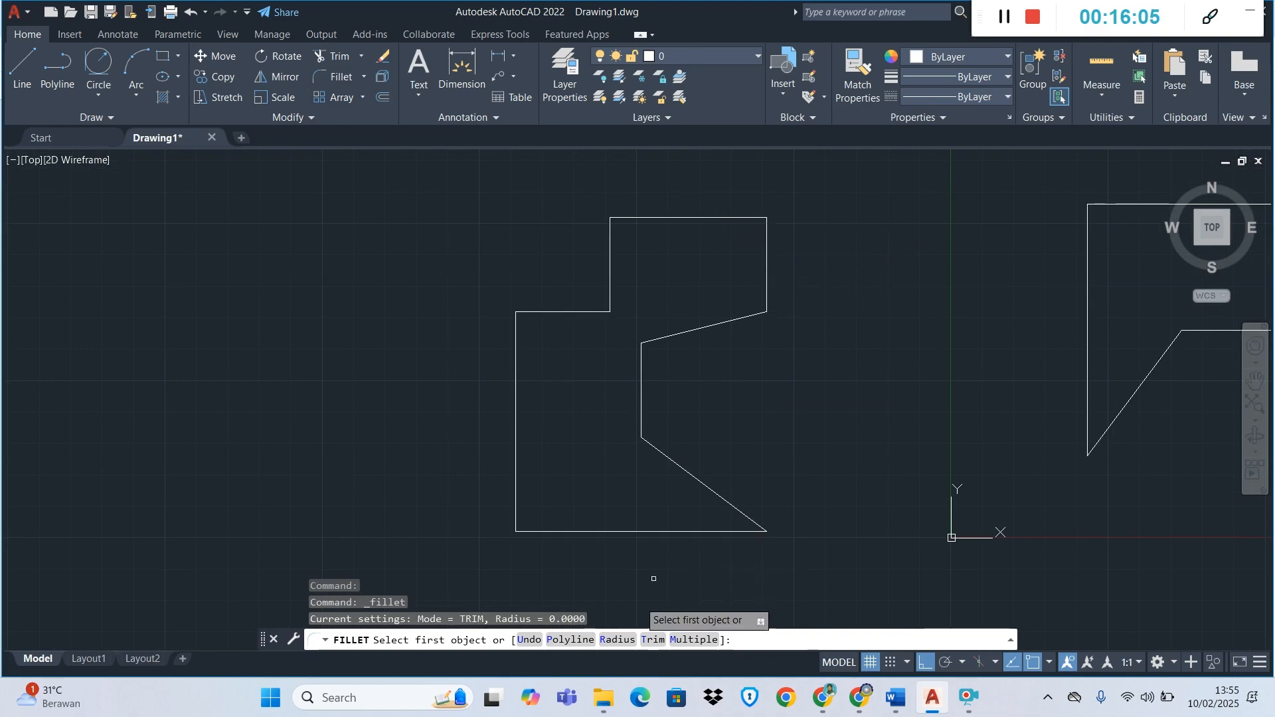
left_click(618, 640)
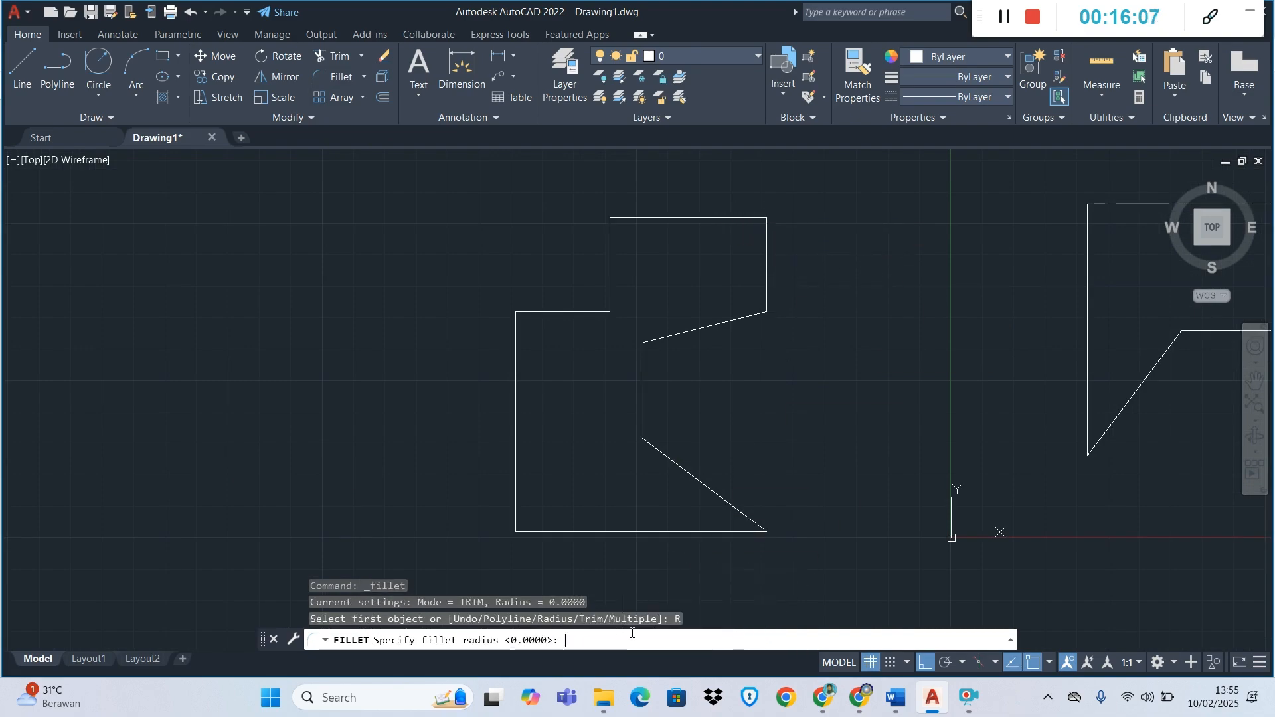
type("5")
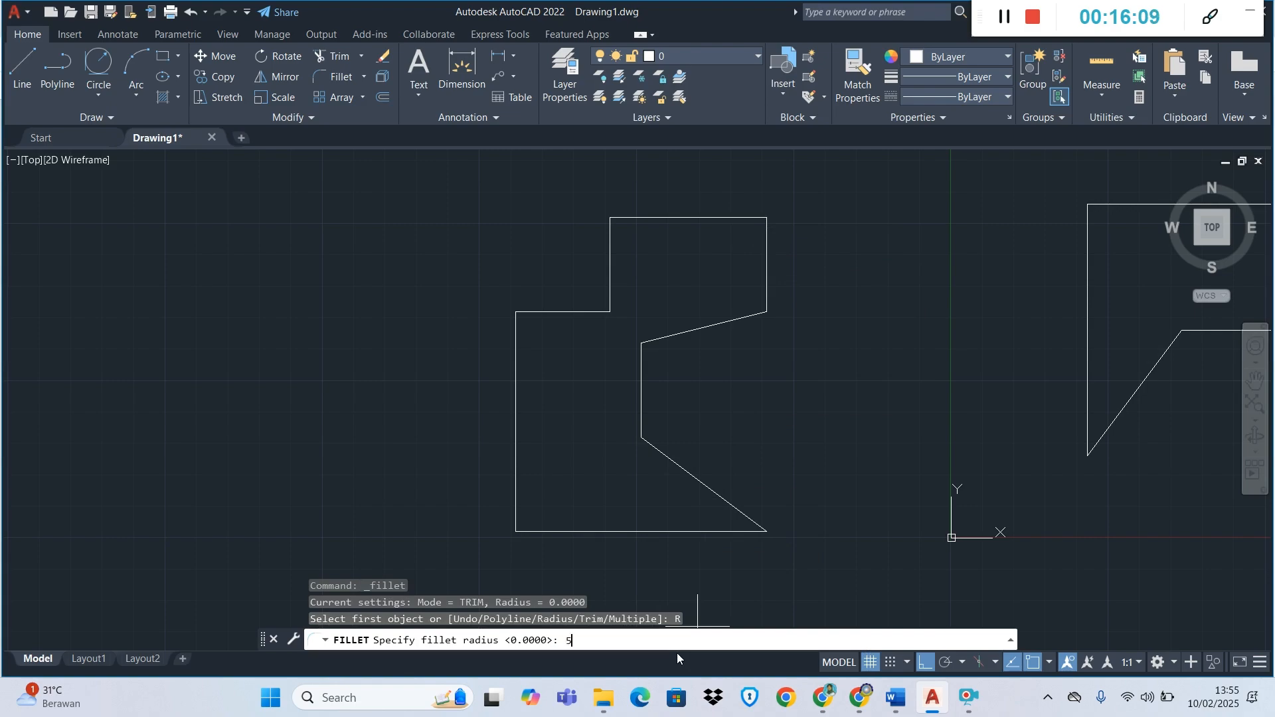
key("Return")
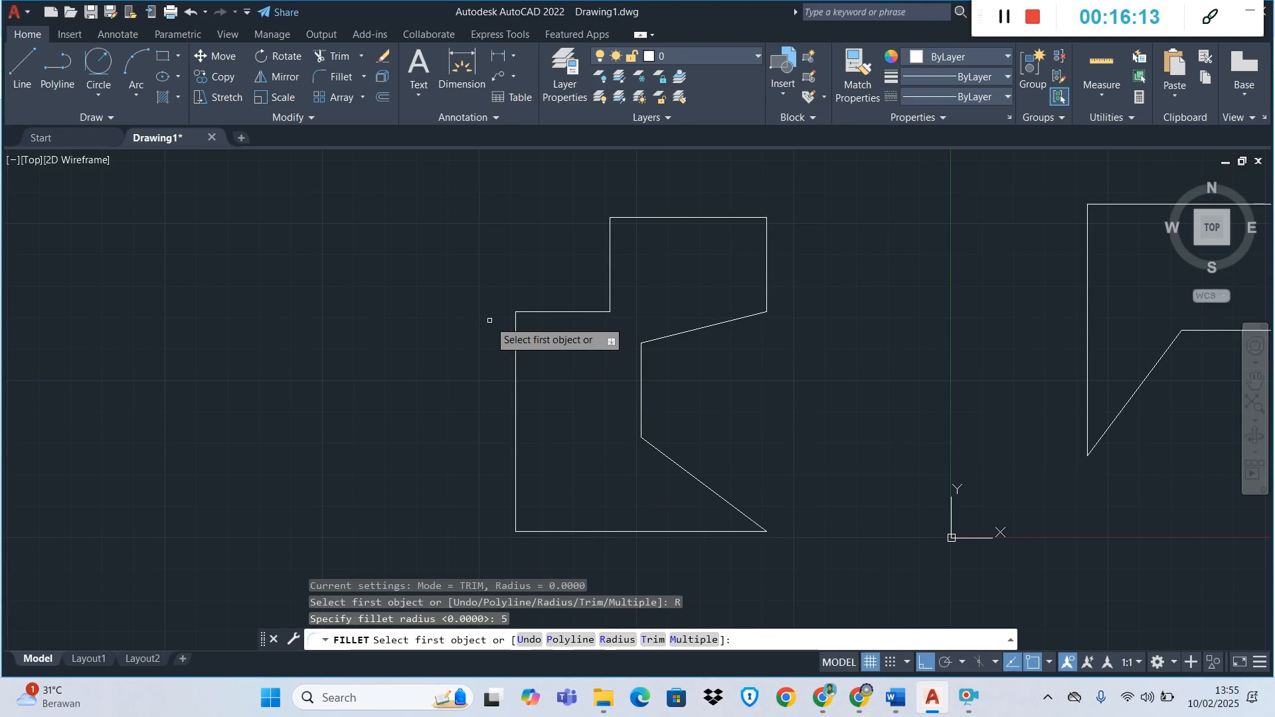
key("Escape")
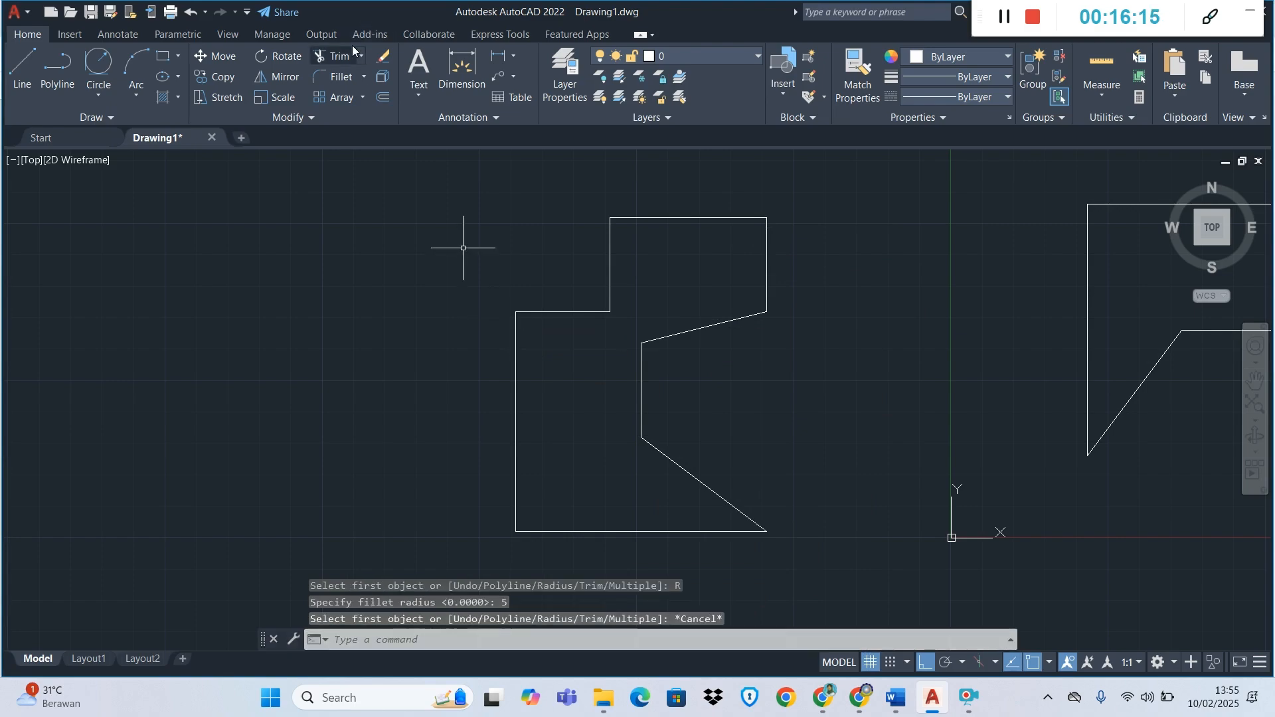
- Fillet the upper-right corner of the rotated profile with a radius of 5
left_click(332, 70)
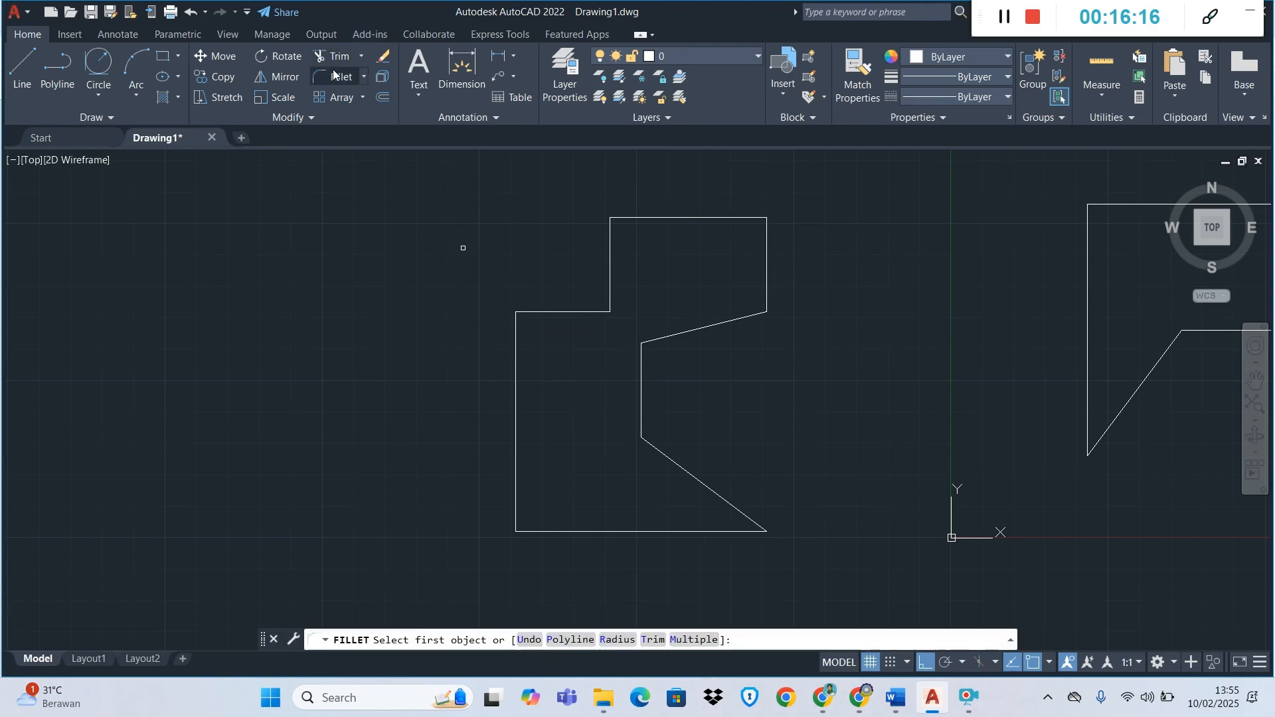
left_click(617, 639)
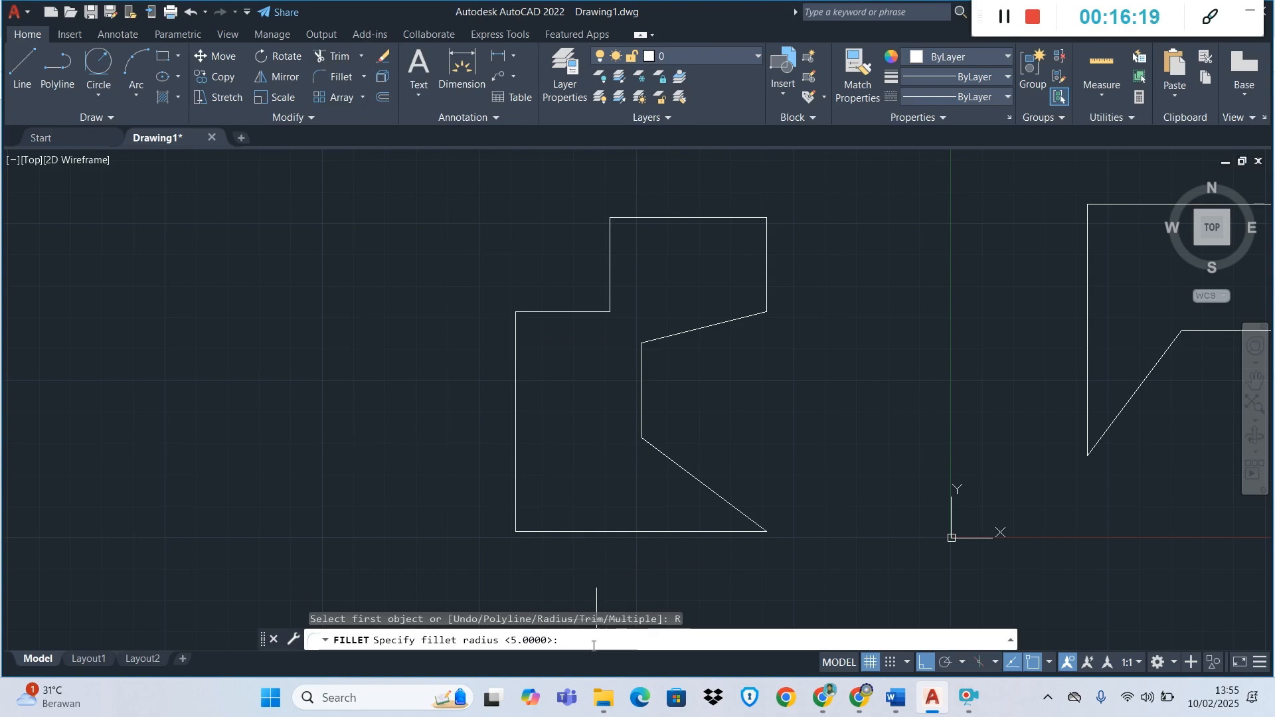
type("5")
key("Return")
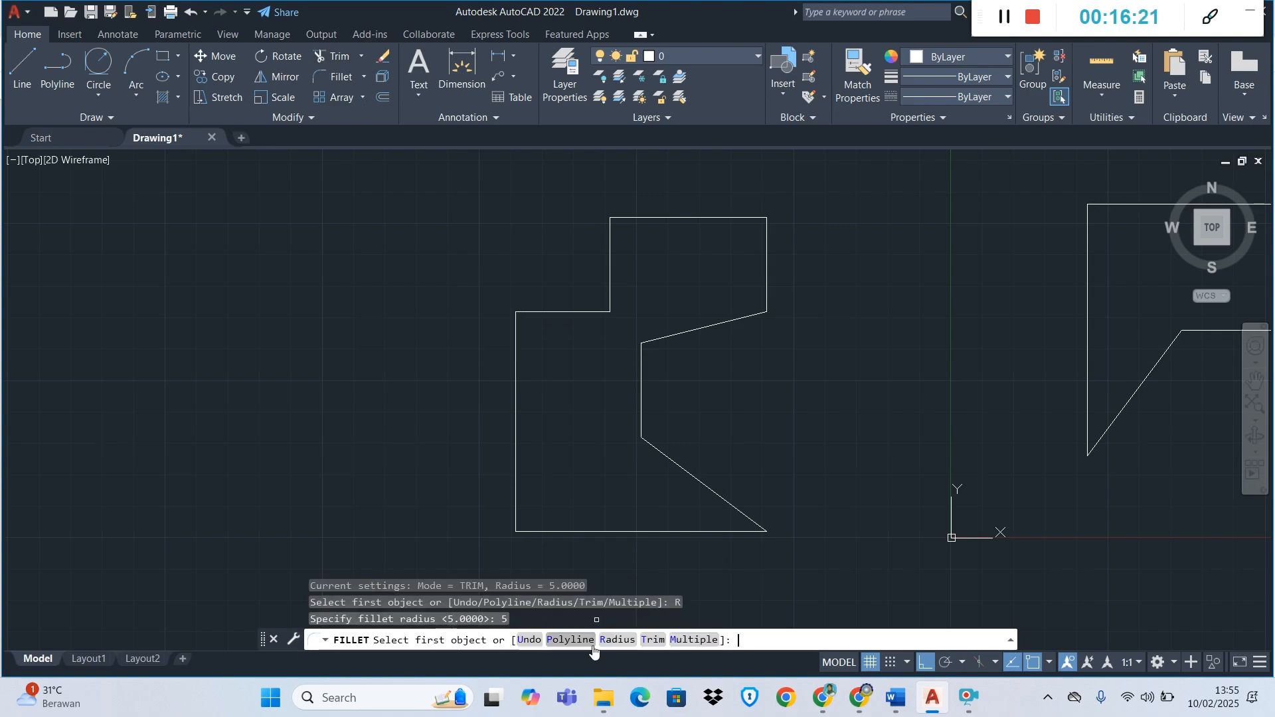
left_click(733, 217)
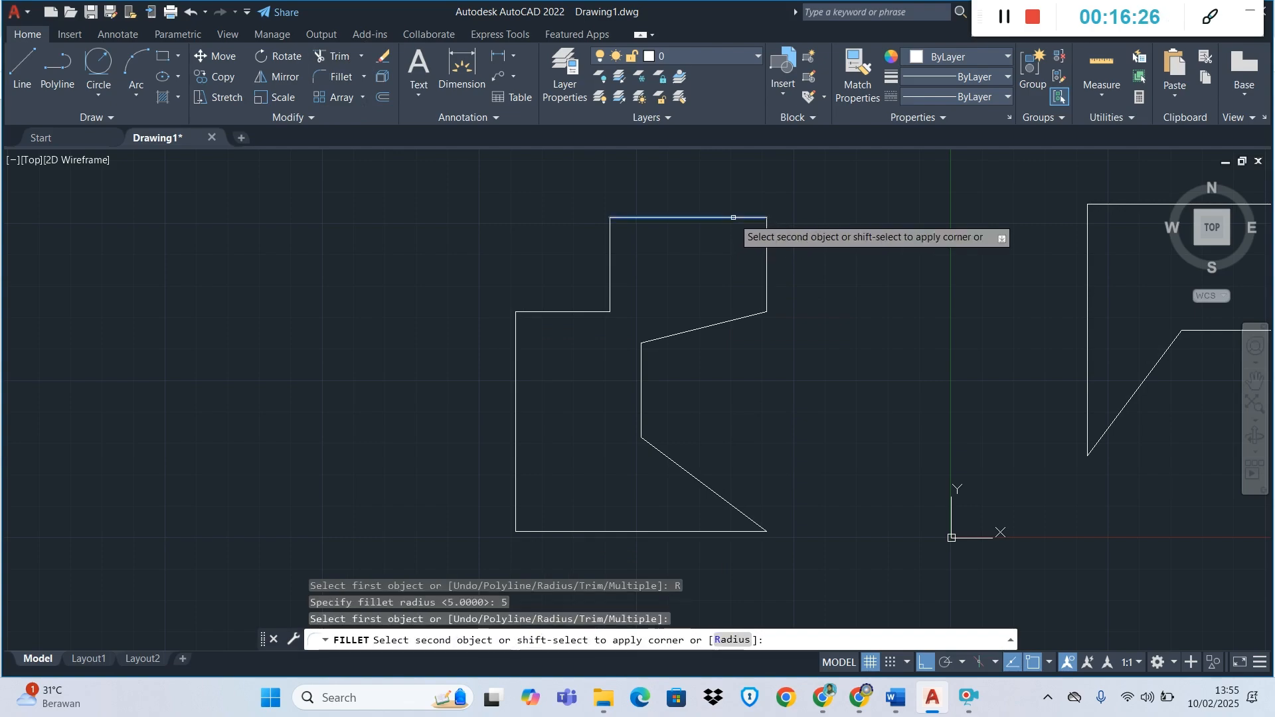
left_click(766, 244)
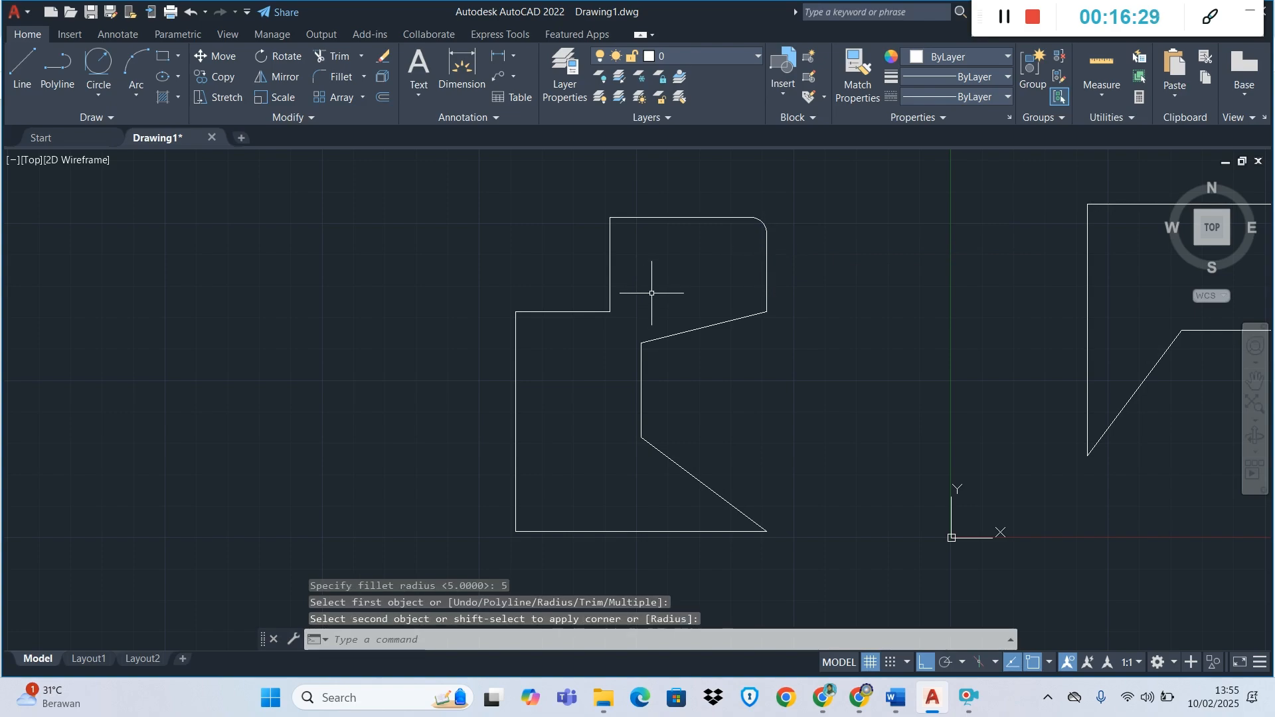
- Fillet the upper-left corner of the rotated profile's top edge with the same radius
key("Return")
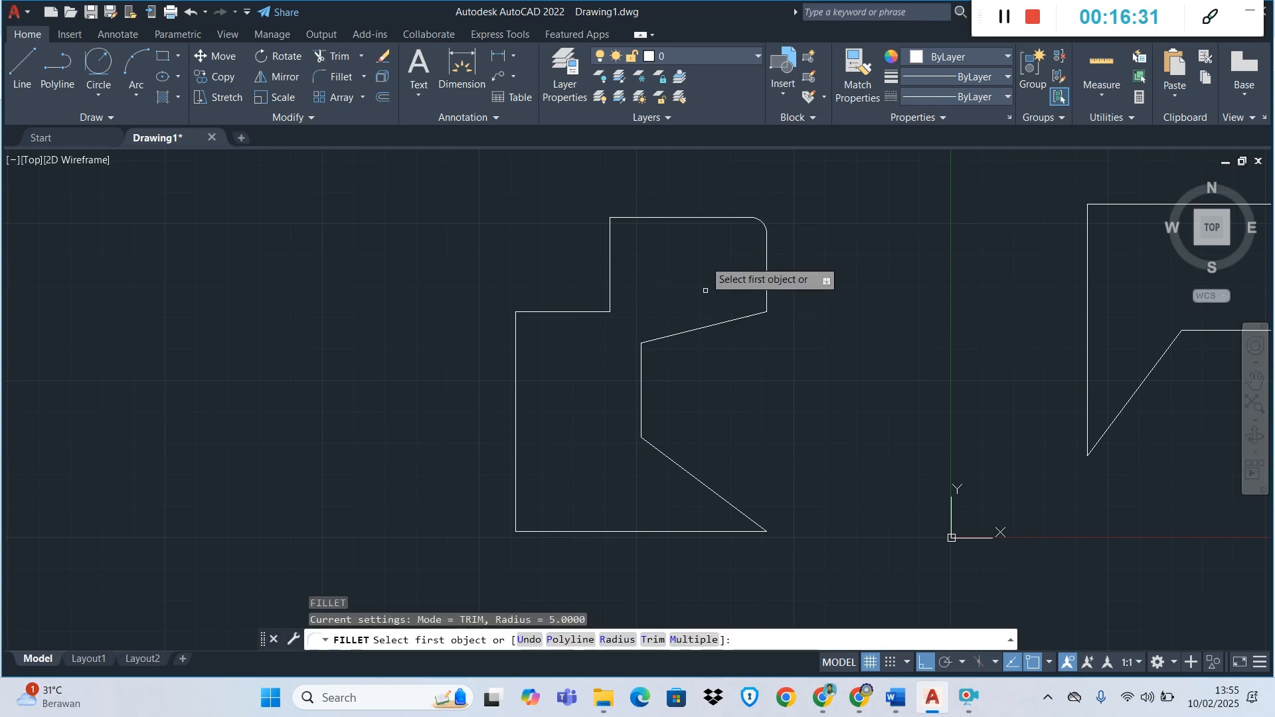
left_click(652, 217)
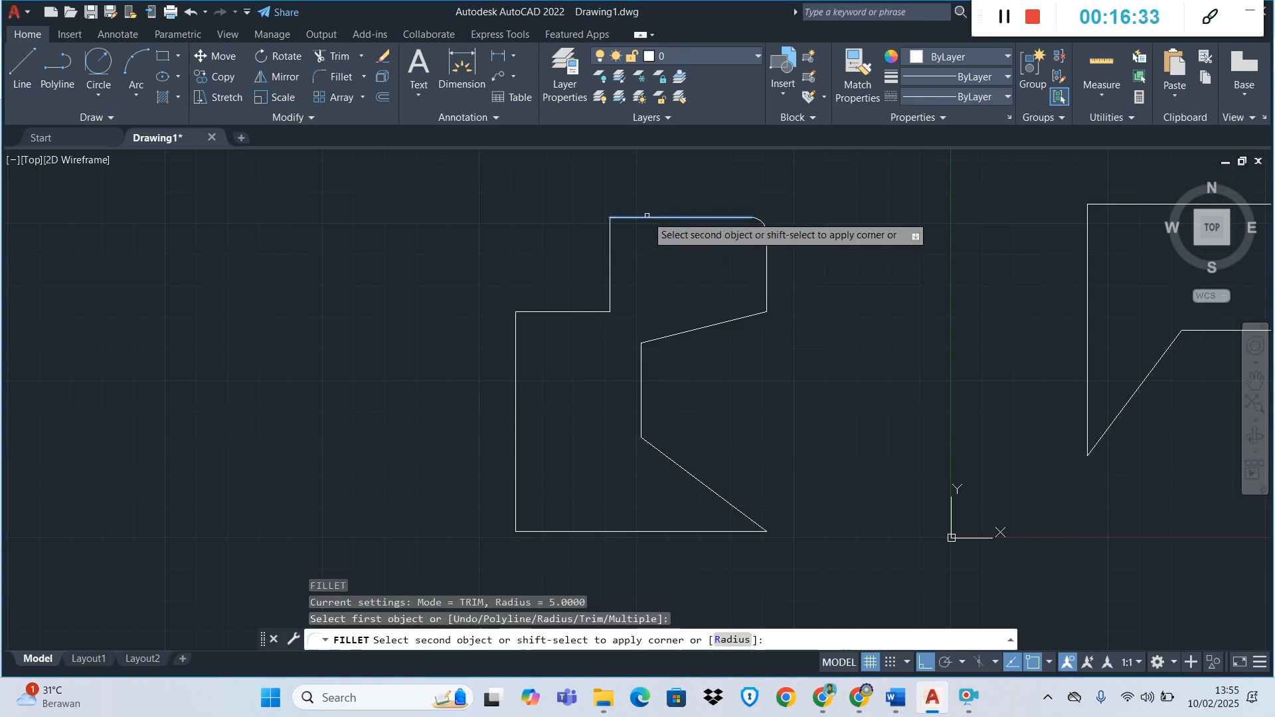
left_click(611, 245)
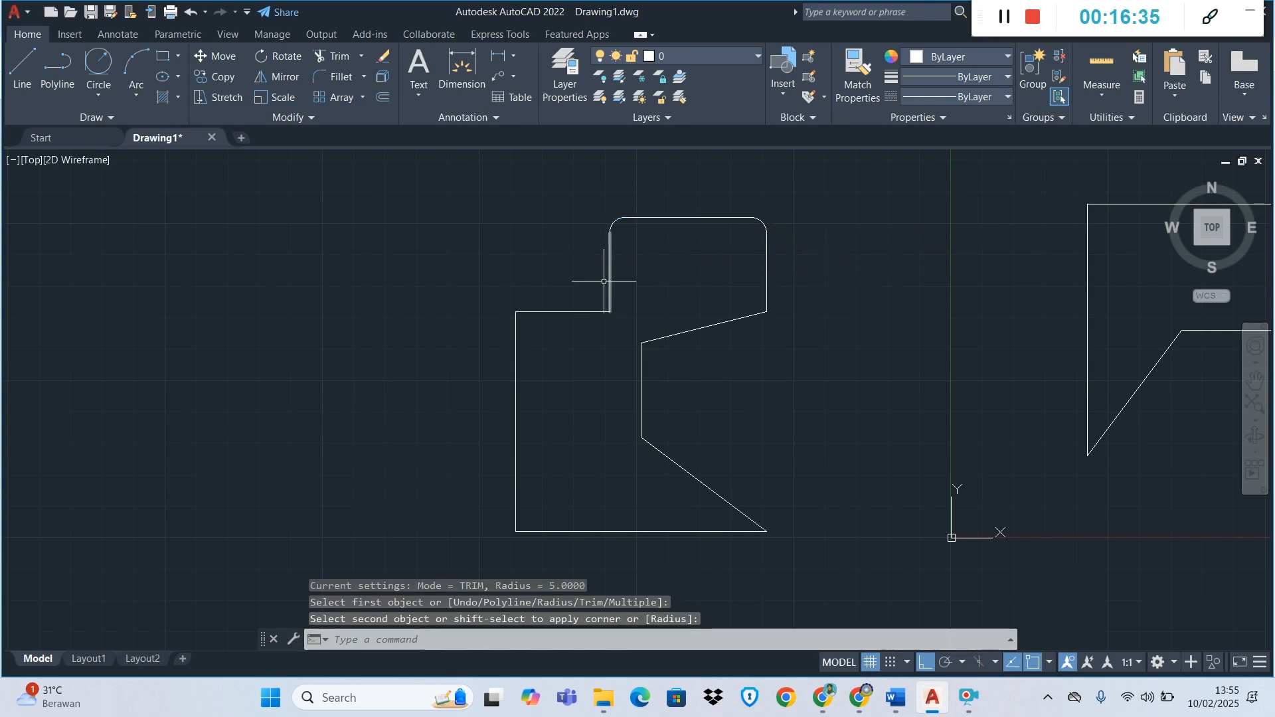
- Fillet the inner and outer corners of the rotated profile's left-hand step with a radius of 5
key("Return")
left_click(589, 312)
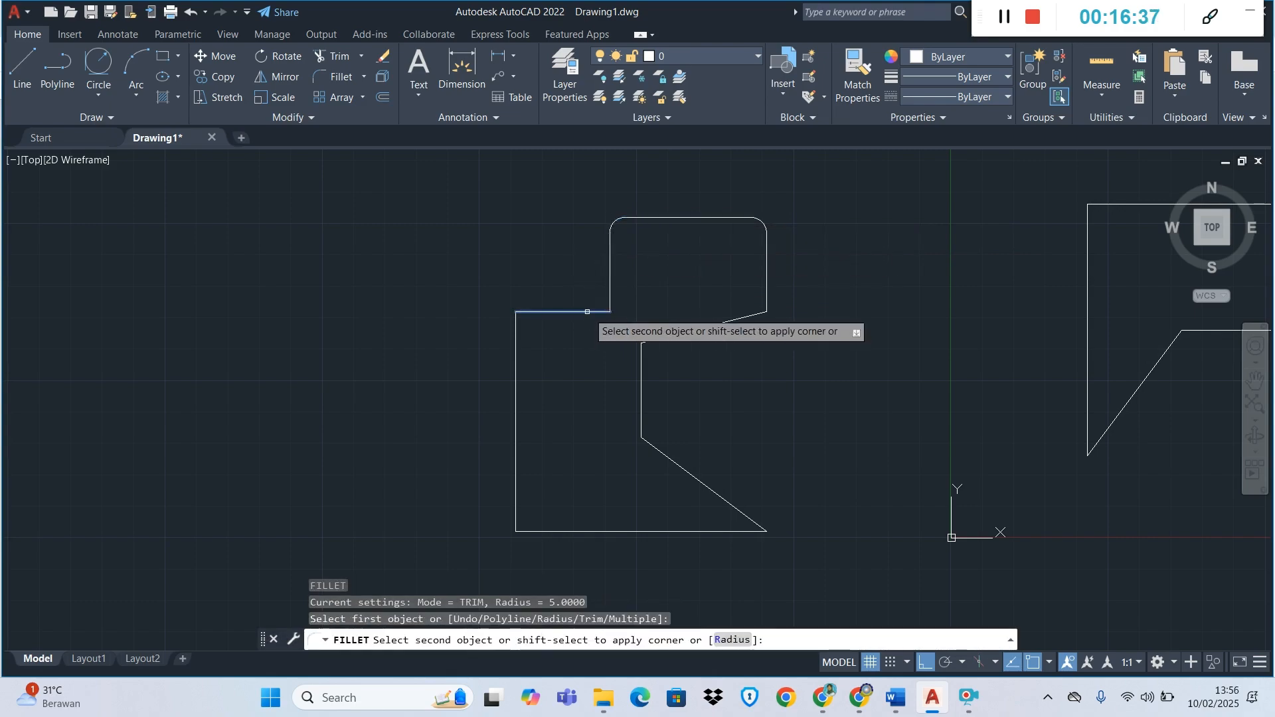
left_click(610, 283)
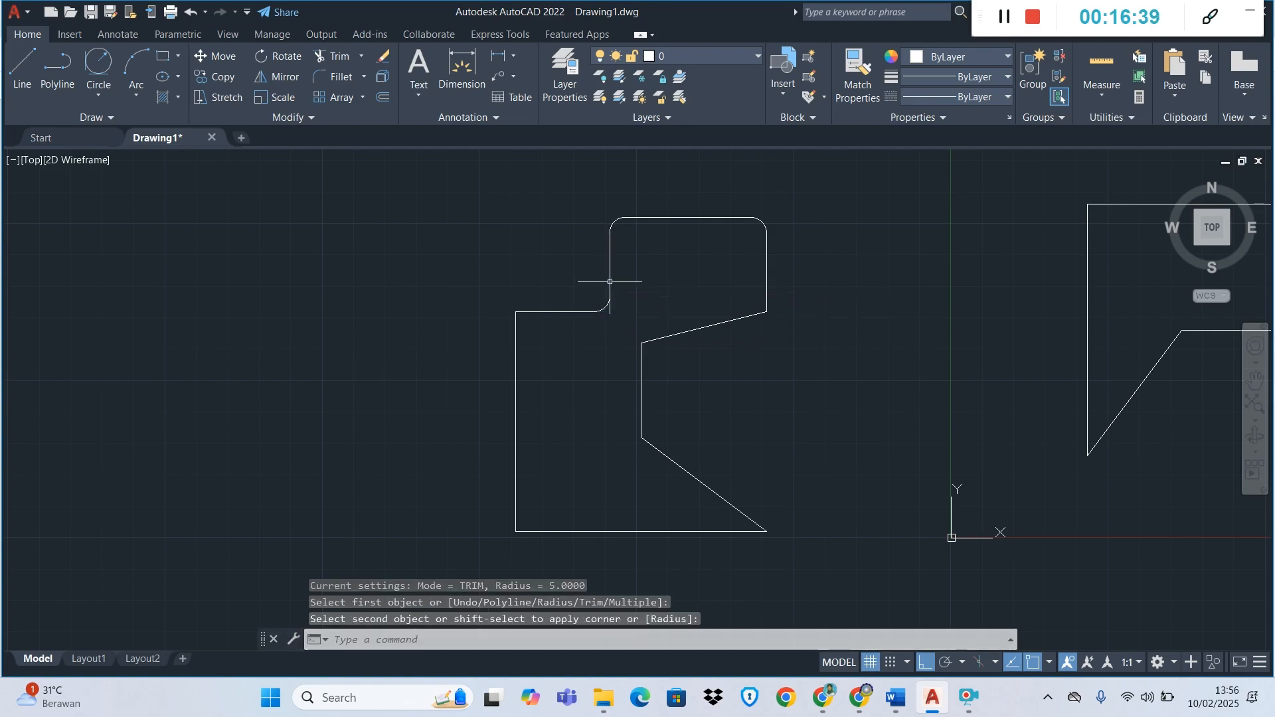
key("Return")
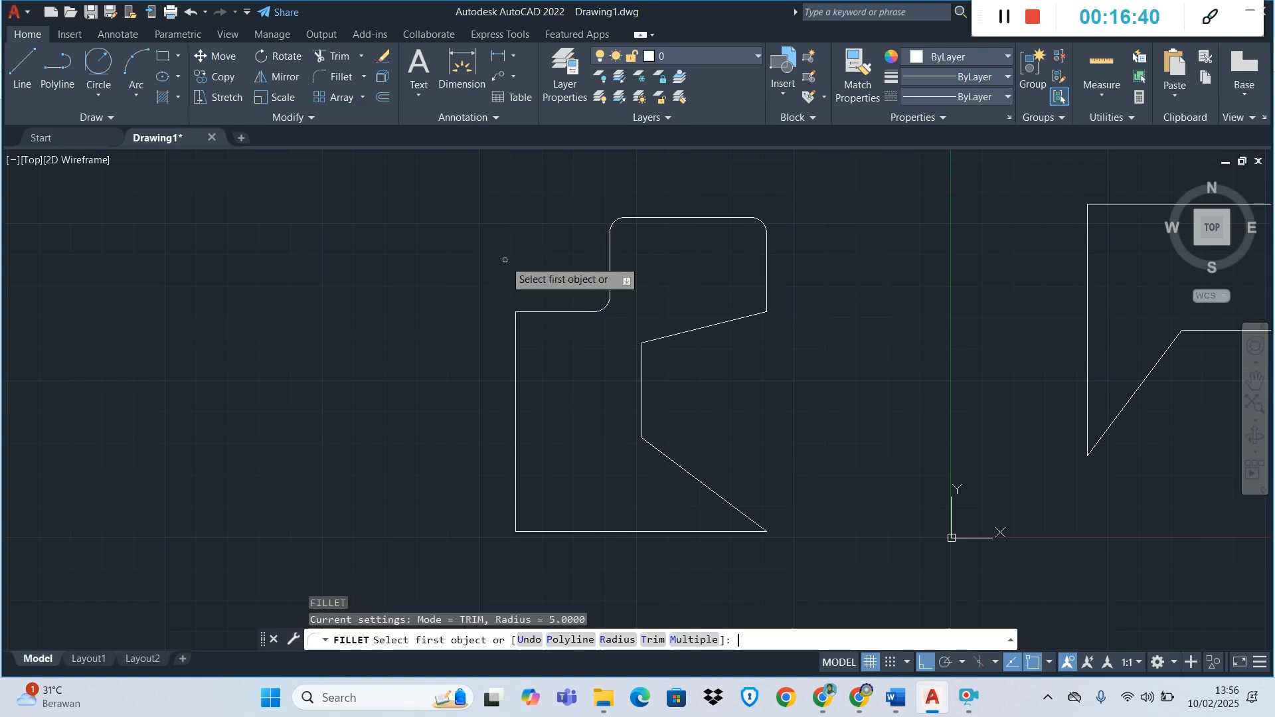
left_click(529, 312)
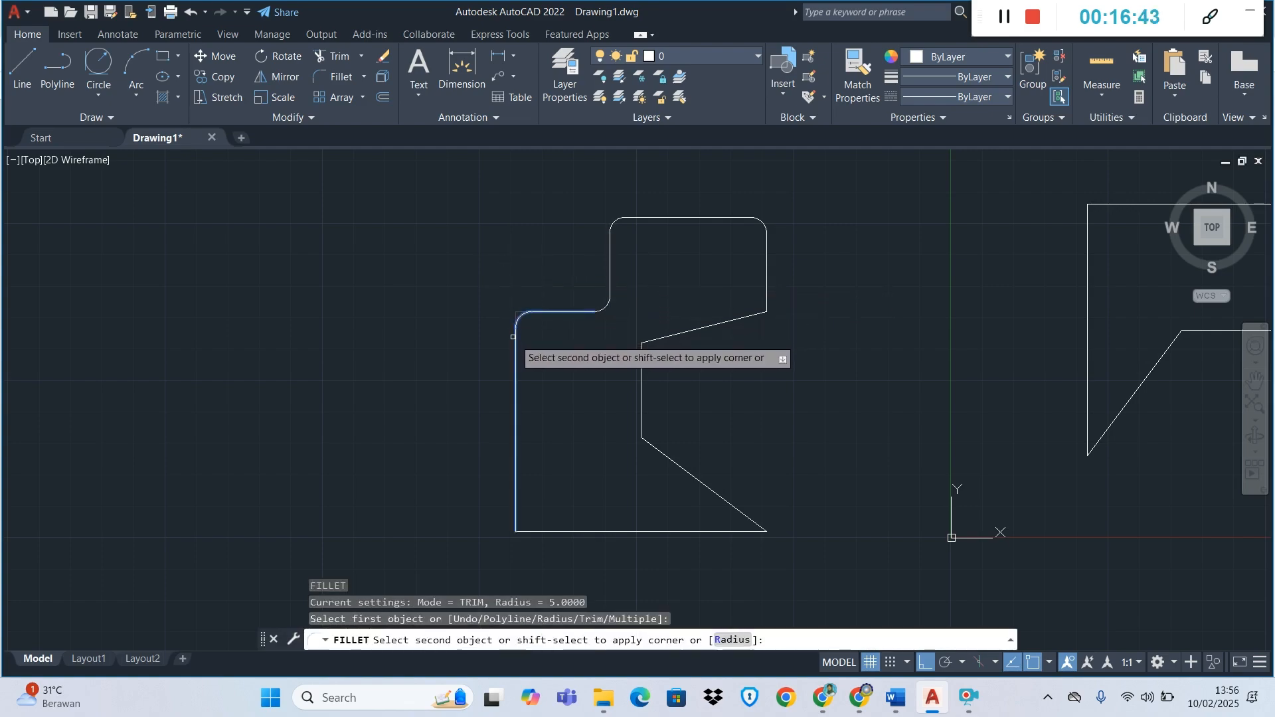
left_click(516, 338)
- Fillet the rotated profile's lower-left corner and the upper block's lower-right corner with a radius of 5
key("Return")
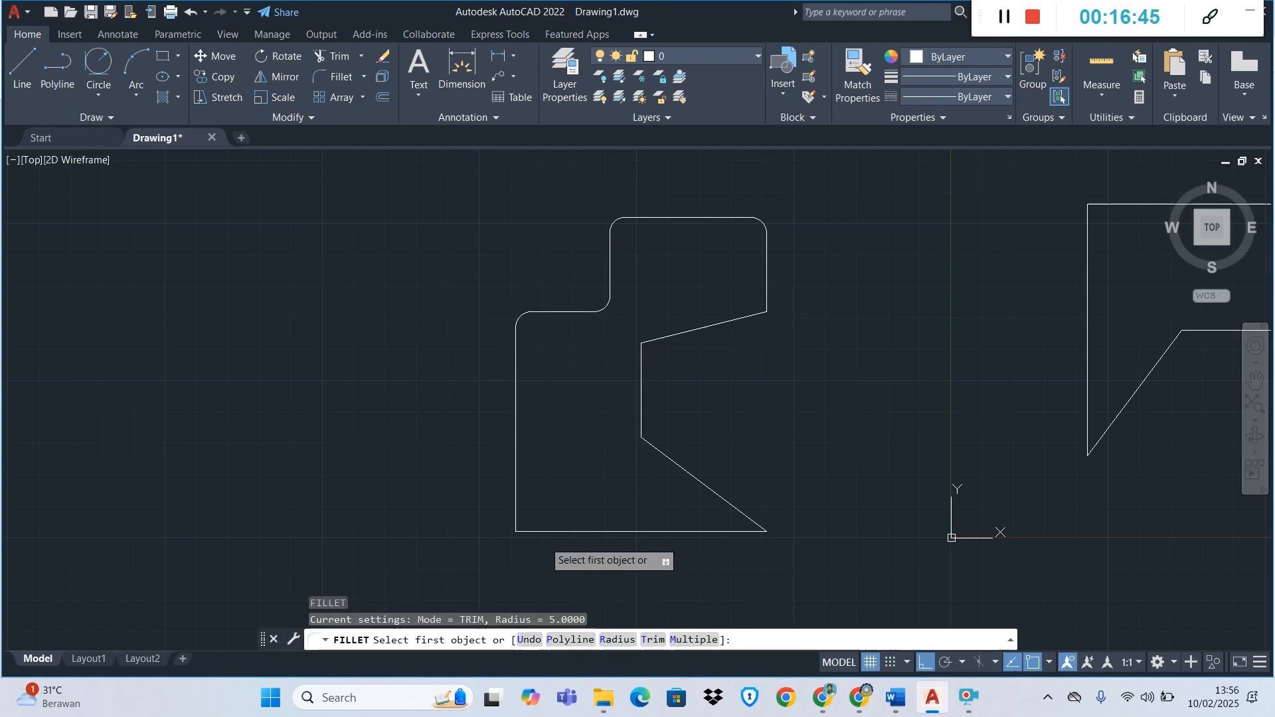
left_click(516, 502)
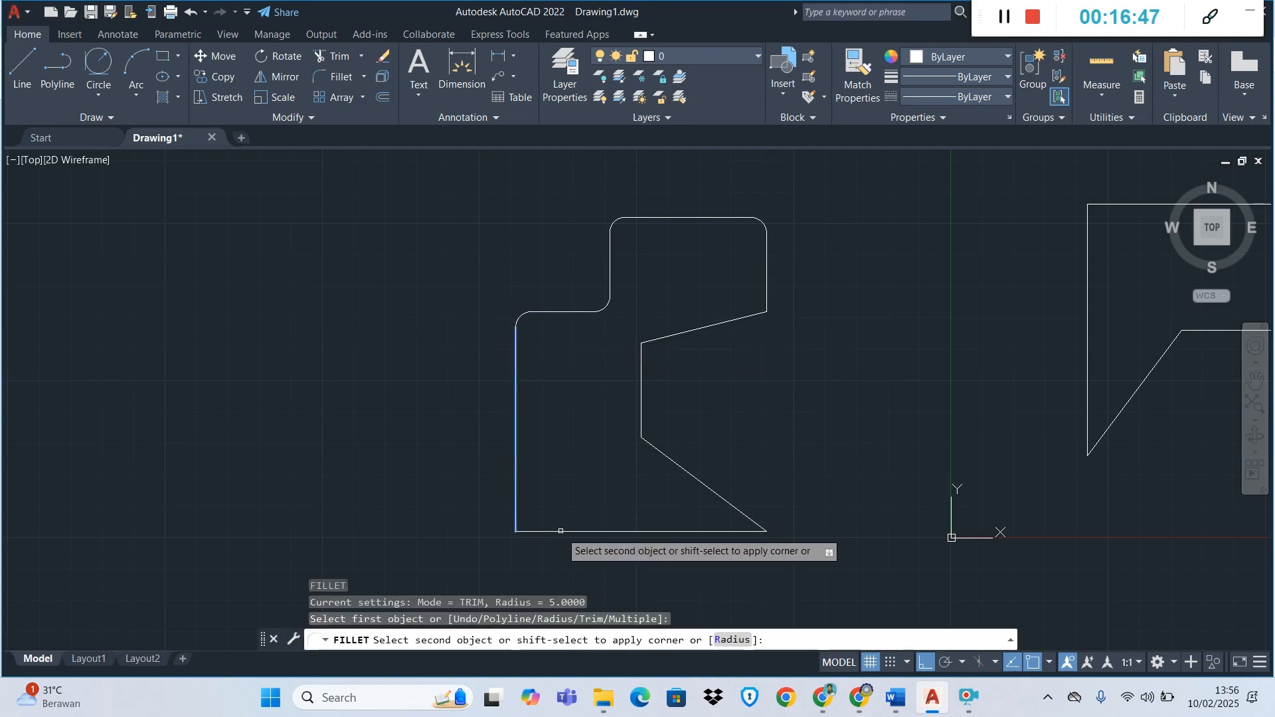
left_click(624, 531)
key("Return")
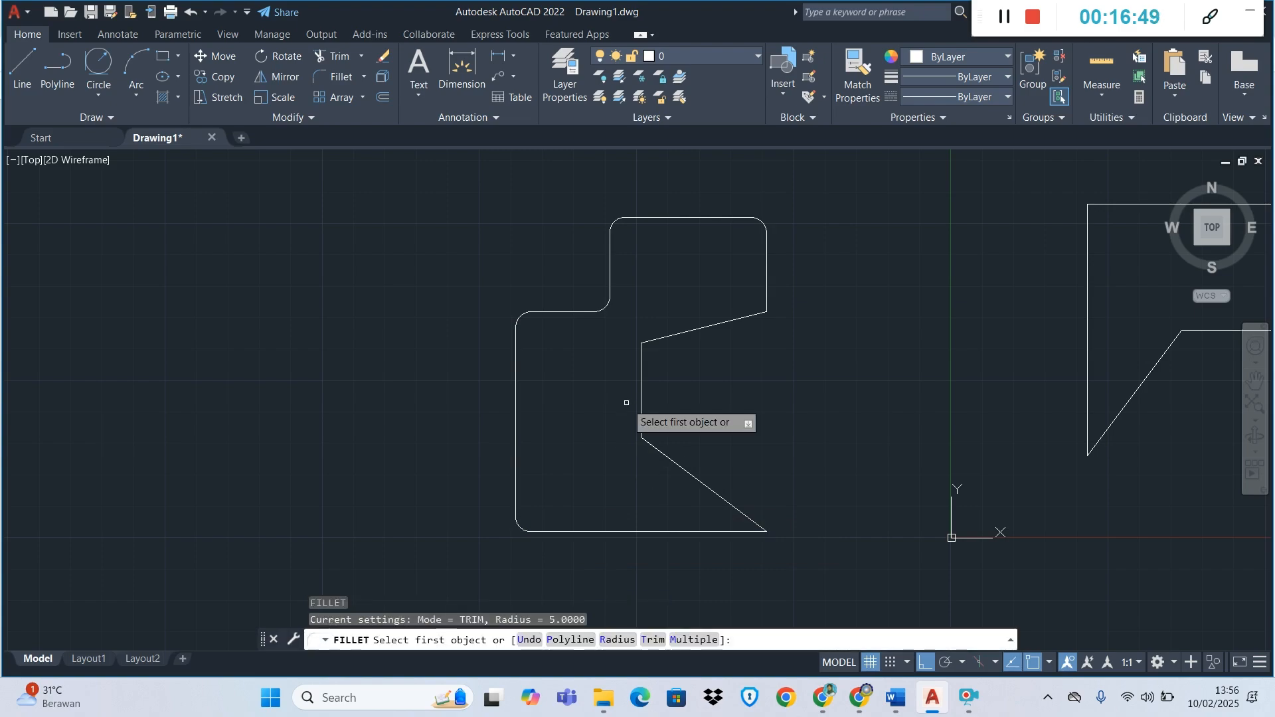
left_click(760, 314)
left_click(767, 291)
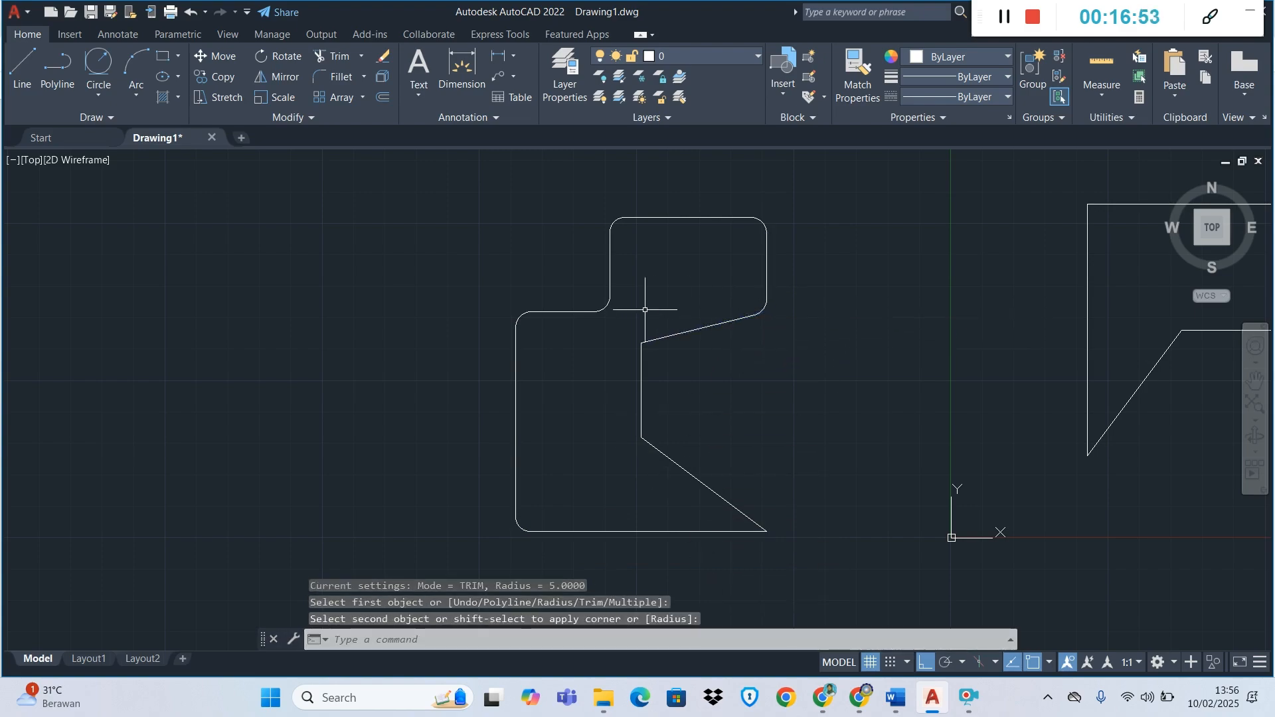
- Fillet both ends of the short vertical edge in the rotated profile's right-hand recess with a radius of 5
key("Return")
left_click(643, 343)
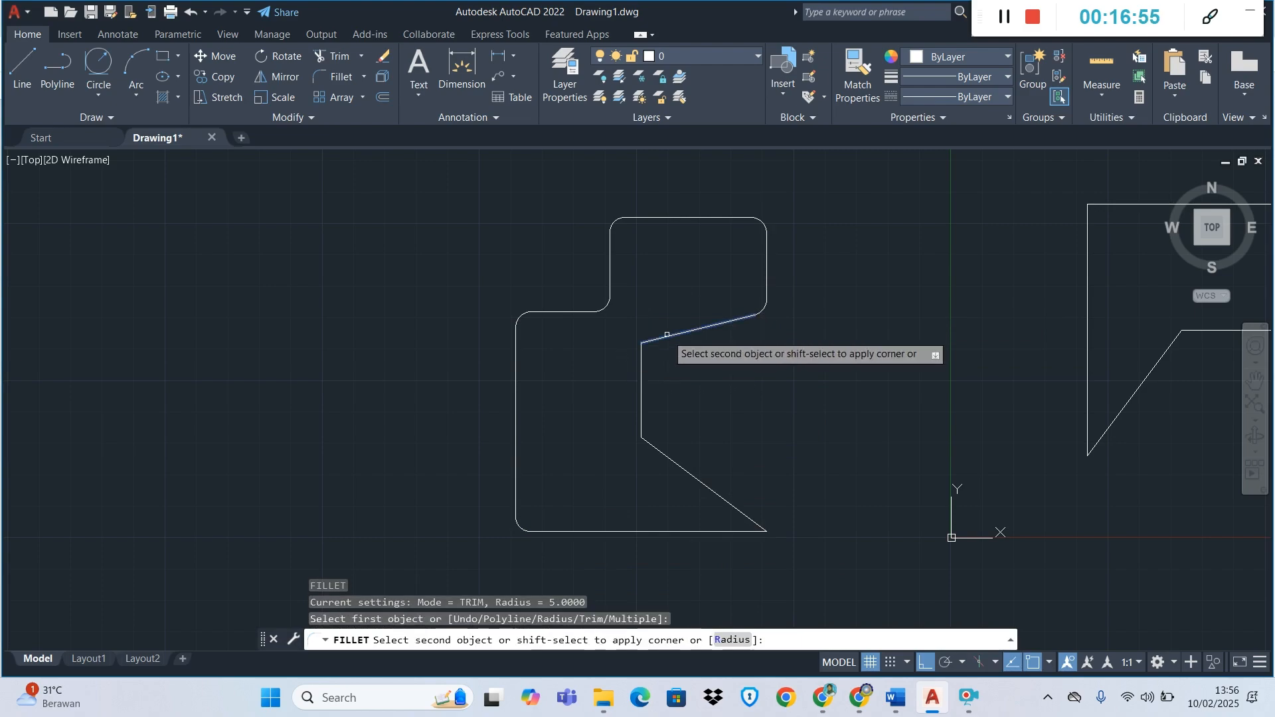
left_click(640, 366)
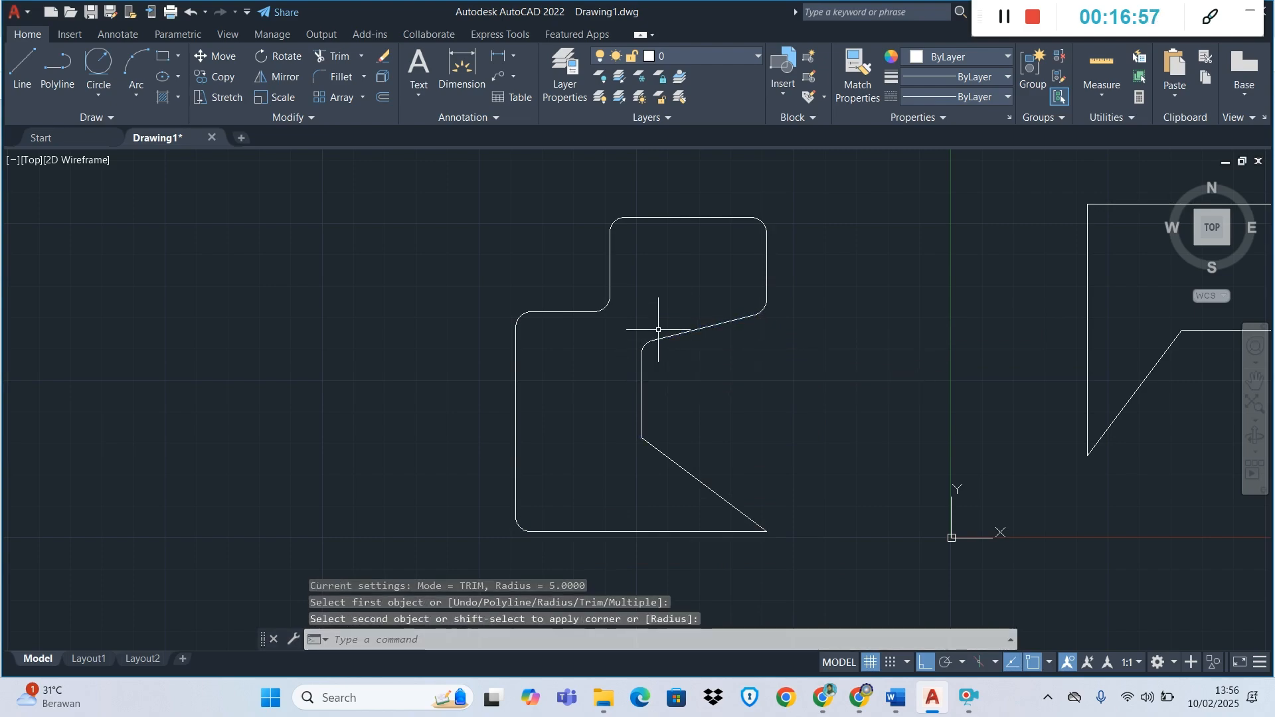
key("Return")
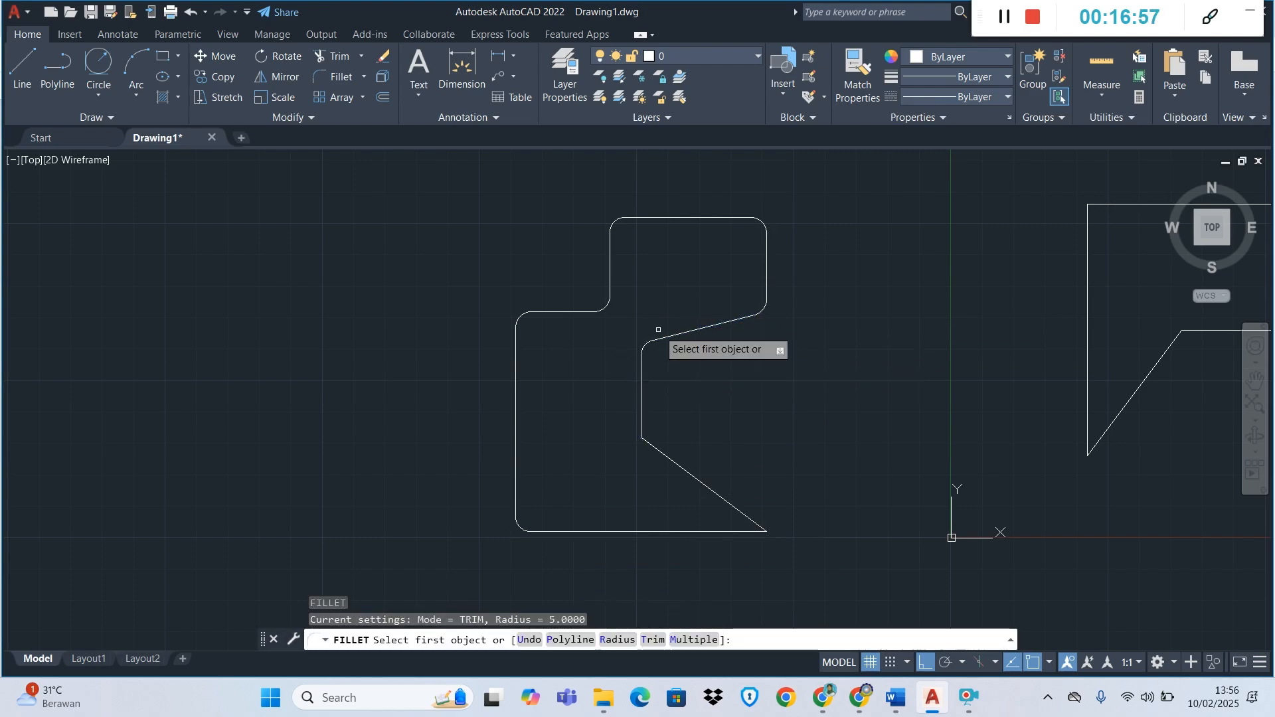
left_click(642, 417)
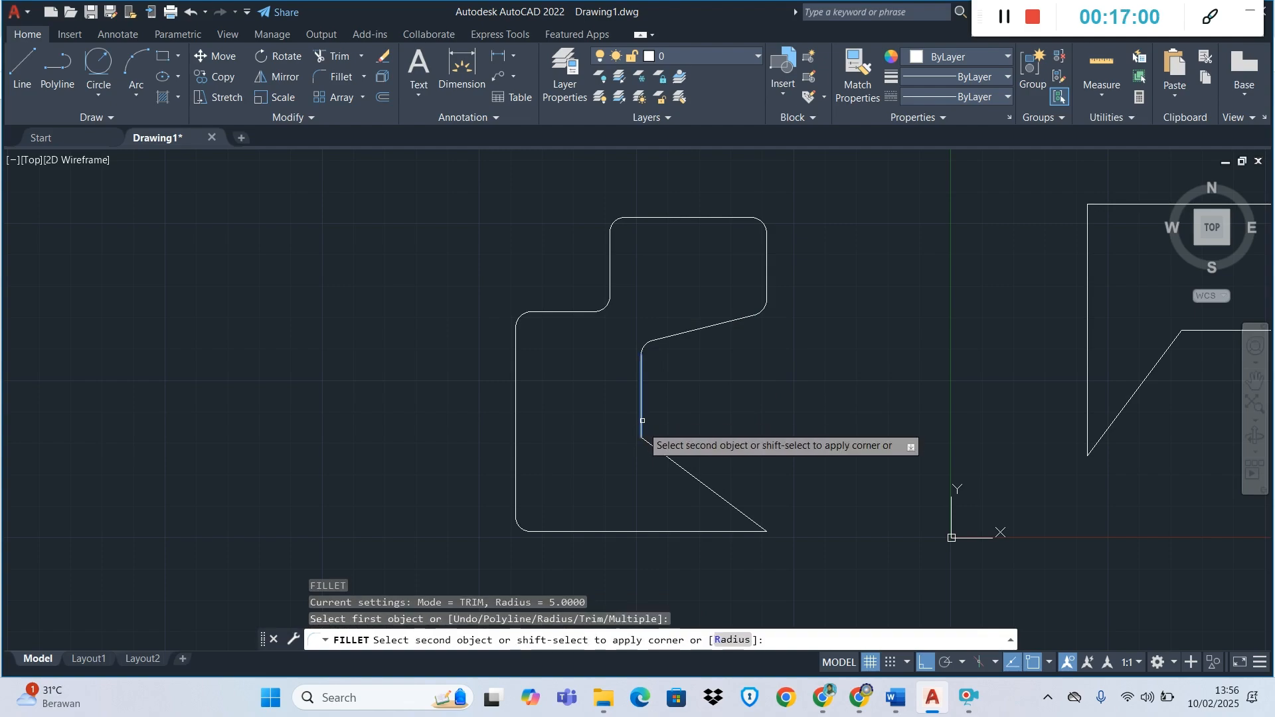
left_click(664, 456)
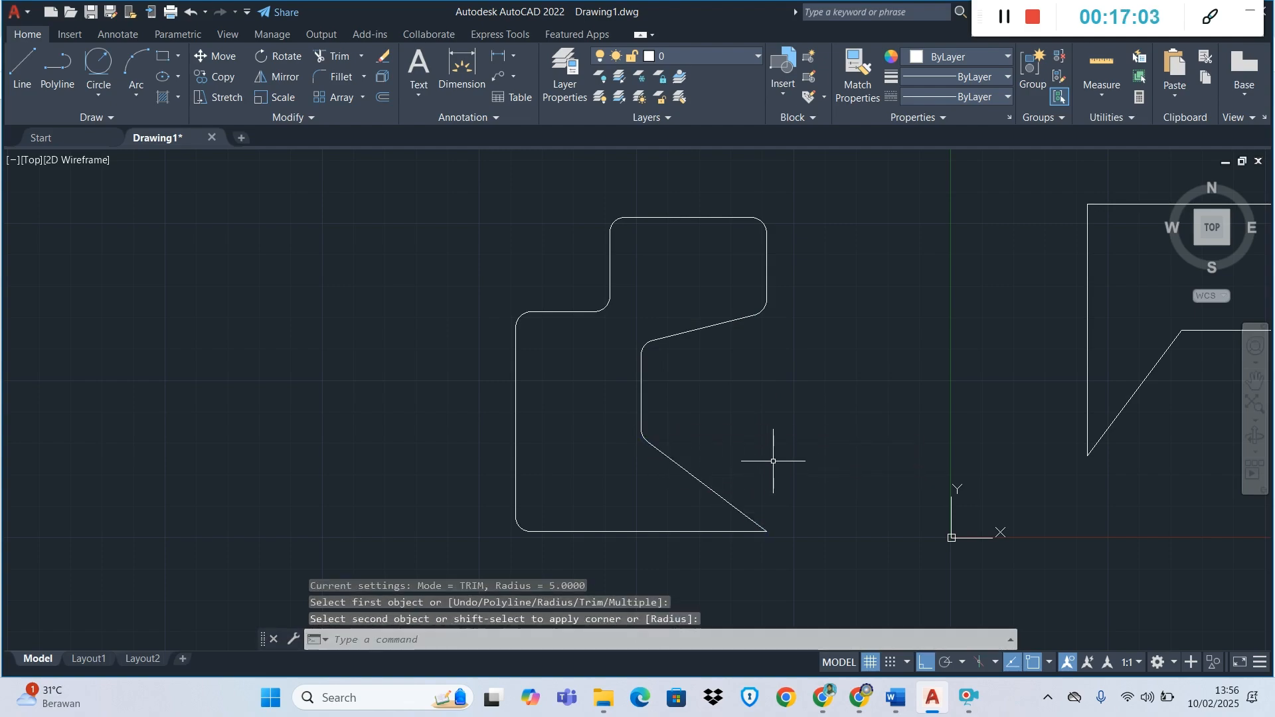
- Fillet the sharp lower-right corner of the rotated profile with a radius of 2
key("Return")
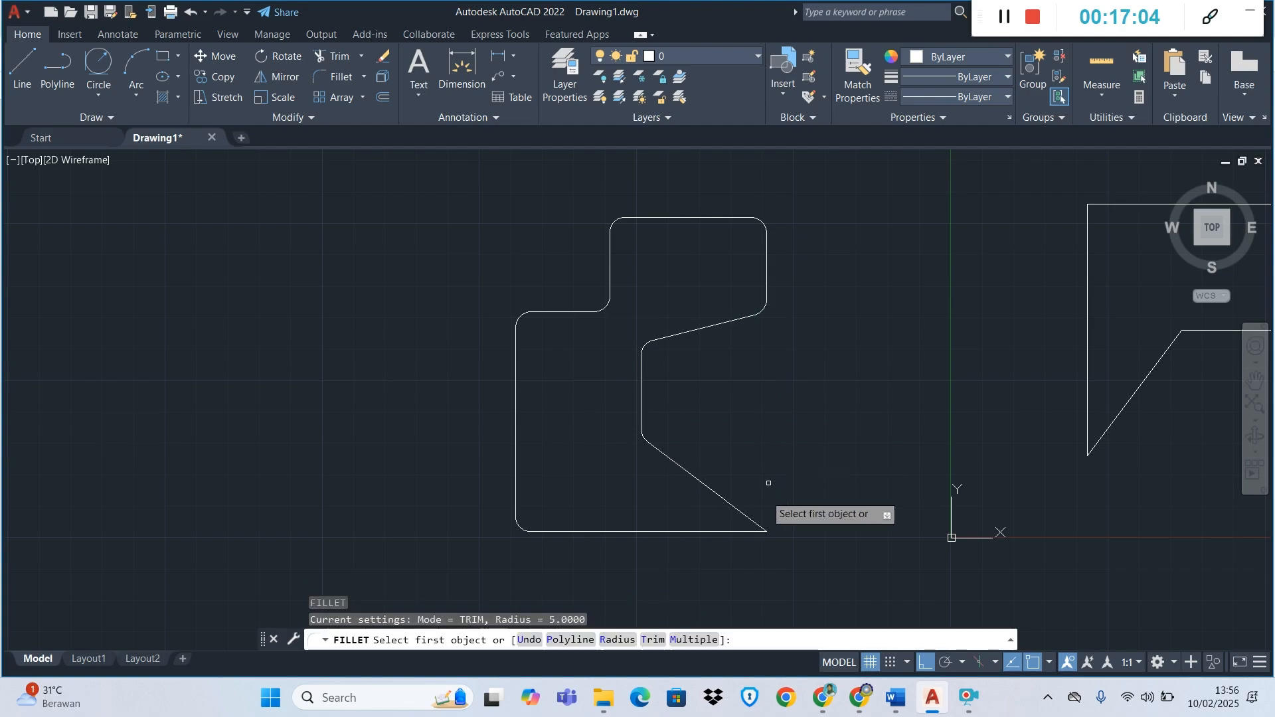
left_click(755, 523)
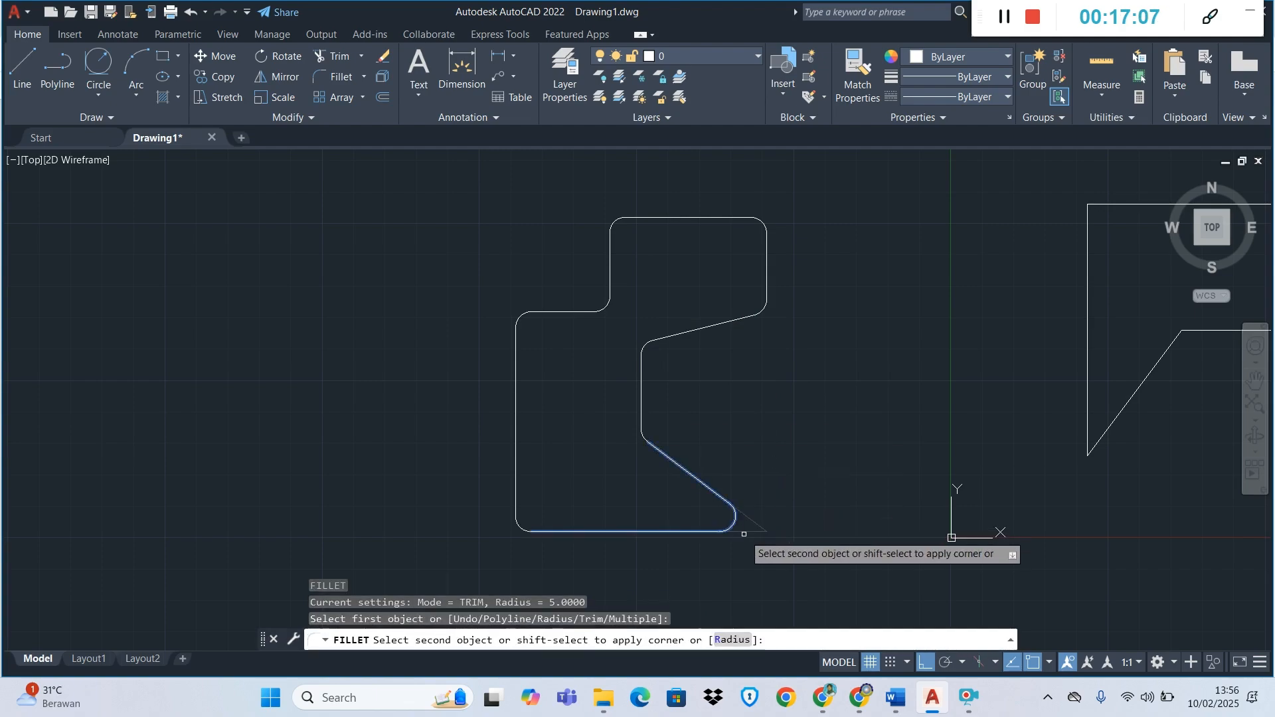
left_click(741, 641)
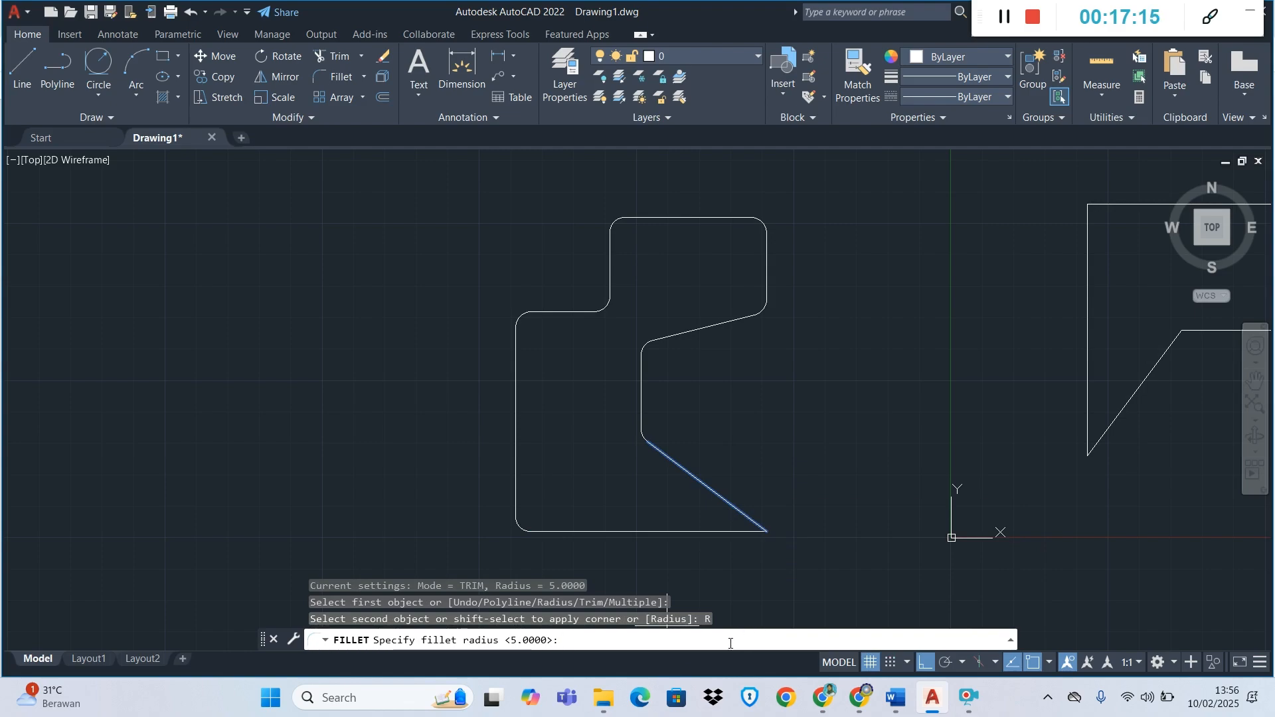
key("Return")
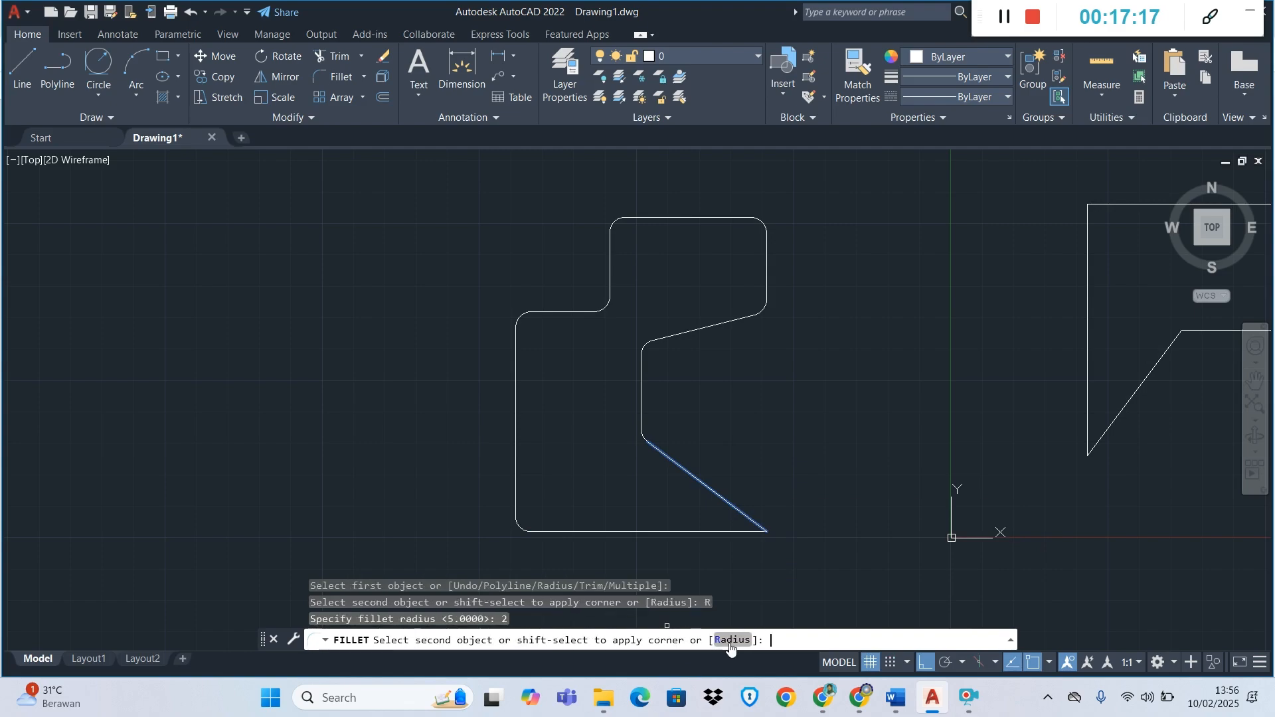
left_click(727, 529)
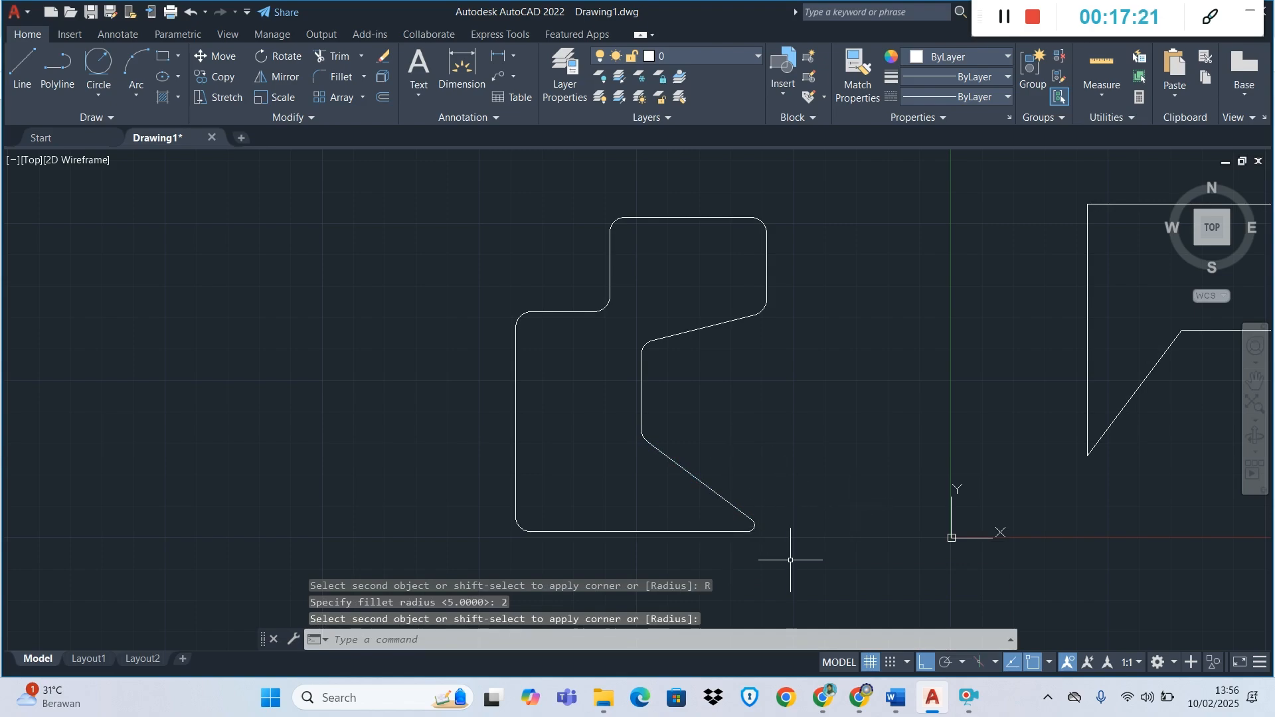
- Copy the whole filleted profile straight up, placing a single copy above the original
scroll(771, 417, "down", 4)
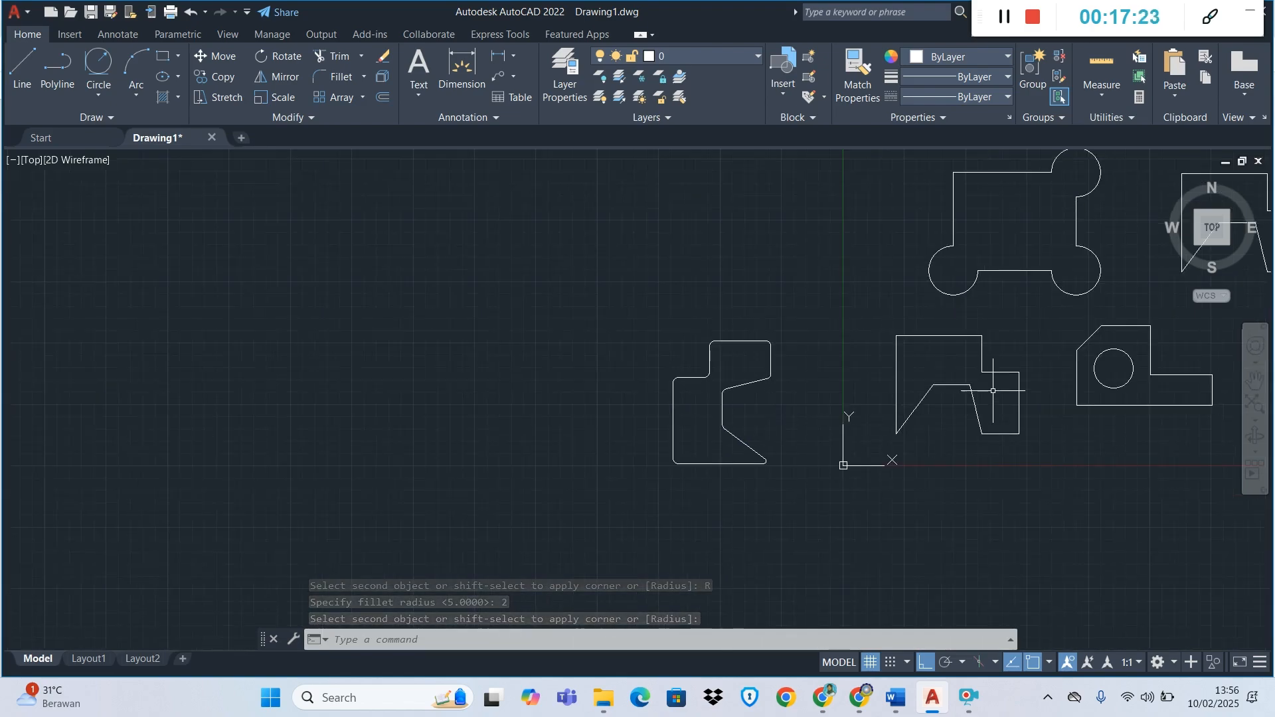
scroll(754, 385, "up", 4)
scroll(756, 388, "down", 2)
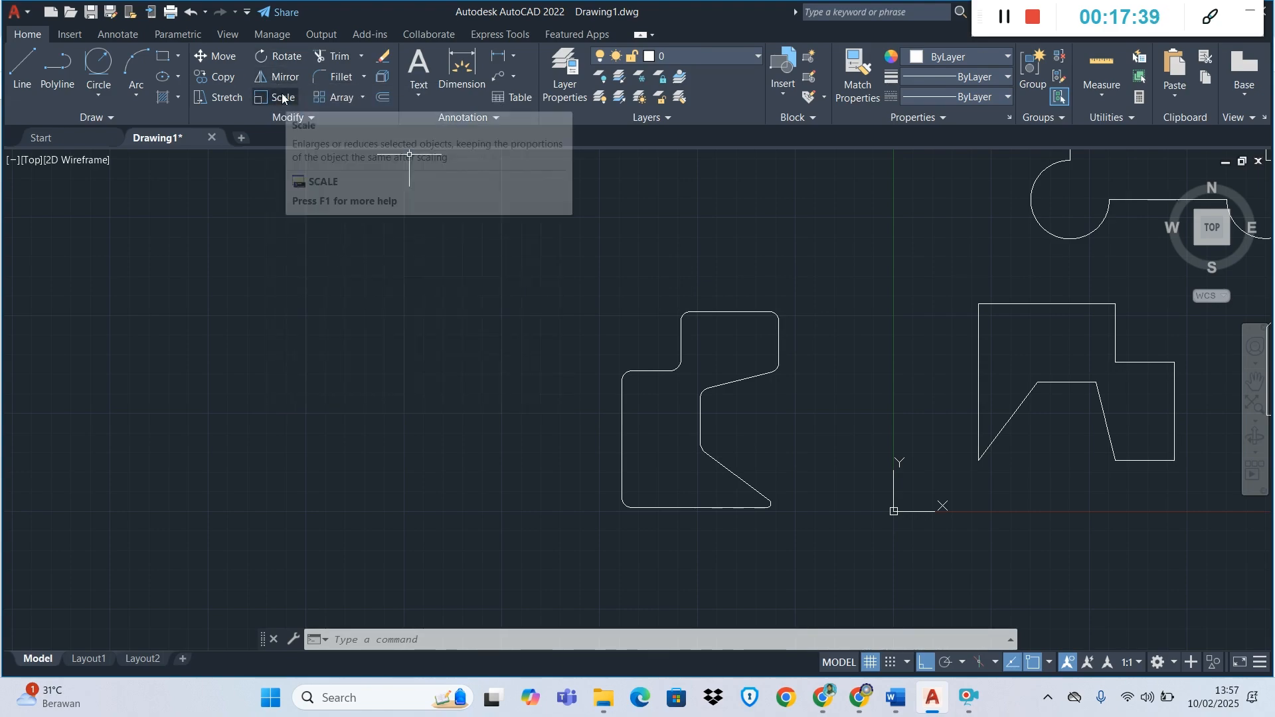
scroll(808, 411, "down", 4)
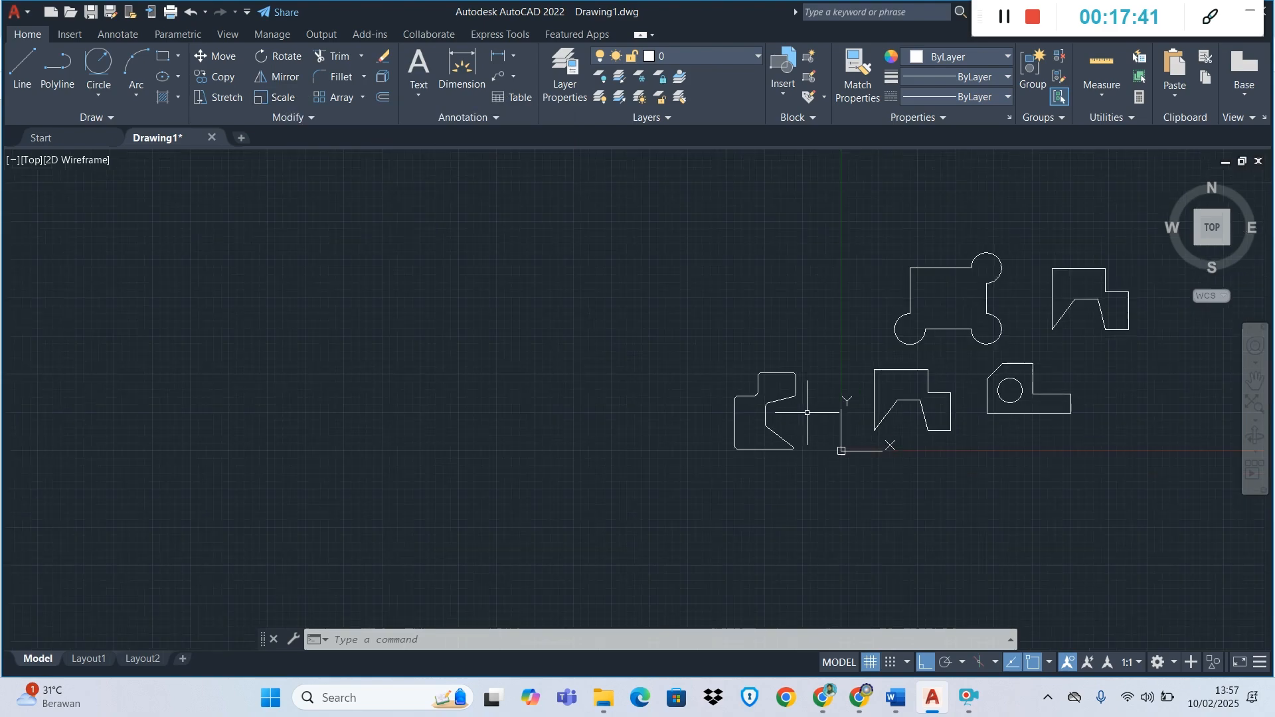
scroll(805, 412, "up", 2)
left_click(803, 490)
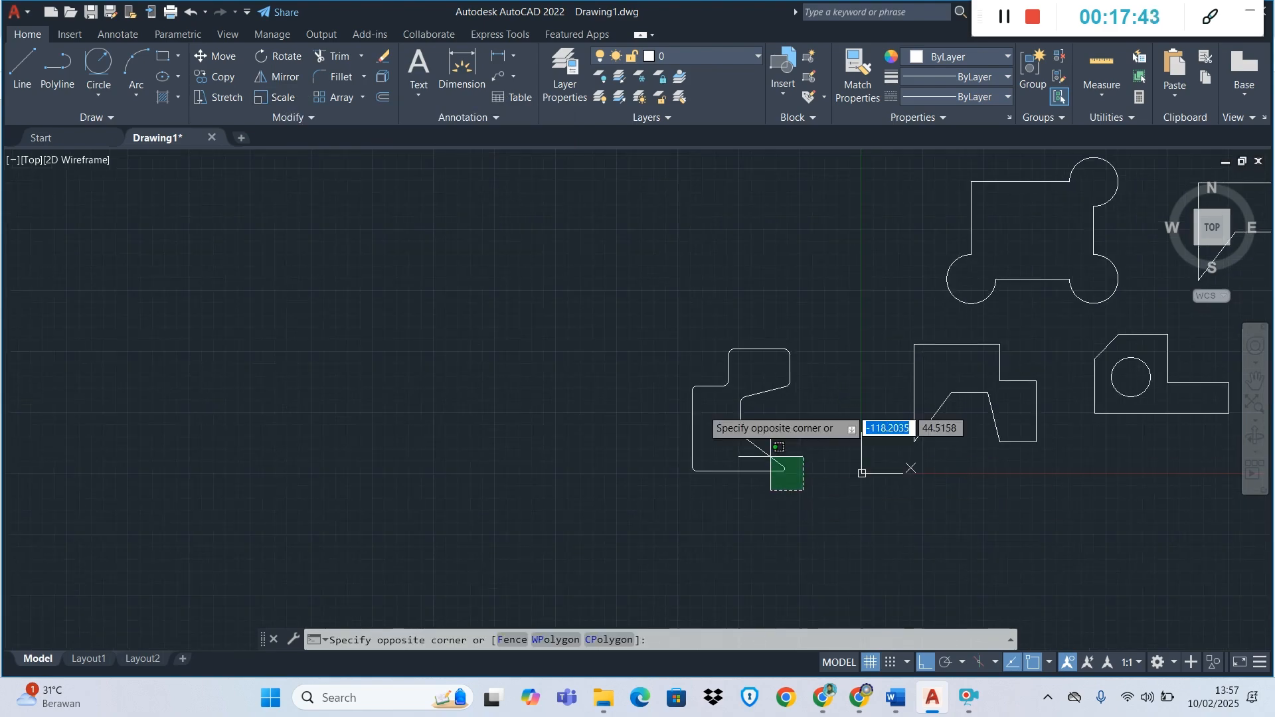
left_click(649, 332)
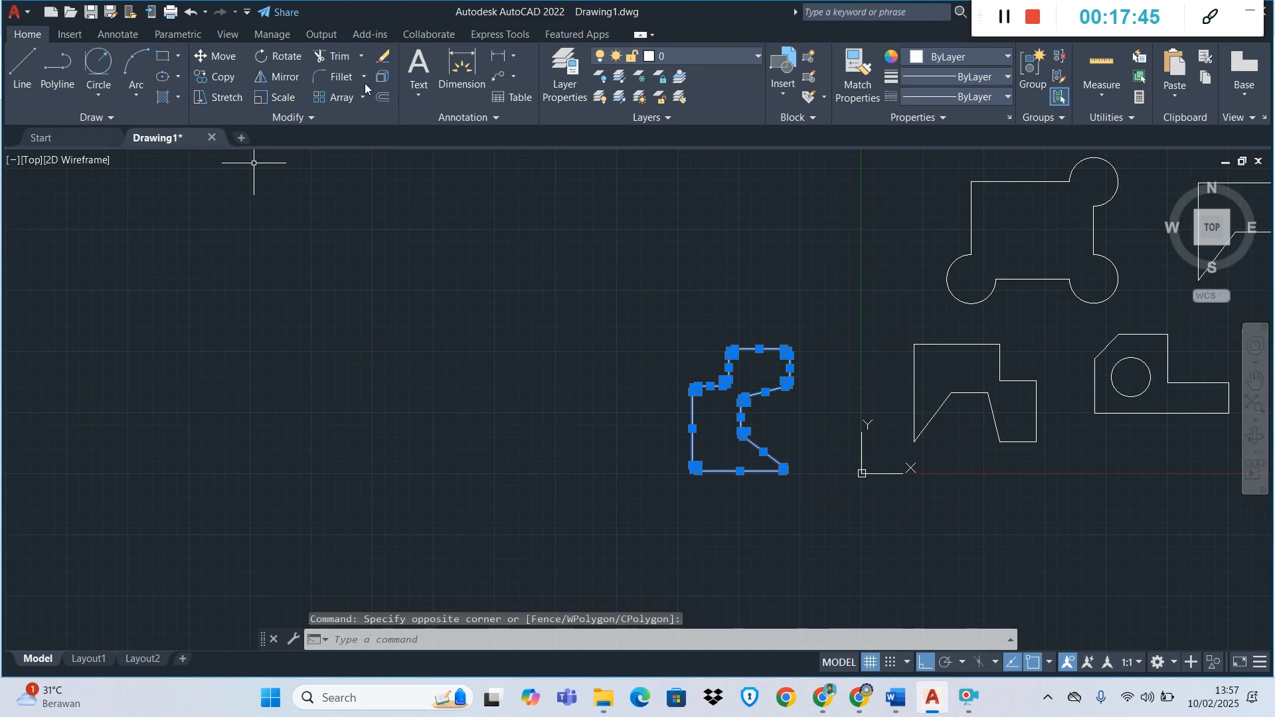
left_click(213, 76)
left_click(724, 423)
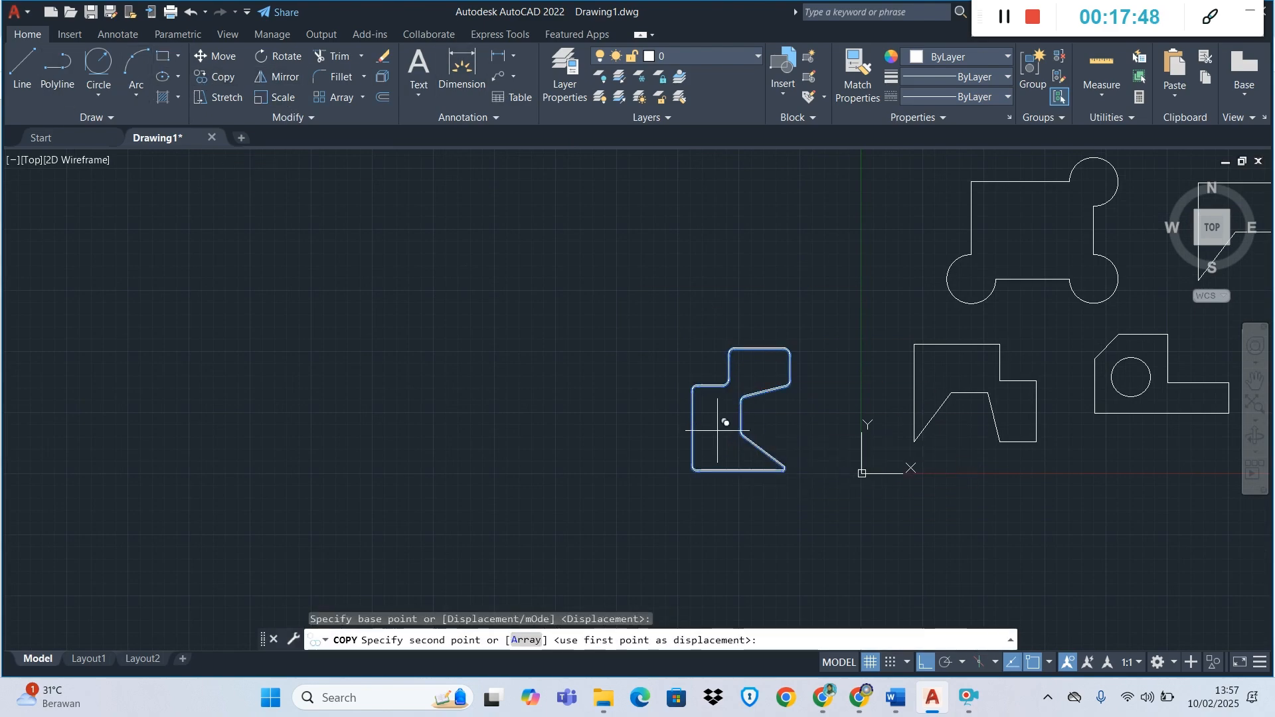
left_click(740, 269)
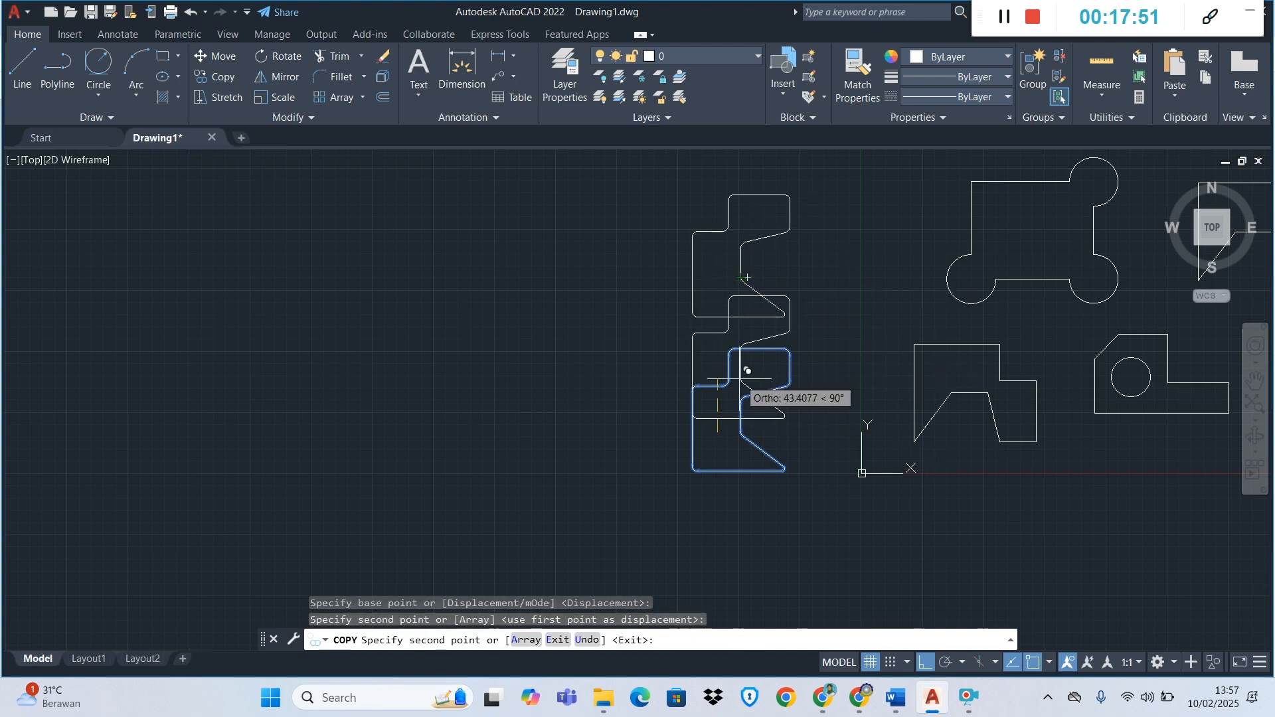
key("Escape")
- Draw a vertical line just to the left of the upper copy as a mirror axis
scroll(744, 382, "down", 3)
scroll(740, 386, "up", 5)
scroll(740, 385, "down", 2)
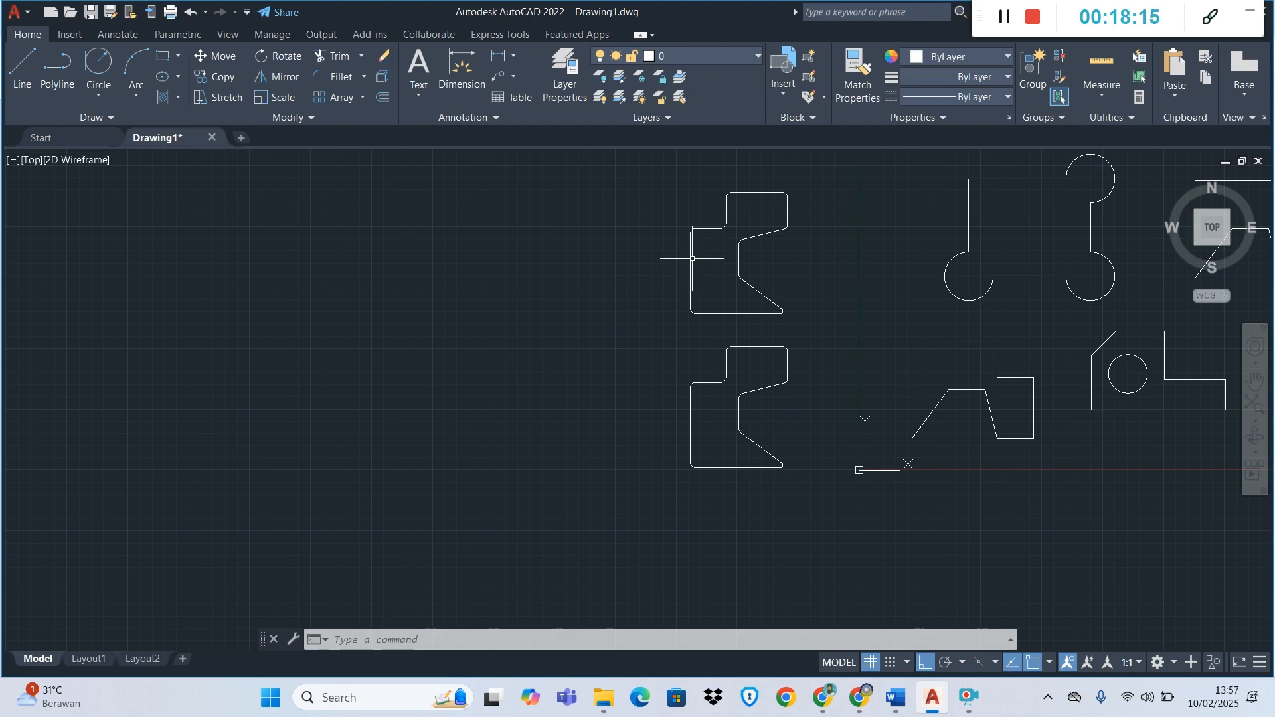
left_click(22, 69)
left_click(640, 213)
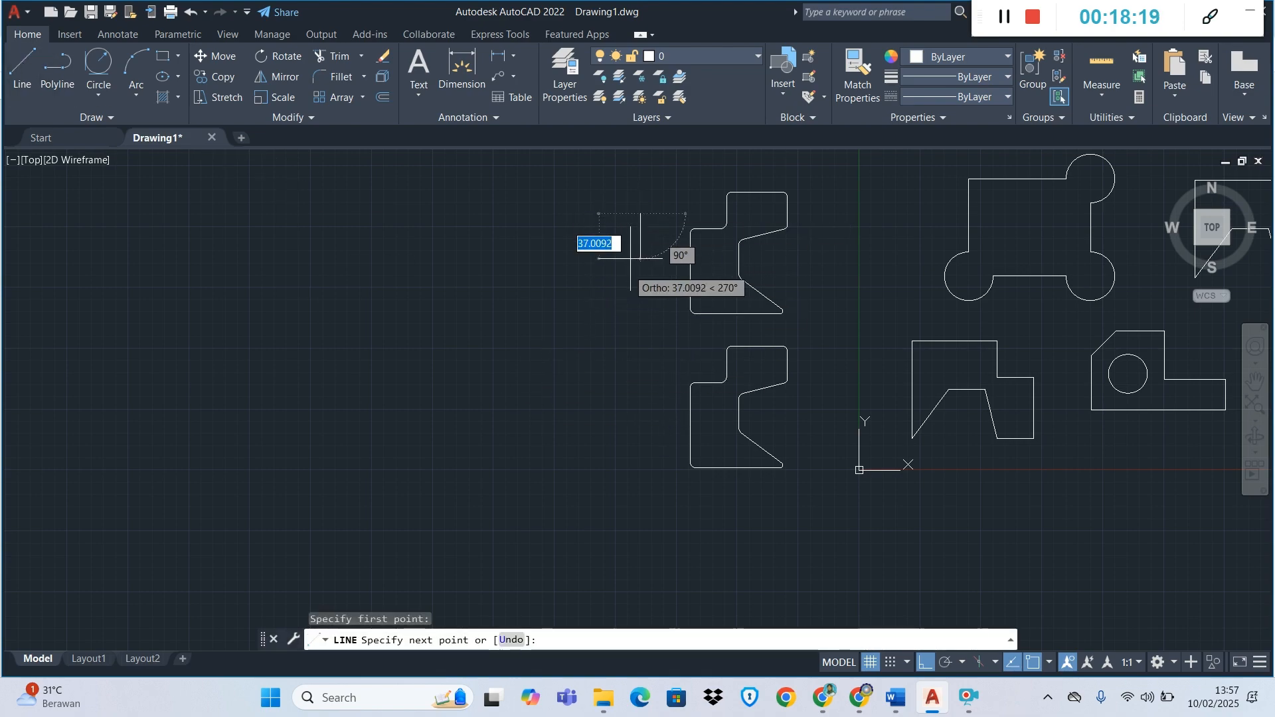
left_click(640, 319)
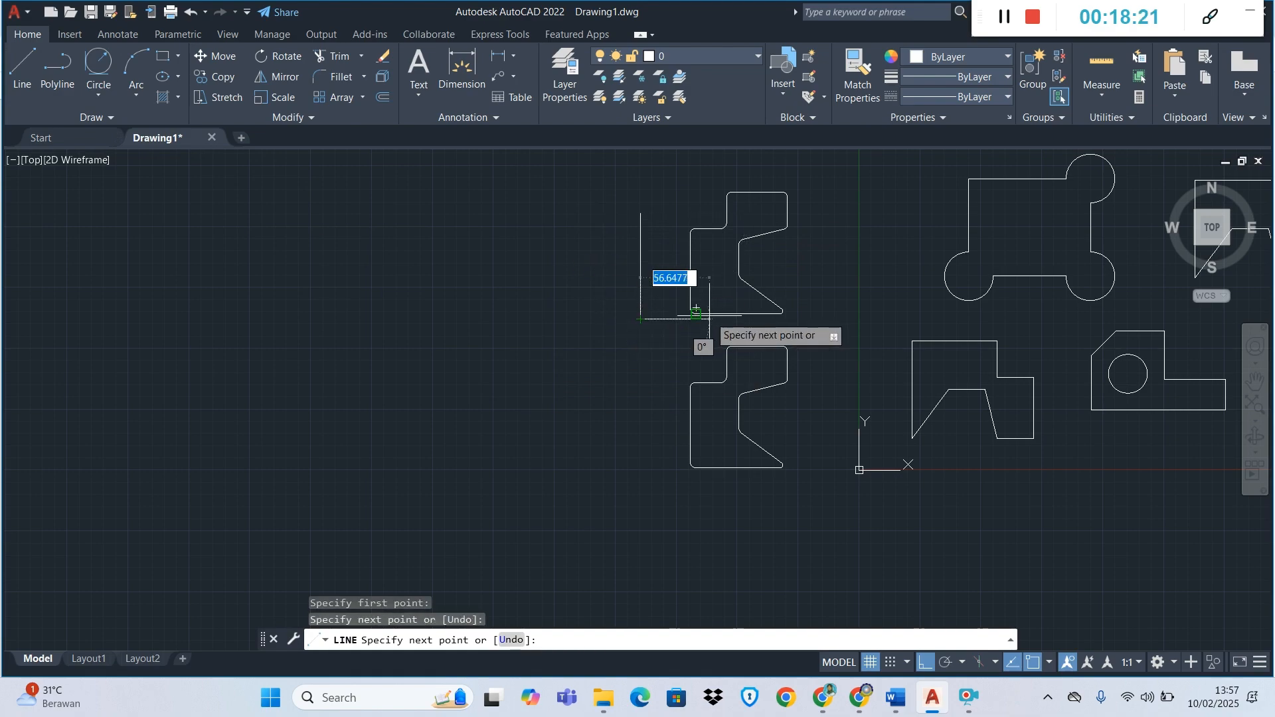
key("Return")
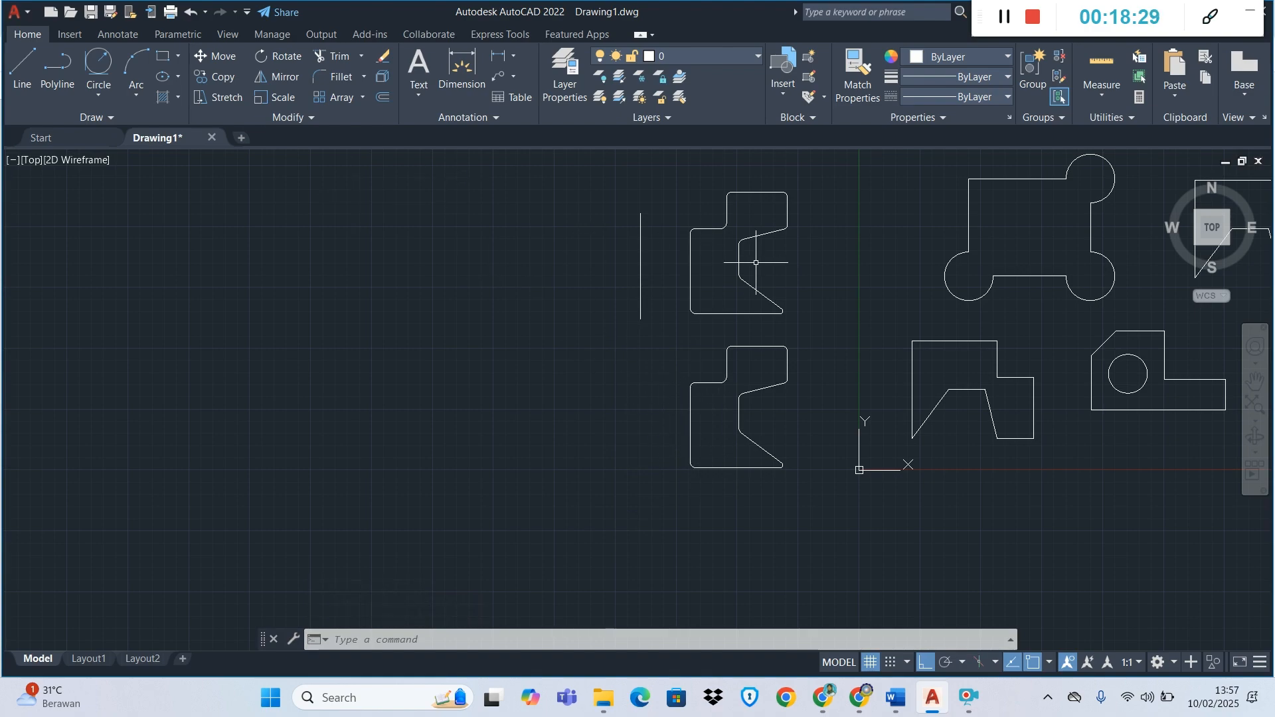
- Mirror the upper copy of the filleted profile across the vertical line, erasing the source objects
left_click(285, 78)
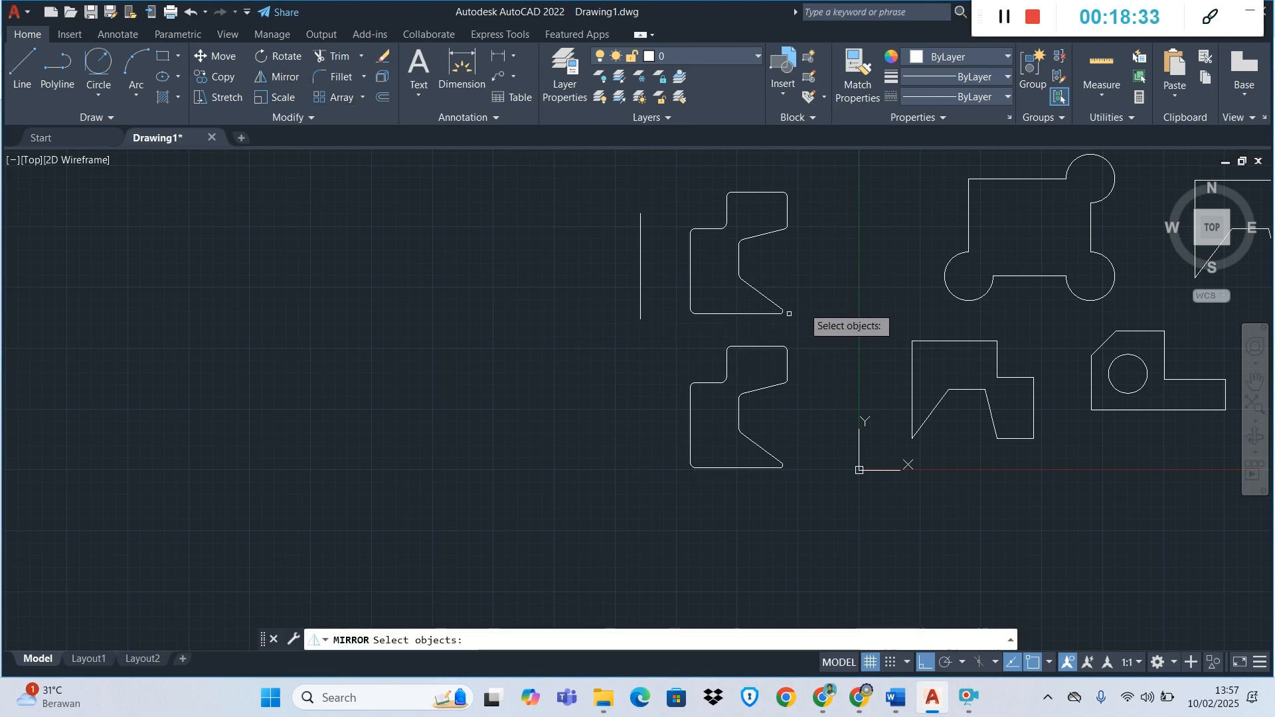
left_click(809, 338)
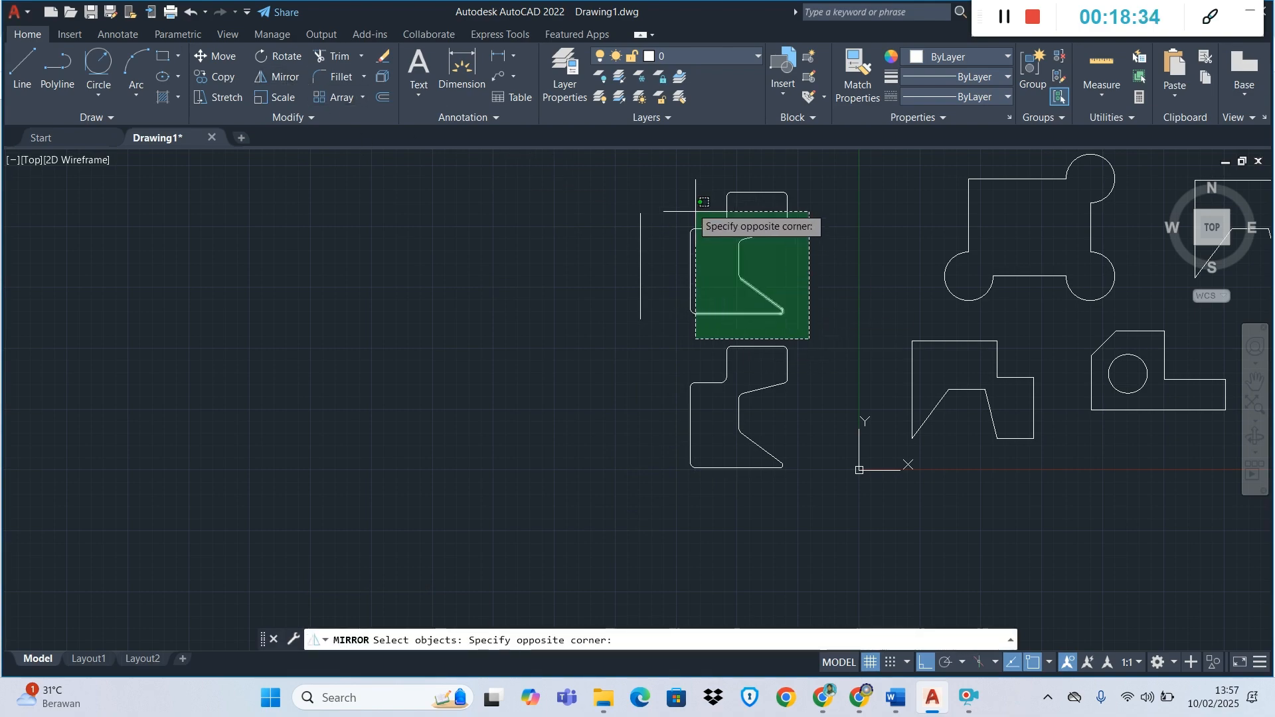
left_click(675, 177)
key("Return")
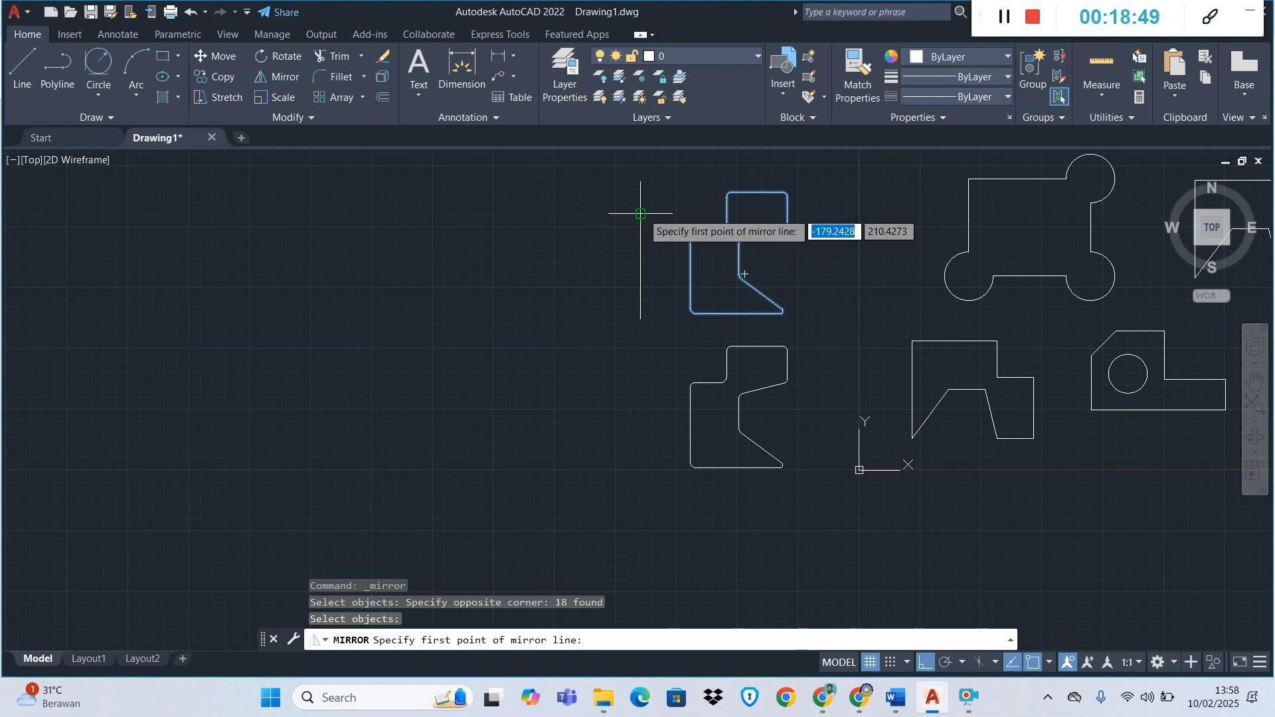
left_click(640, 214)
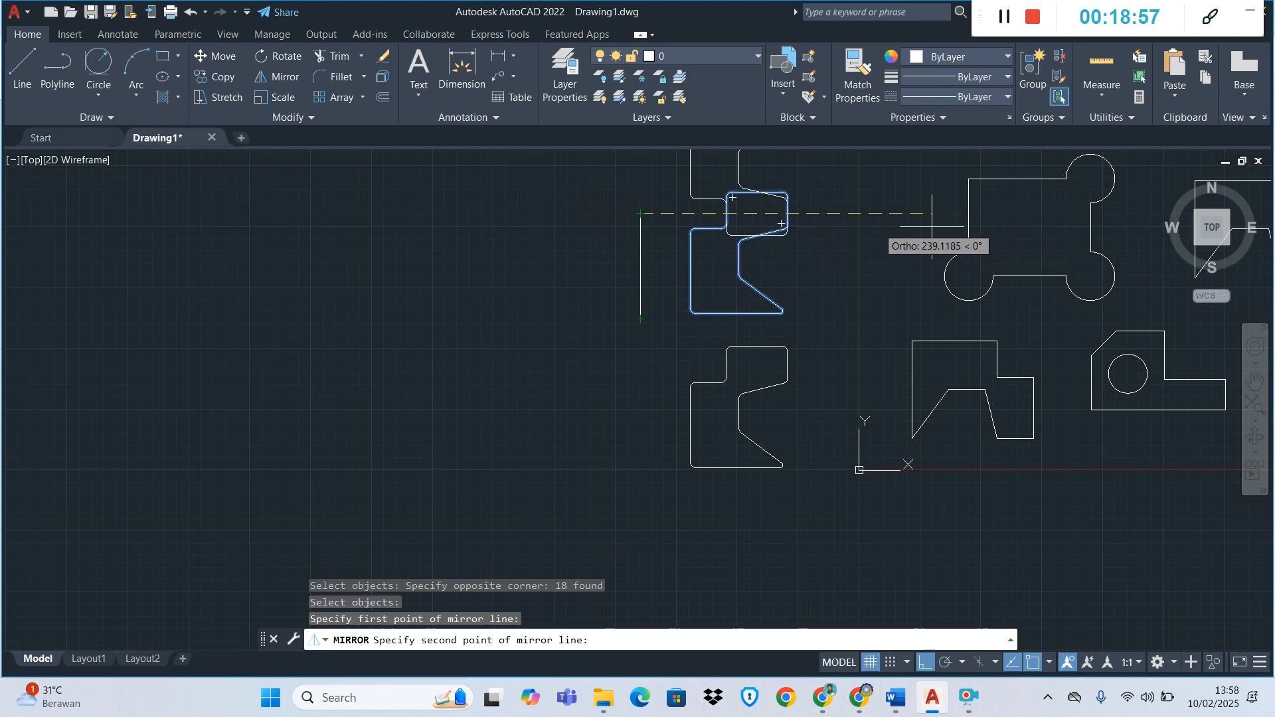
left_click(640, 319)
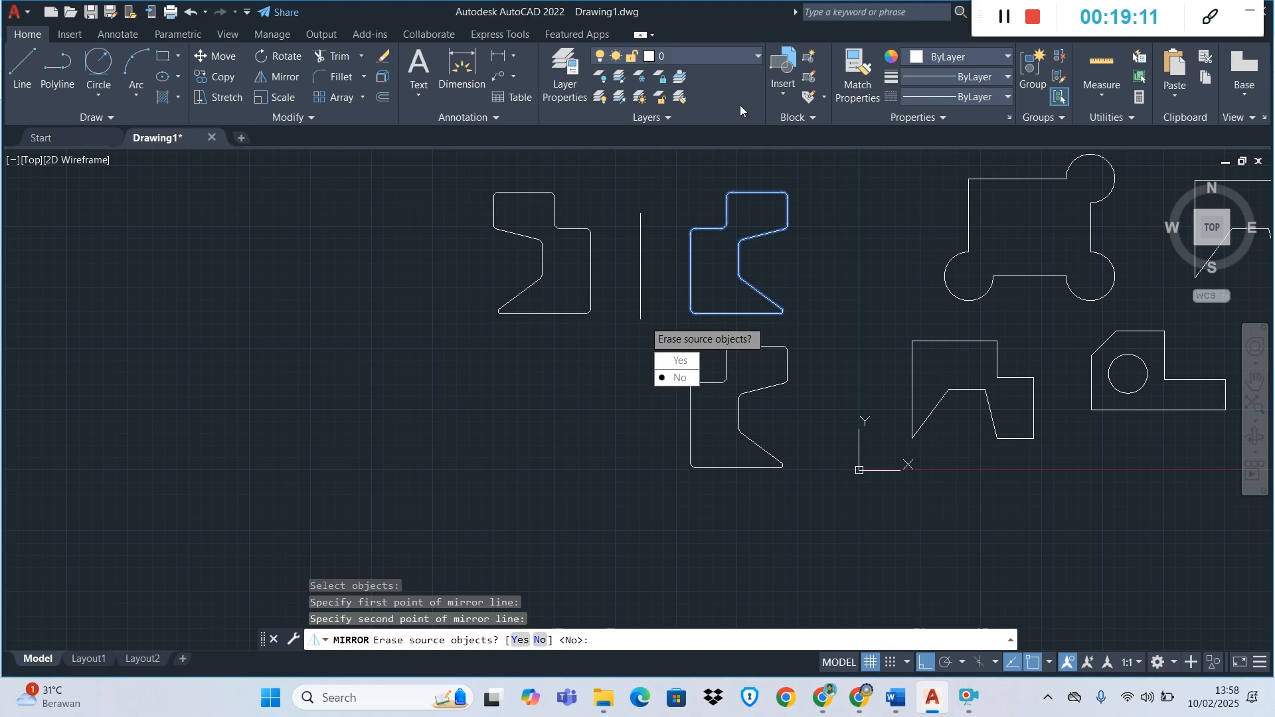
left_click(691, 363)
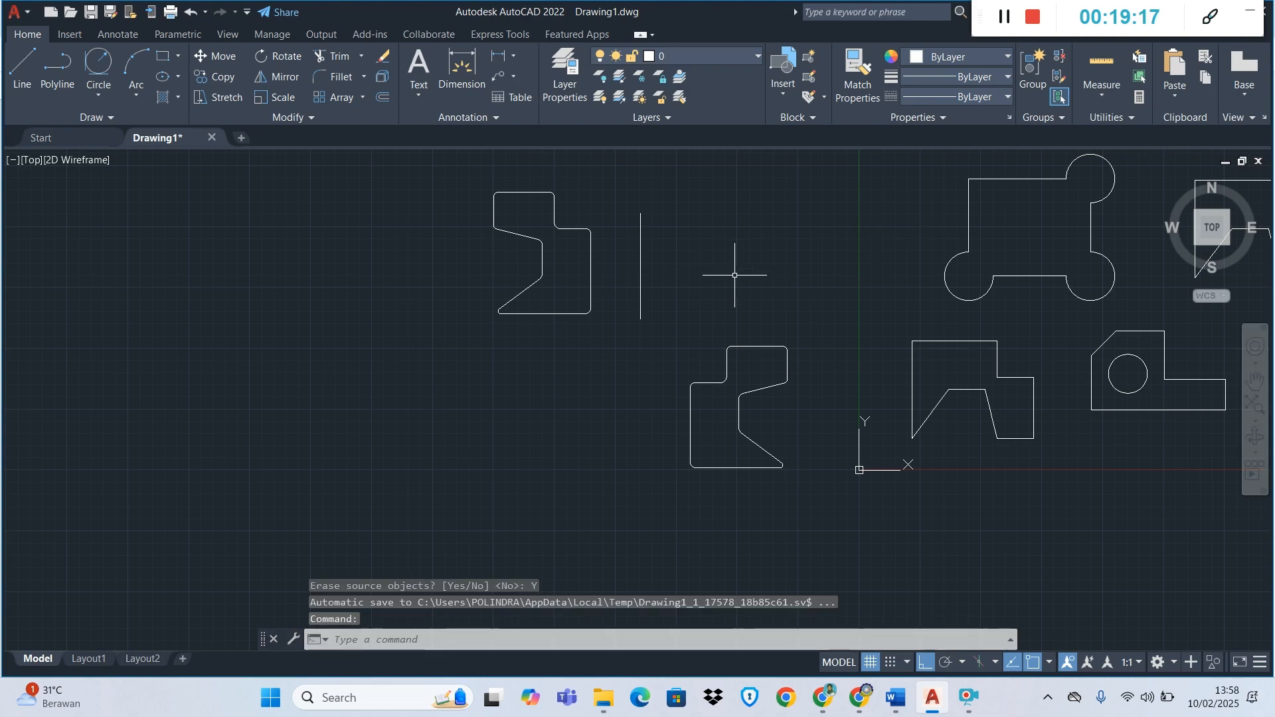
- Mirror the lower filleted profile across its own straight left vertical edge, keeping the source objects
left_click(274, 88)
left_click(823, 497)
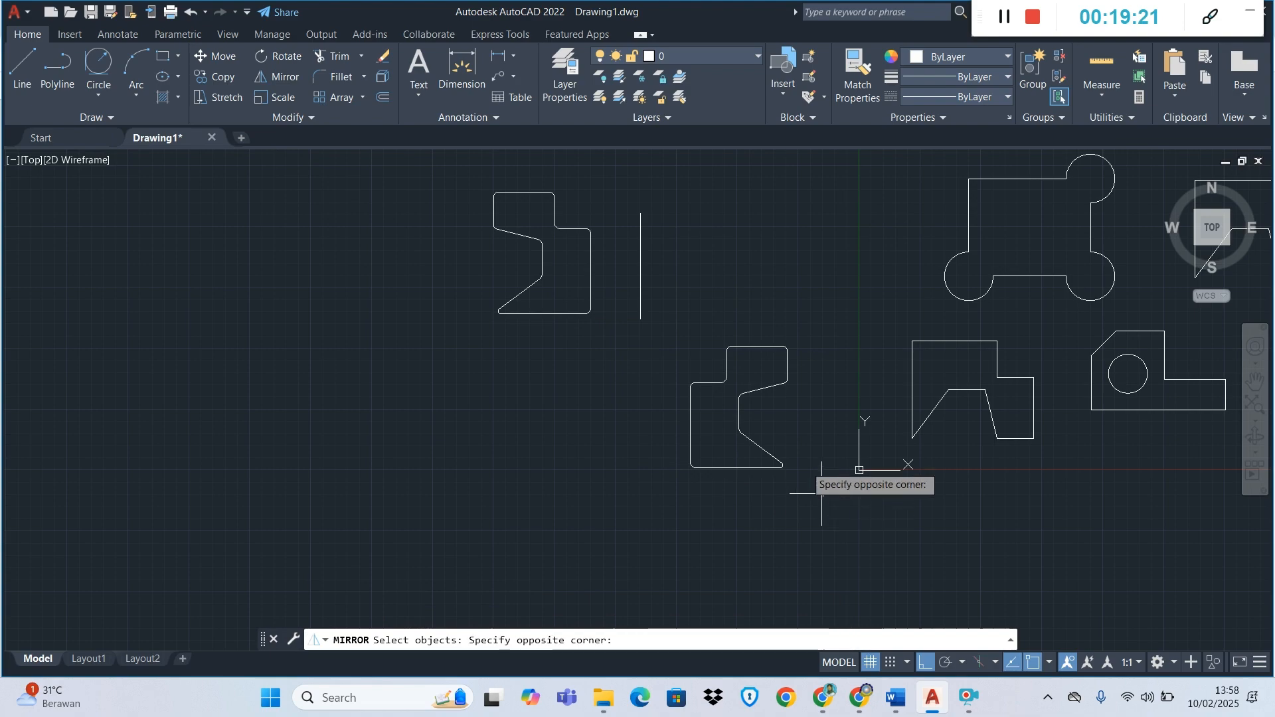
left_click(660, 322)
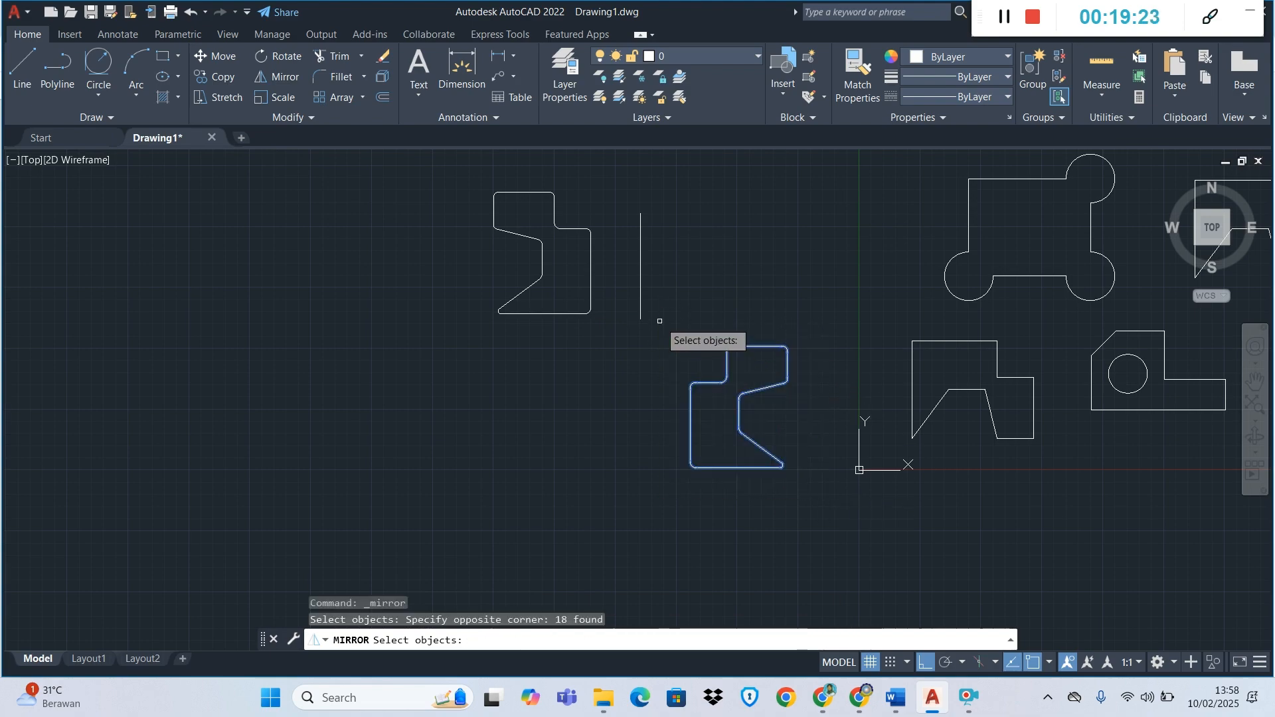
key("Return")
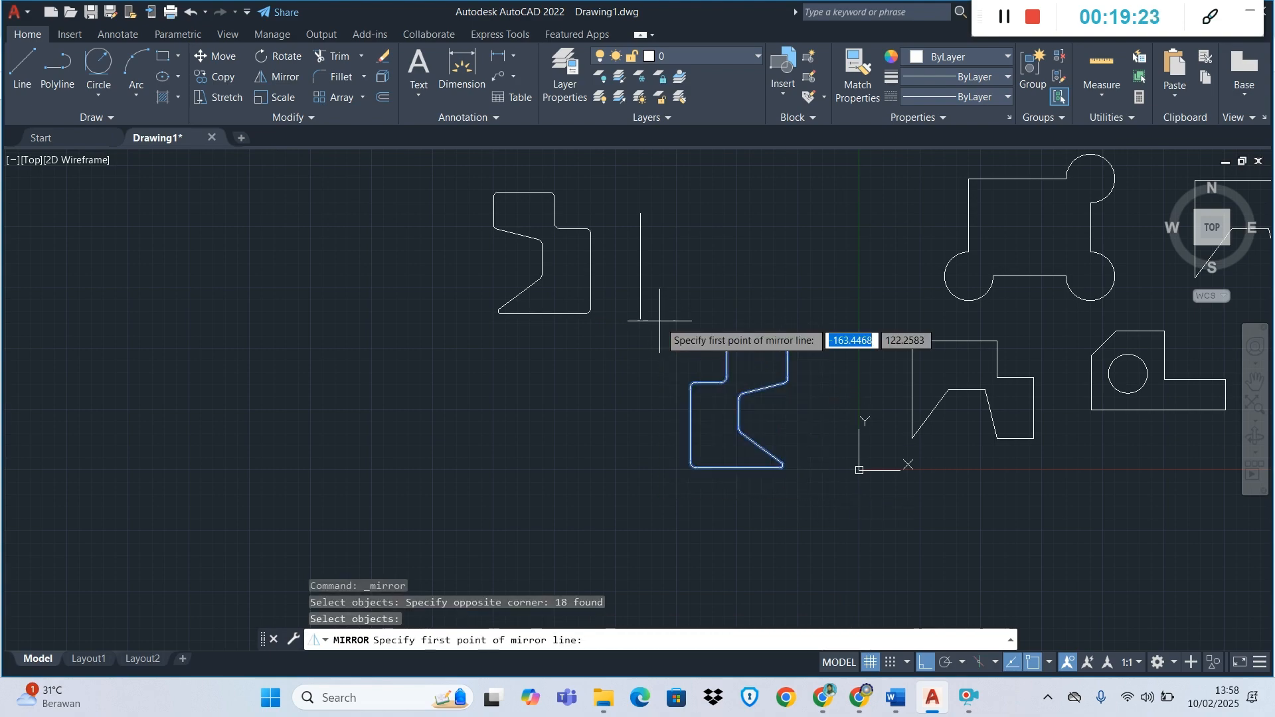
left_click(690, 389)
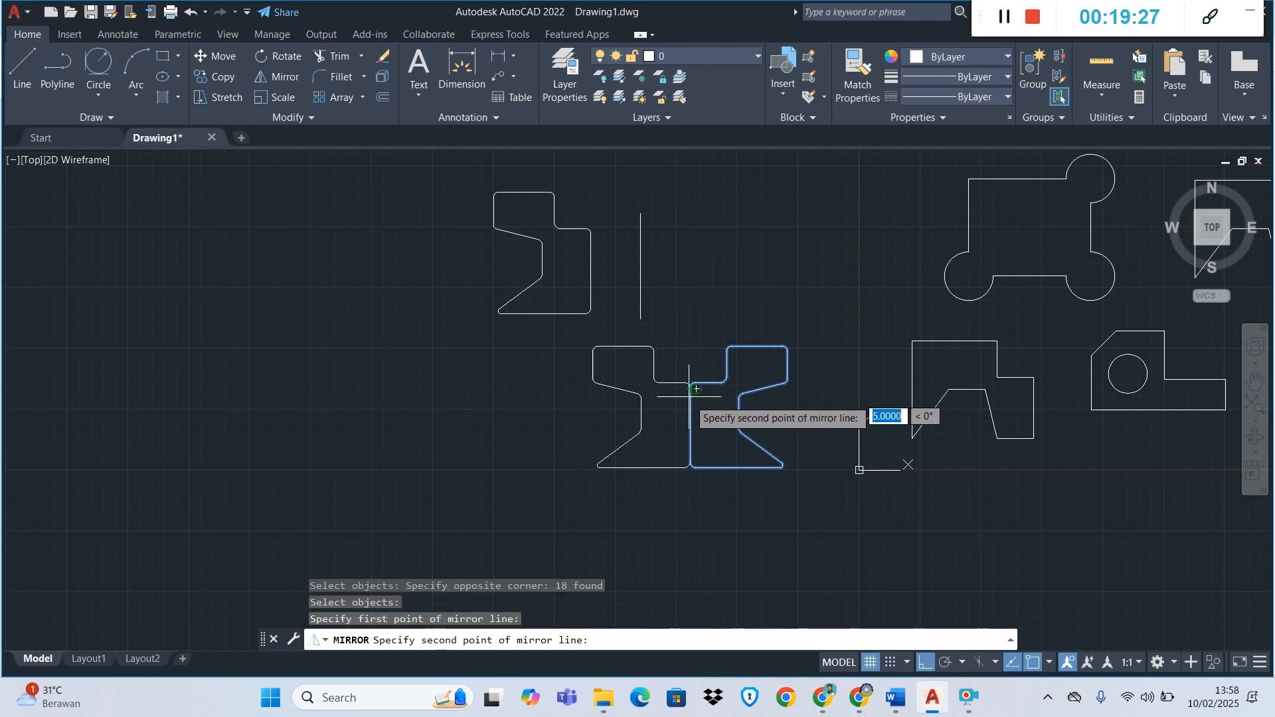
left_click(689, 464)
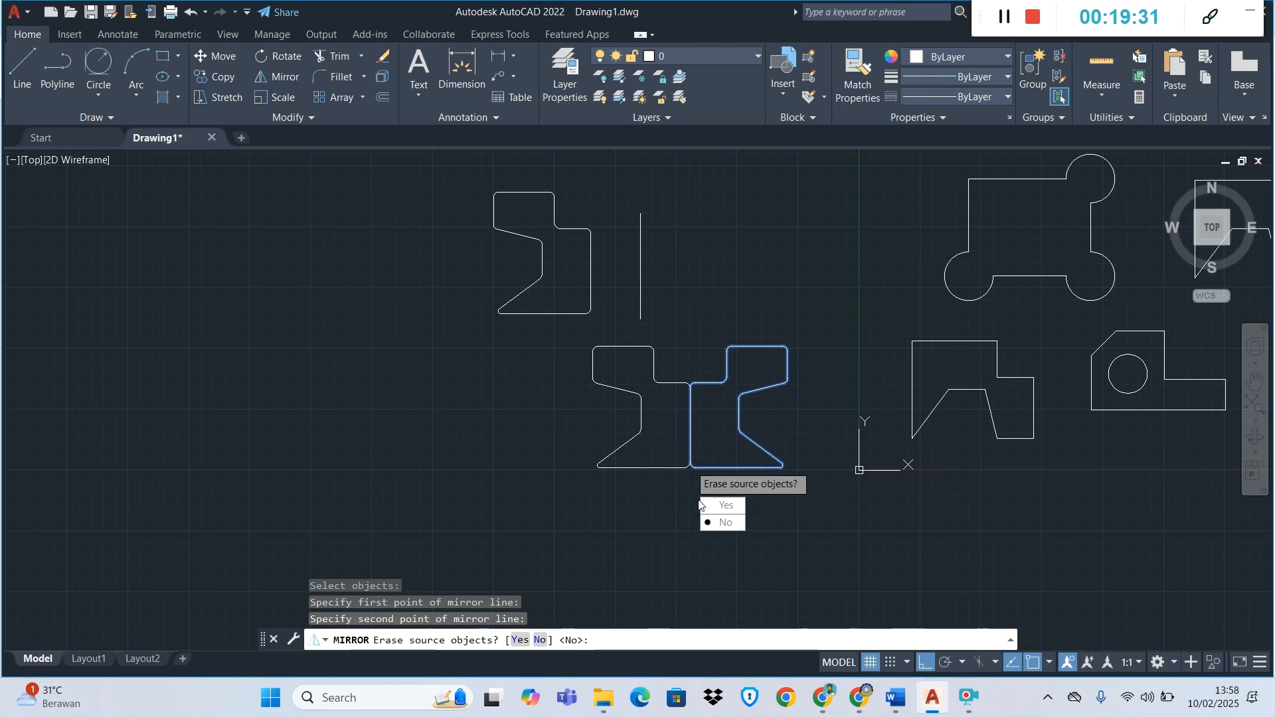
left_click(725, 522)
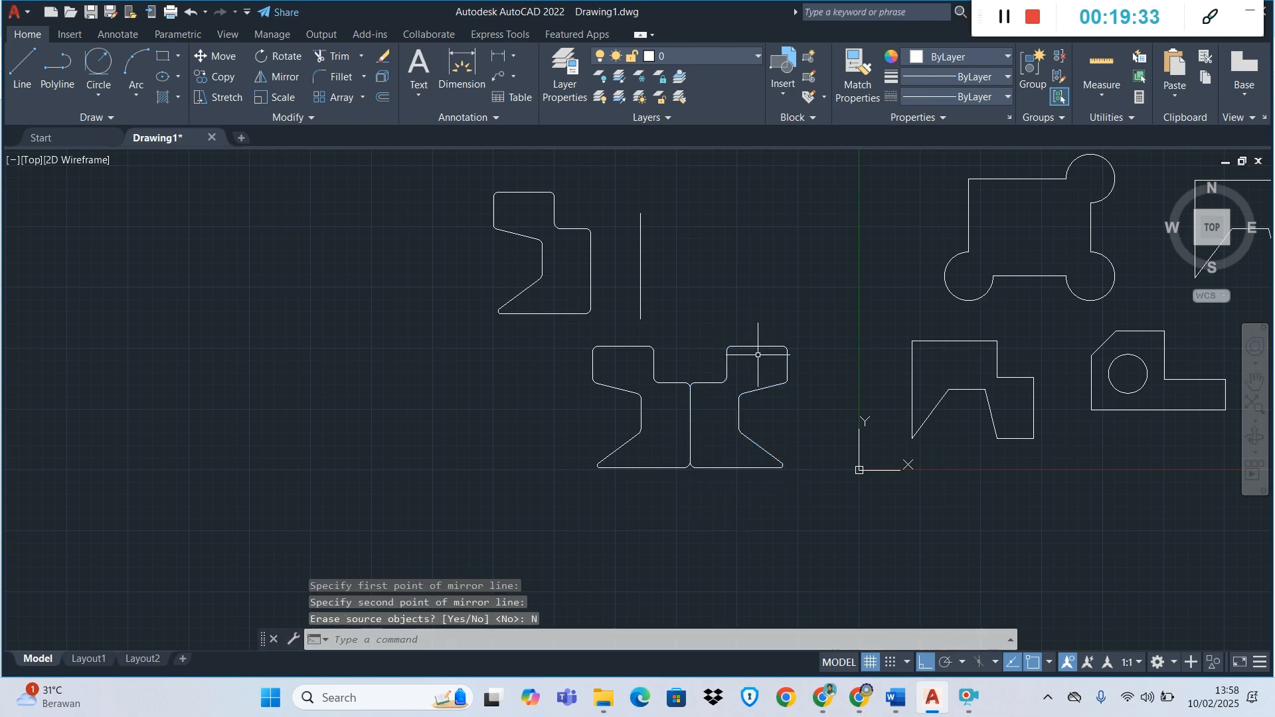
scroll(748, 339, "up", 4)
scroll(746, 345, "down", 2)
scroll(746, 346, "down", 2)
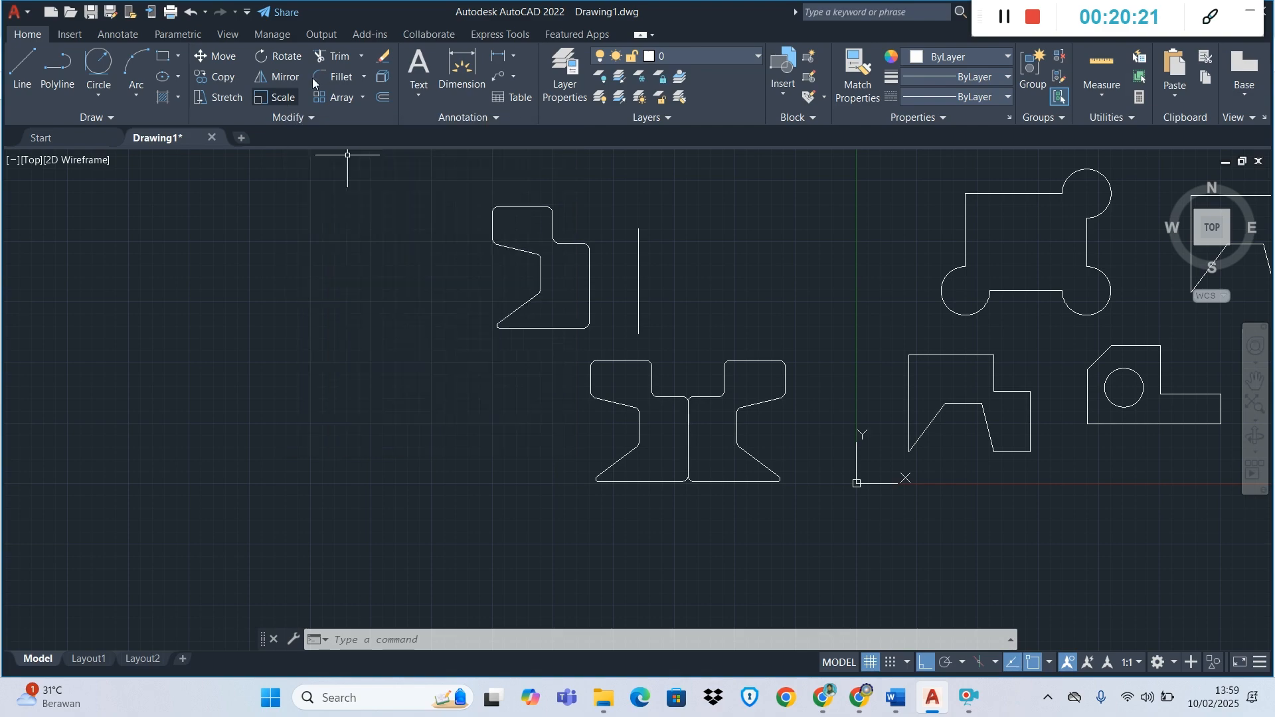
left_click(277, 99)
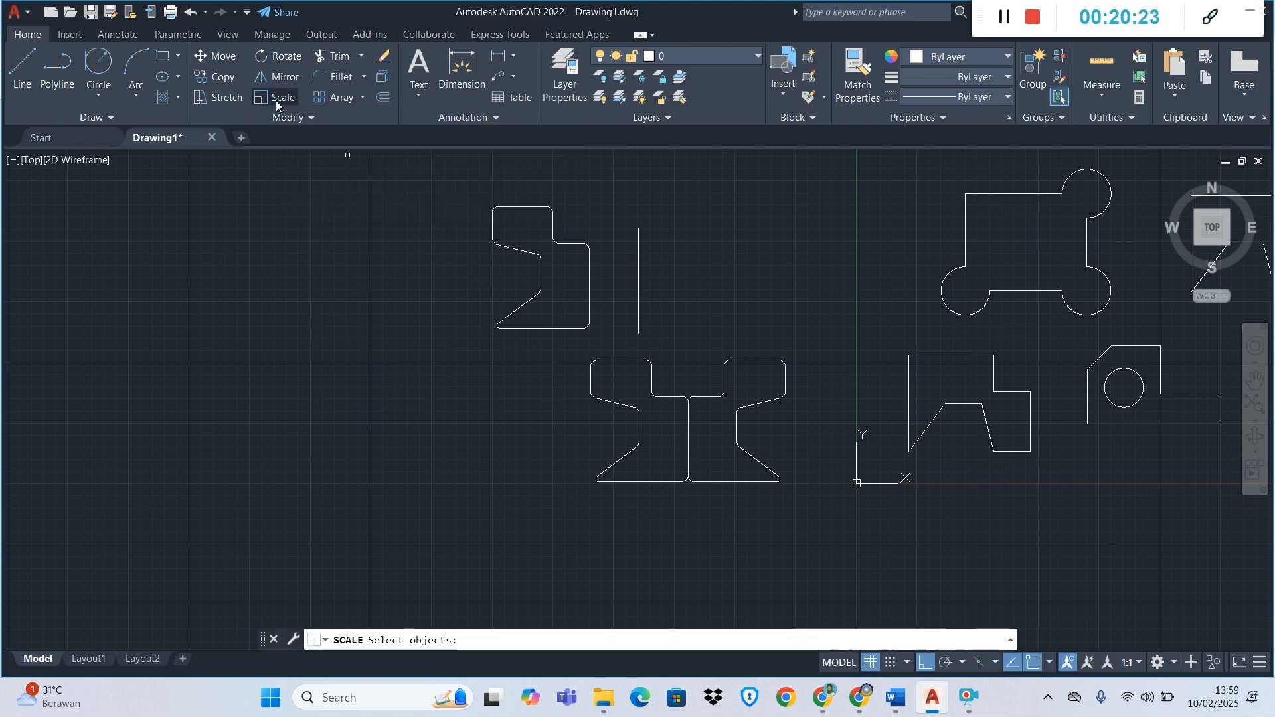
left_click(817, 511)
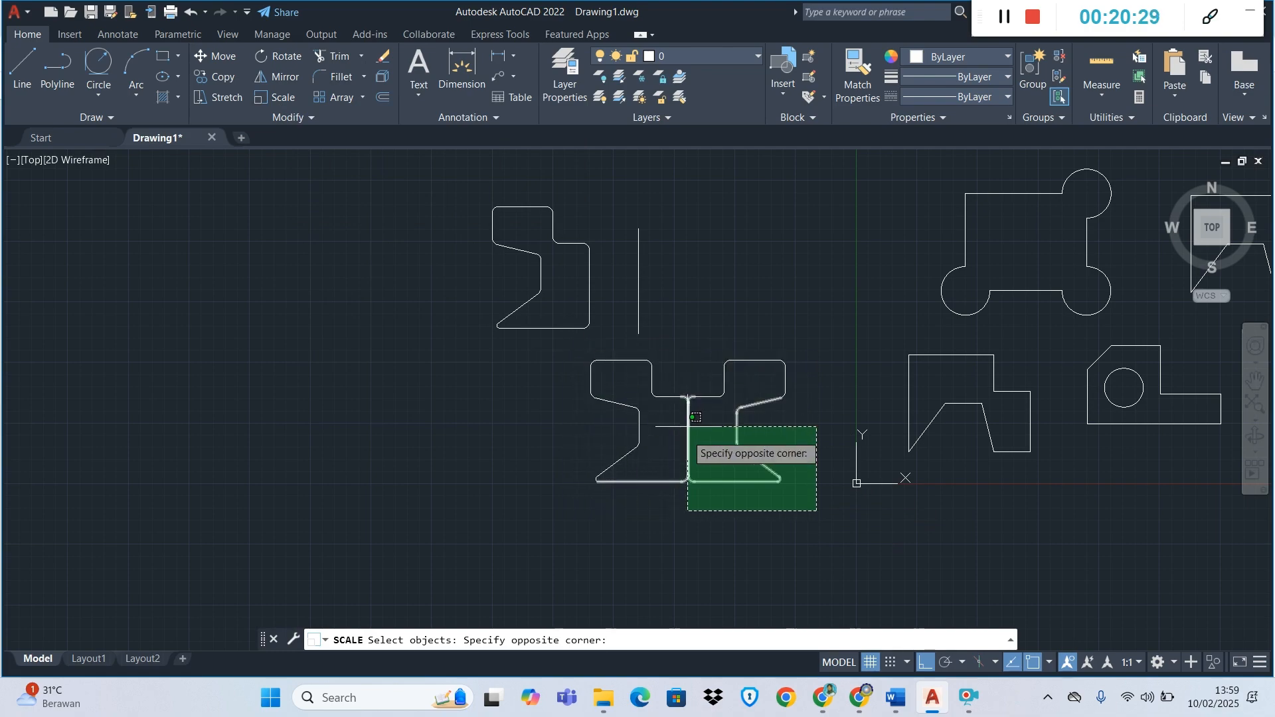
key("Escape")
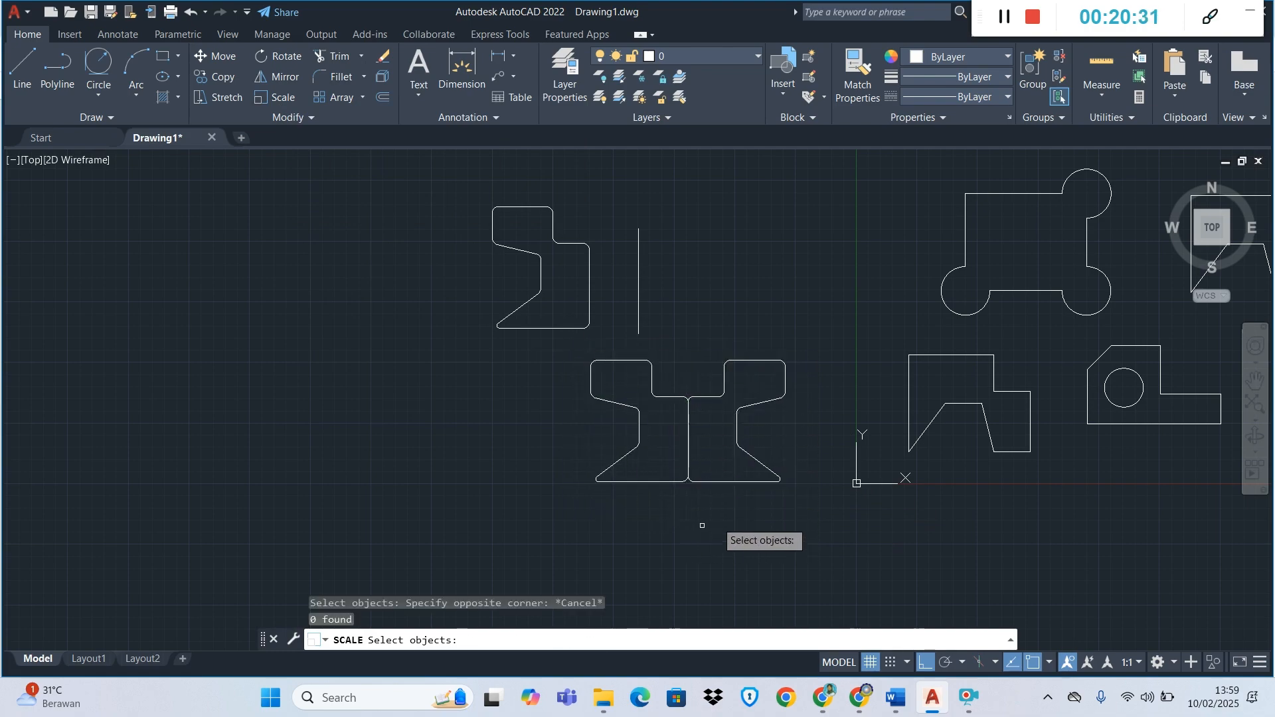
key("Escape")
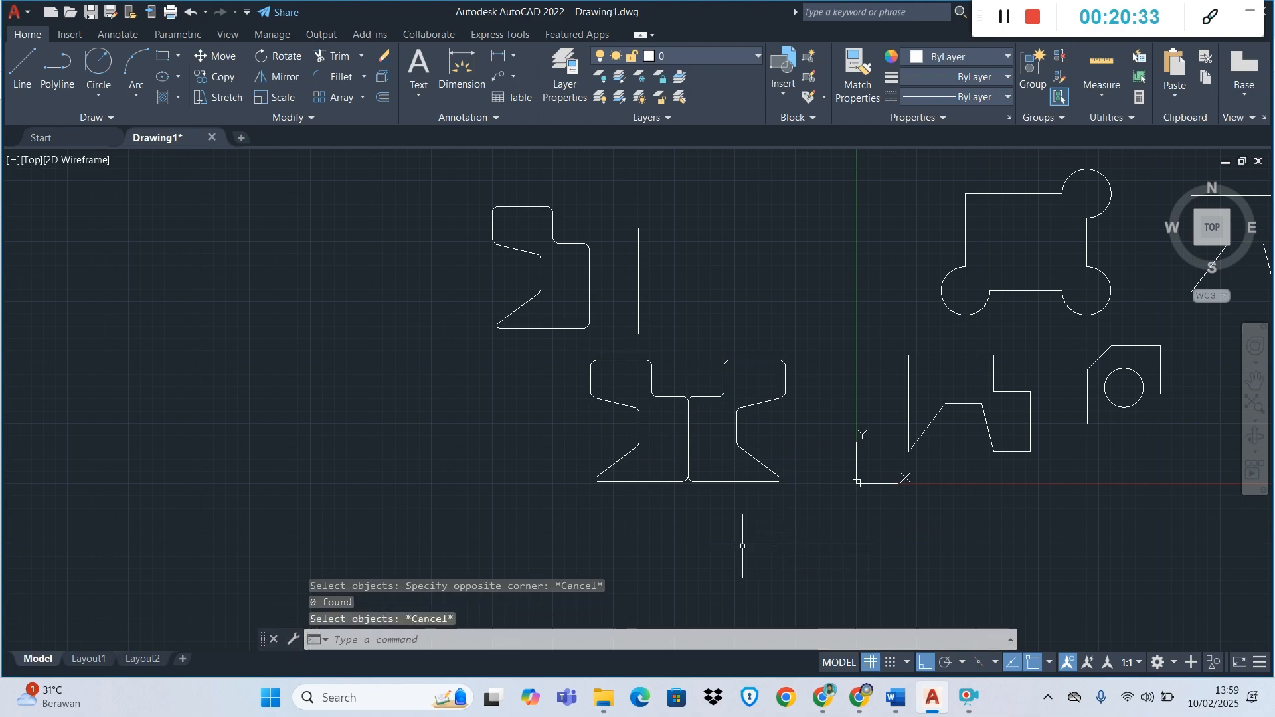
- Copy the joined symmetric profile from its centre line's midpoint, placing one copy to its left and, with ortho off, another below
left_click(849, 498)
left_click(554, 340)
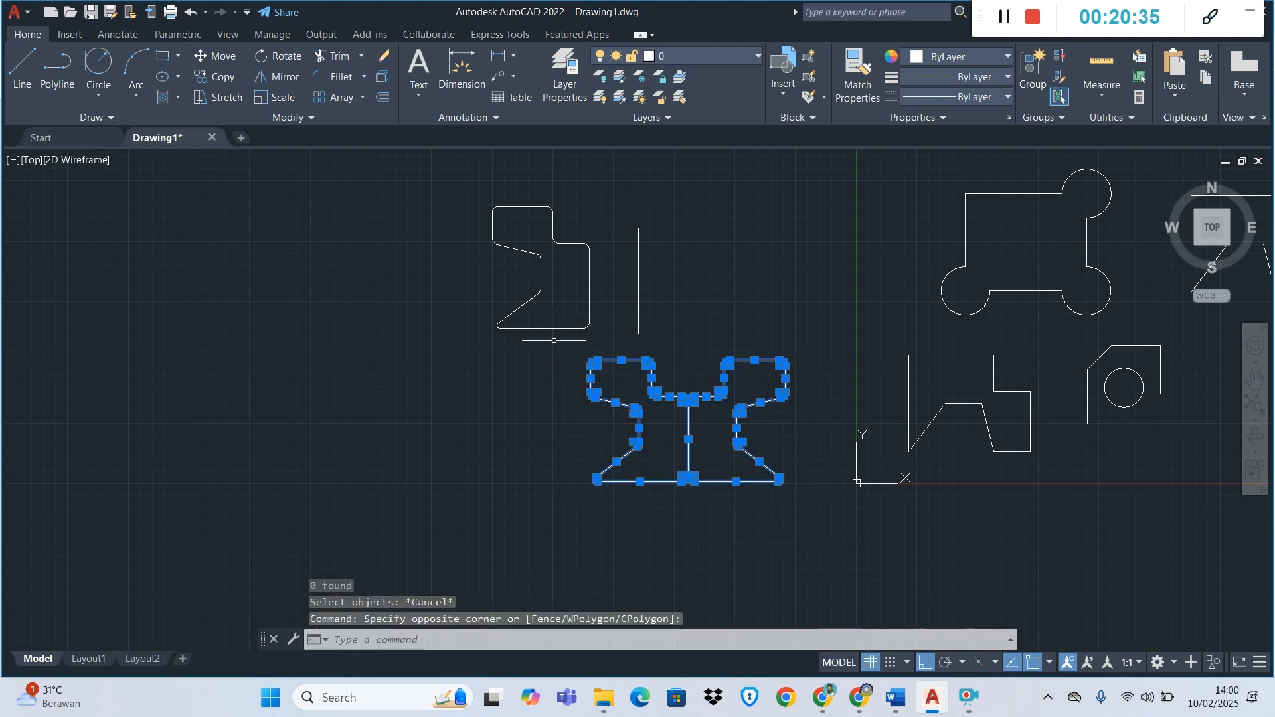
left_click(223, 77)
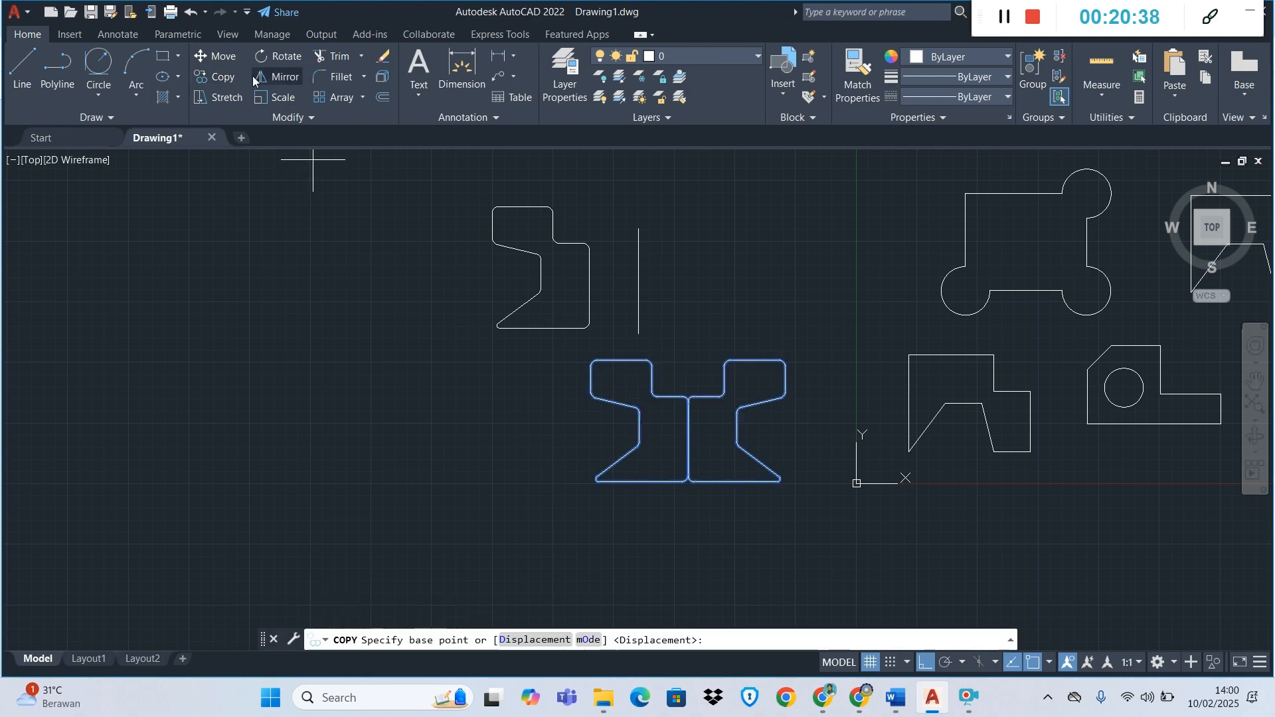
left_click(688, 439)
left_click(433, 420)
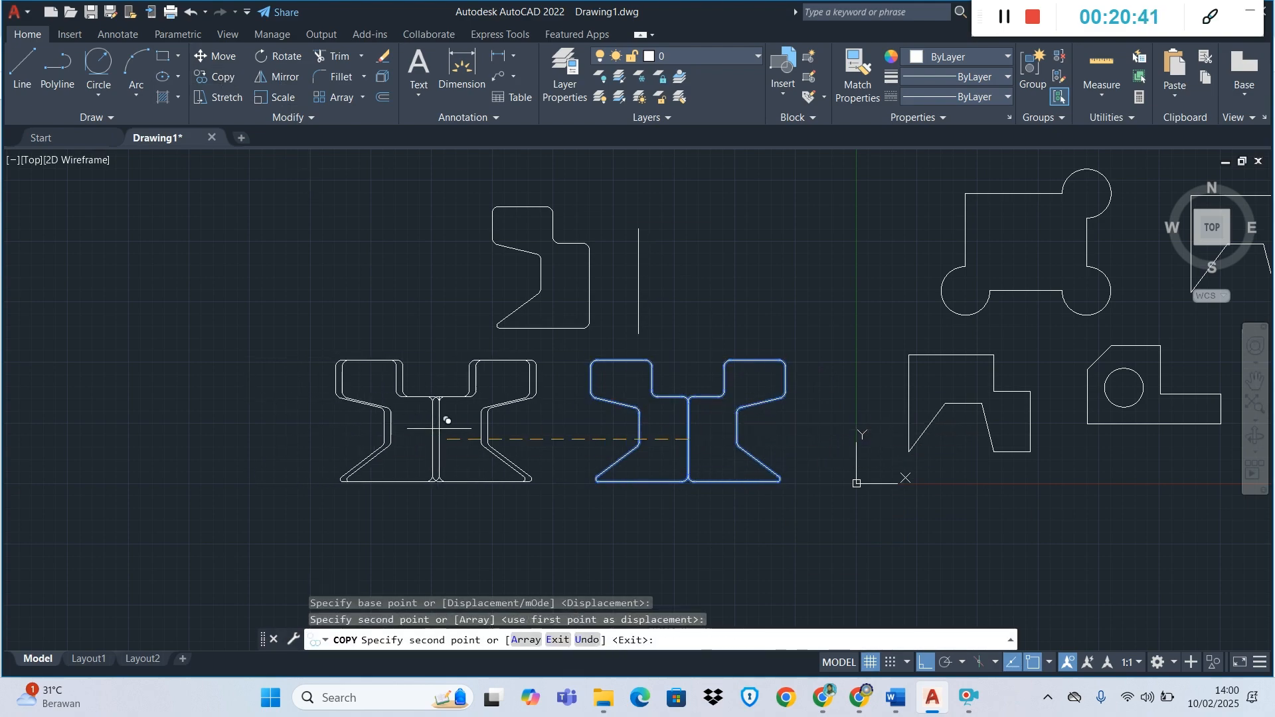
key("F8")
scroll(585, 434, "down", 5)
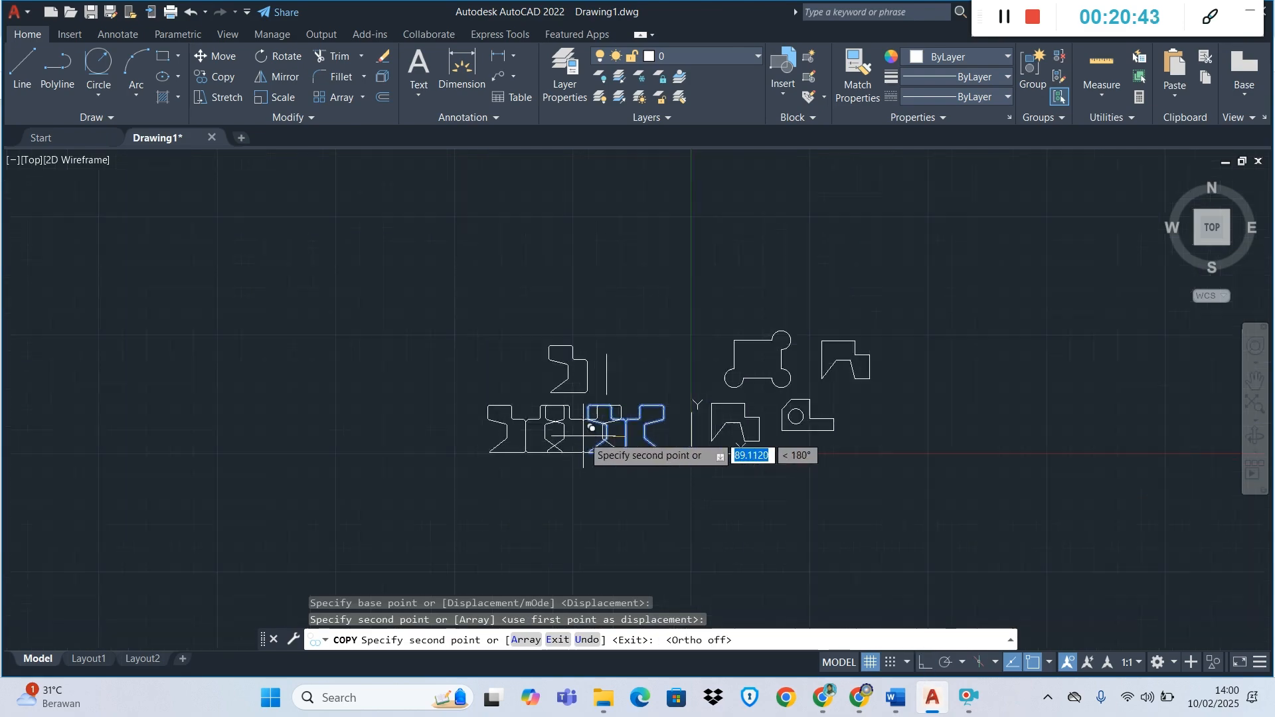
left_click(587, 501)
scroll(572, 473, "up", 2)
scroll(575, 472, "up", 4)
scroll(581, 462, "down", 2)
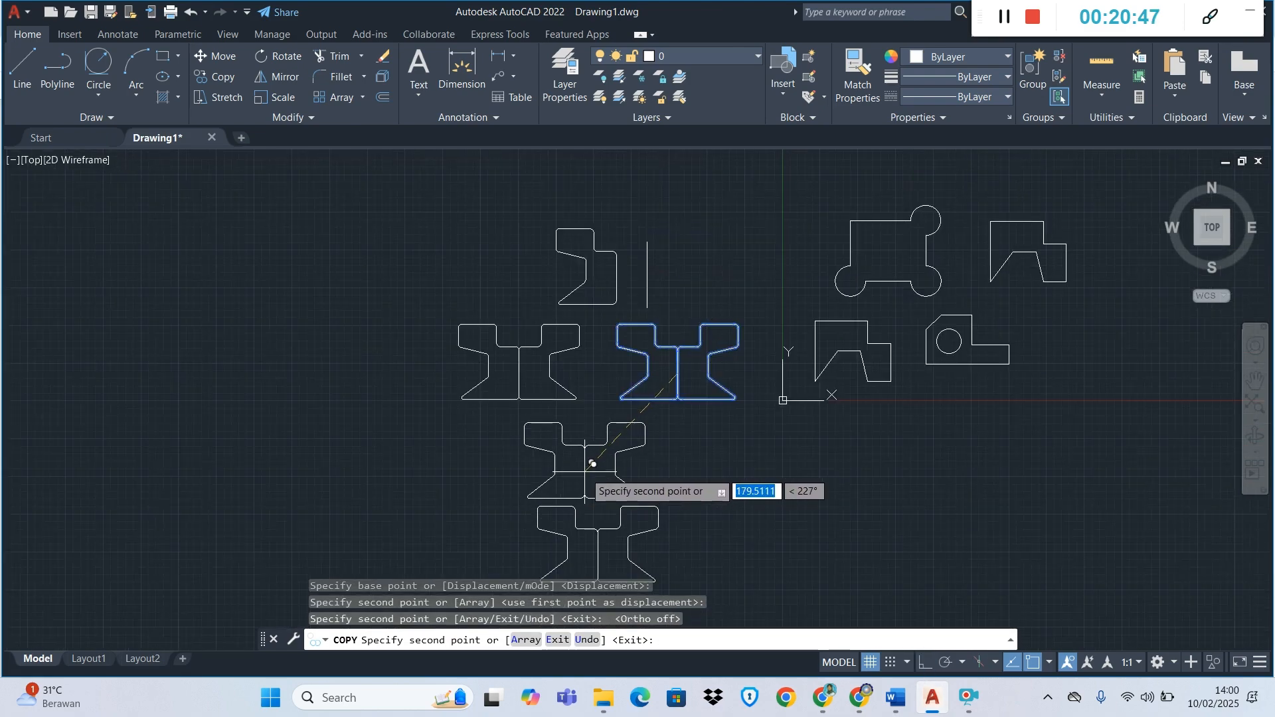
key("Escape")
- Scale the left copy of the symmetric profile by a factor of 0.5 about the midpoint of its centre line
scroll(650, 312, "up", 4)
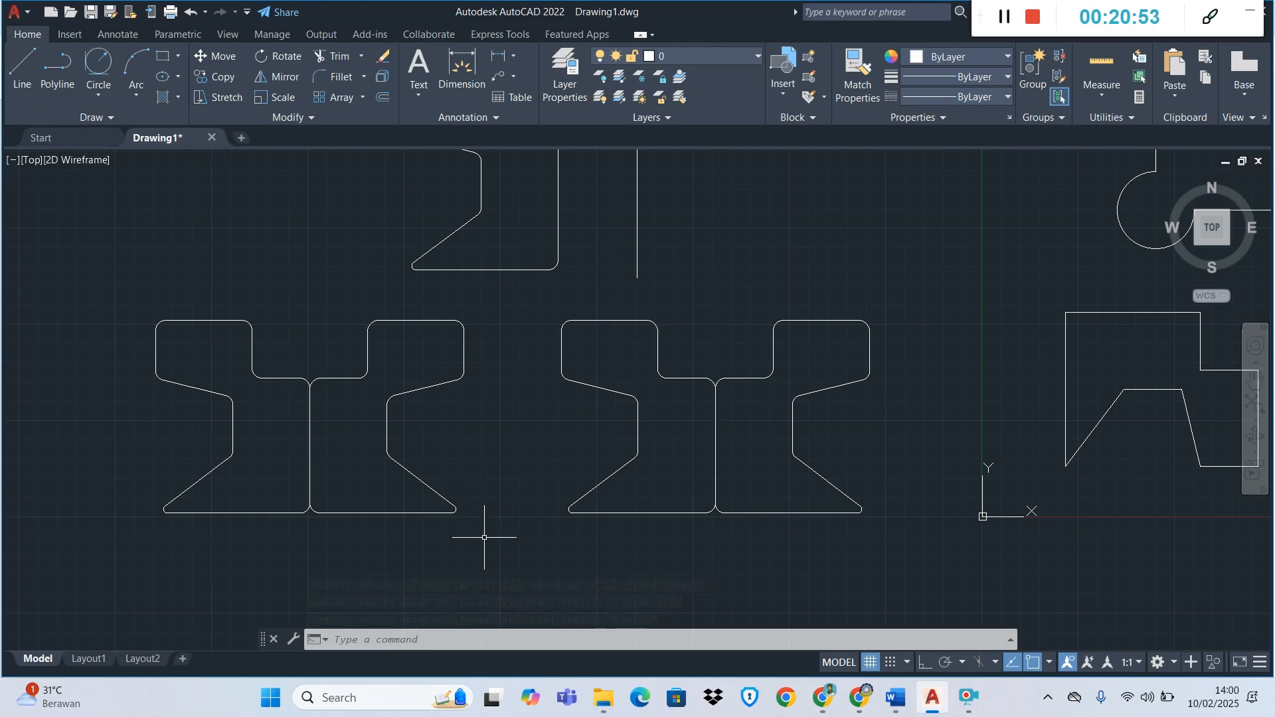
left_click(447, 536)
left_click(140, 300)
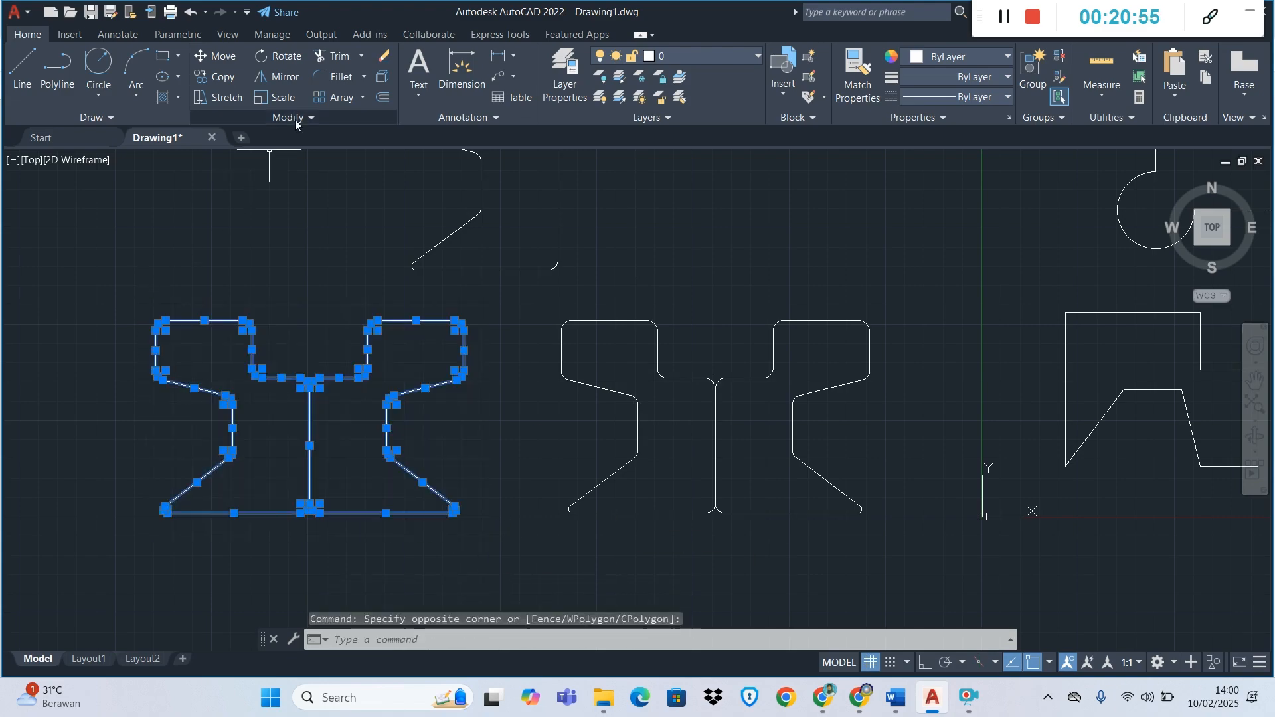
left_click(283, 97)
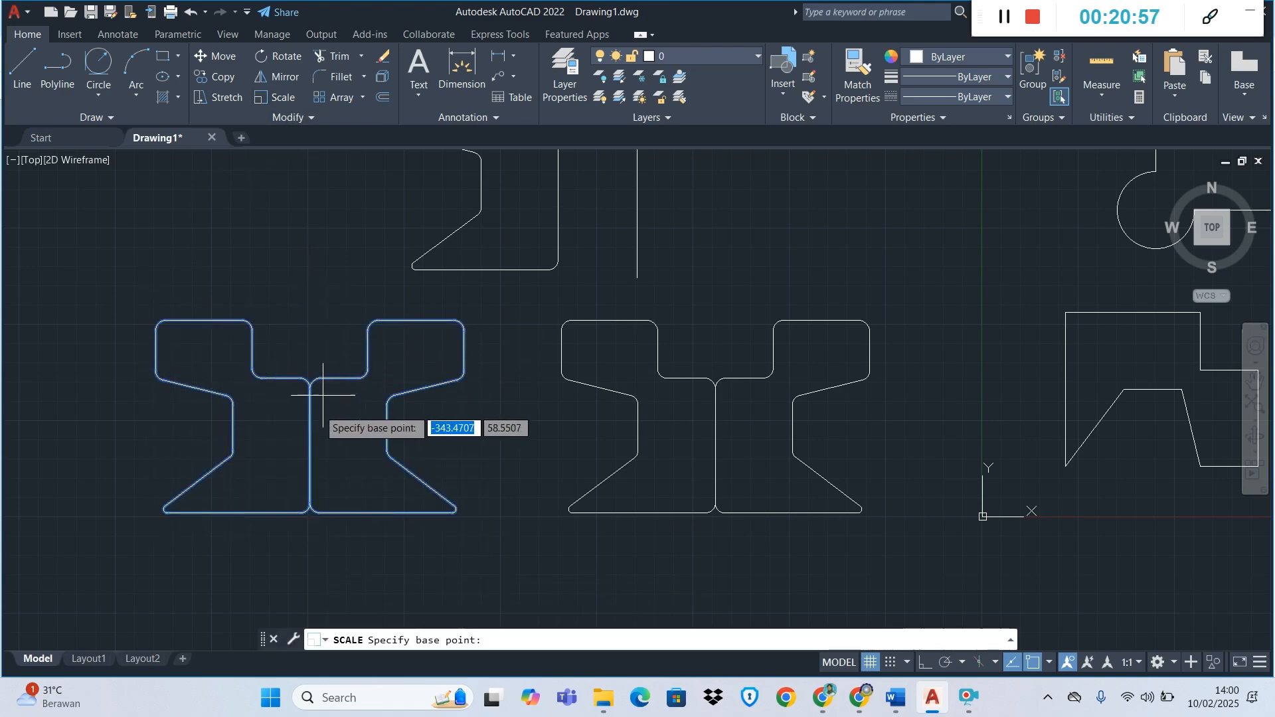
left_click(309, 445)
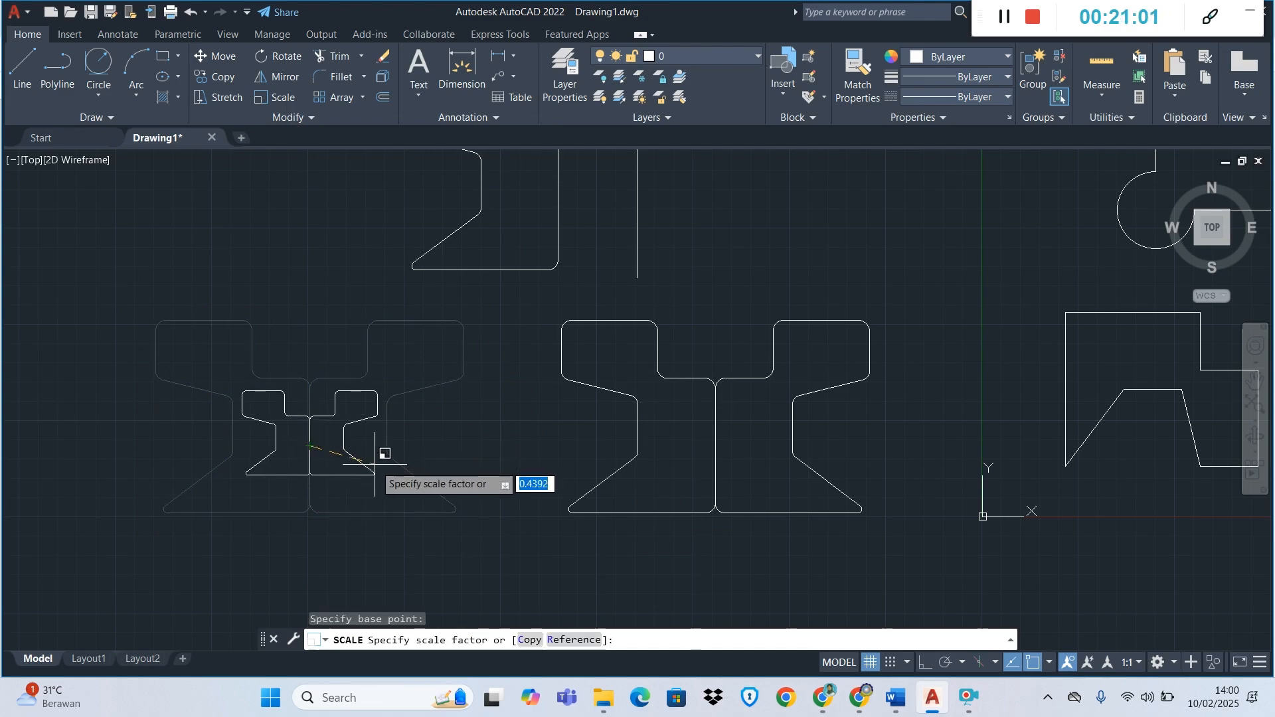
type("0.5")
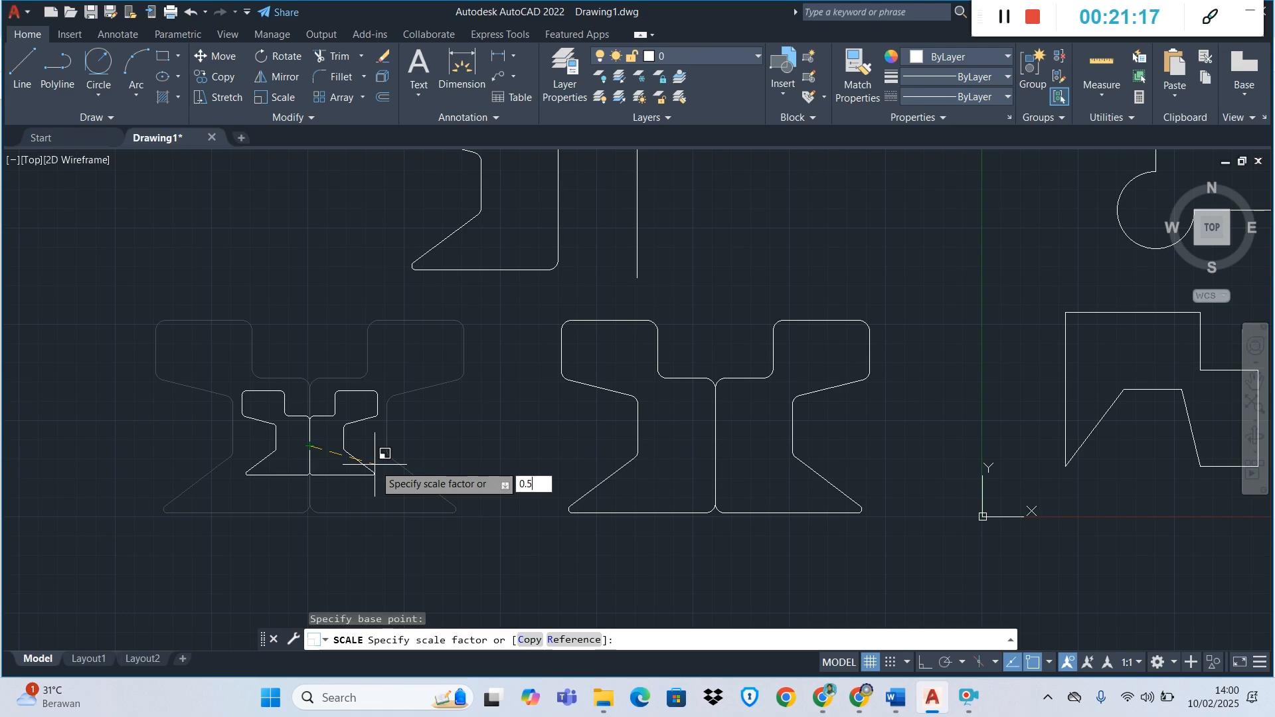
key("Return")
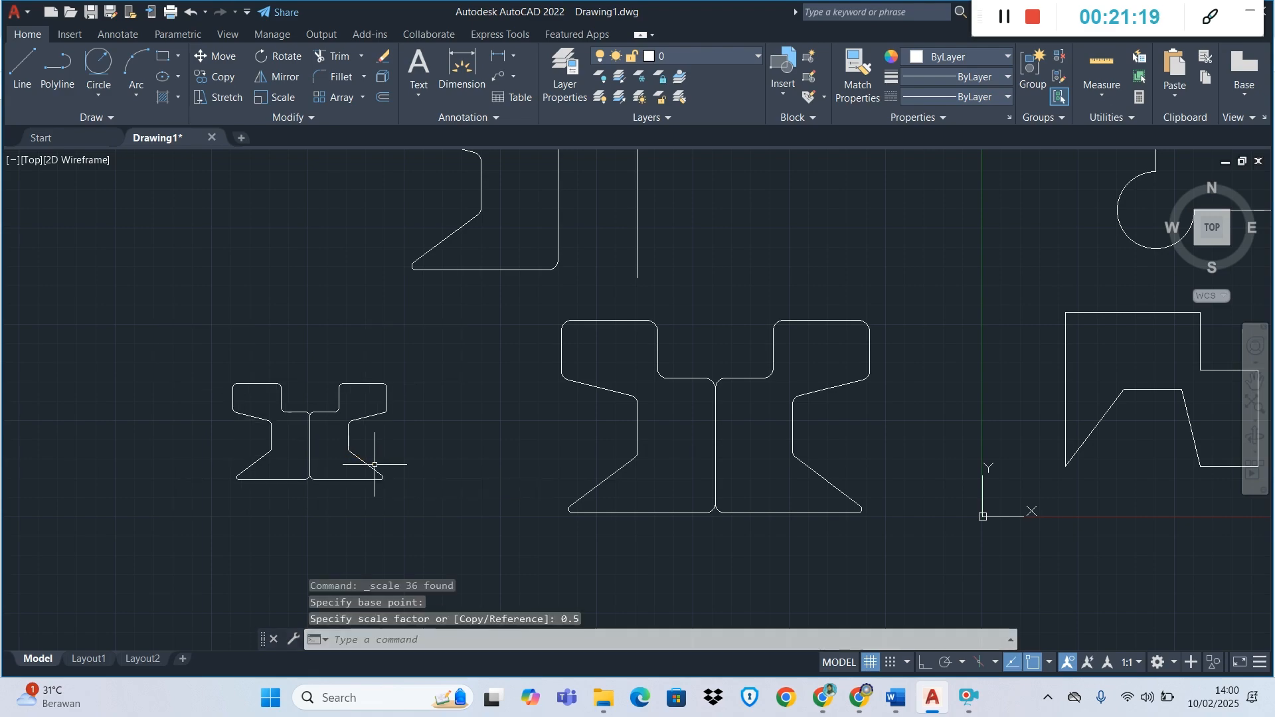
- Scale the lower copy of the symmetric profile by a factor of 2 about the middle of its centre line
scroll(456, 465, "down", 4)
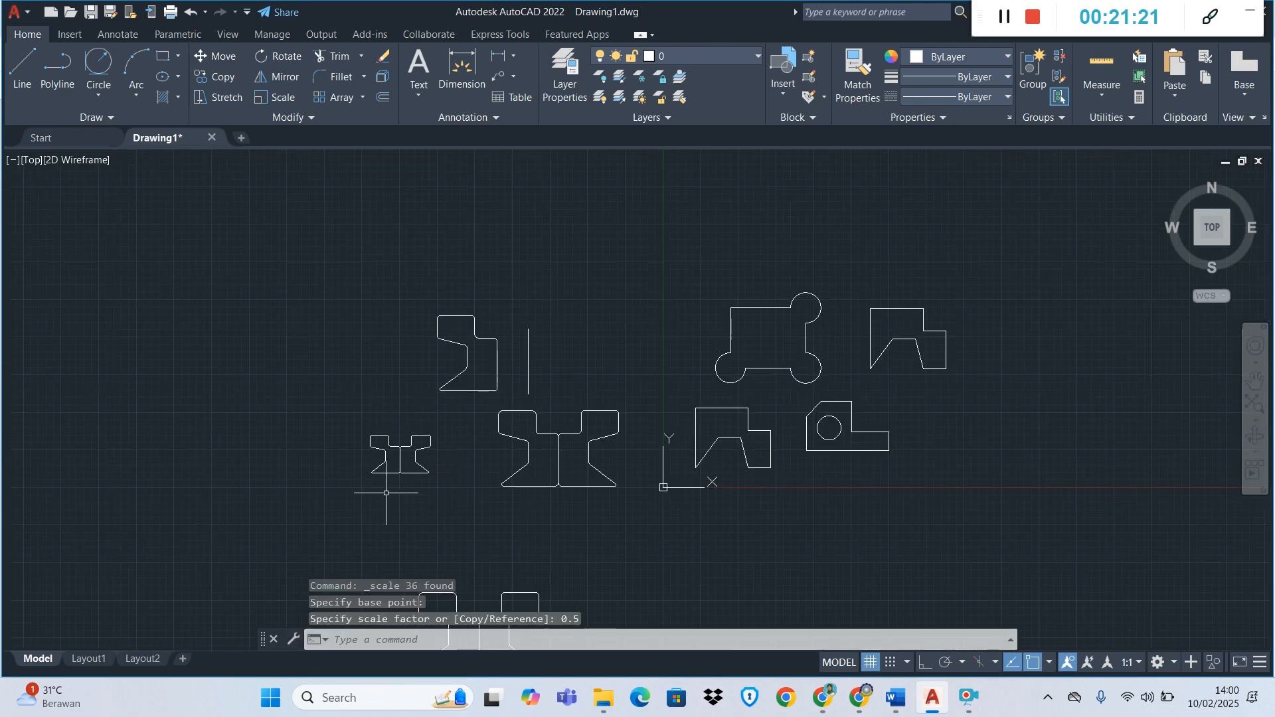
scroll(402, 459, "down", 4)
scroll(444, 557, "up", 7)
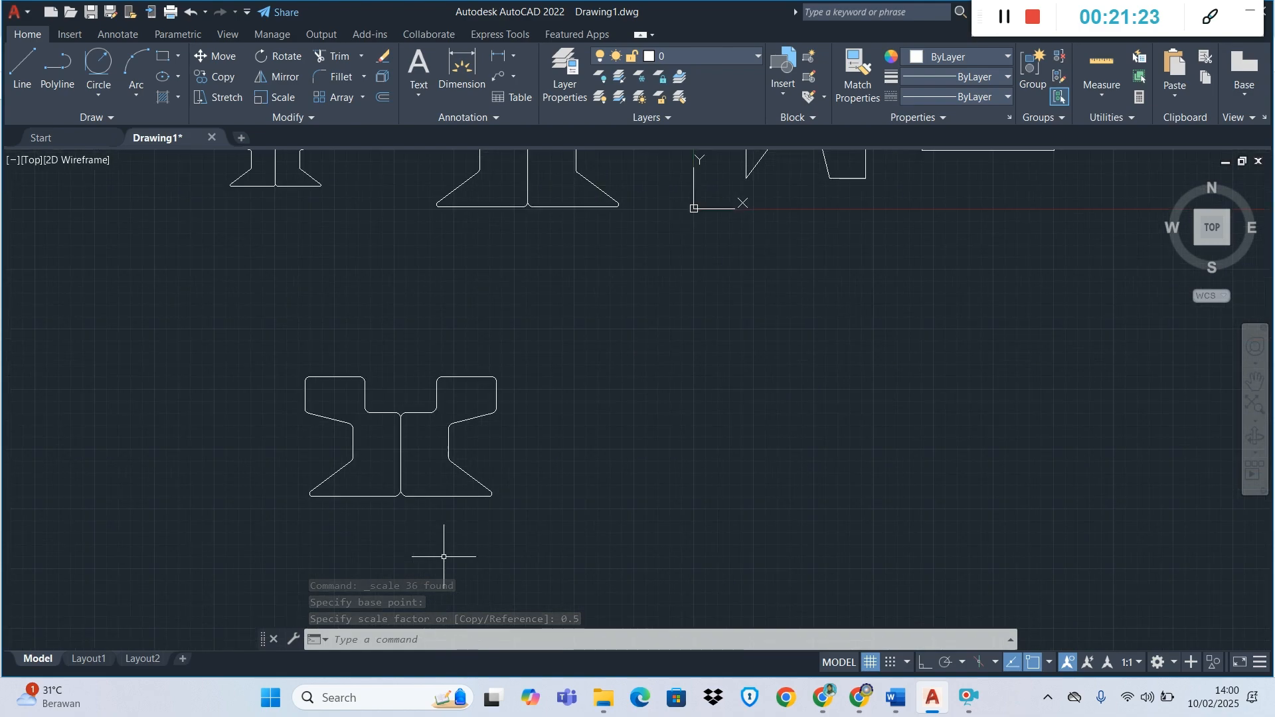
left_click(524, 521)
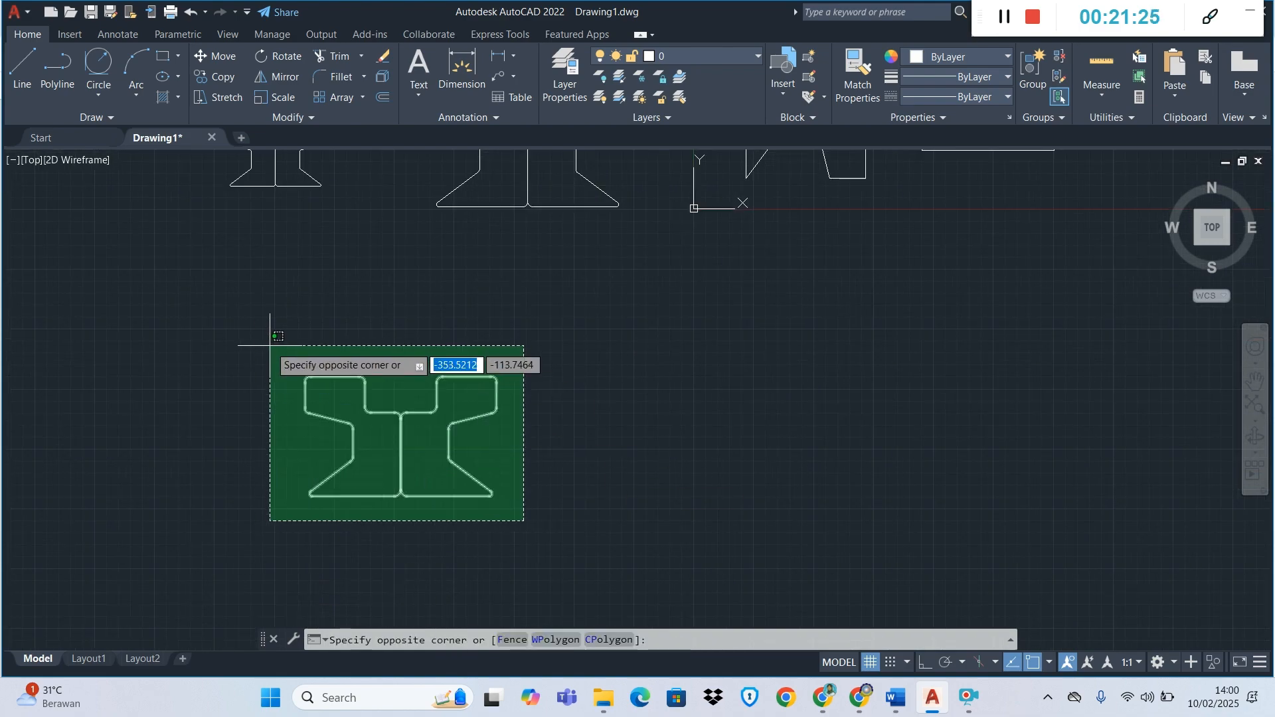
left_click(269, 345)
left_click(277, 98)
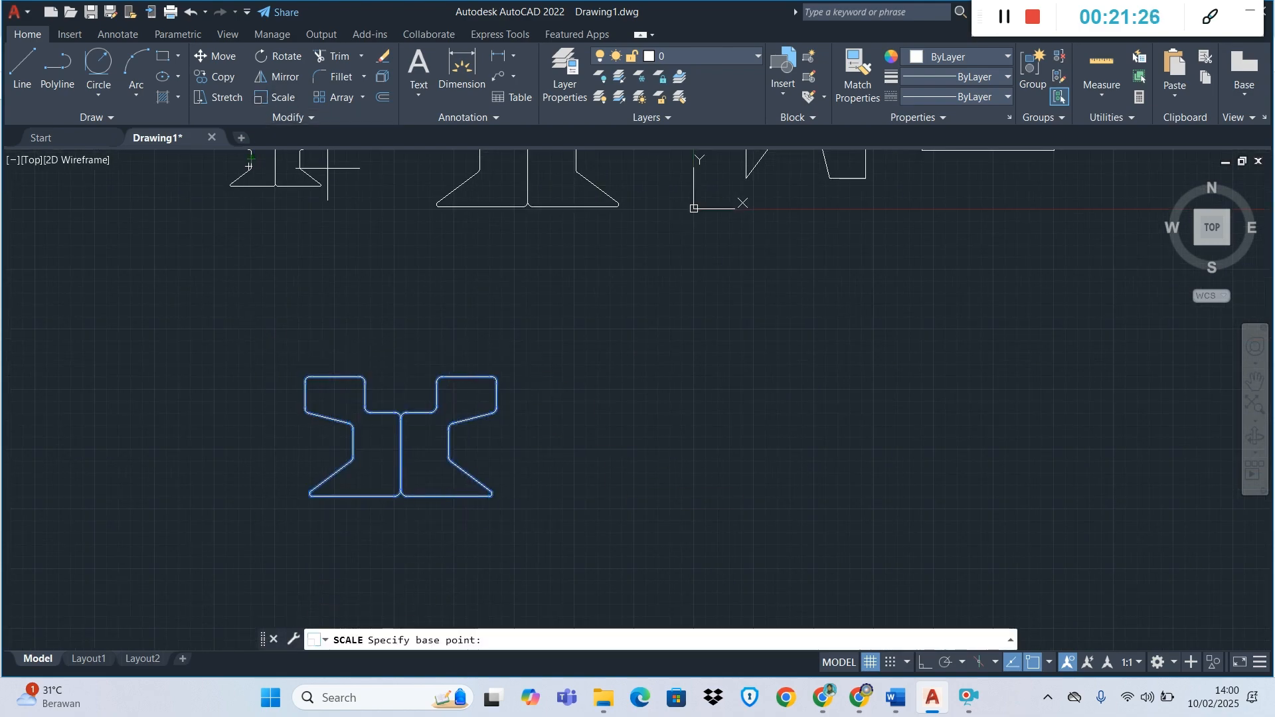
left_click(400, 454)
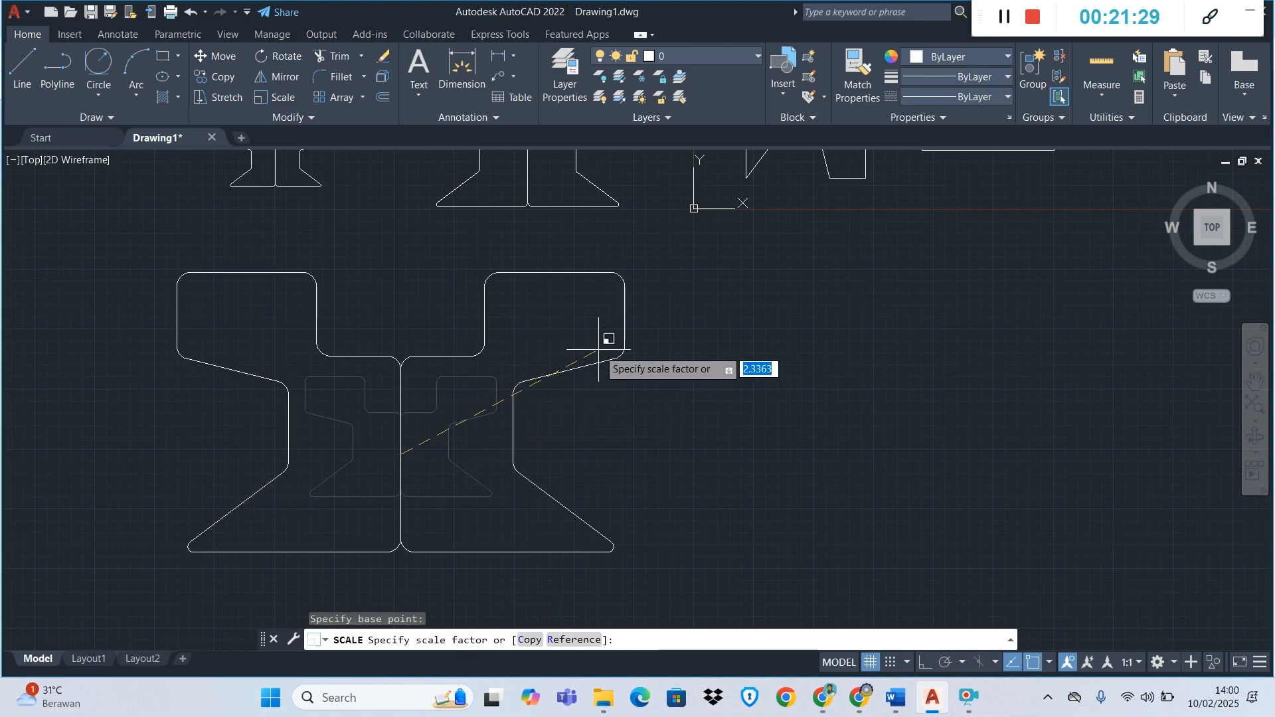
type("2")
key("Return")
scroll(552, 365, "down", 3)
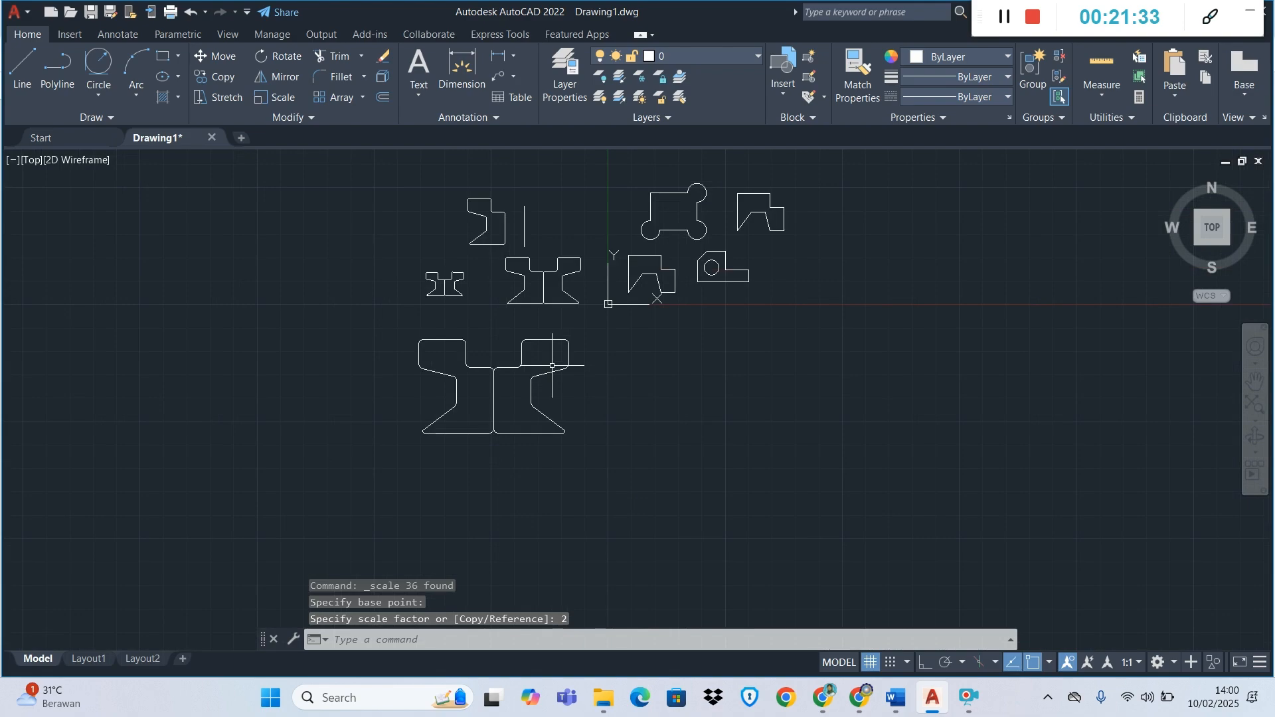
scroll(553, 365, "up", 2)
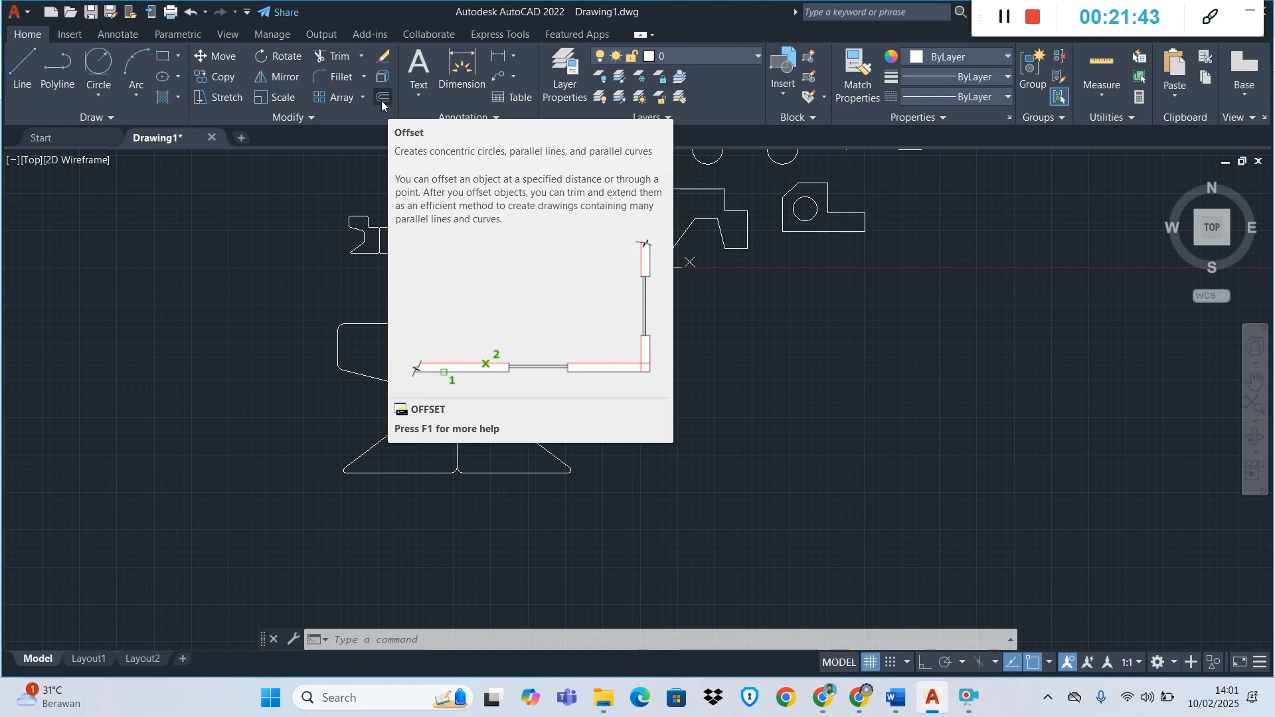
scroll(823, 362, "down", 3)
scroll(806, 362, "up", 2)
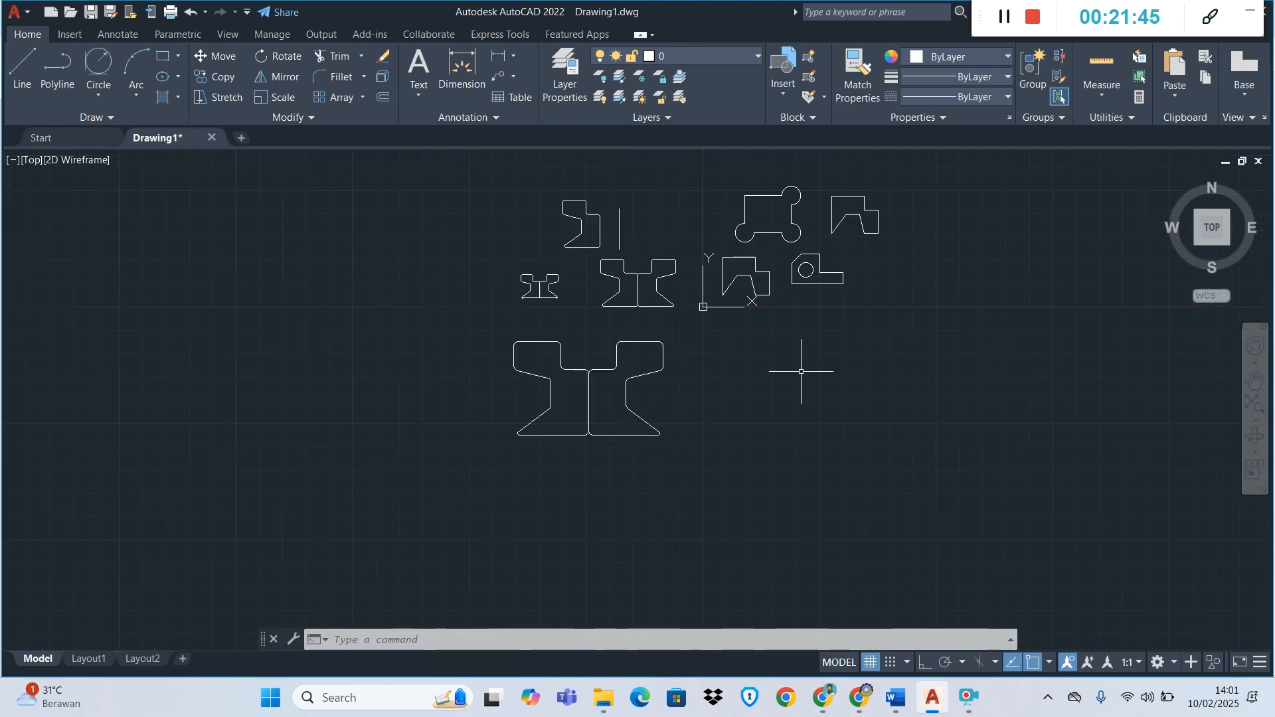
scroll(784, 177, "up", 3)
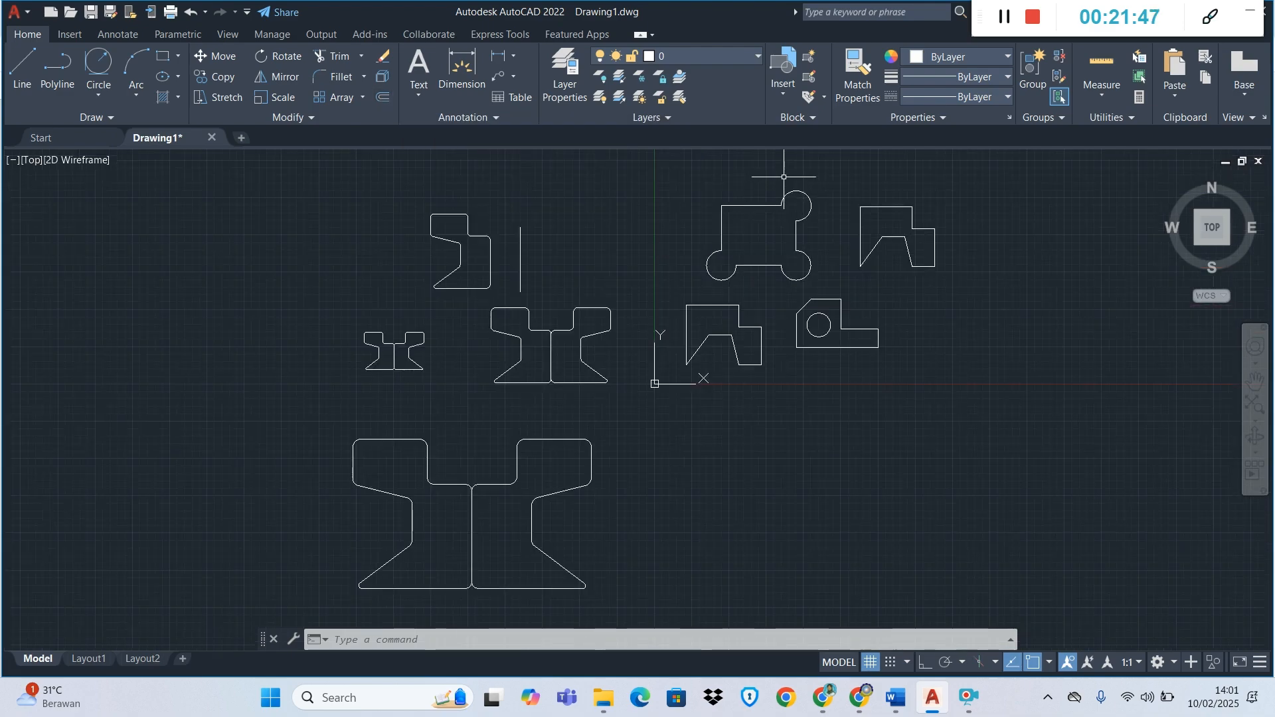
scroll(784, 176, "up", 2)
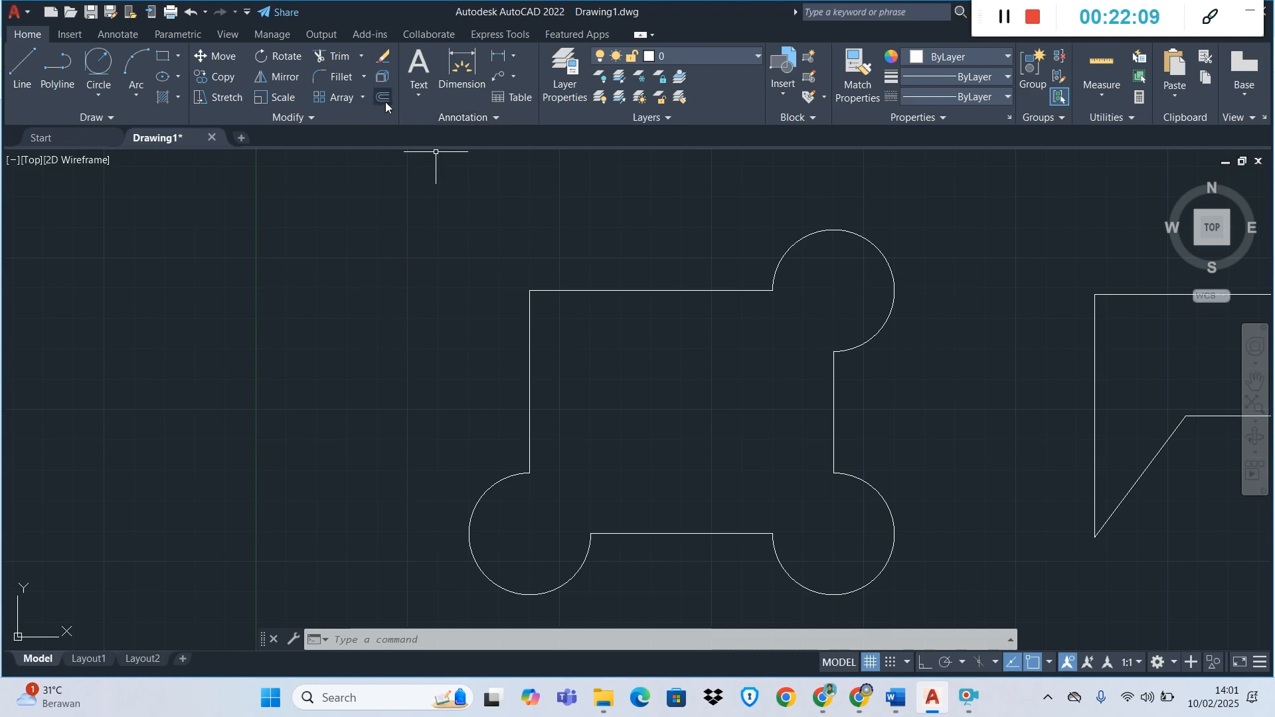
left_click(660, 290)
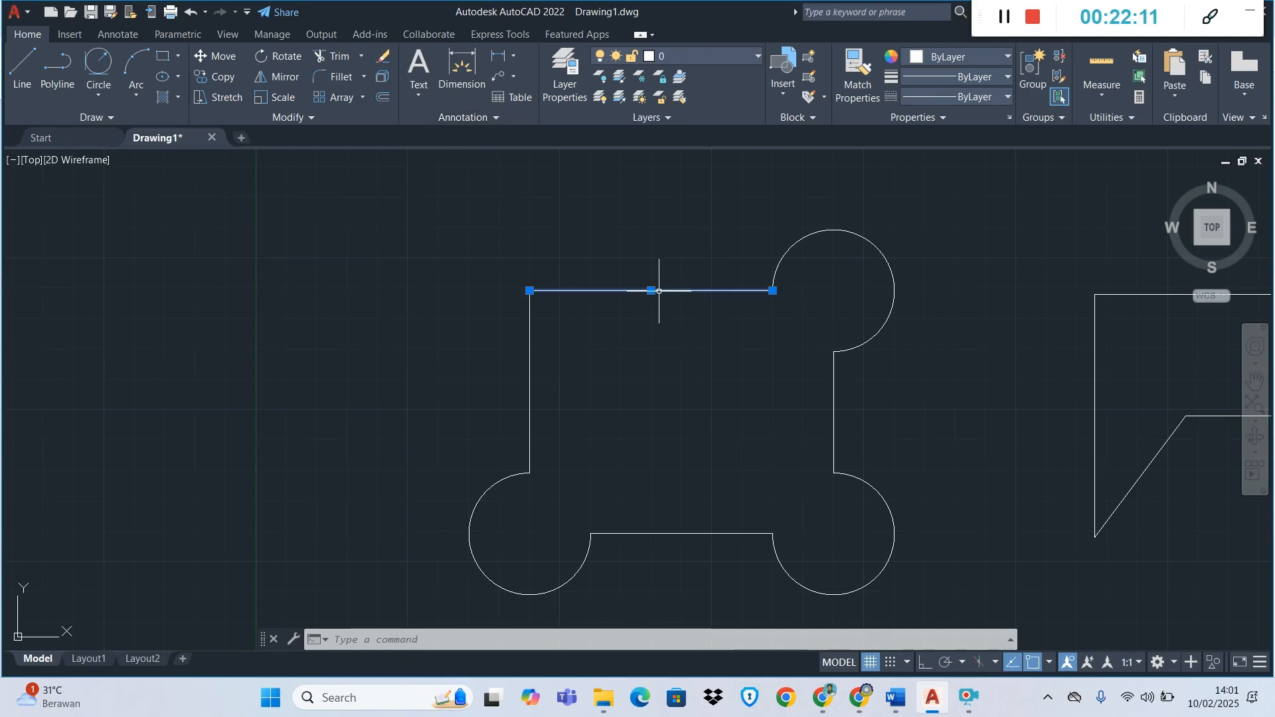
left_click(382, 97)
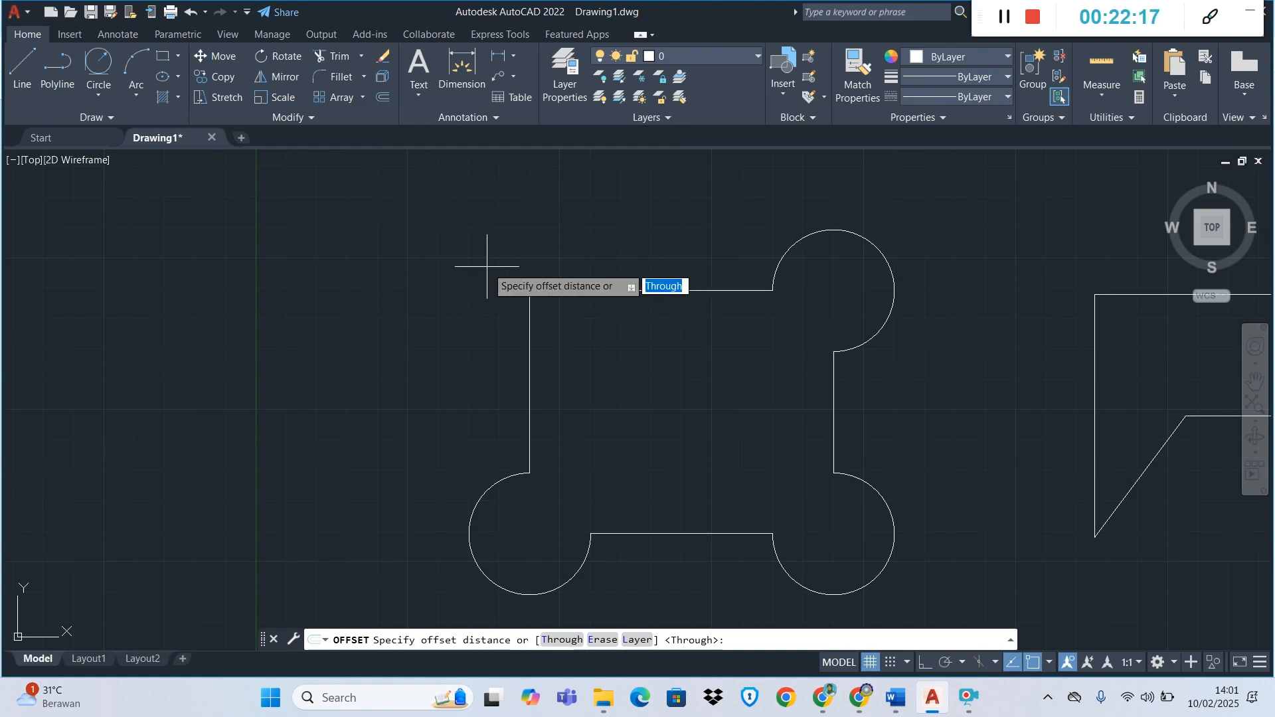
key("Escape")
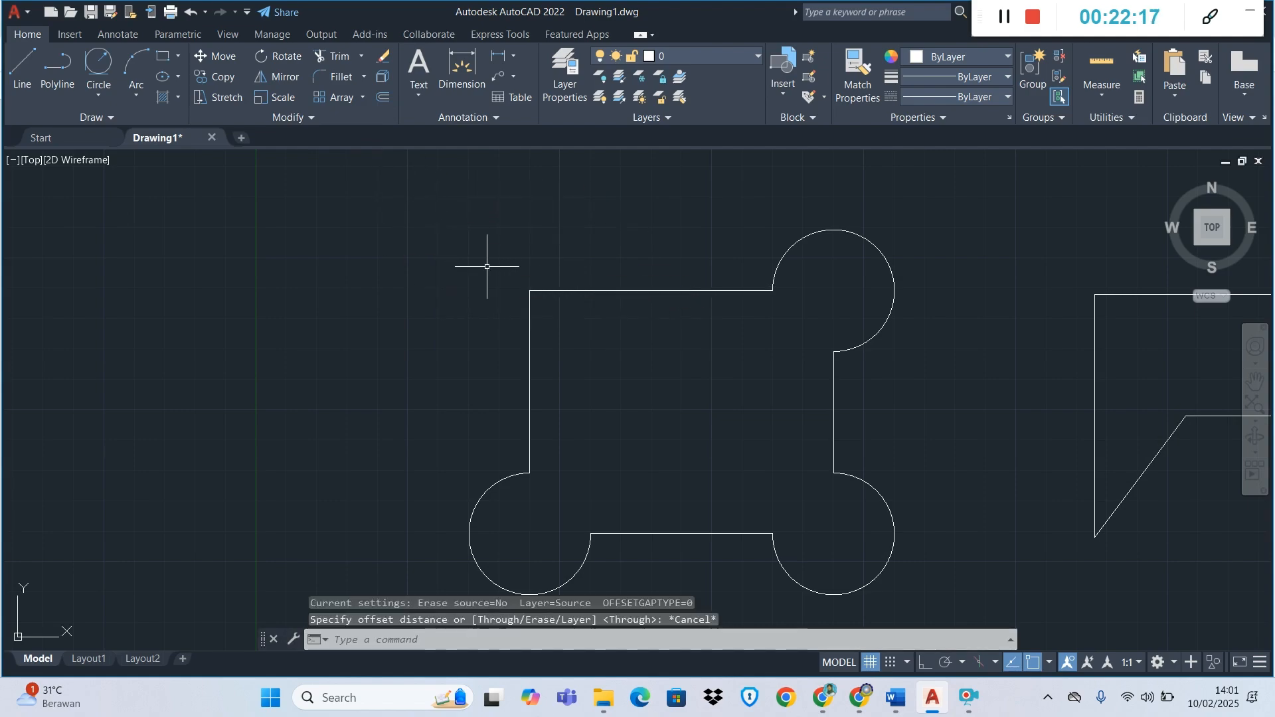
- Offset the upper horizontal edge of the three-lobed profile by 5 towards the inside
left_click(637, 289)
left_click(382, 97)
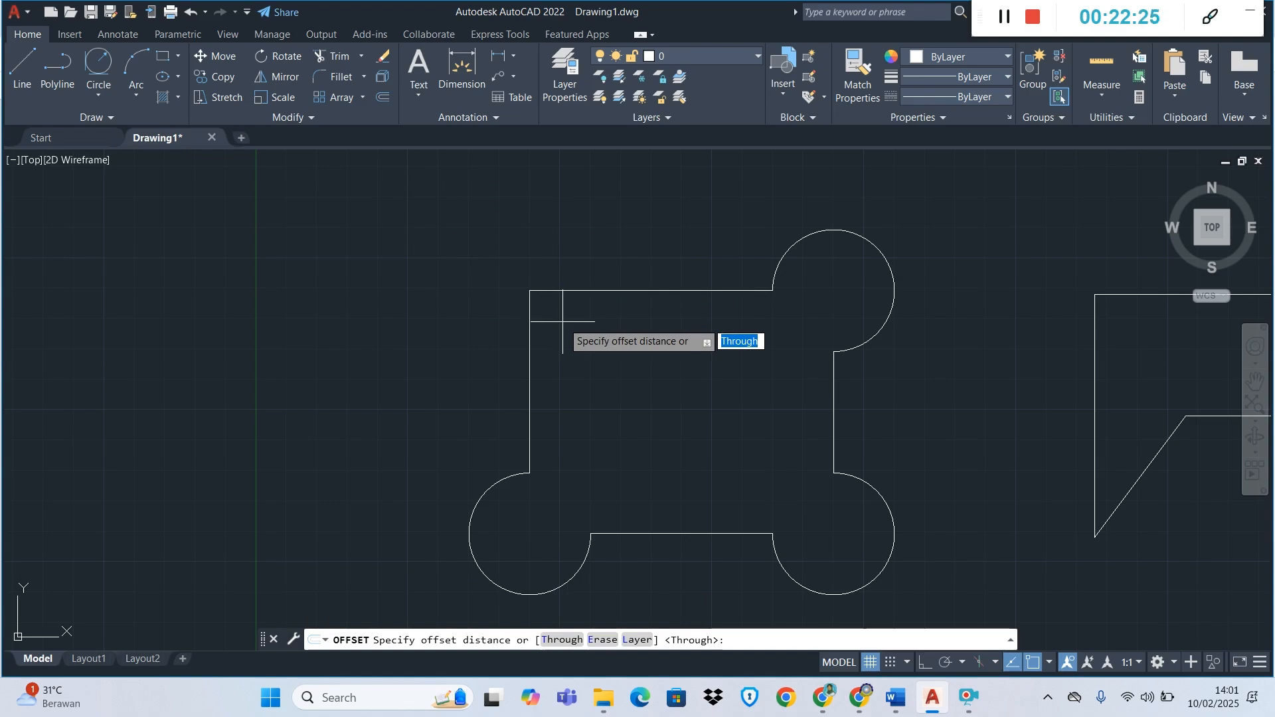
type("5")
key("Return")
left_click(566, 291)
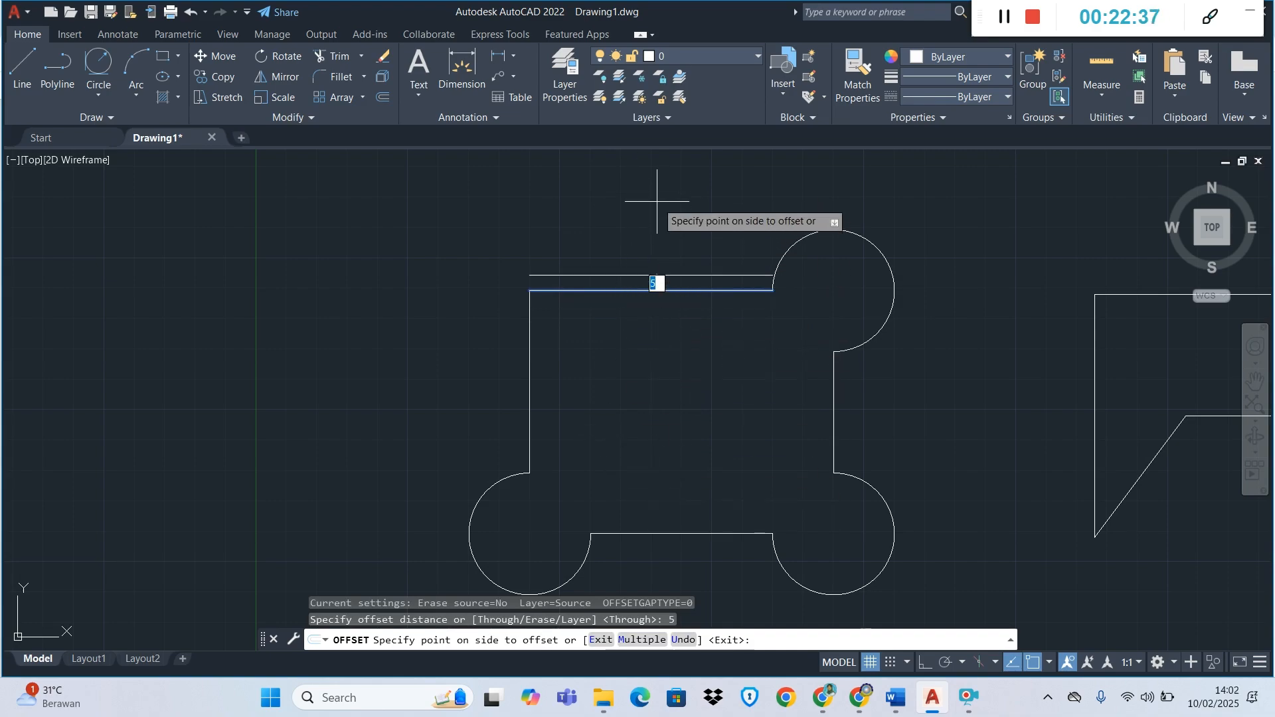
left_click(646, 343)
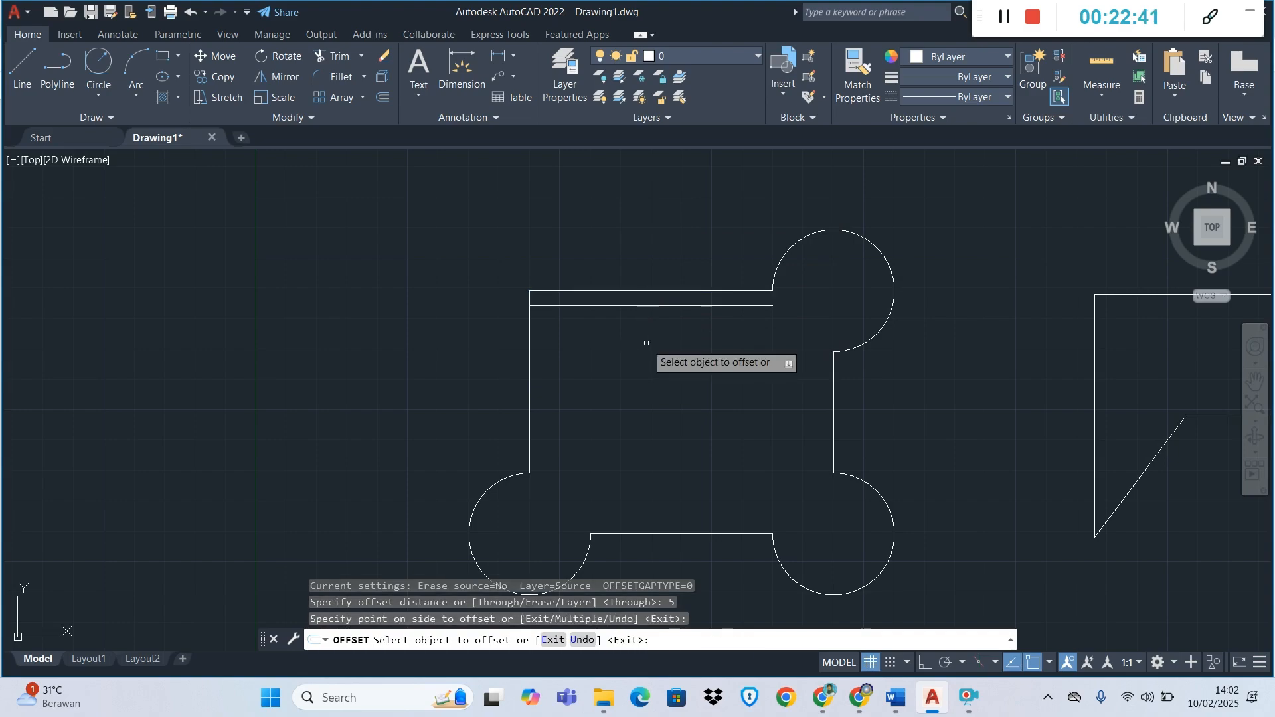
key("Return")
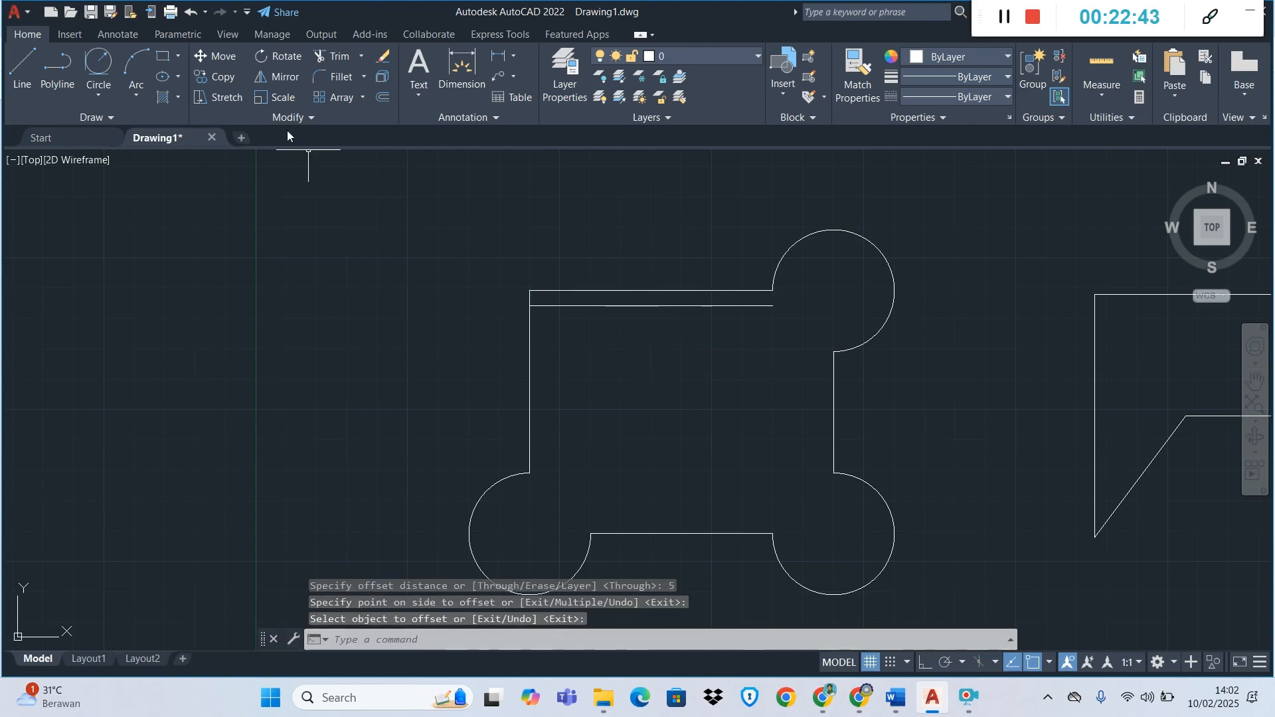
- Offset the same upper horizontal edge by 5 towards the outside of the profile
left_click(383, 96)
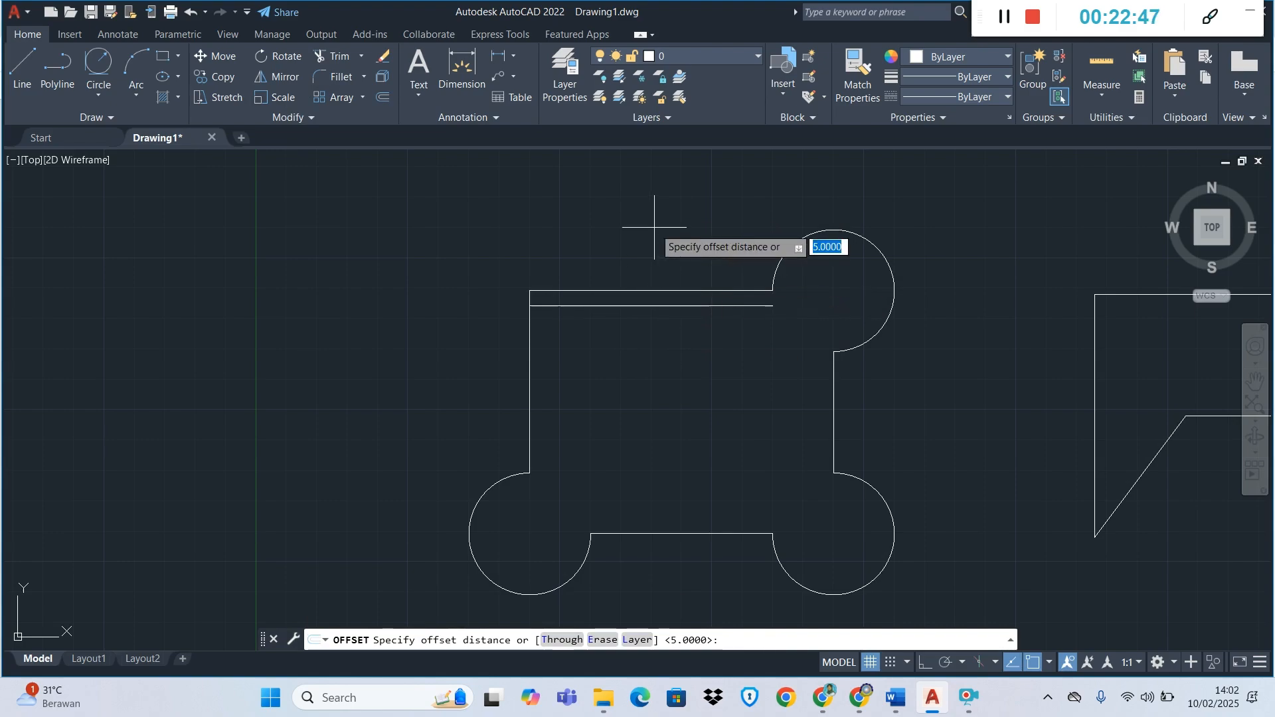
key("Return")
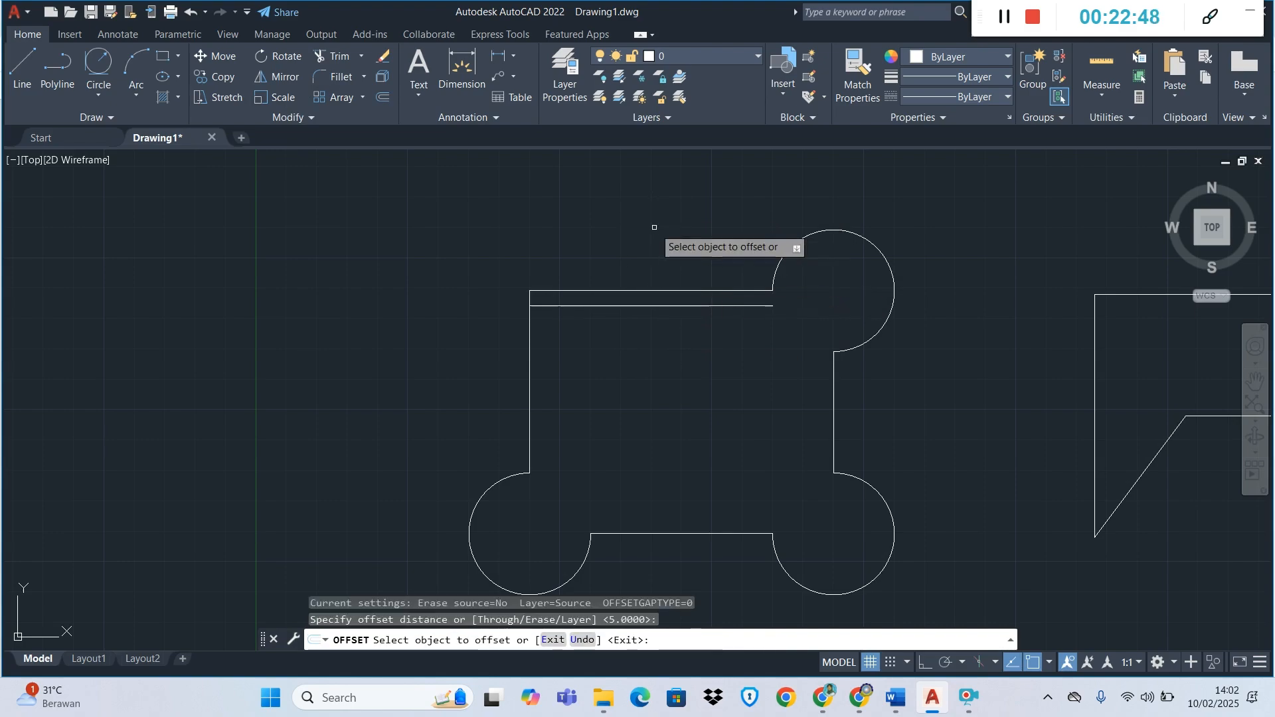
left_click(643, 290)
left_click(642, 217)
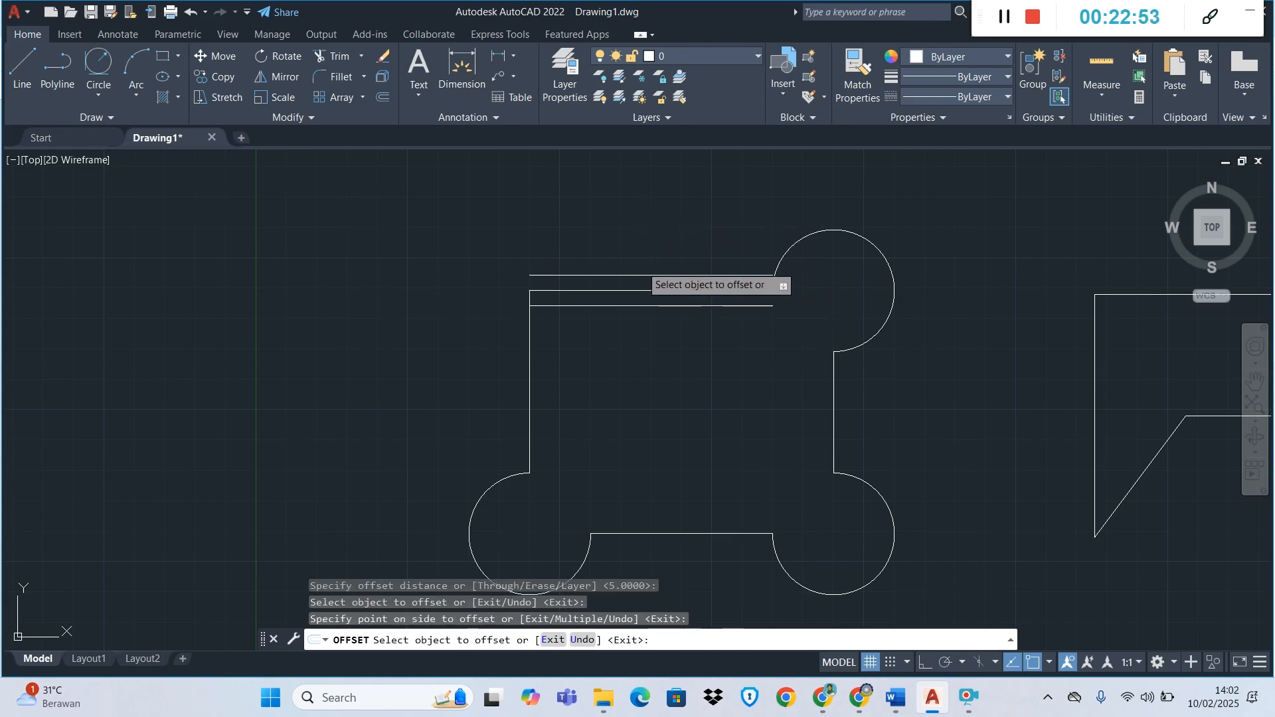
key("Escape")
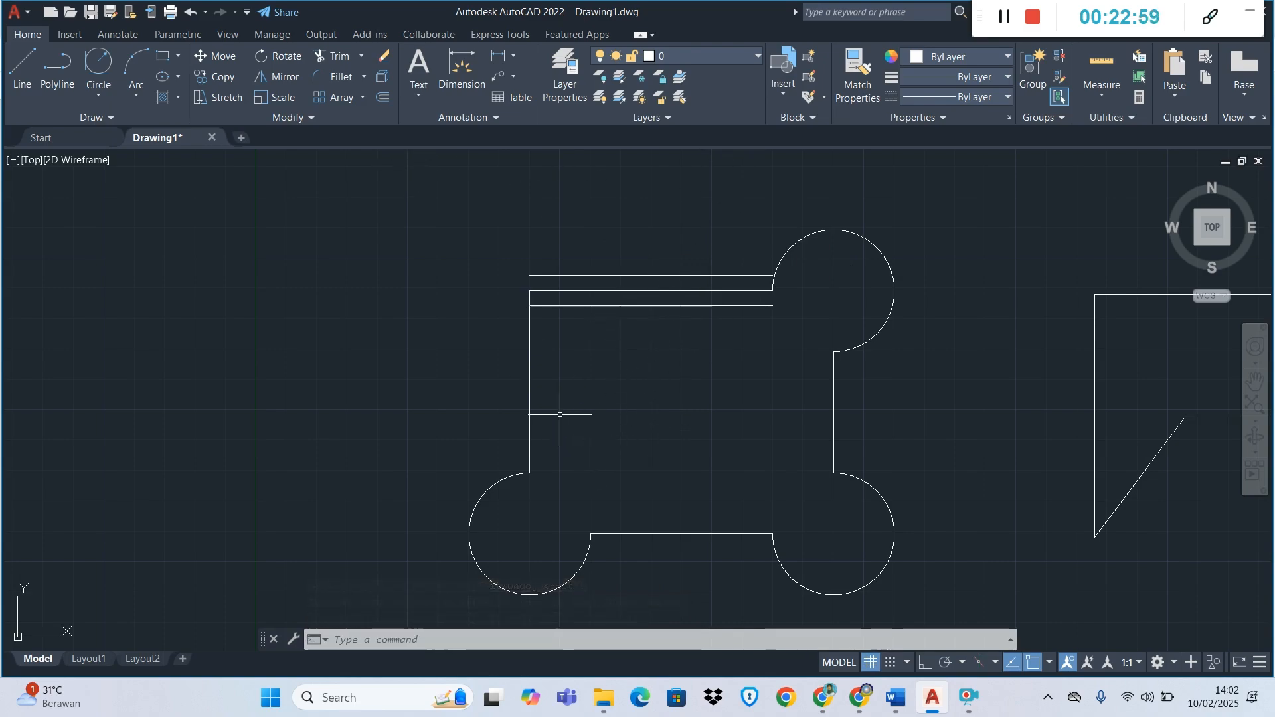
- Offset the profile's left vertical edge by 5 to the inside and to the outside
left_click(529, 402)
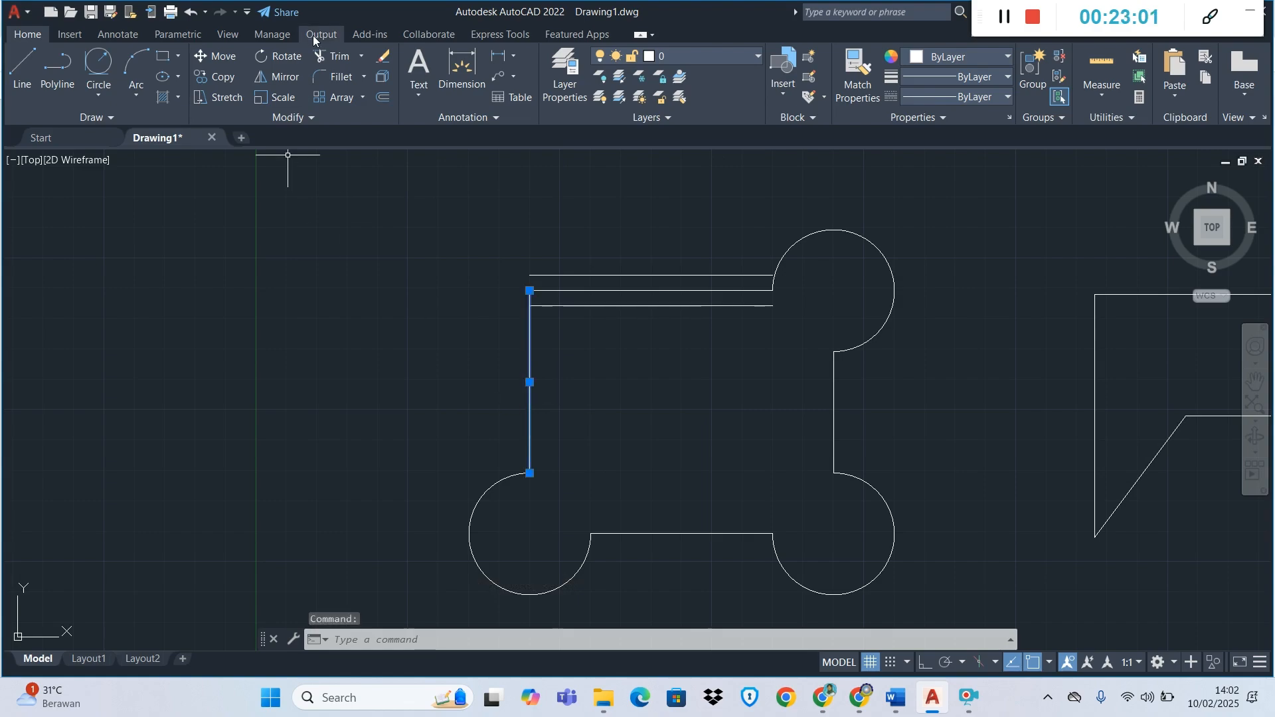
left_click(382, 97)
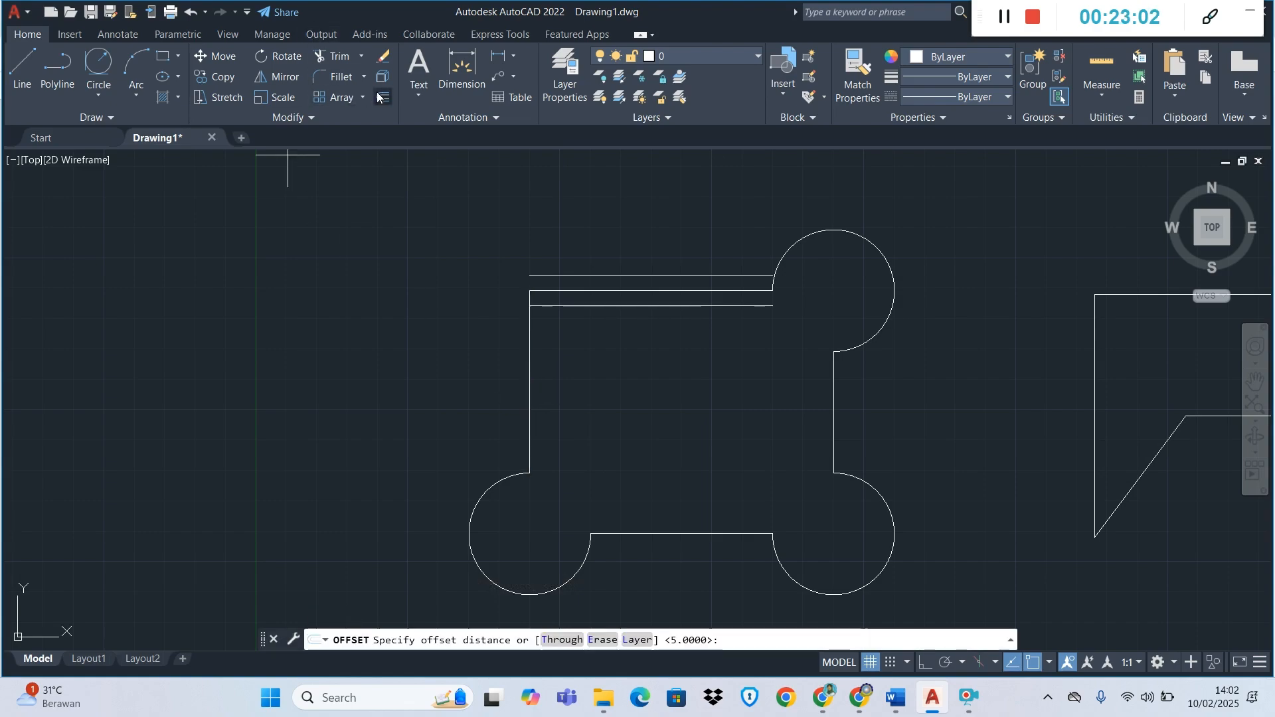
key("Return")
left_click(536, 350)
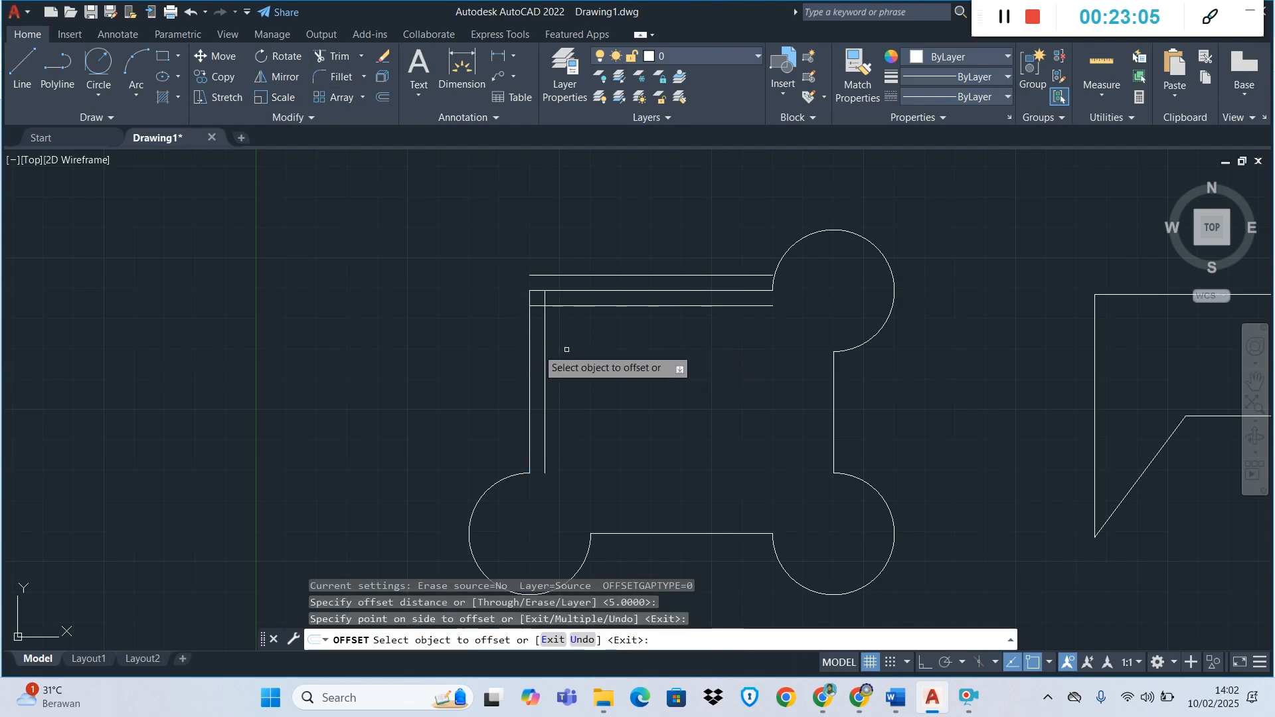
left_click(529, 349)
left_click(452, 349)
key("Escape")
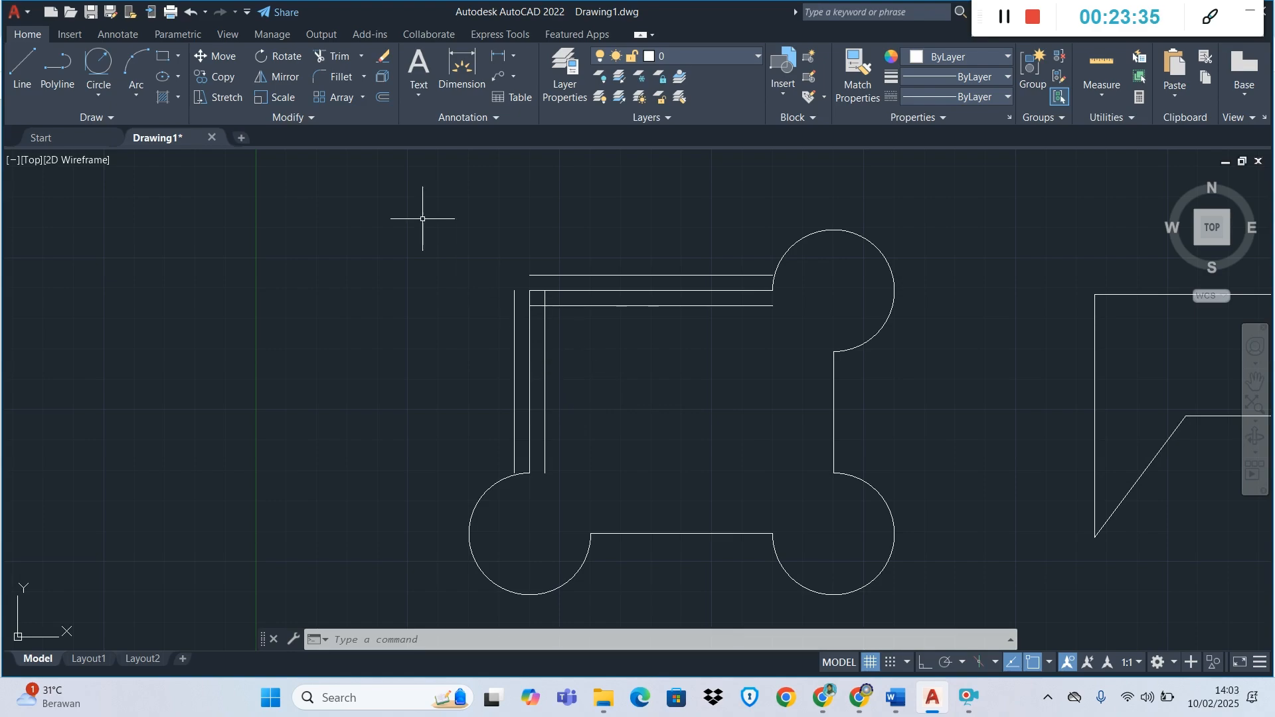
- Trim the overlapping ends of the two inner offset lines so they meet in a clean corner
scroll(531, 322, "up", 4)
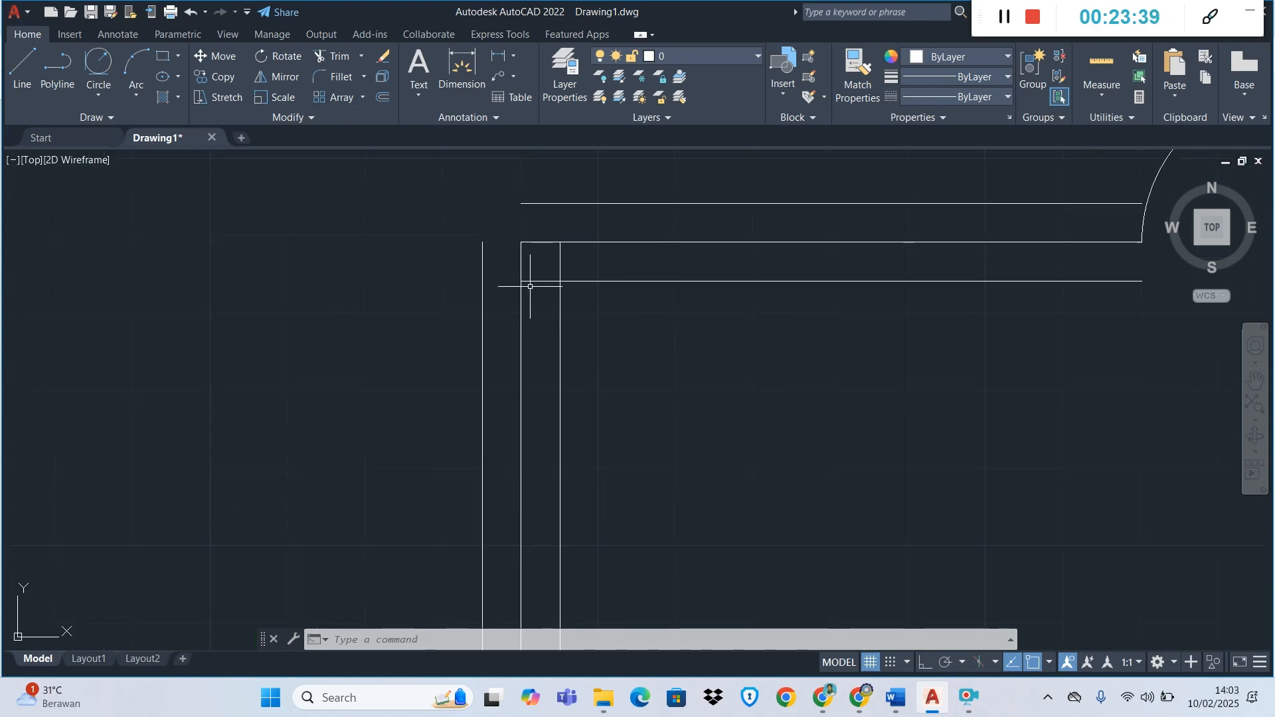
left_click(338, 57)
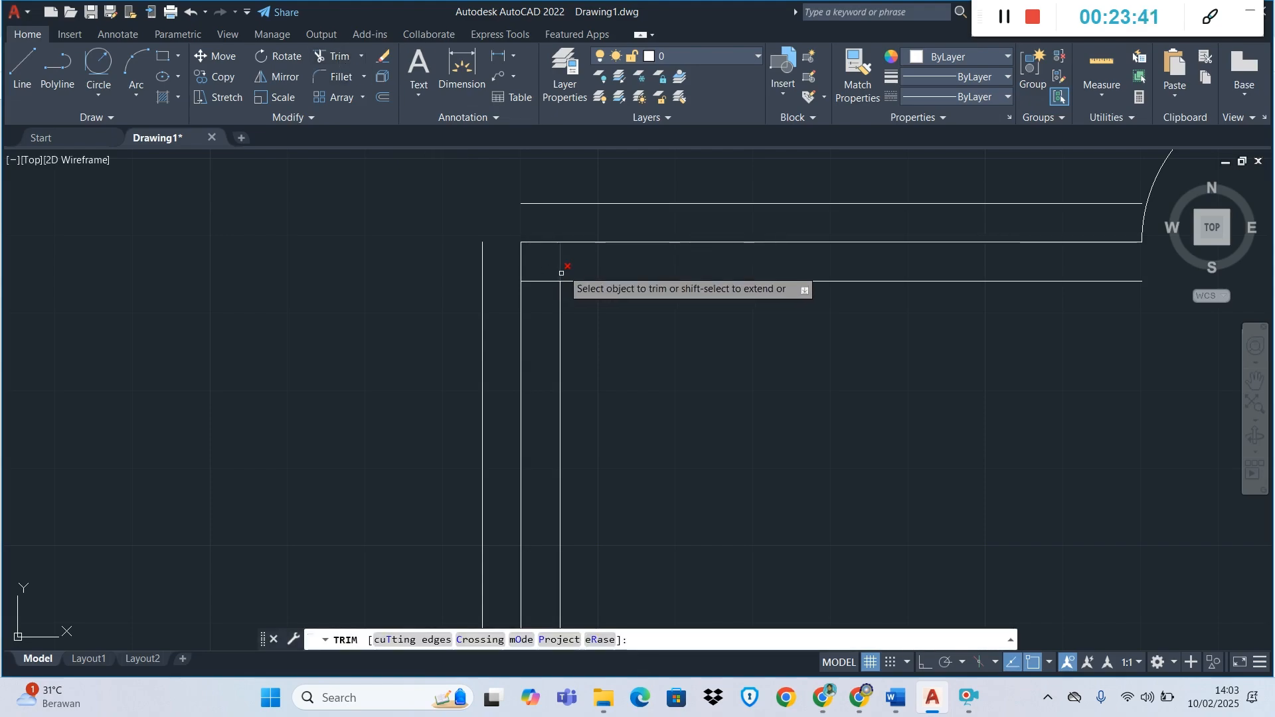
left_click(559, 265)
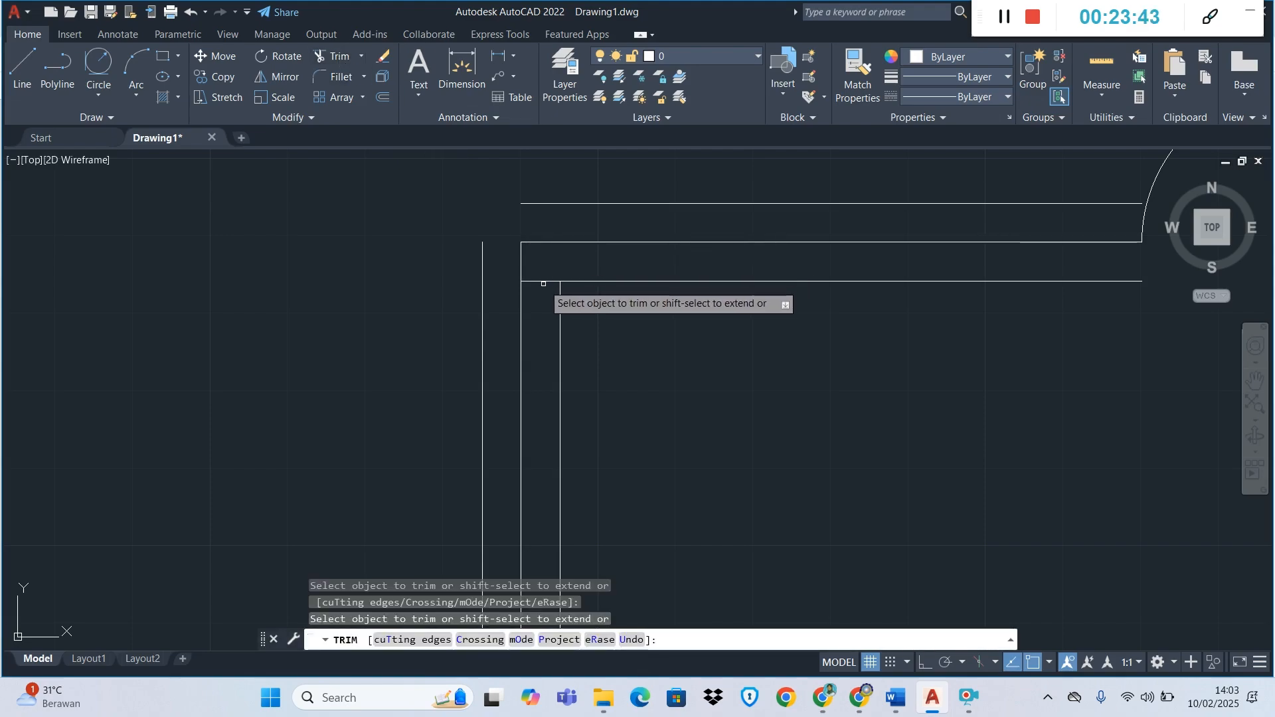
left_click(543, 281)
key("Escape")
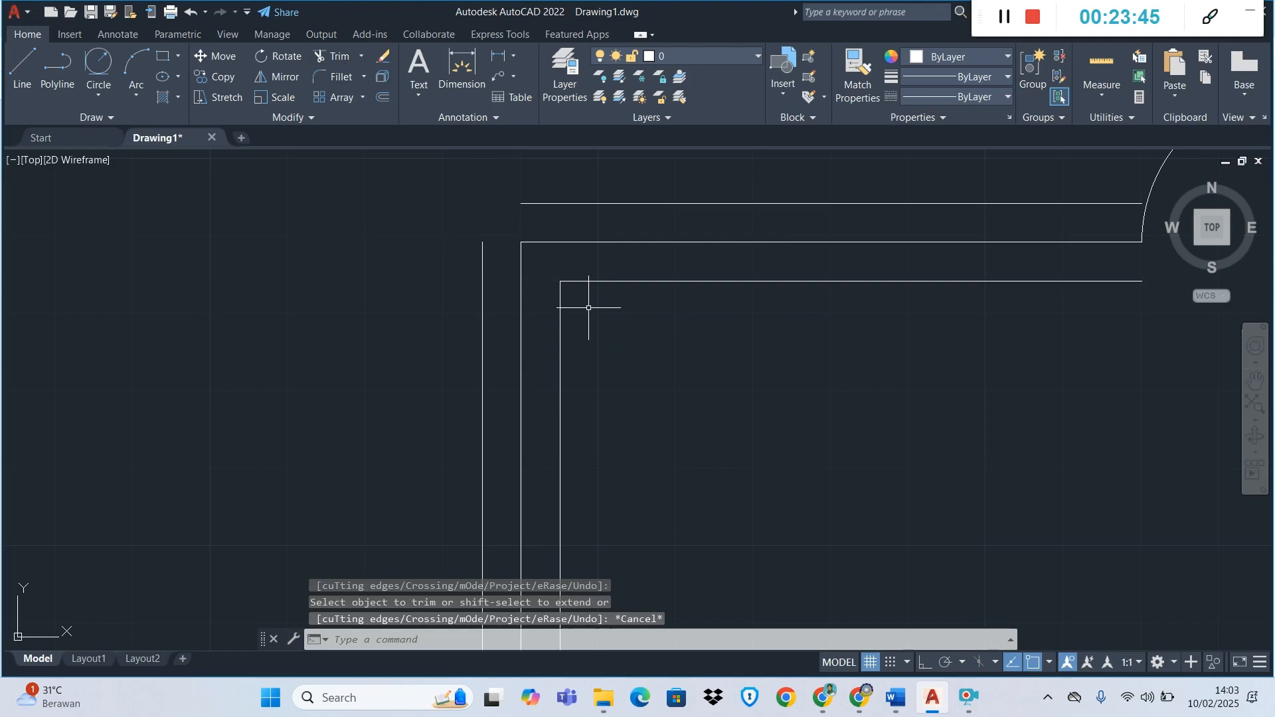
scroll(588, 308, "down", 2)
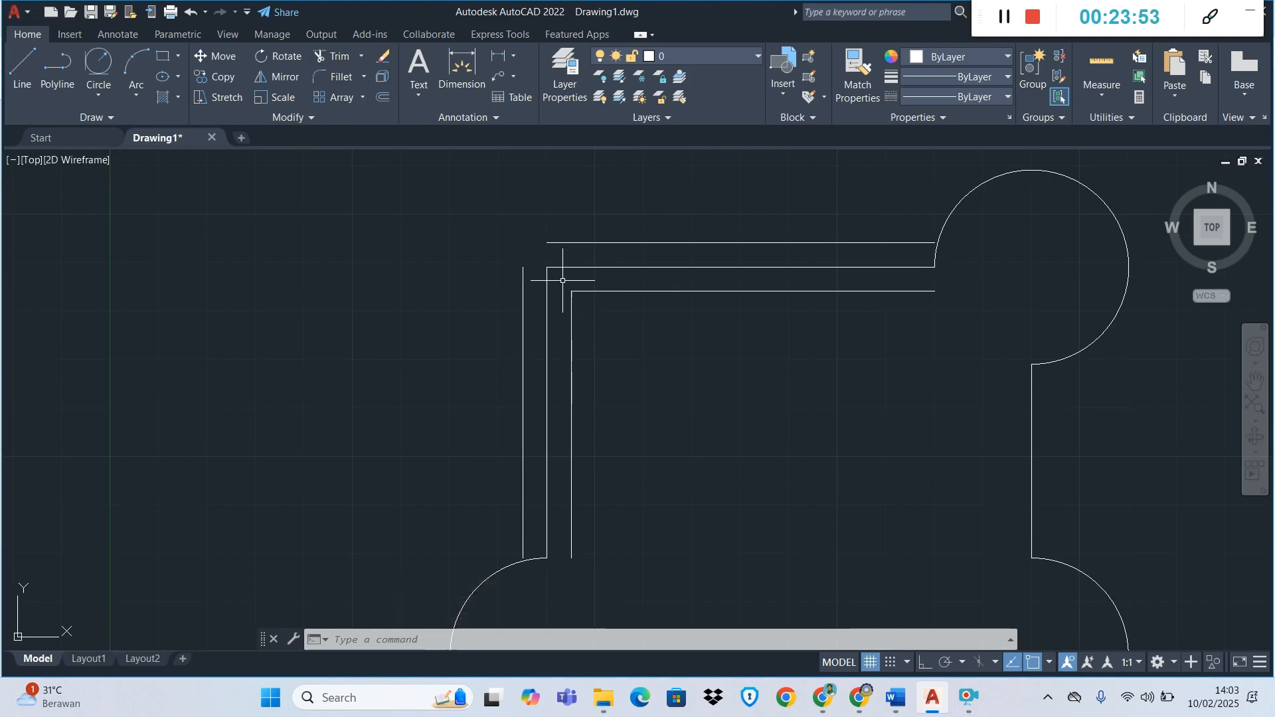
scroll(631, 329, "down", 2)
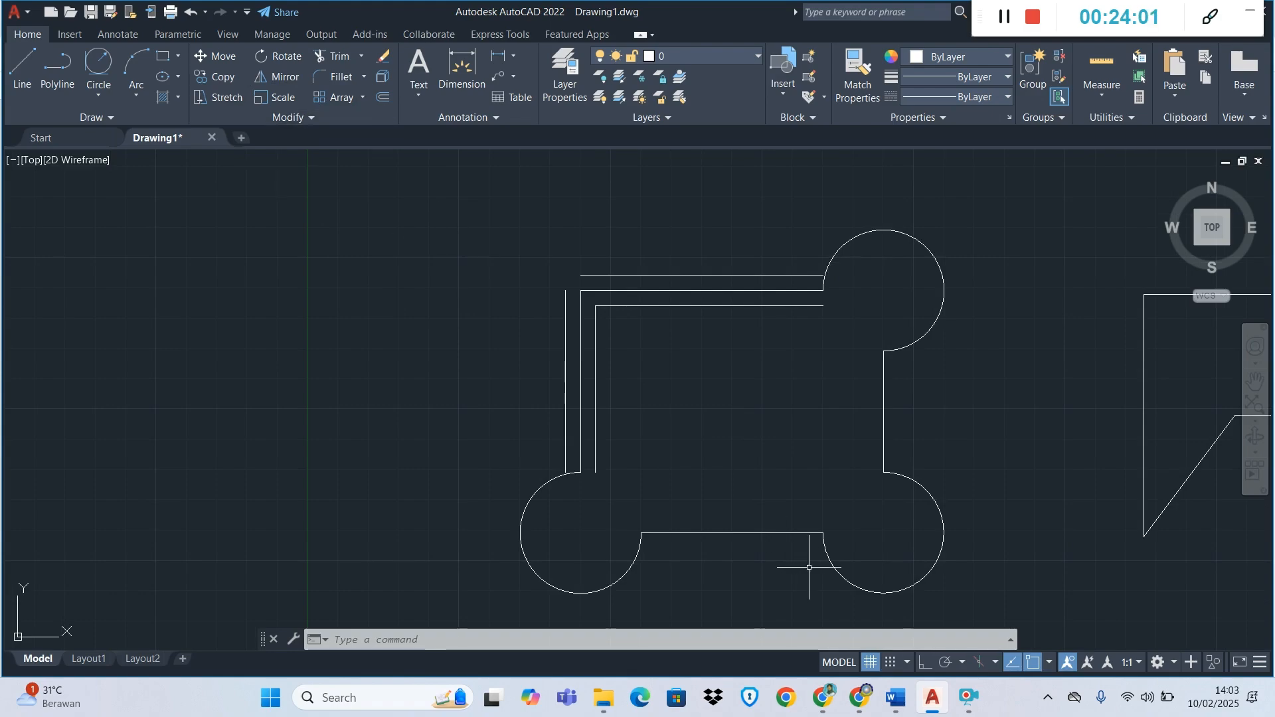
scroll(354, 218, "down", 2)
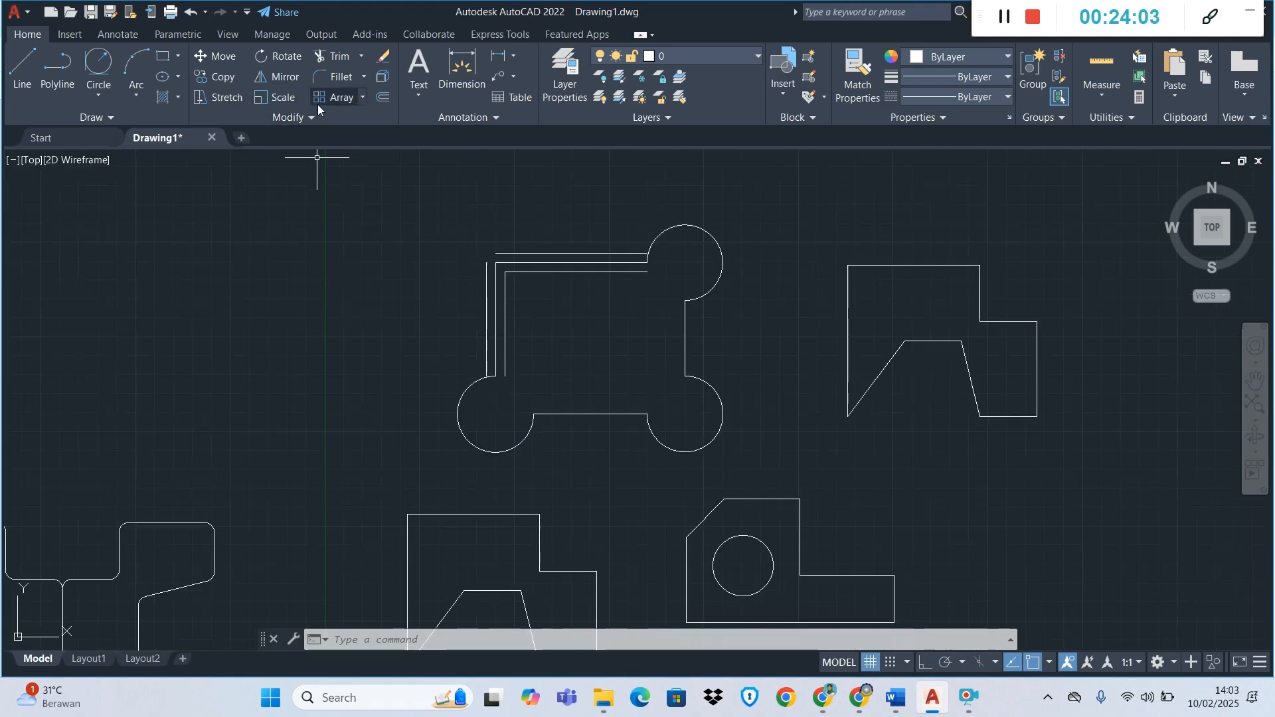
left_click(313, 116)
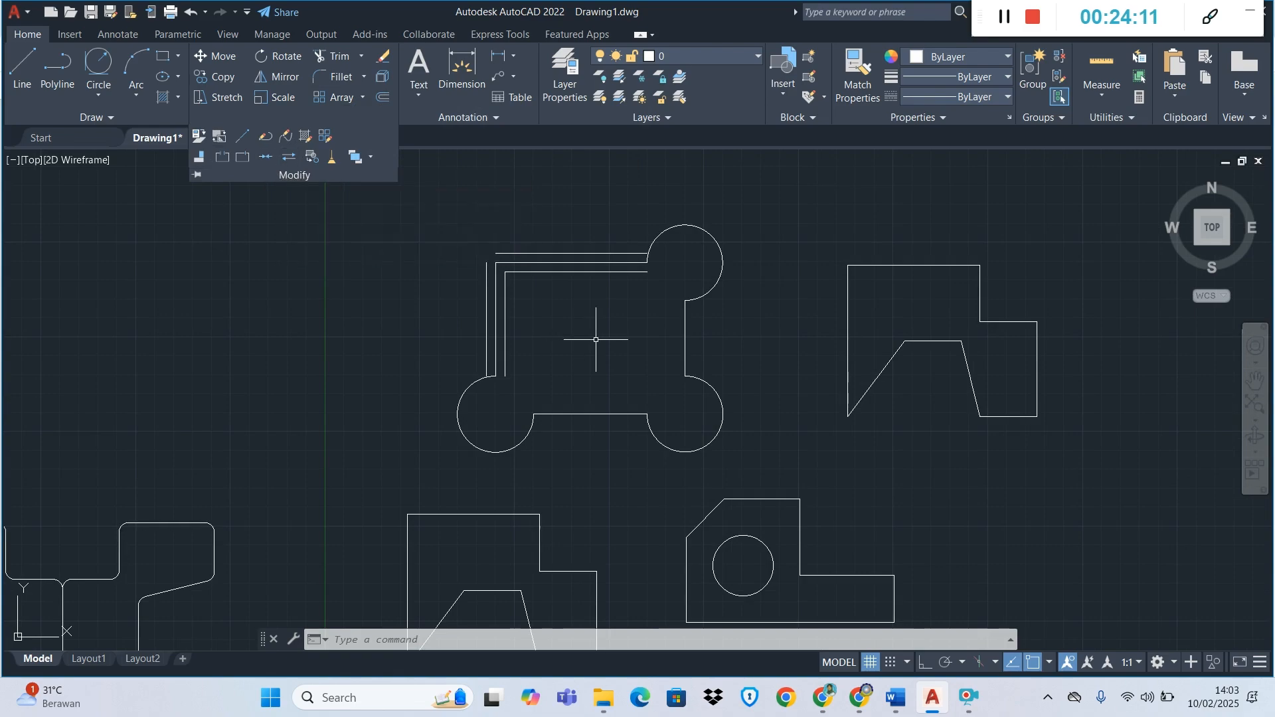
scroll(595, 340, "down", 4)
scroll(259, 247, "up", 2)
scroll(259, 248, "down", 2)
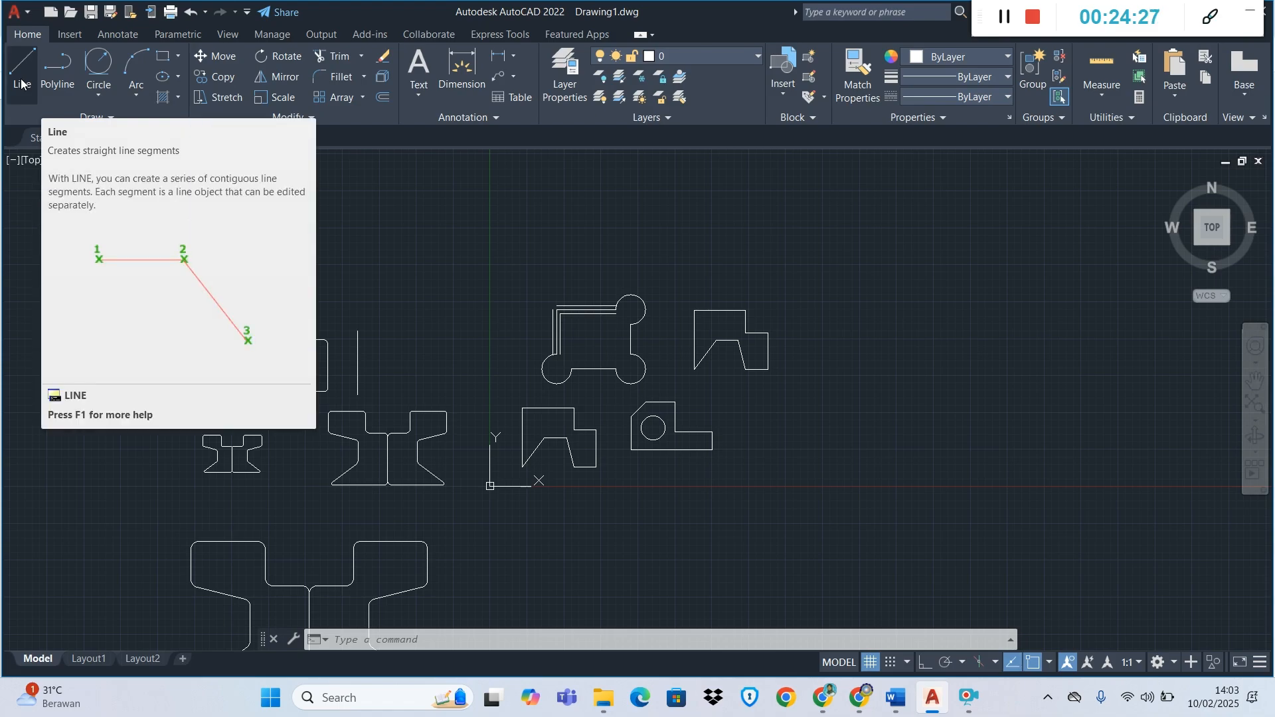
scroll(500, 273, "down", 2)
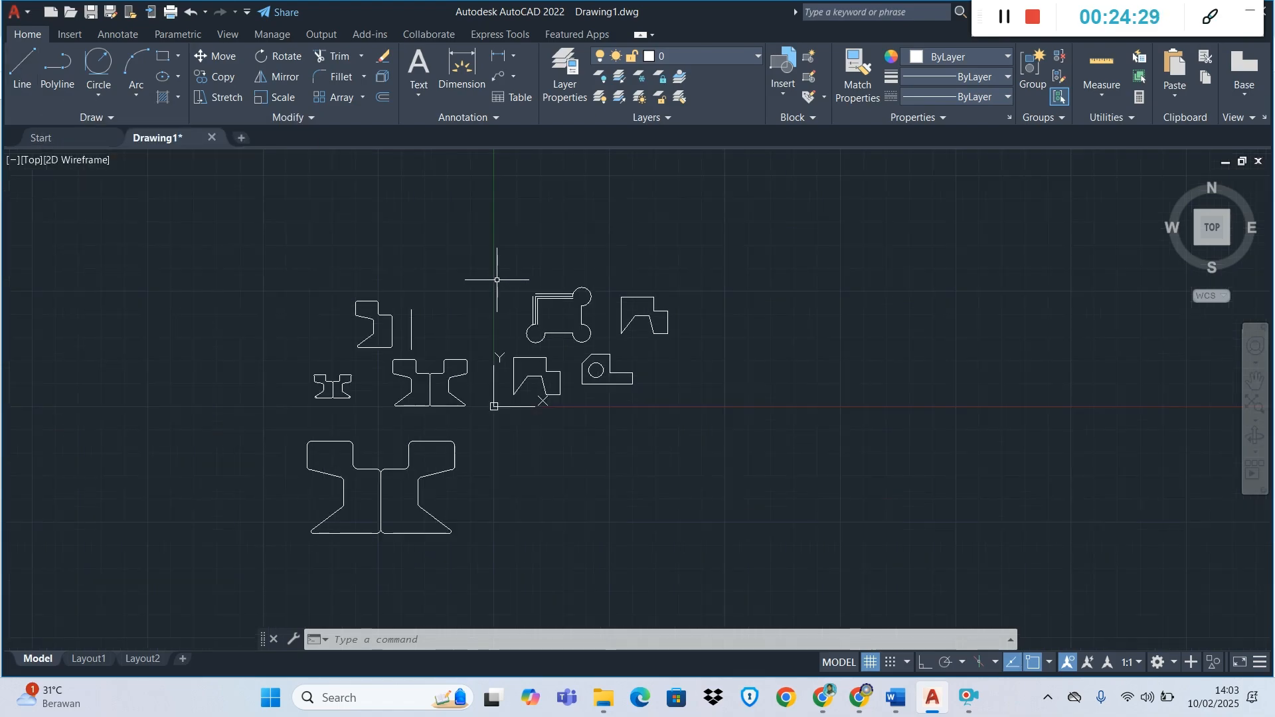
- With ortho on, draw a closed 100 by 100 square from separate lines in the empty area above the filleted profile
scroll(296, 196, "up", 4)
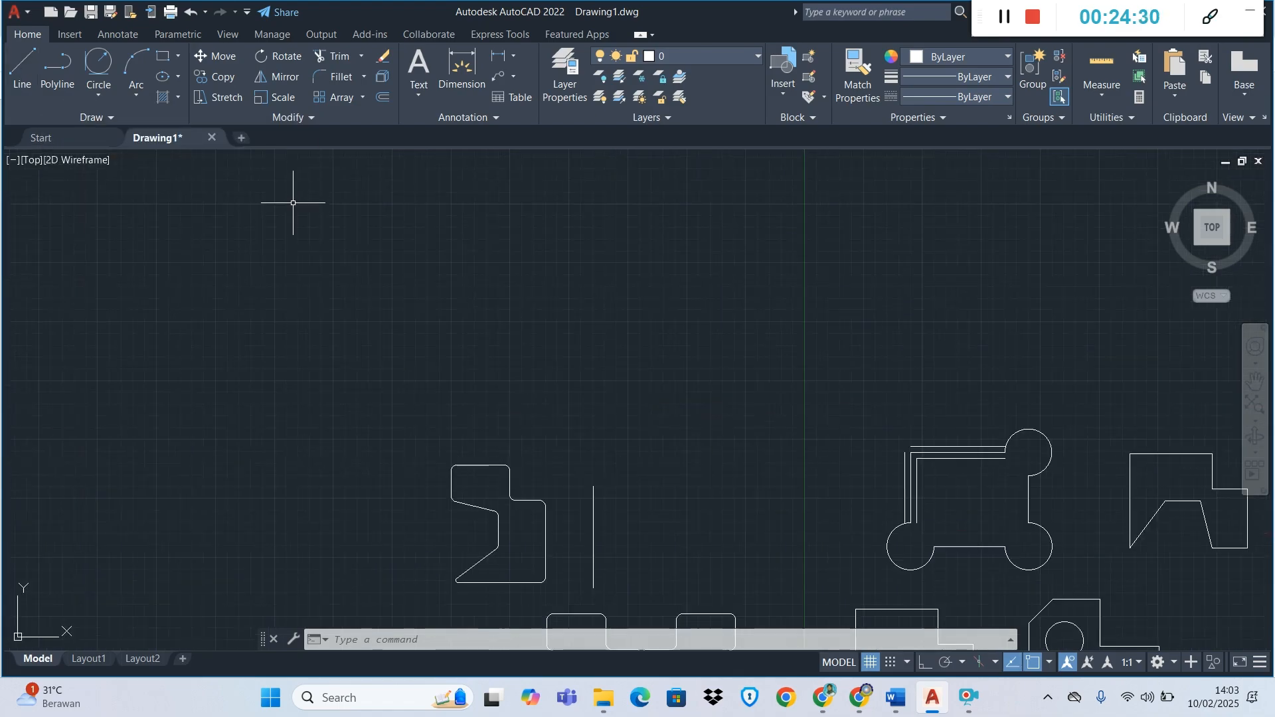
left_click(24, 77)
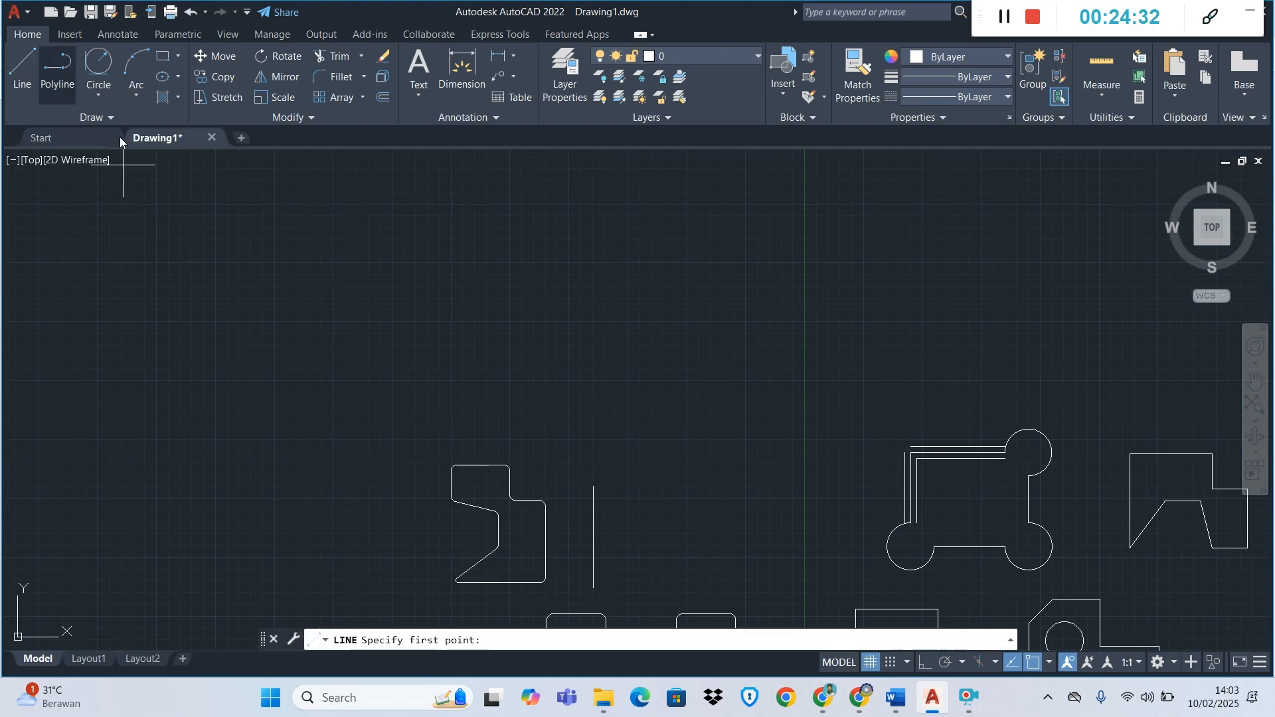
left_click(368, 326)
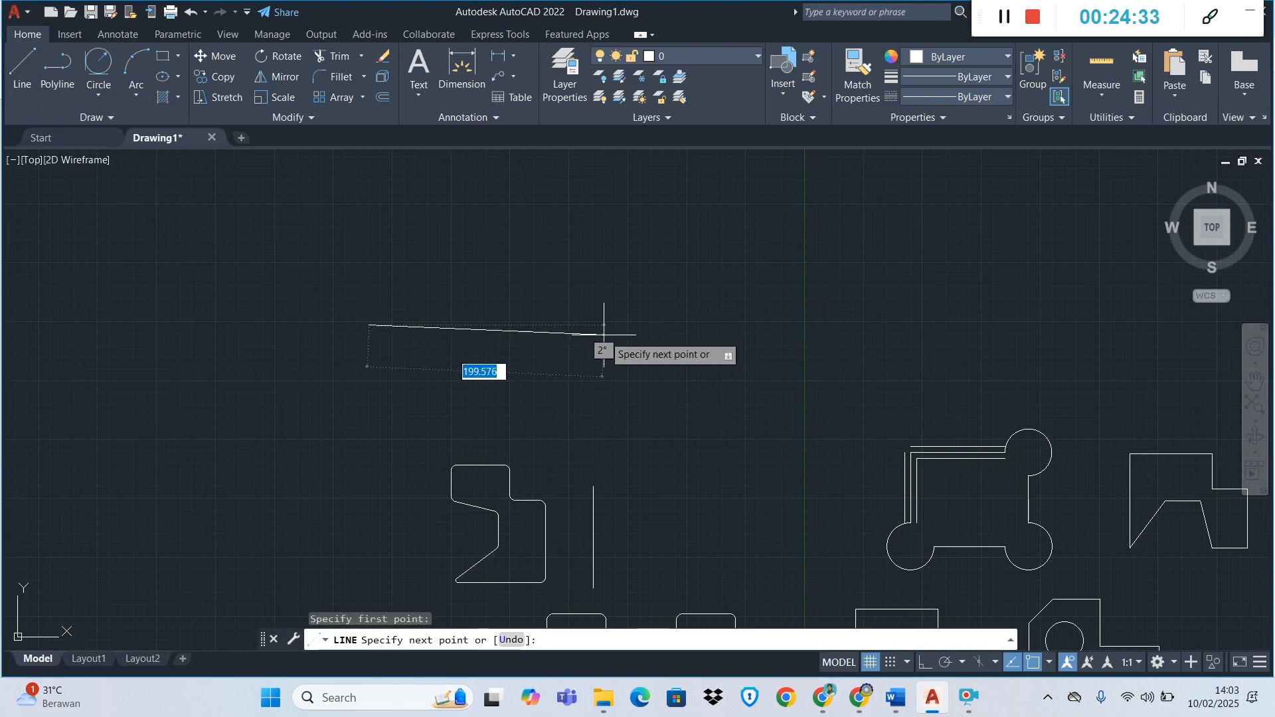
left_click(922, 663)
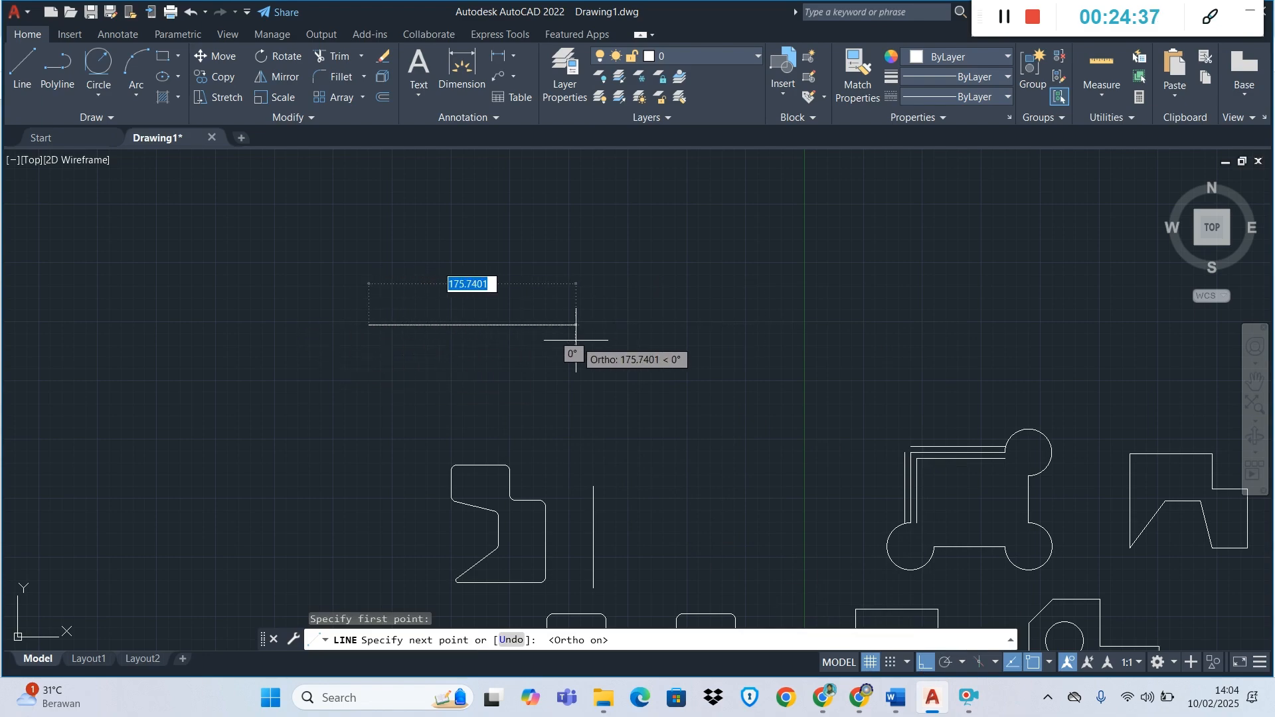
type("100")
key("Return")
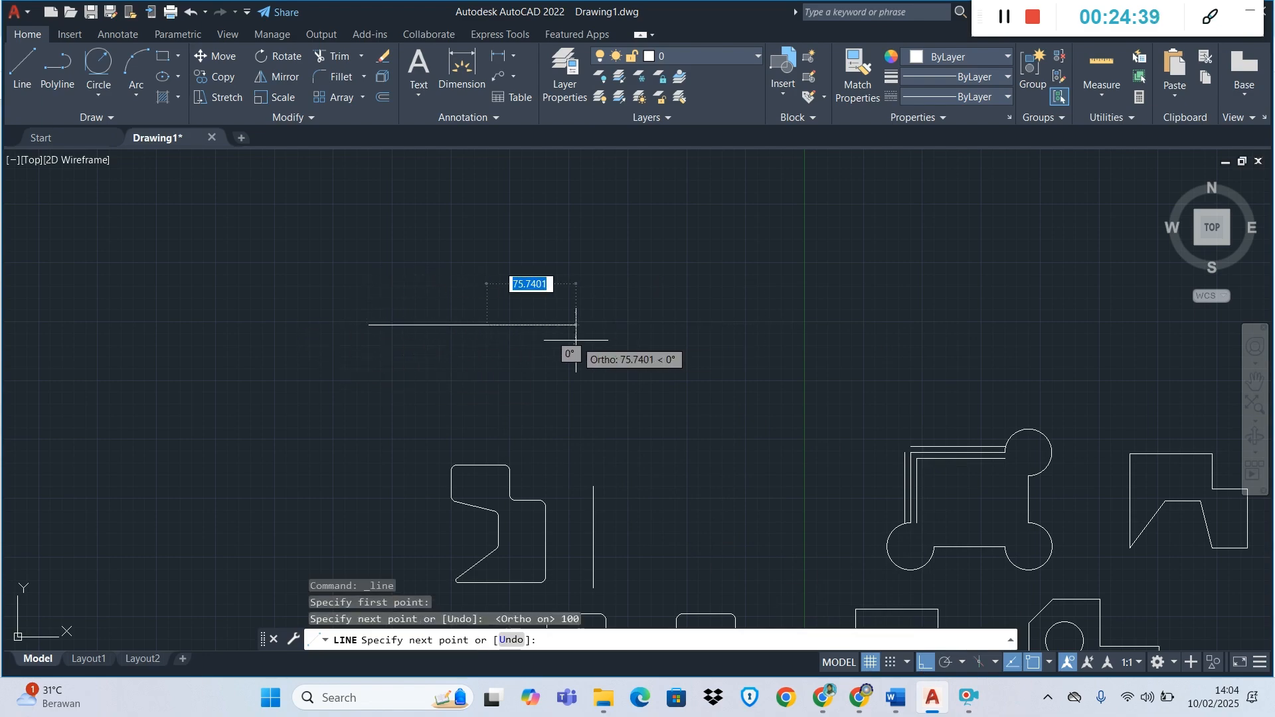
type("1")
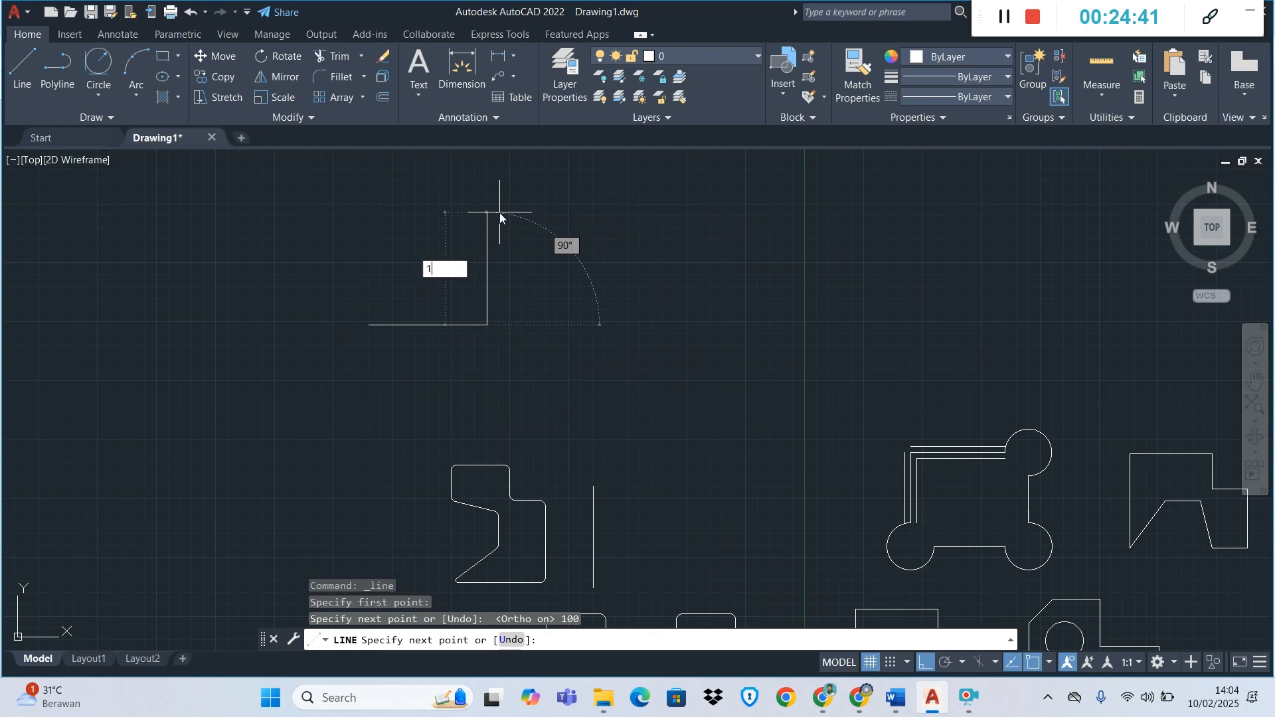
type("00")
key("Return")
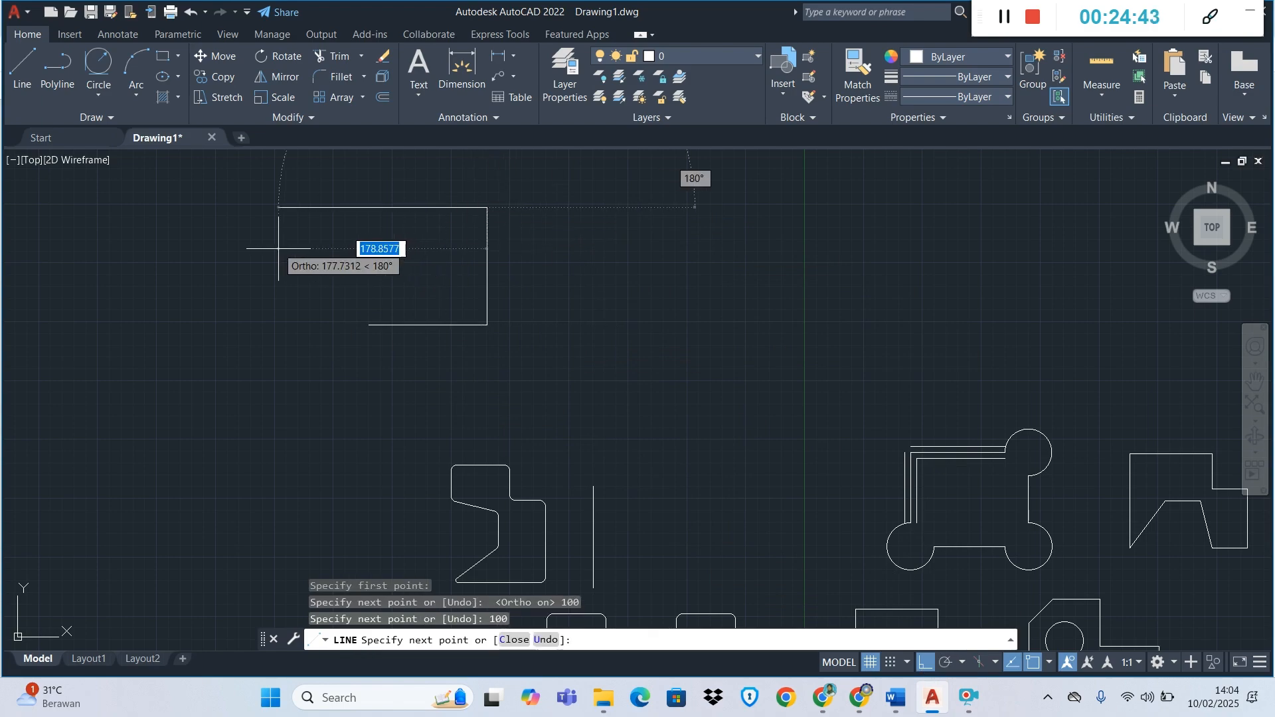
type("100")
key("Return")
type("c")
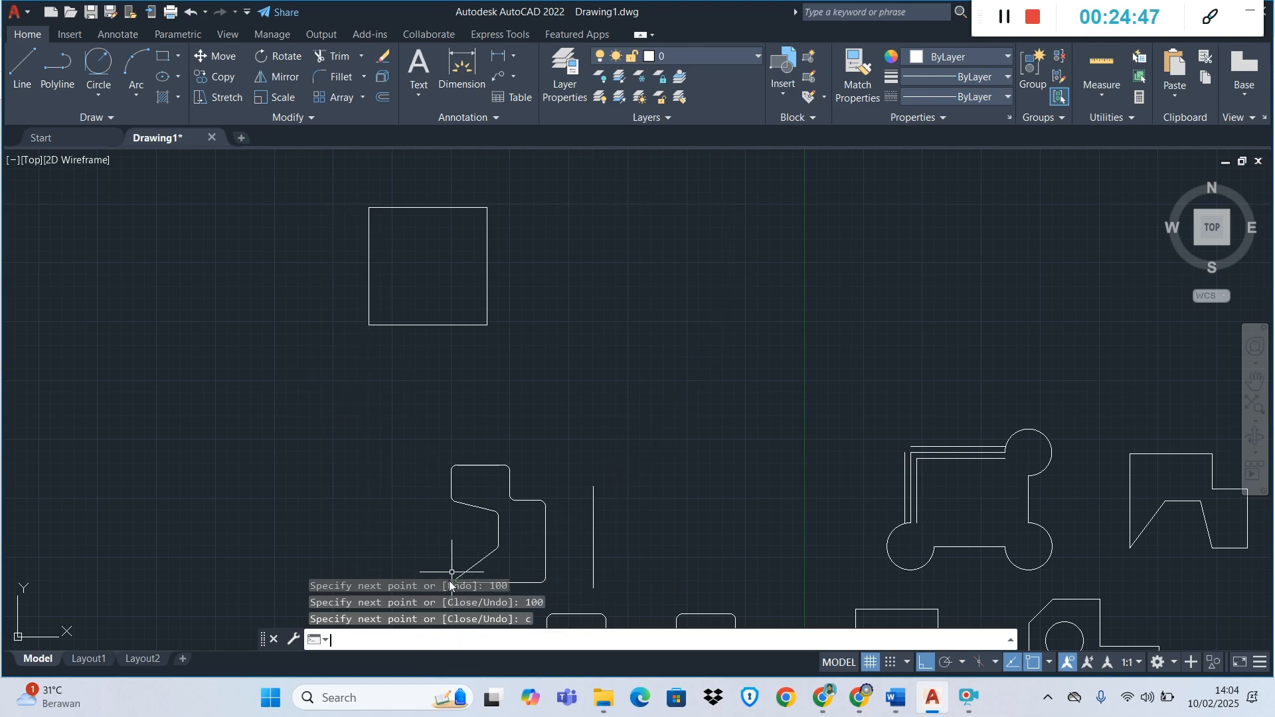
key("Return")
- Draw a closed 100 by 100 square as a single polyline beside the square made of separate lines
scroll(471, 173, "up", 2)
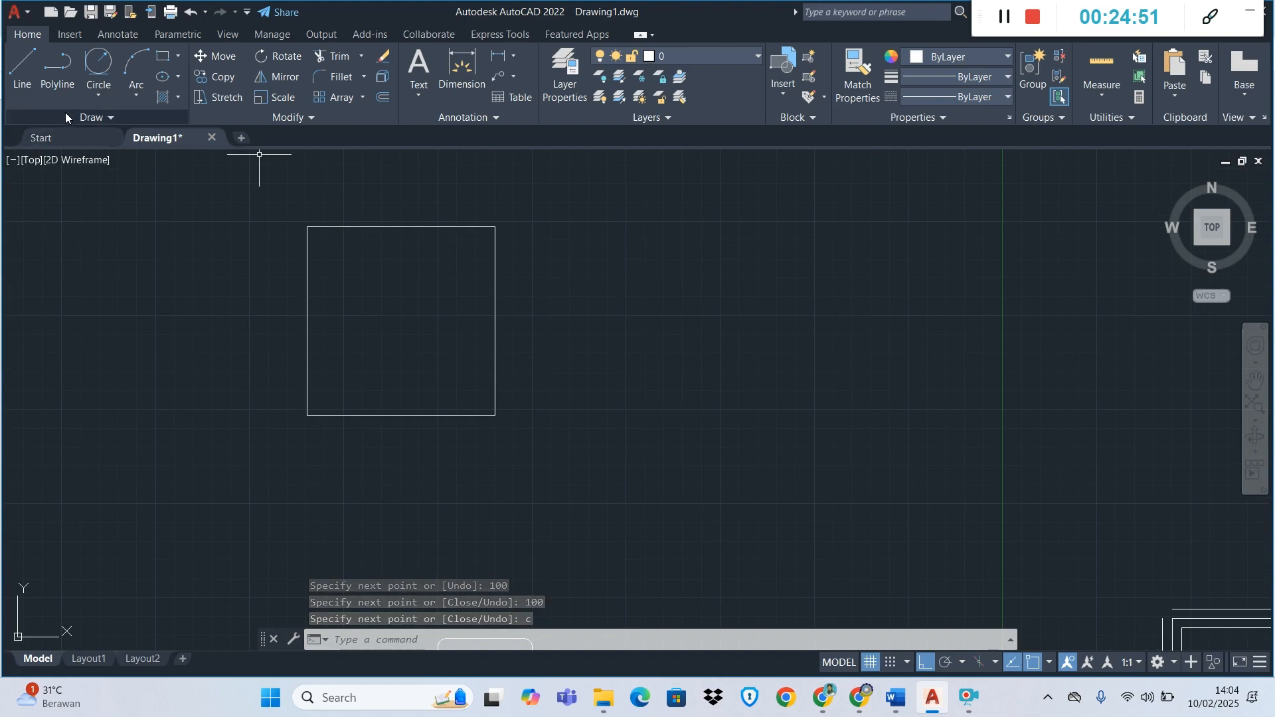
left_click(55, 77)
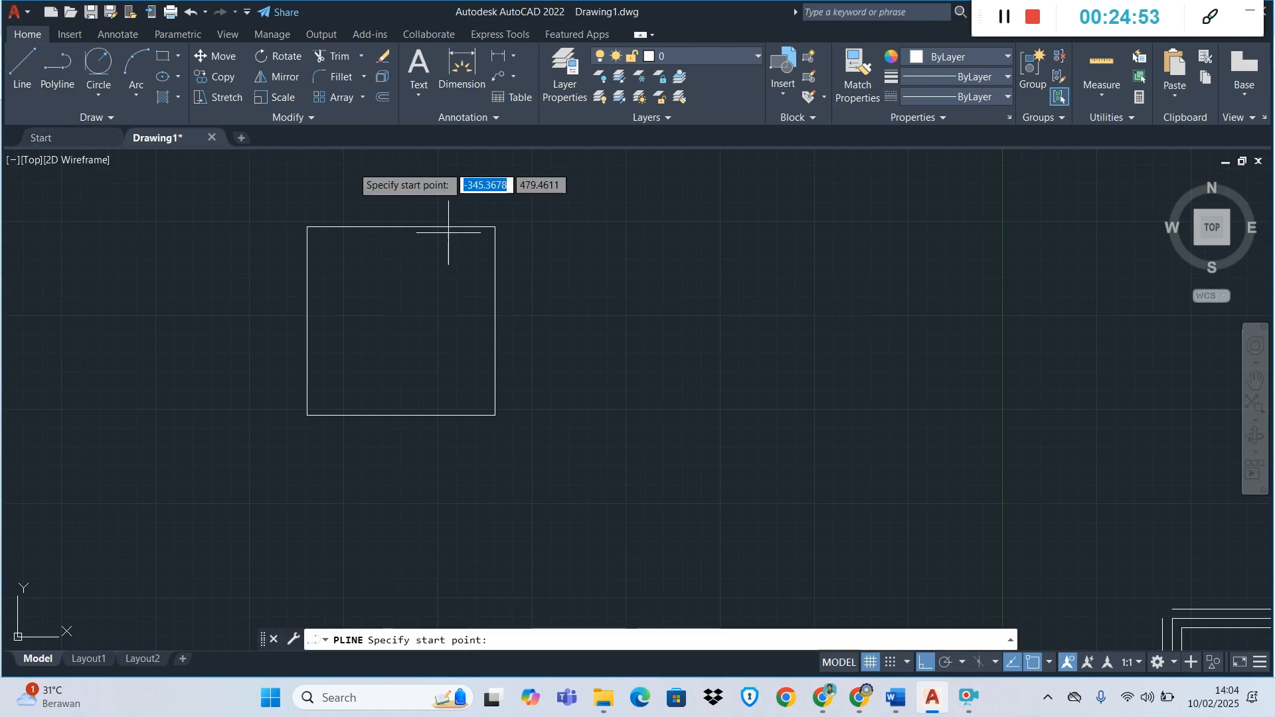
left_click(546, 228)
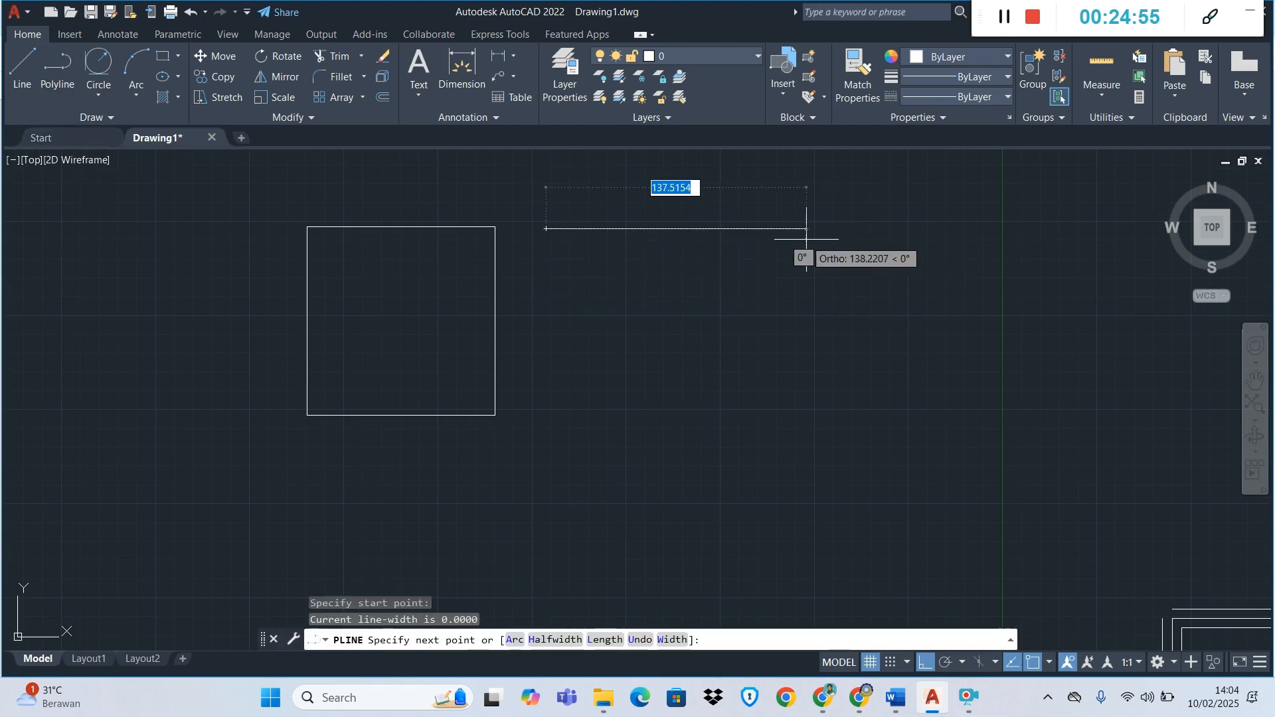
type("100")
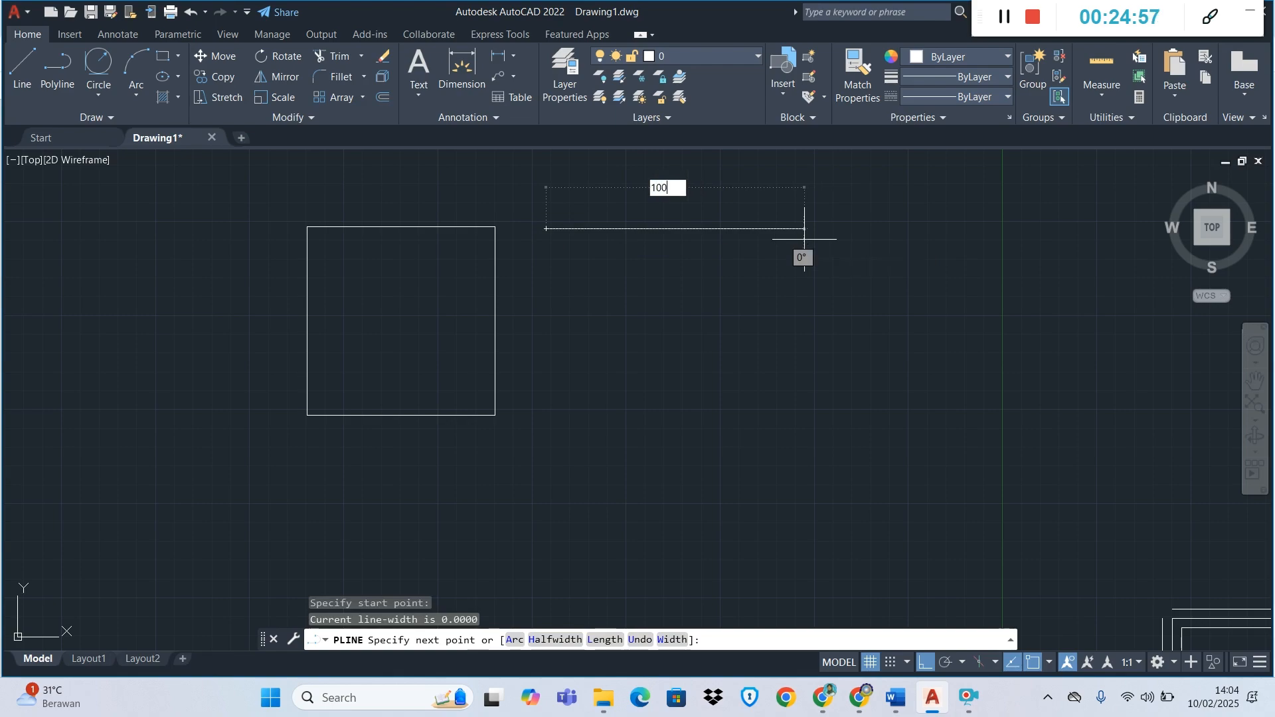
key("Return")
type("100")
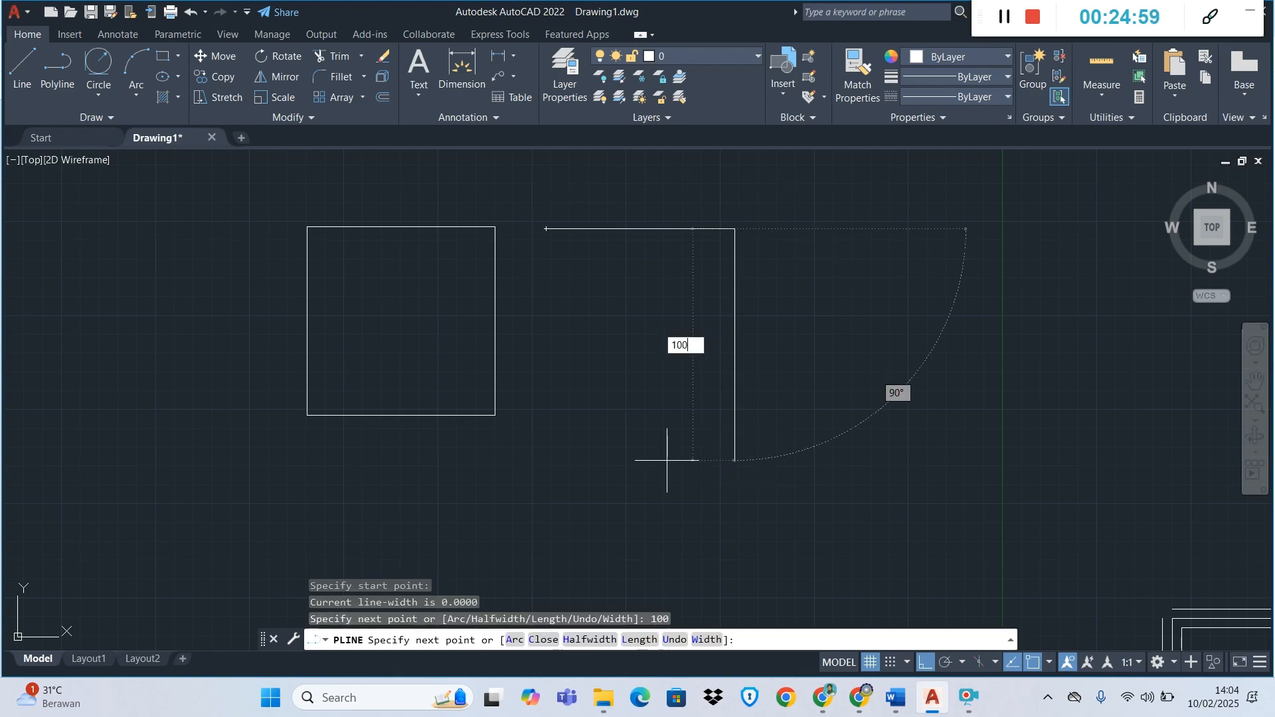
key("Return")
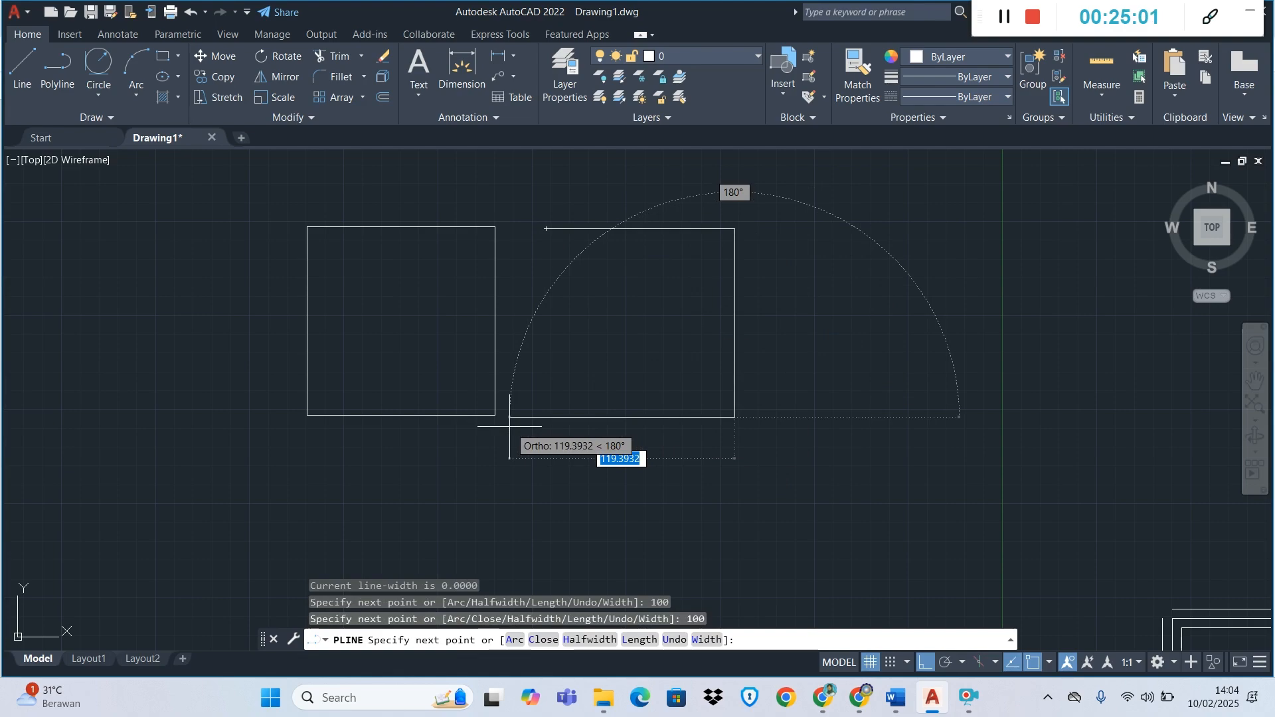
type("100")
key("Return")
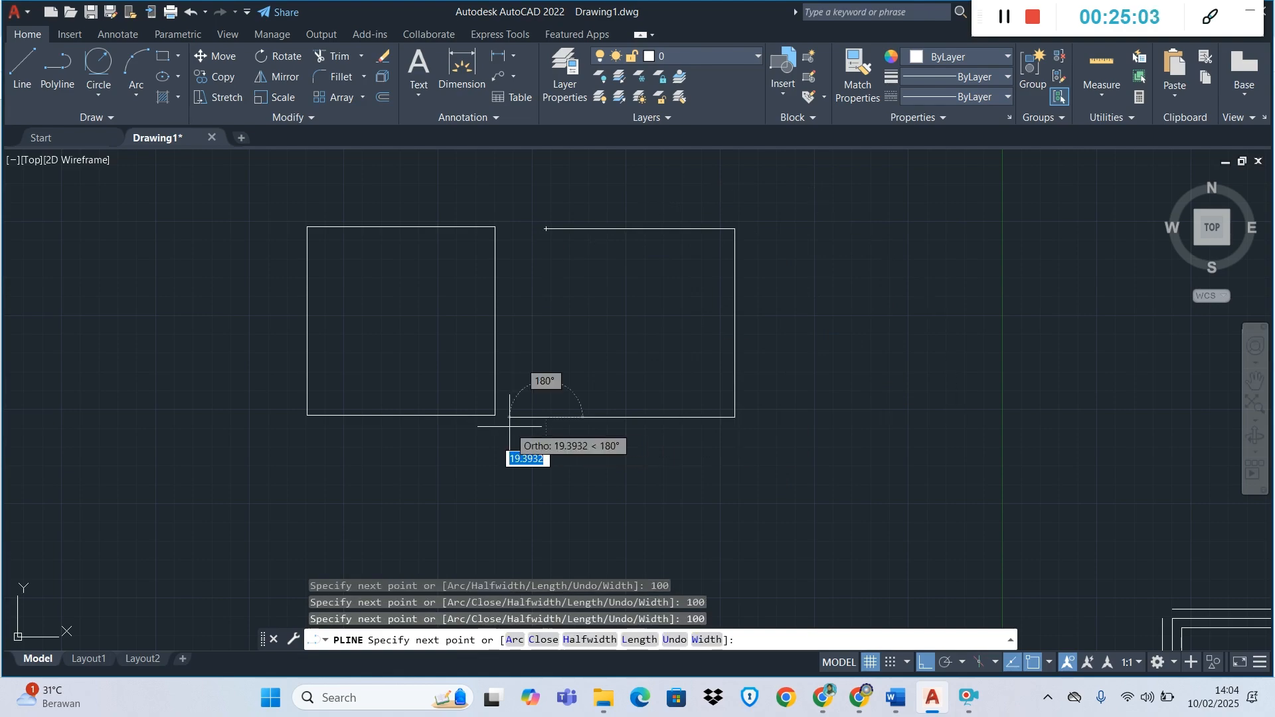
type("c")
key("Return")
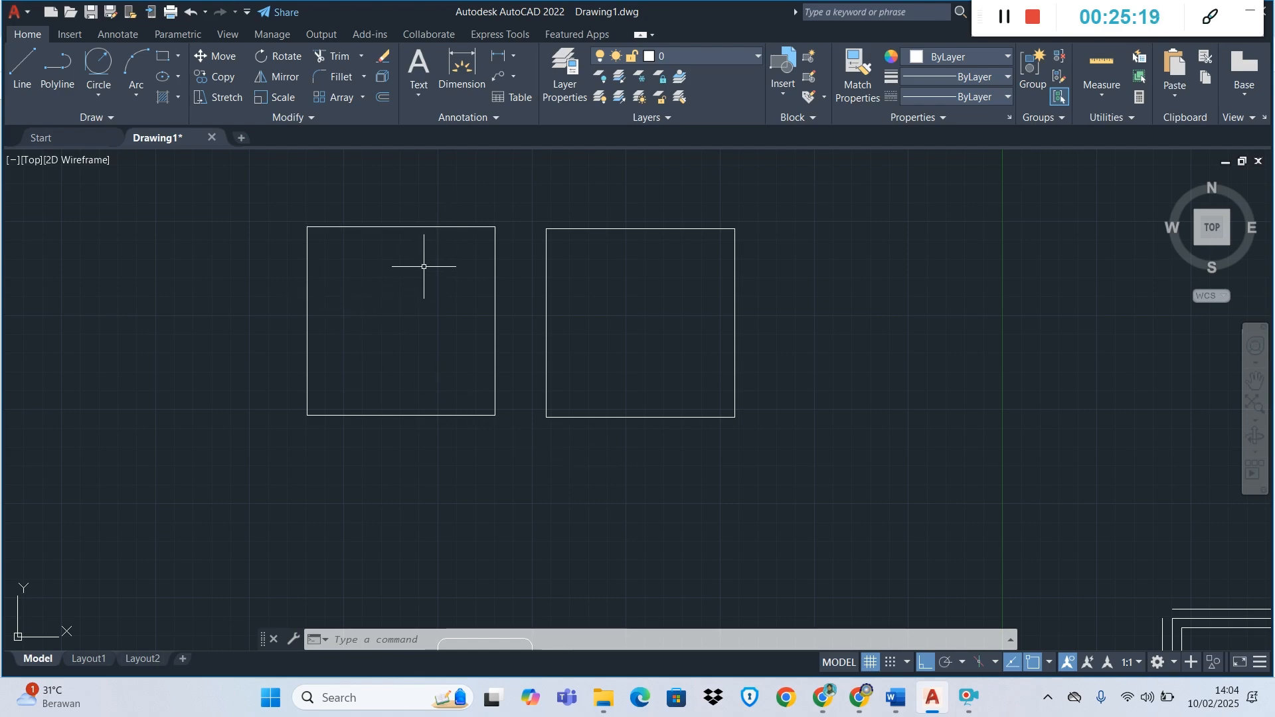
- Select the four sides of the line-drawn square one by one to check they are separate objects, and clear the selection
left_click(436, 227)
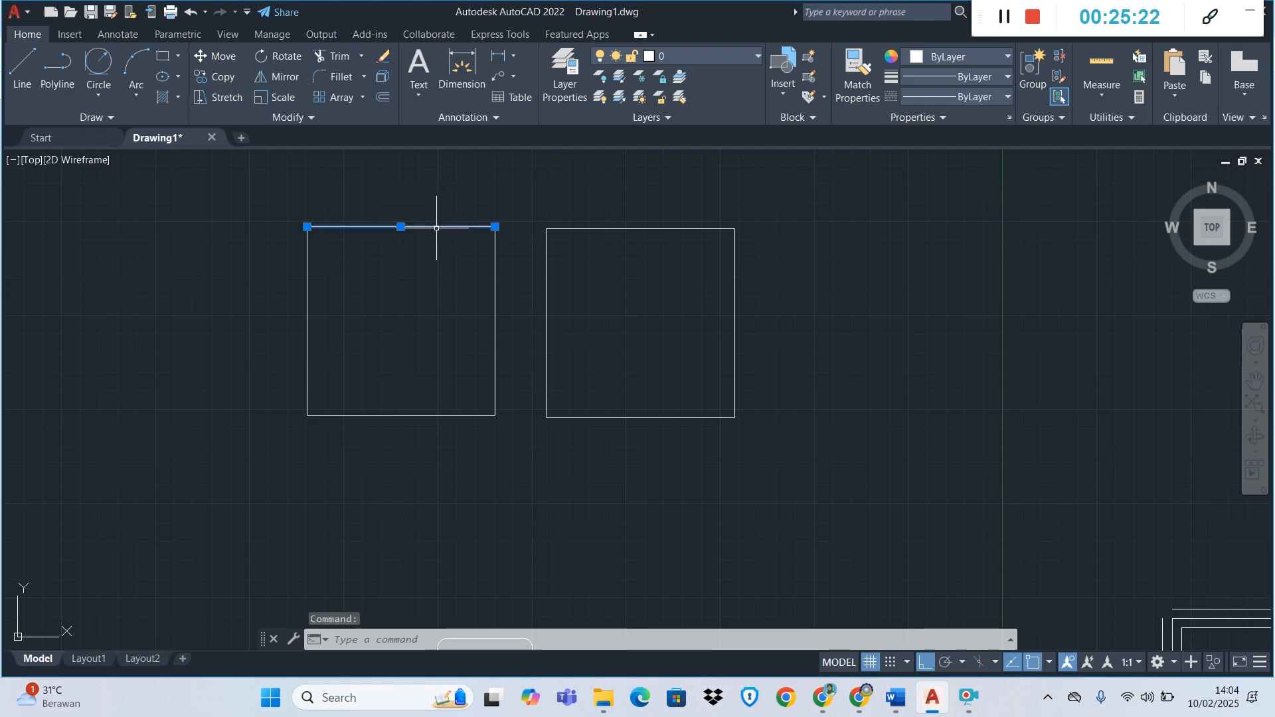
left_click(494, 298)
left_click(394, 415)
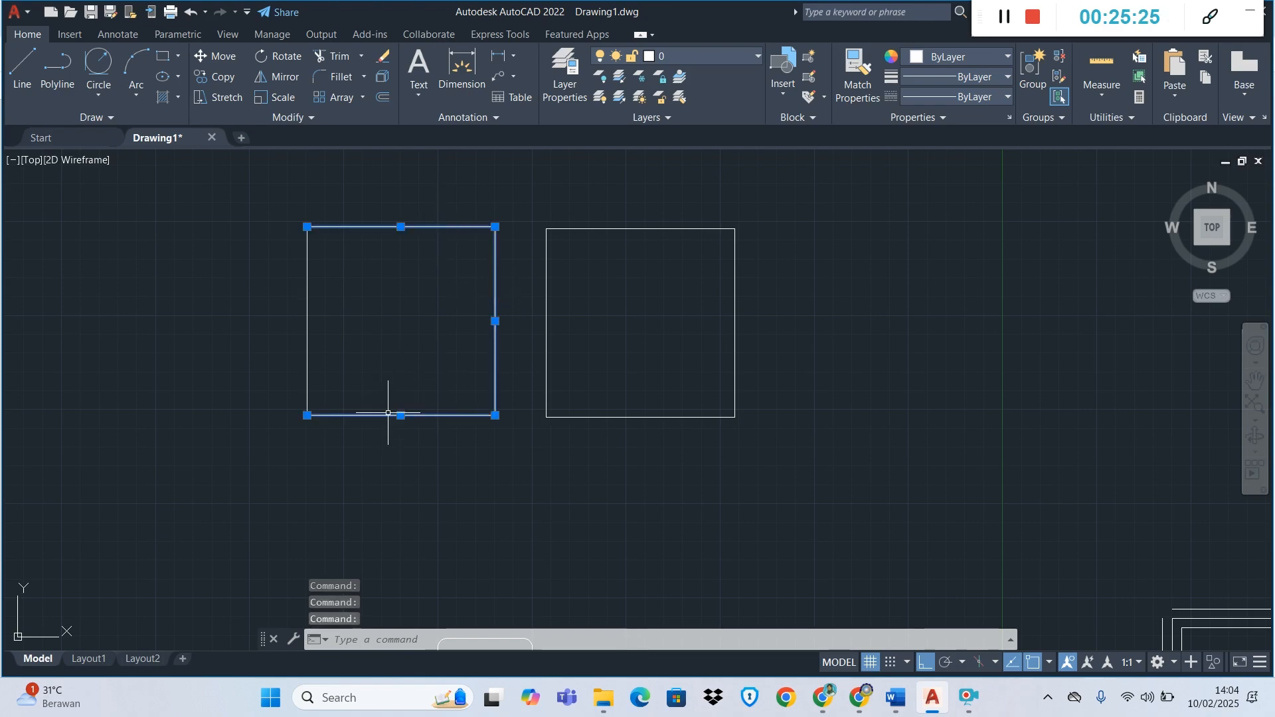
left_click(306, 325)
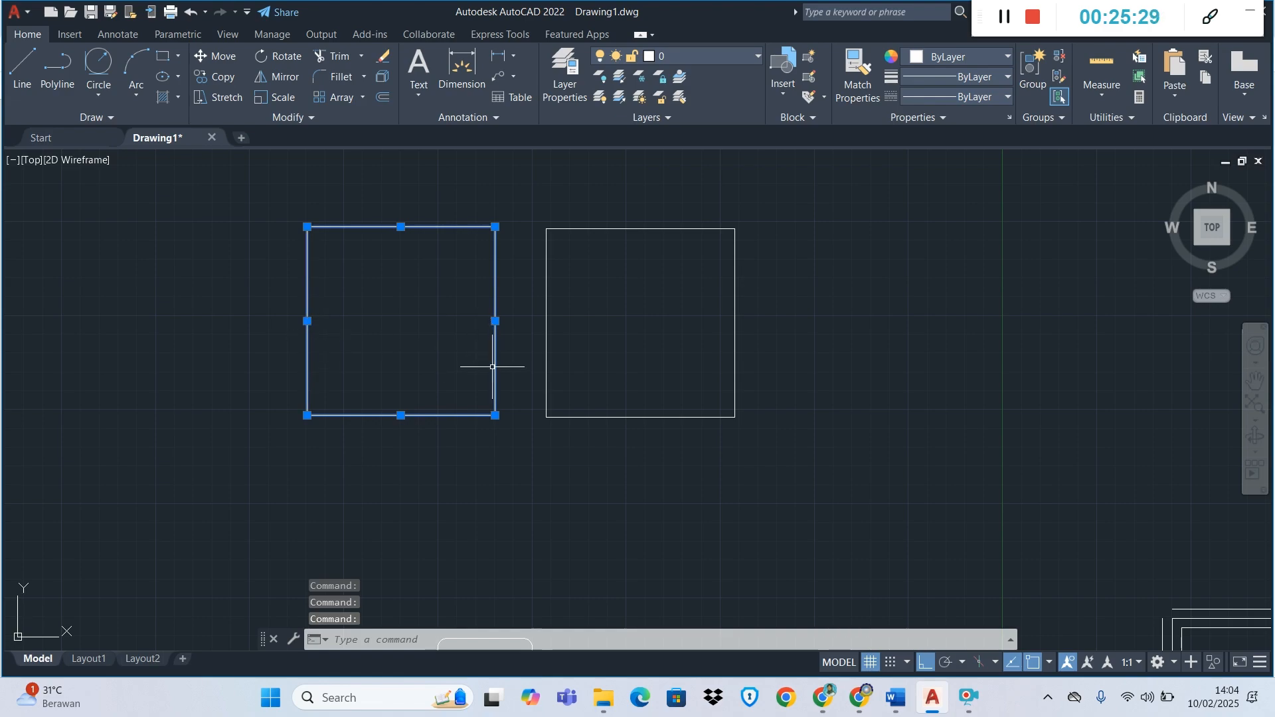
key("Escape")
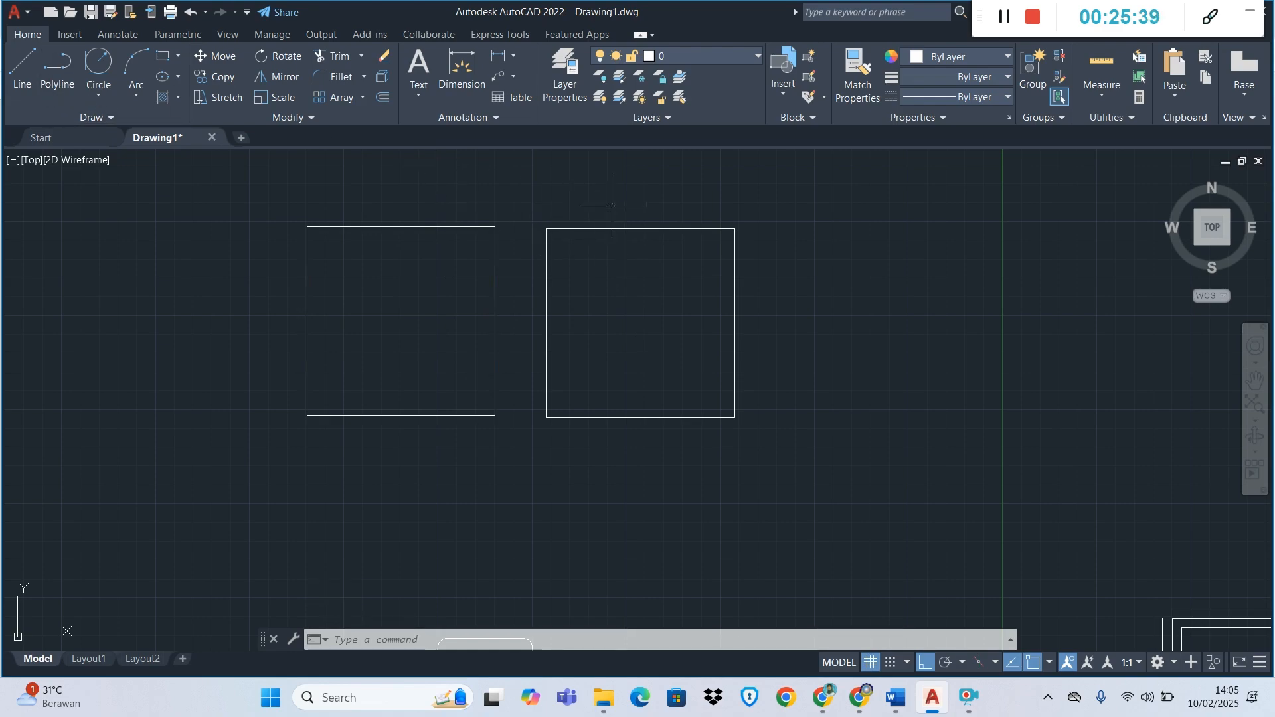
- Select the polyline square by its upper edge to check that it is one object, and clear the selection
left_click(642, 229)
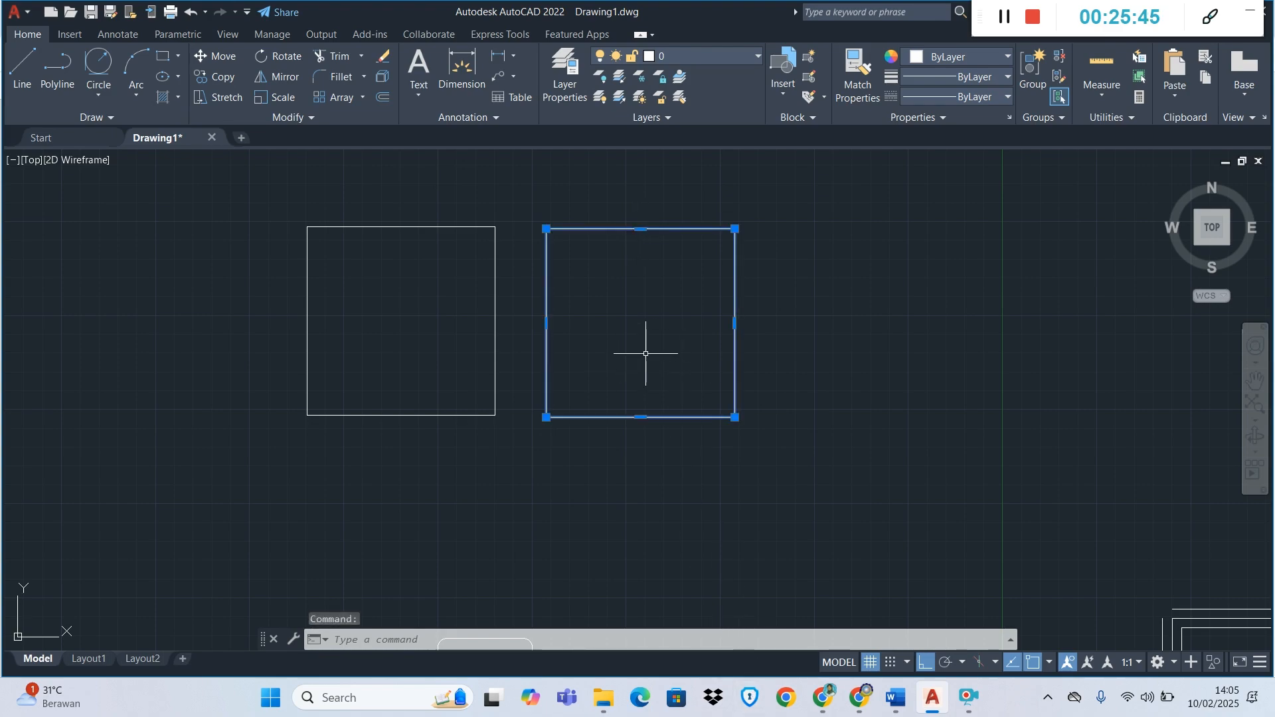
key("Escape")
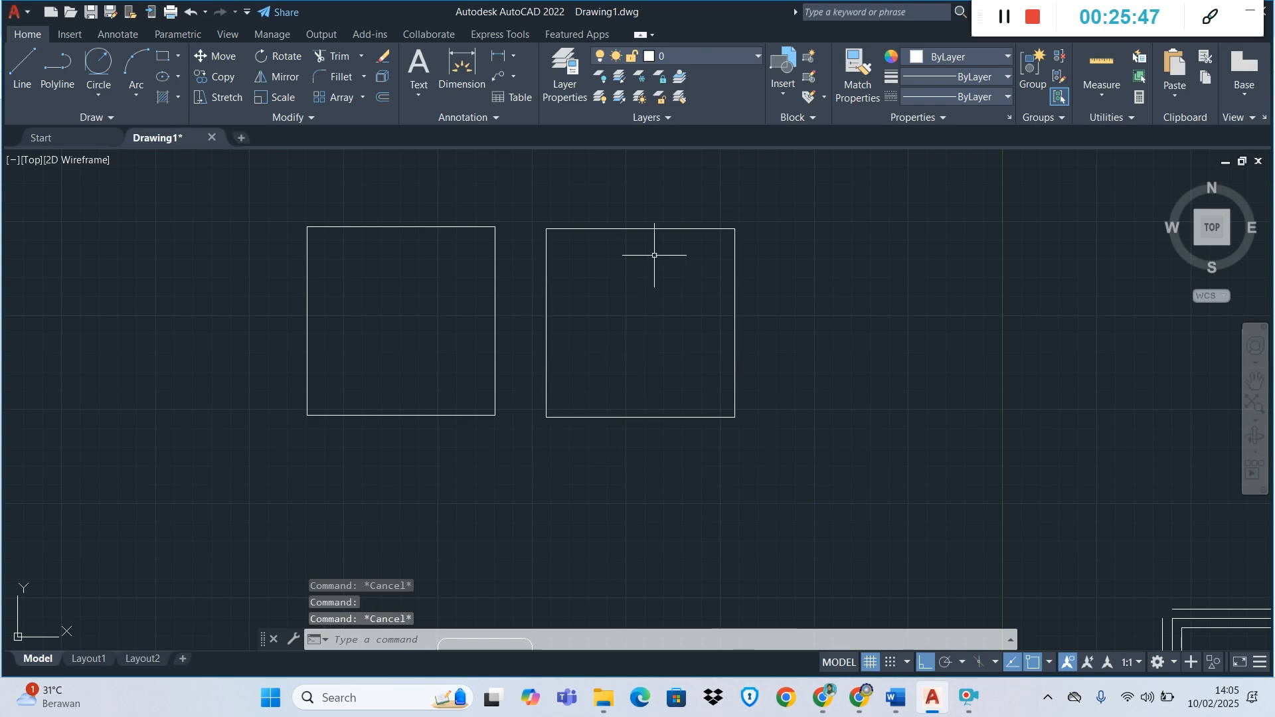
left_click(655, 228)
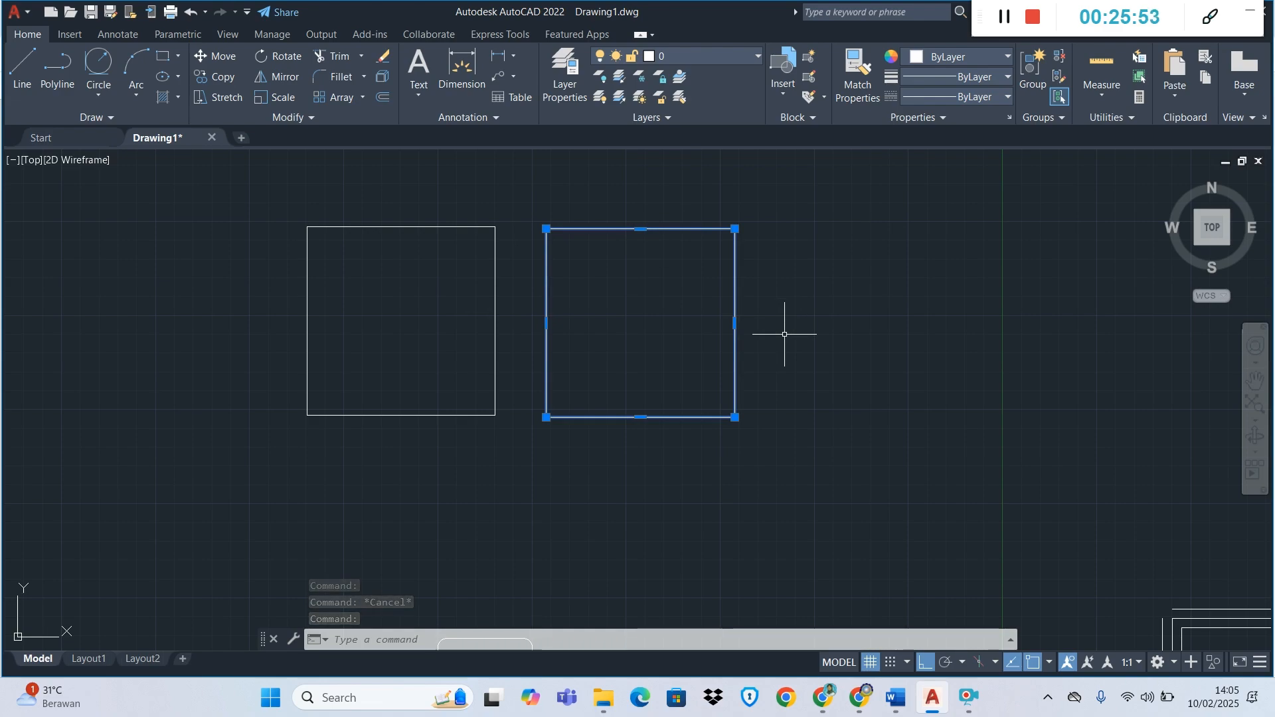
key("Escape")
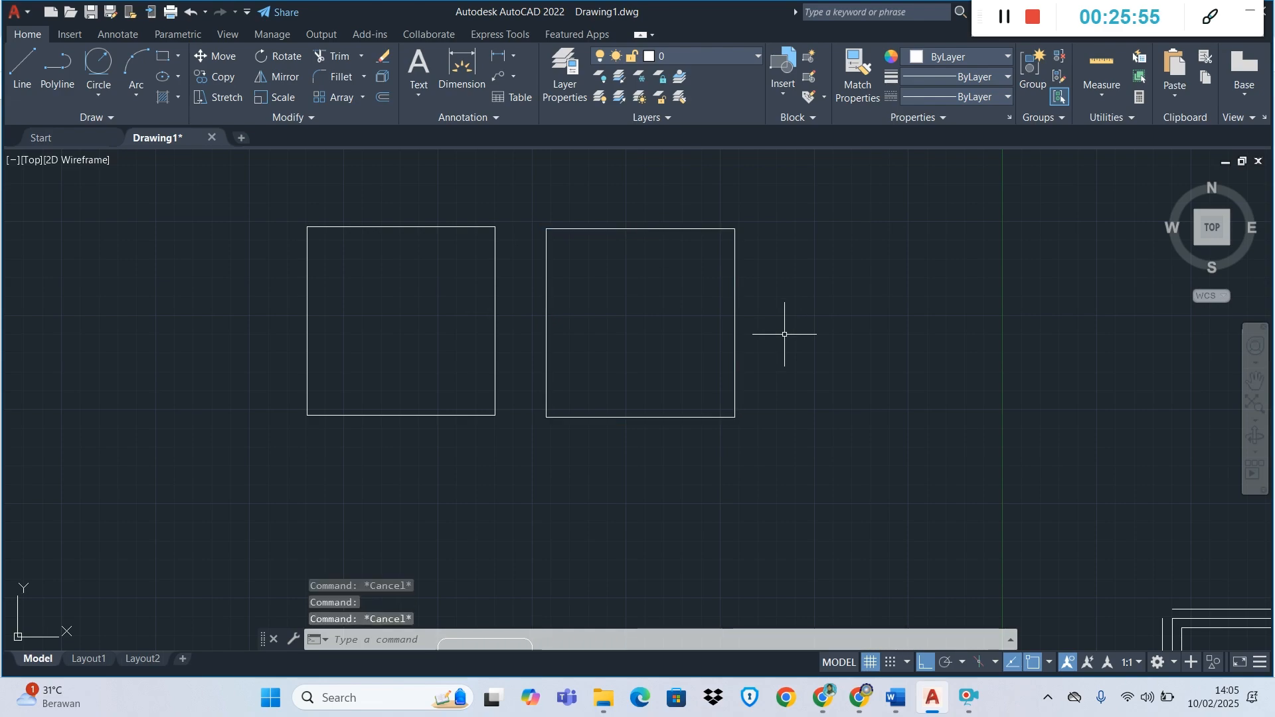
- Join the four separate lines of the line-drawn square into one polyline and check it by selecting its upper edge
left_click(436, 226)
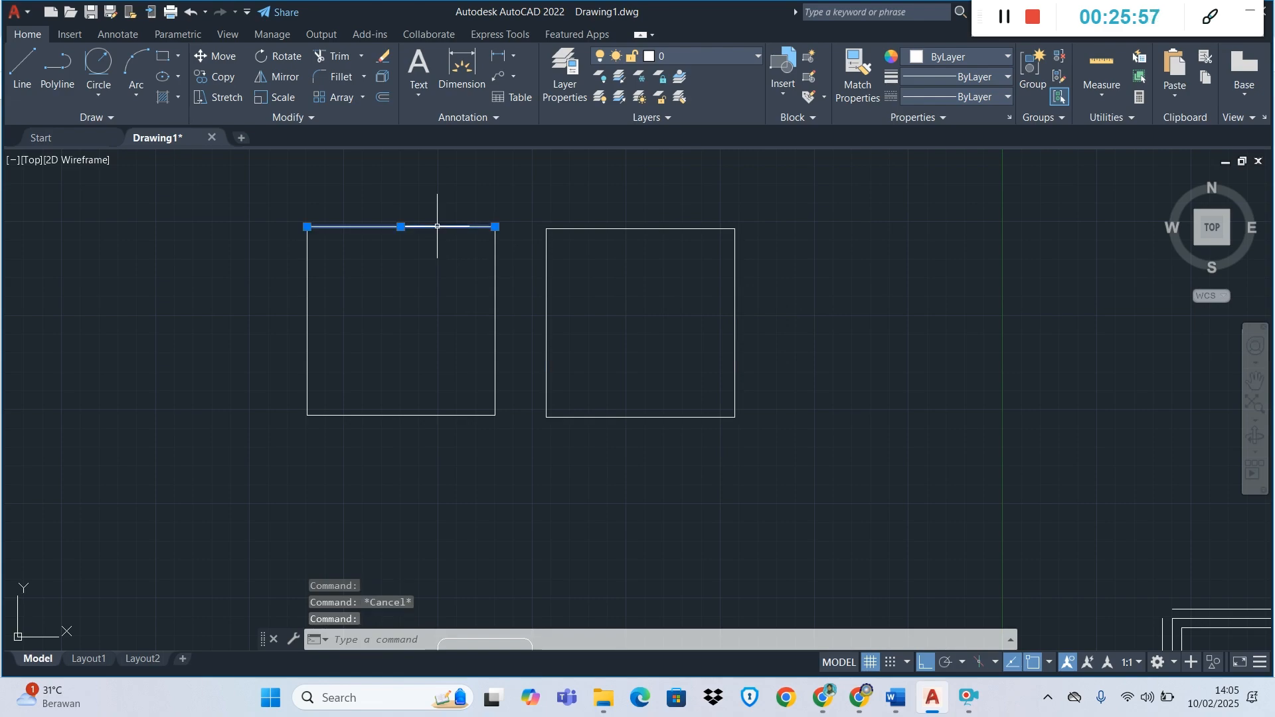
left_click(495, 285)
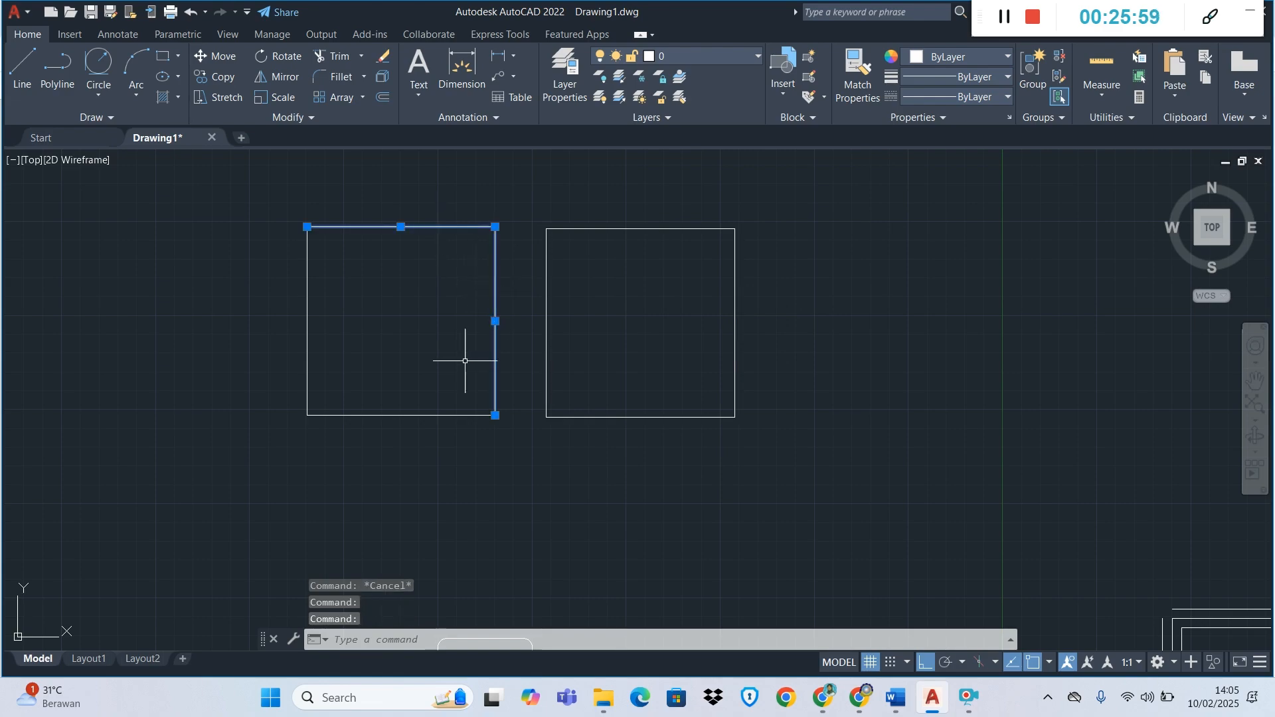
left_click(418, 414)
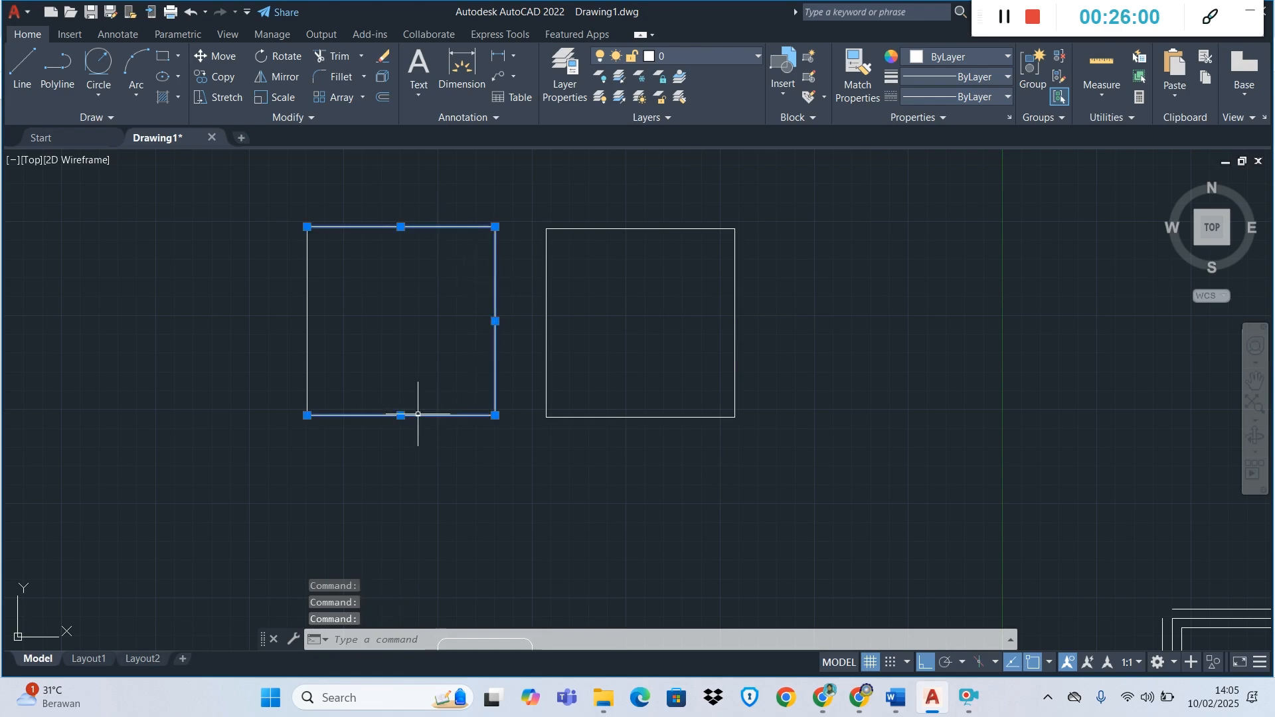
left_click(307, 320)
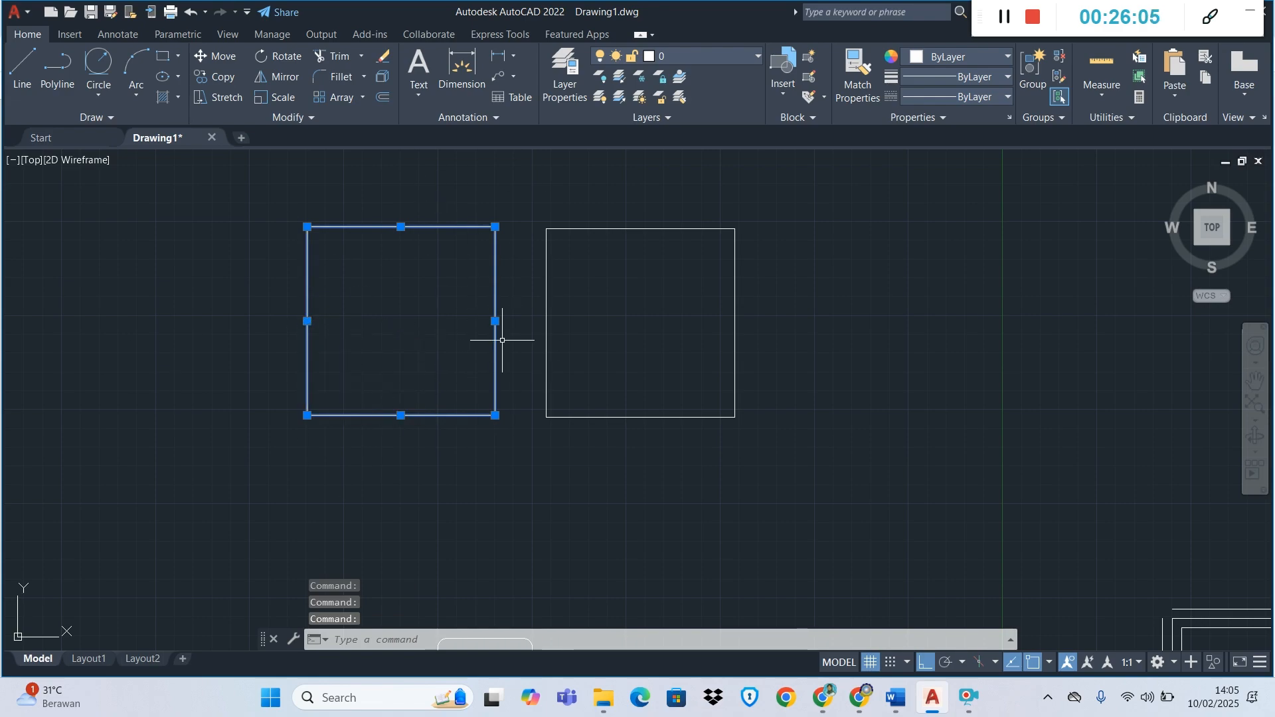
left_click(309, 117)
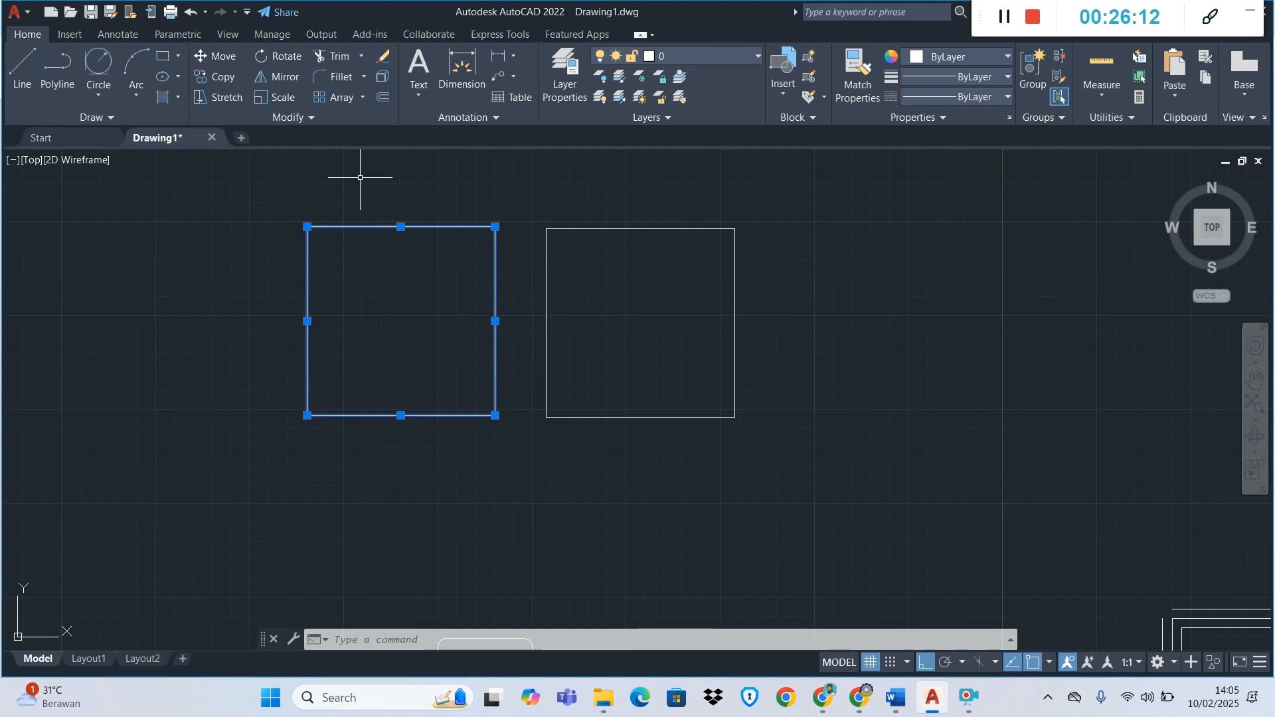
left_click(312, 116)
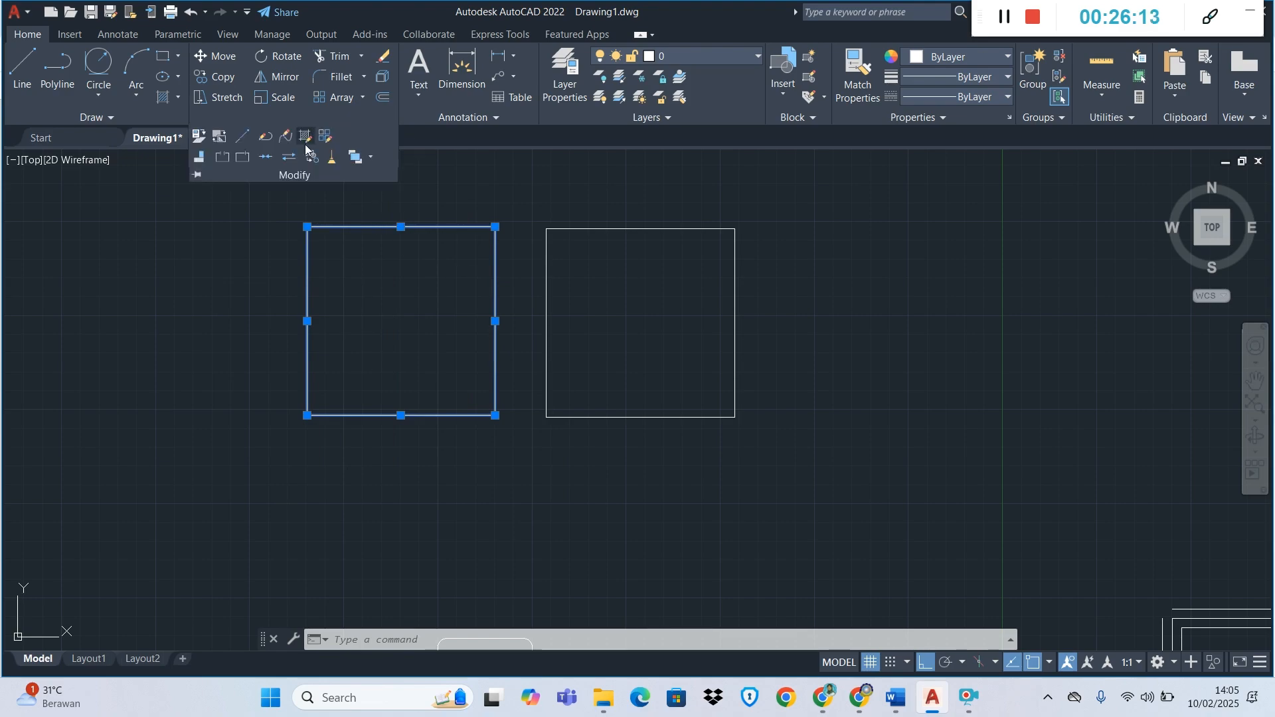
left_click(265, 158)
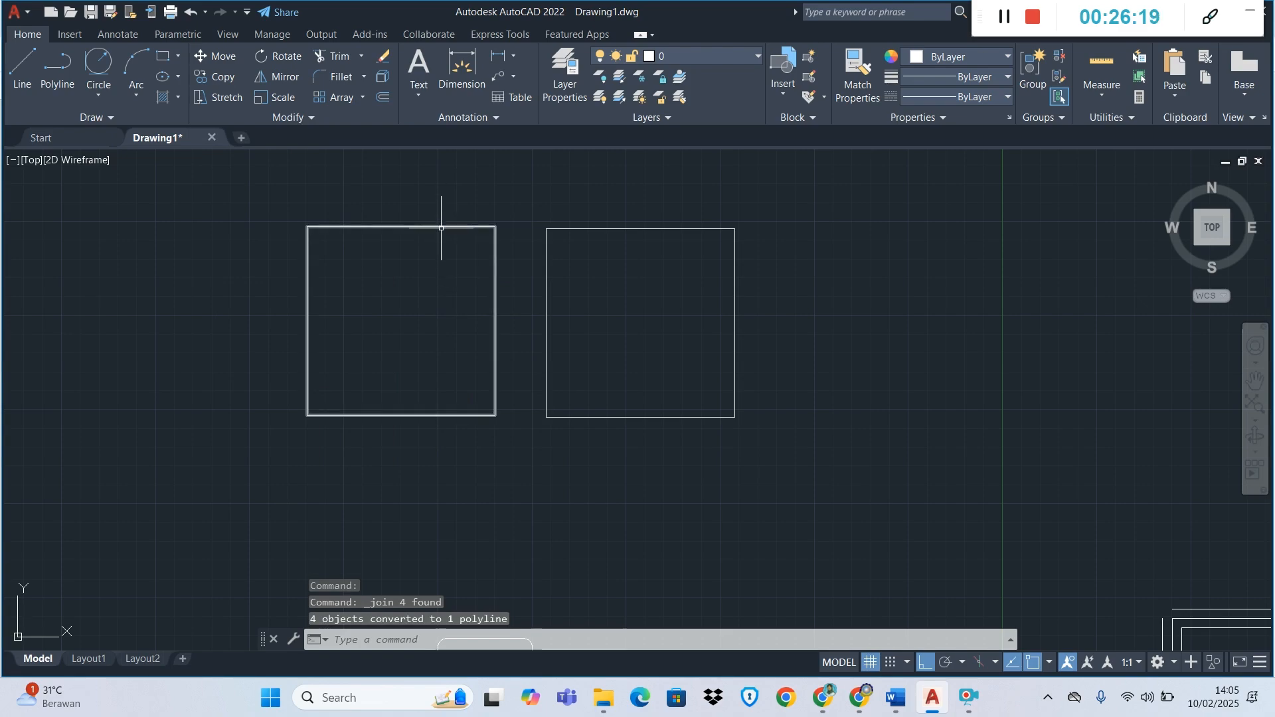
left_click(441, 227)
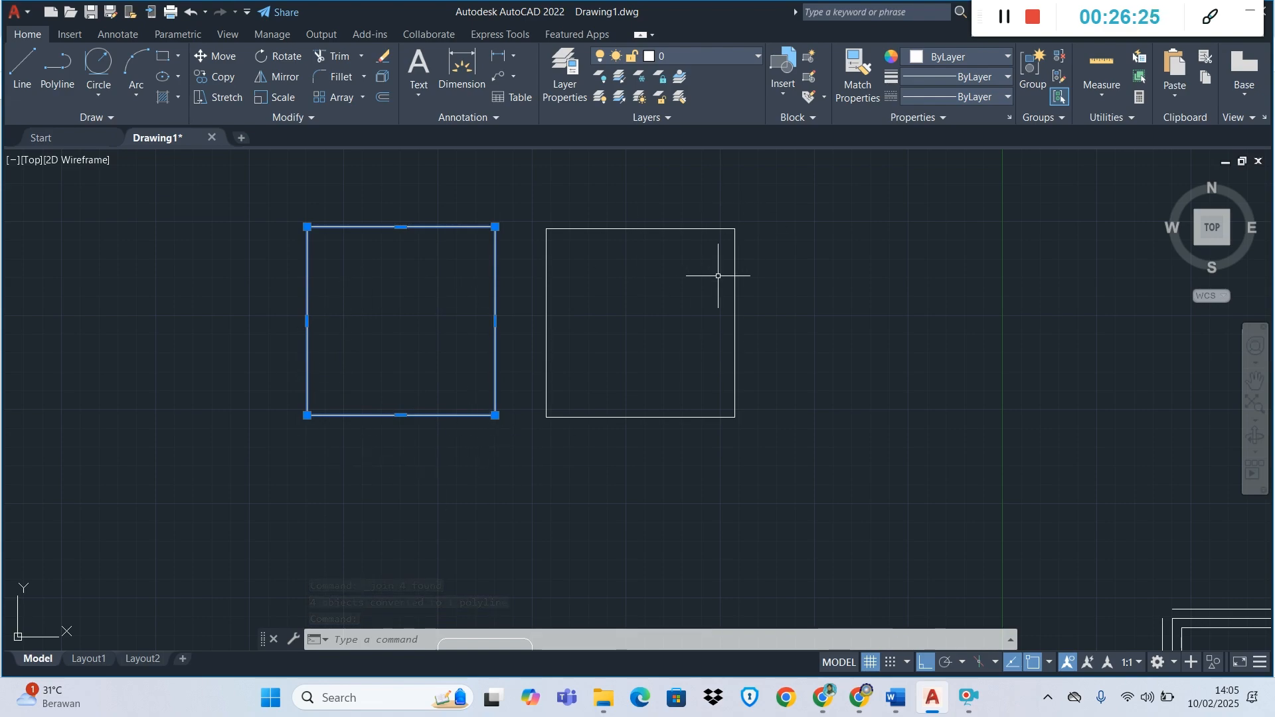
key("Escape")
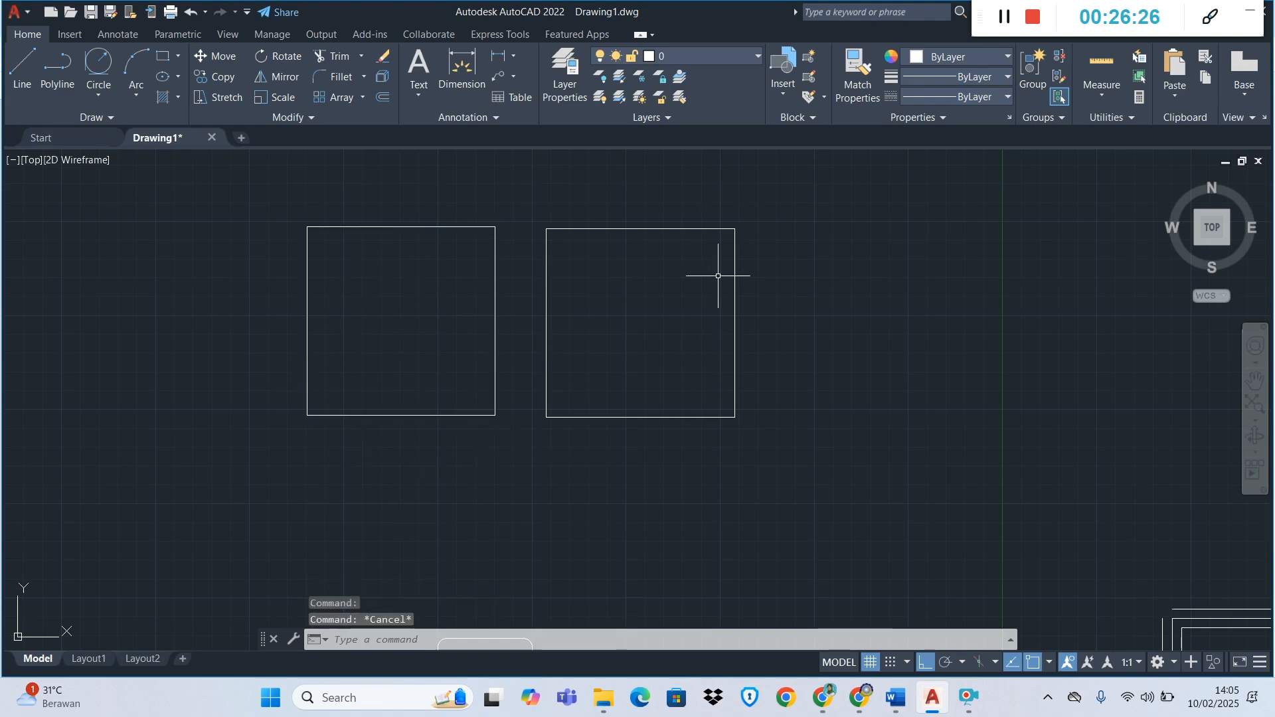
- Explode the original polyline square into separate lines and compare its selection with that of the joined square
left_click(677, 228)
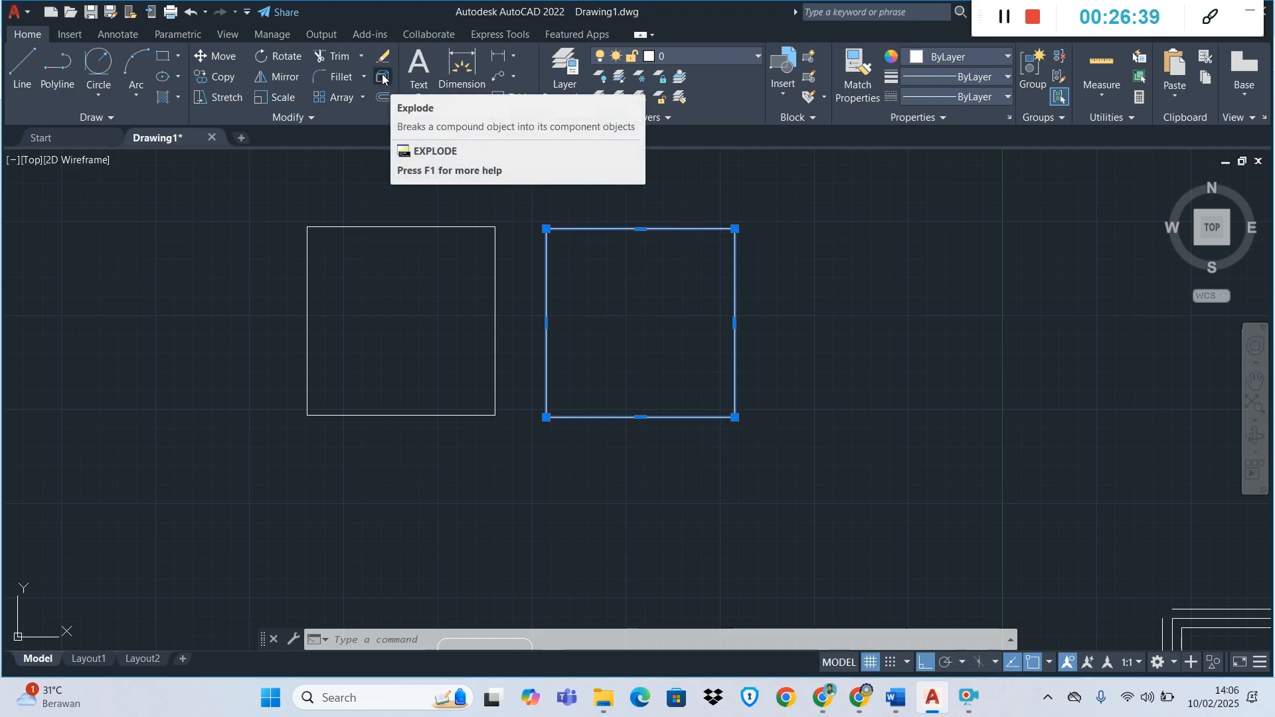
left_click(383, 80)
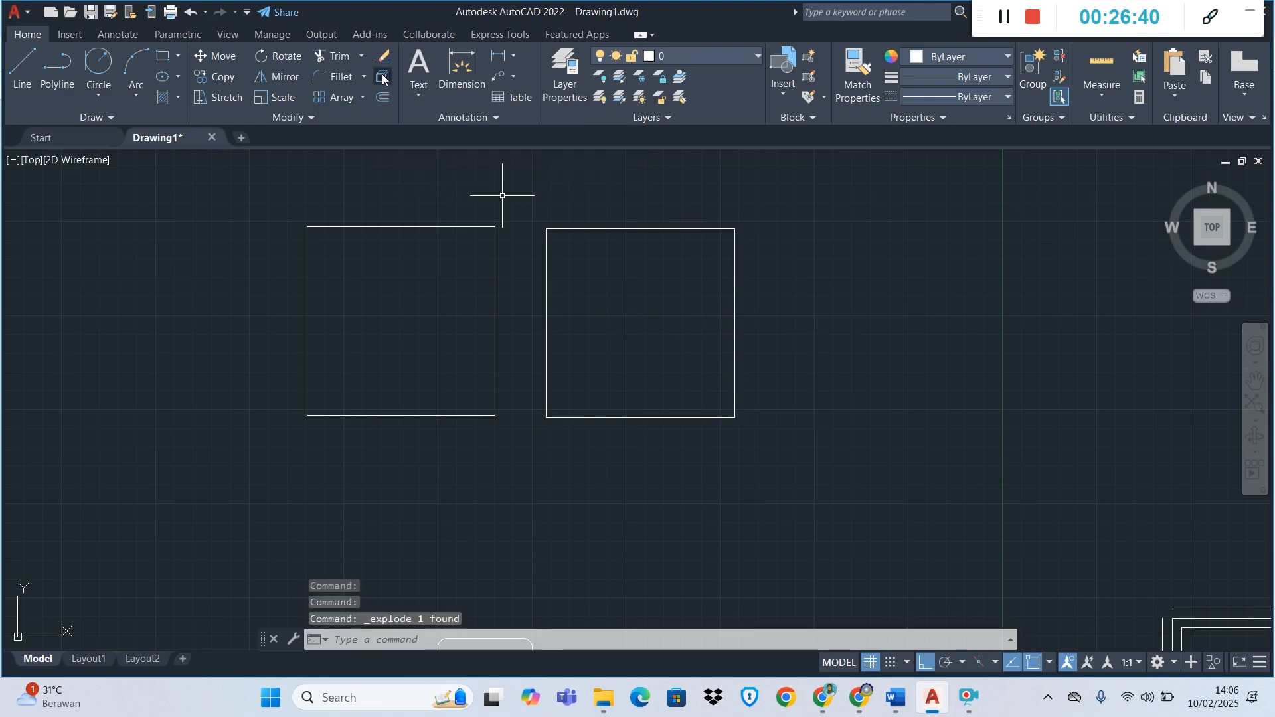
left_click(621, 229)
left_click(736, 303)
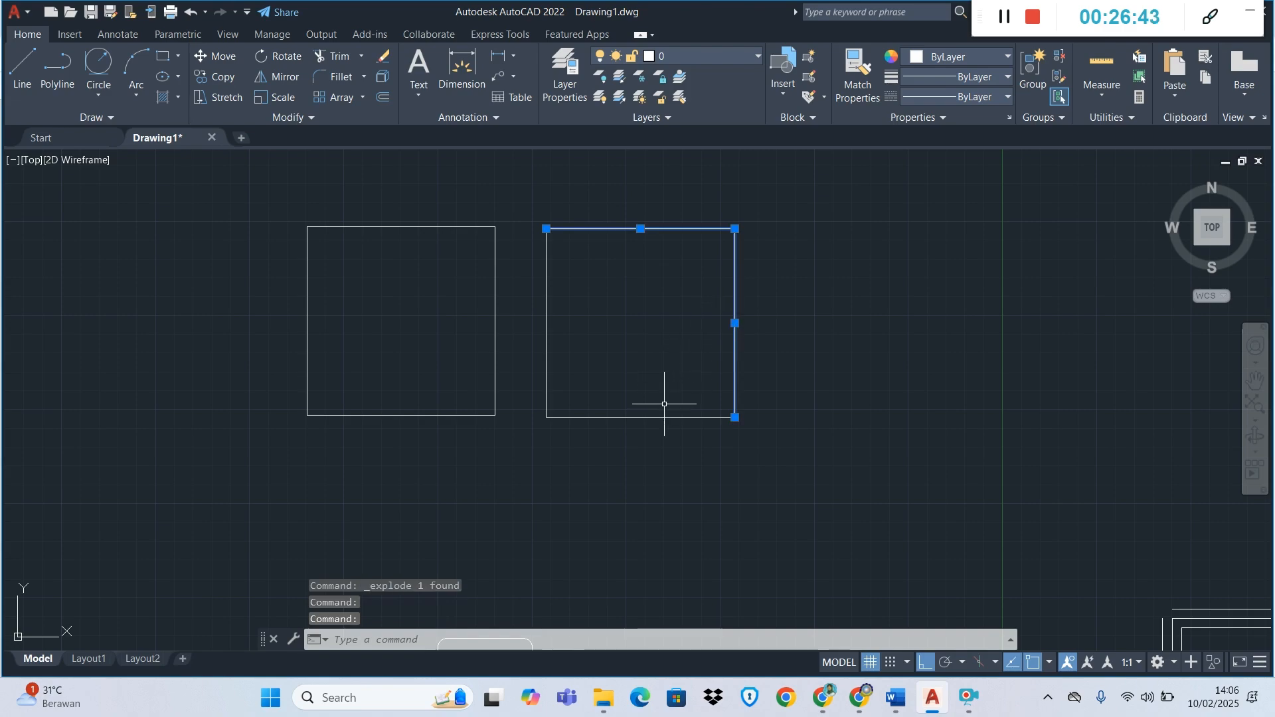
left_click(694, 418)
key("Escape")
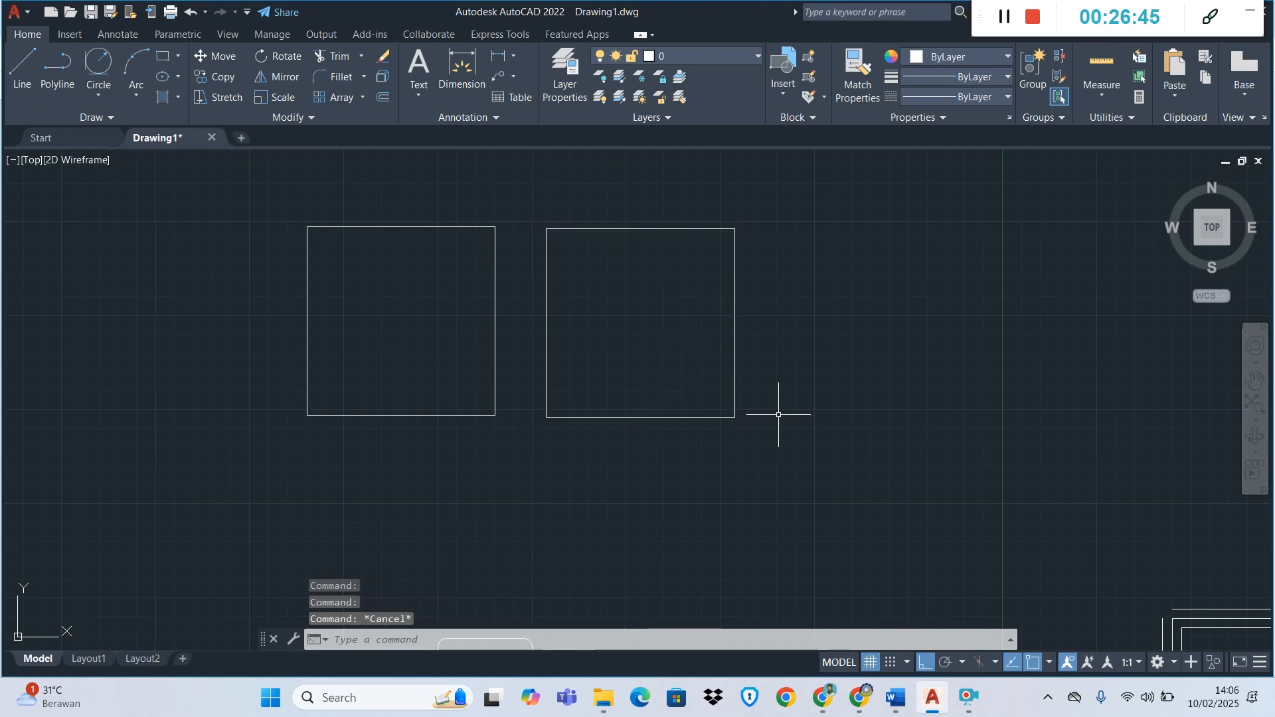
left_click(441, 226)
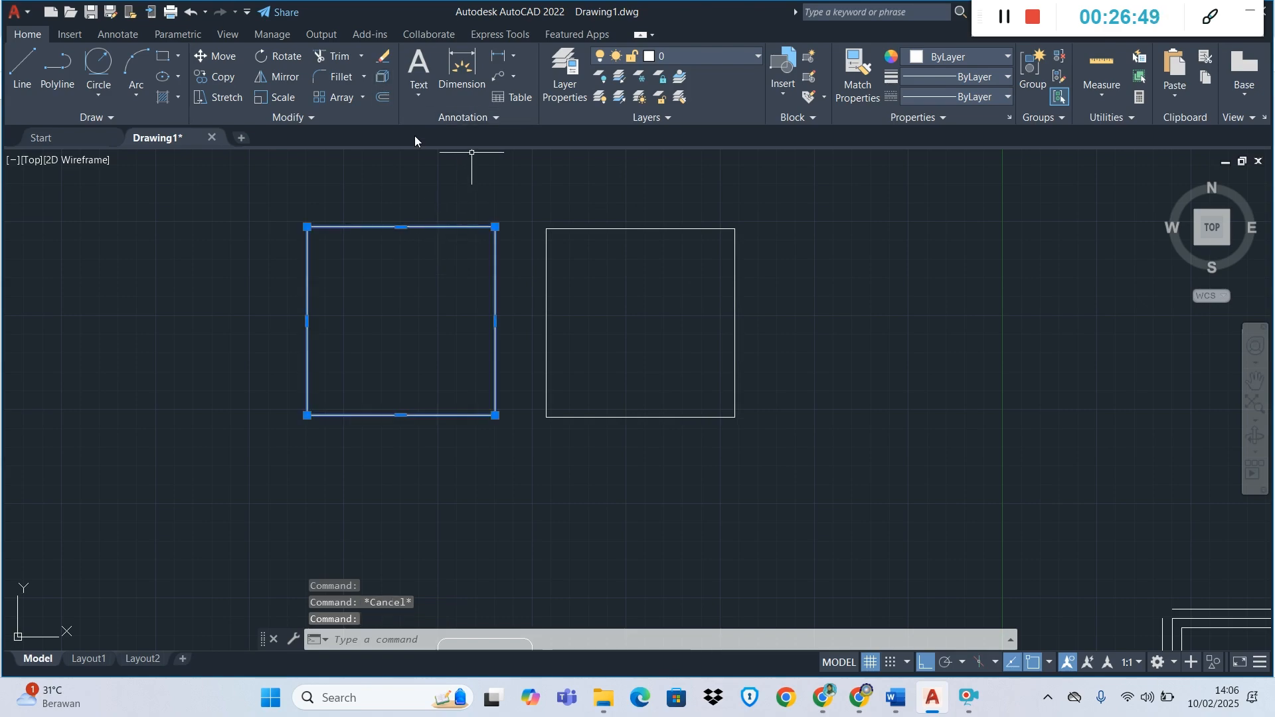
key("Escape")
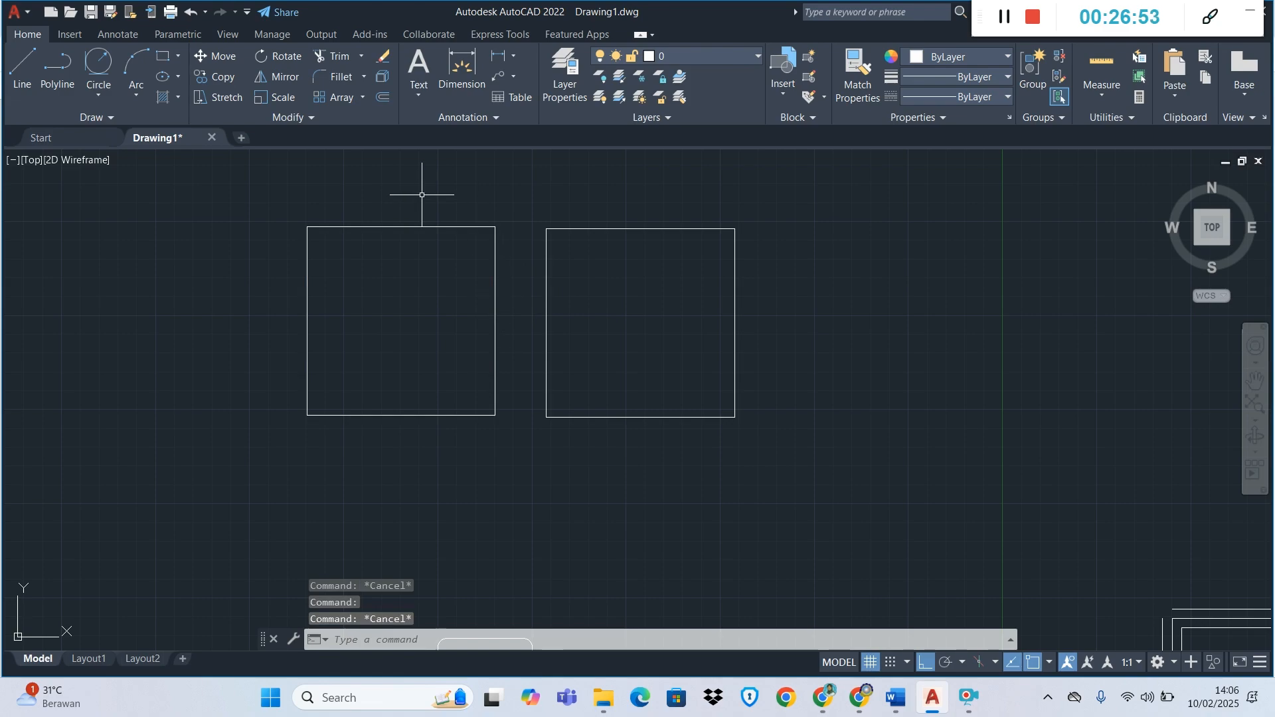
- Offset the exploded square's upper edge by 5 to the inside, and offset the resulting line inward by 5 again
left_click(383, 97)
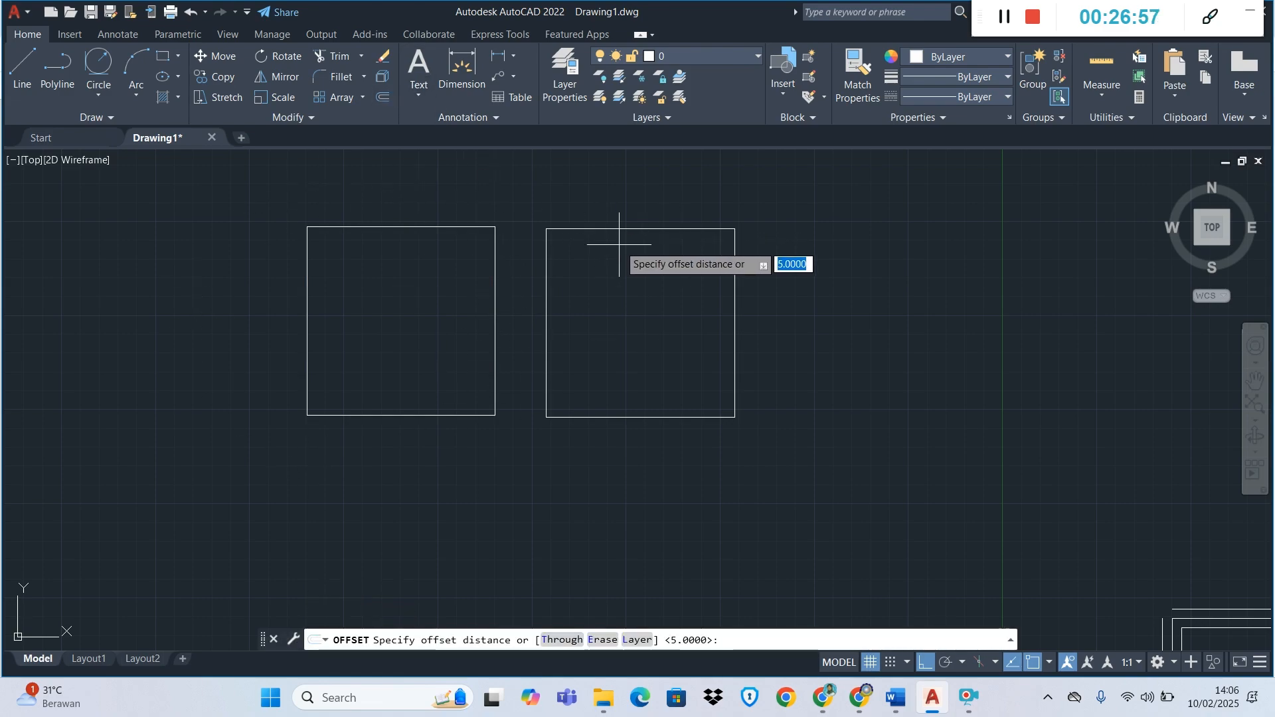
key("Return")
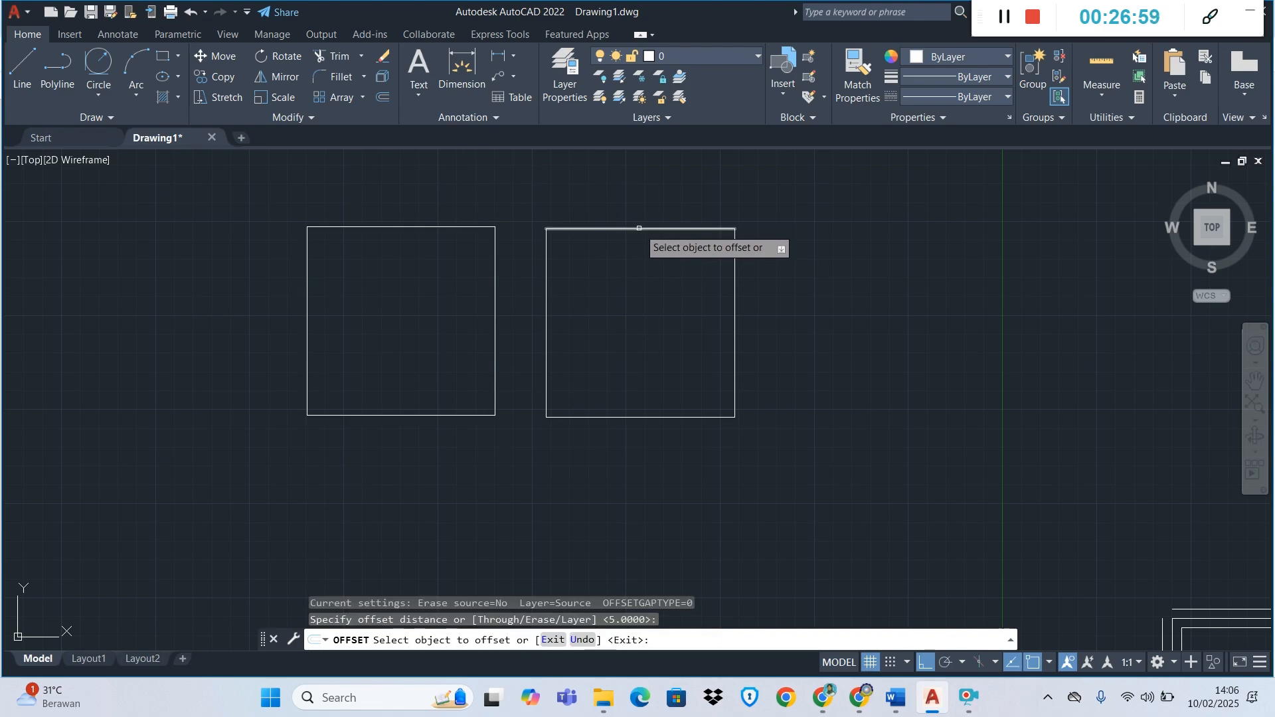
left_click(638, 229)
left_click(635, 285)
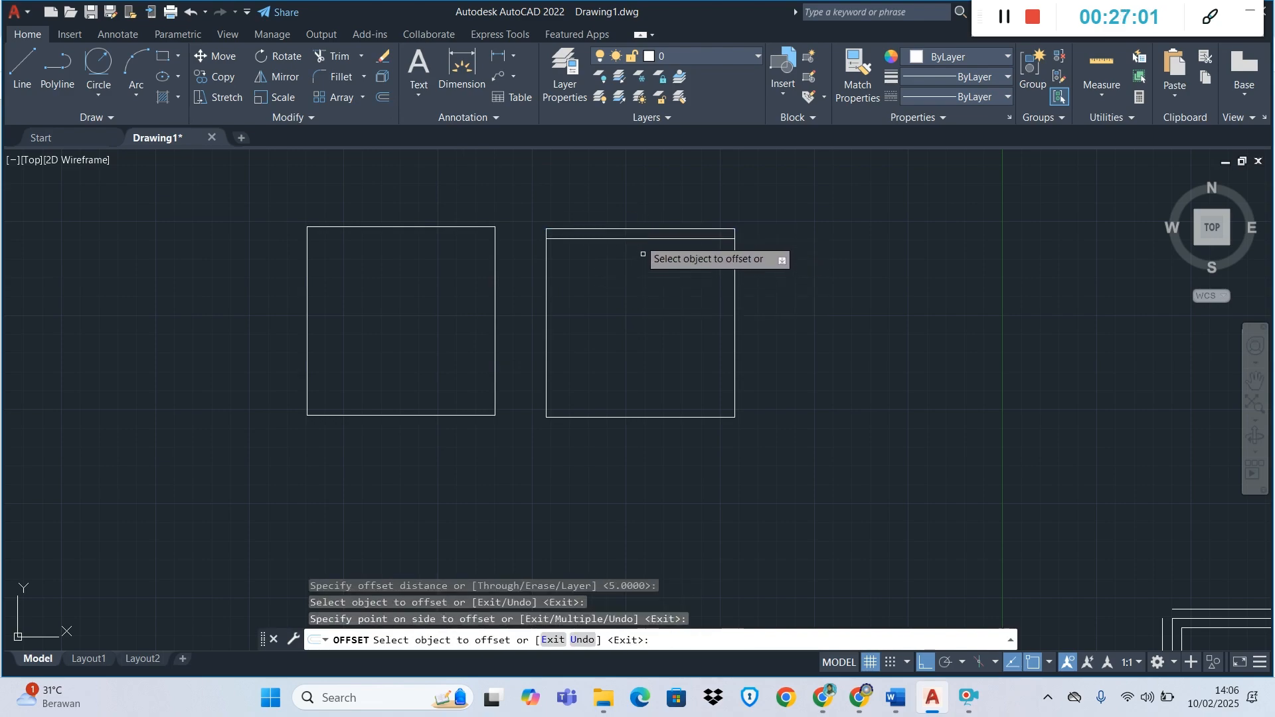
left_click(636, 240)
left_click(636, 279)
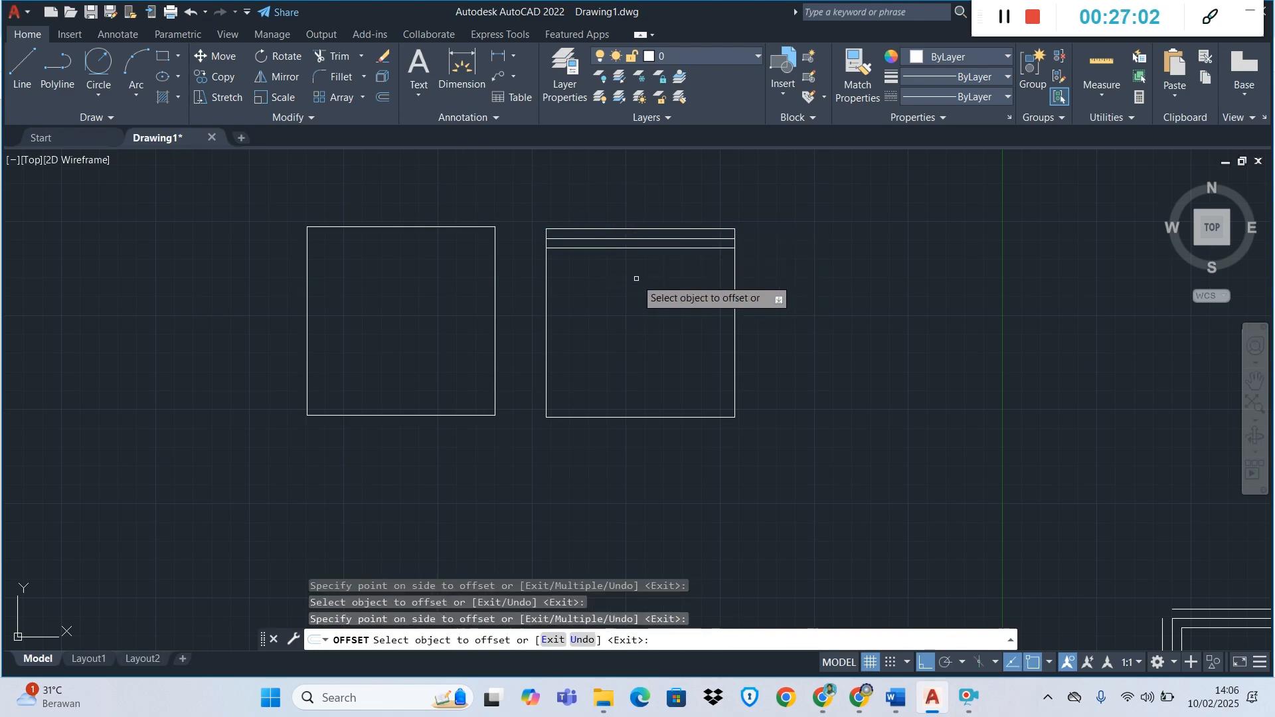
- Offset the lowest of the parallel lines inside the exploded square downward by 5, and end the Offset command
left_click(657, 249)
left_click(654, 274)
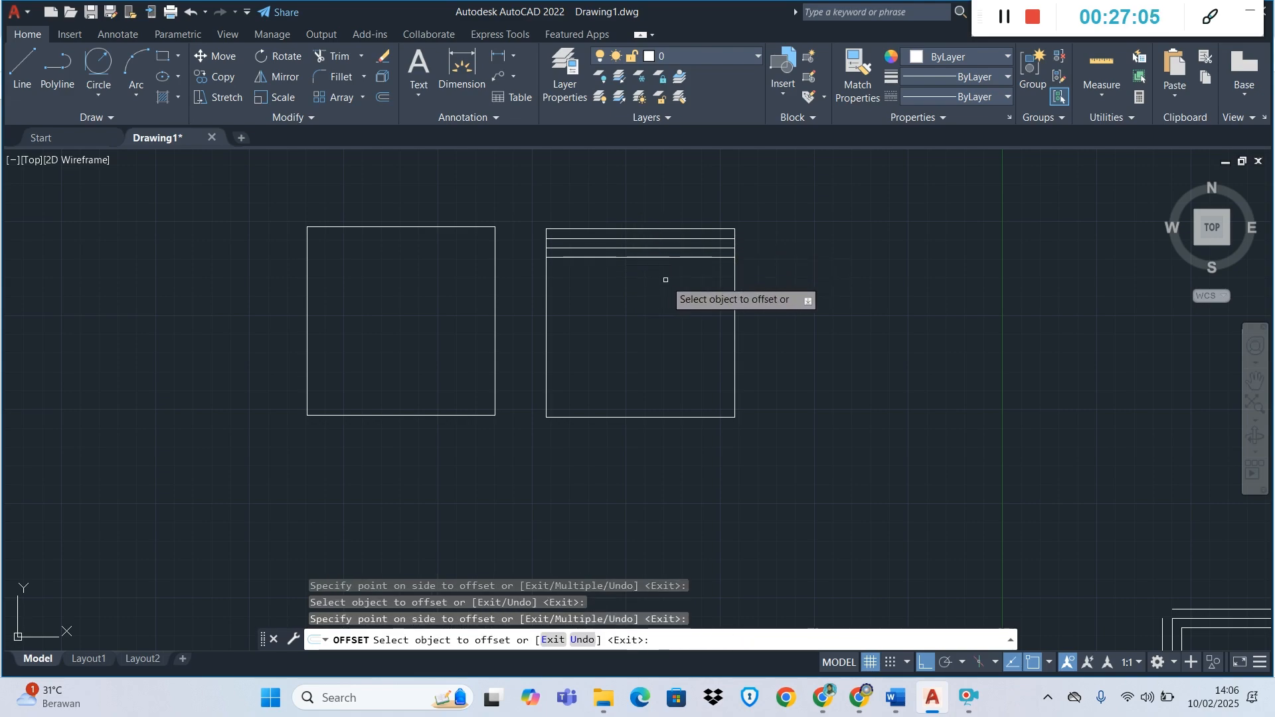
key("Escape")
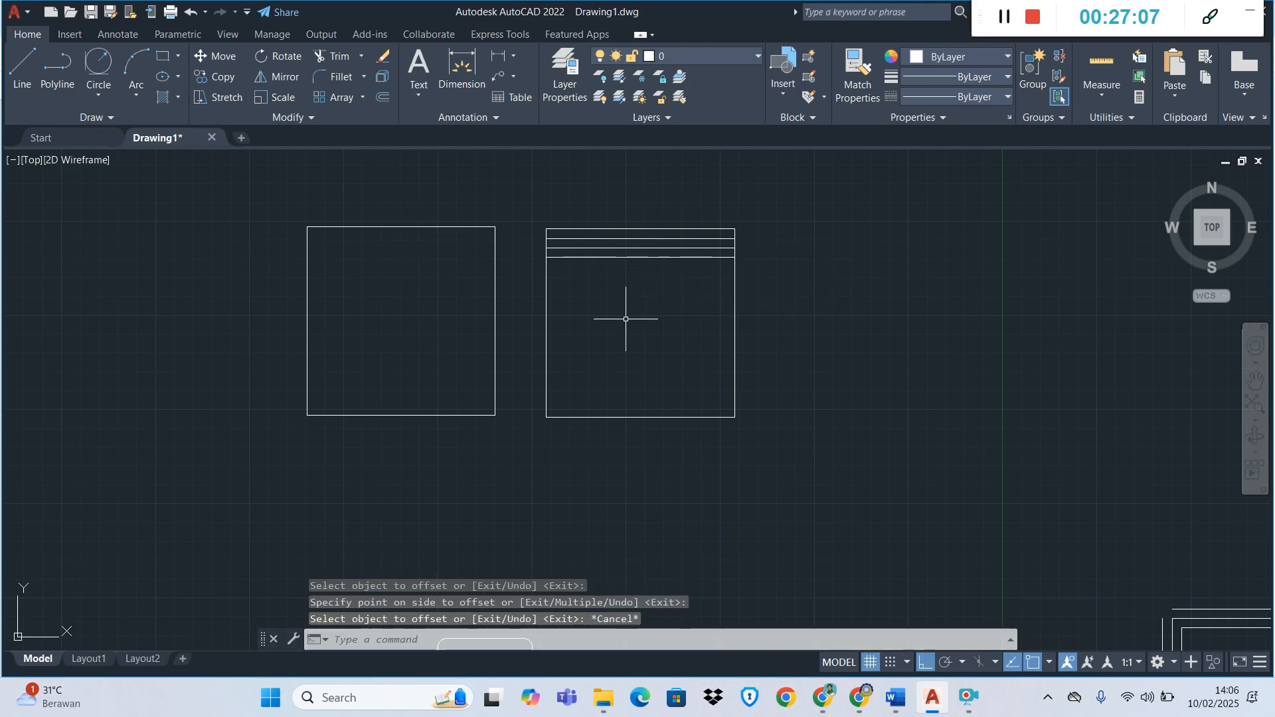
scroll(636, 371, "down", 8)
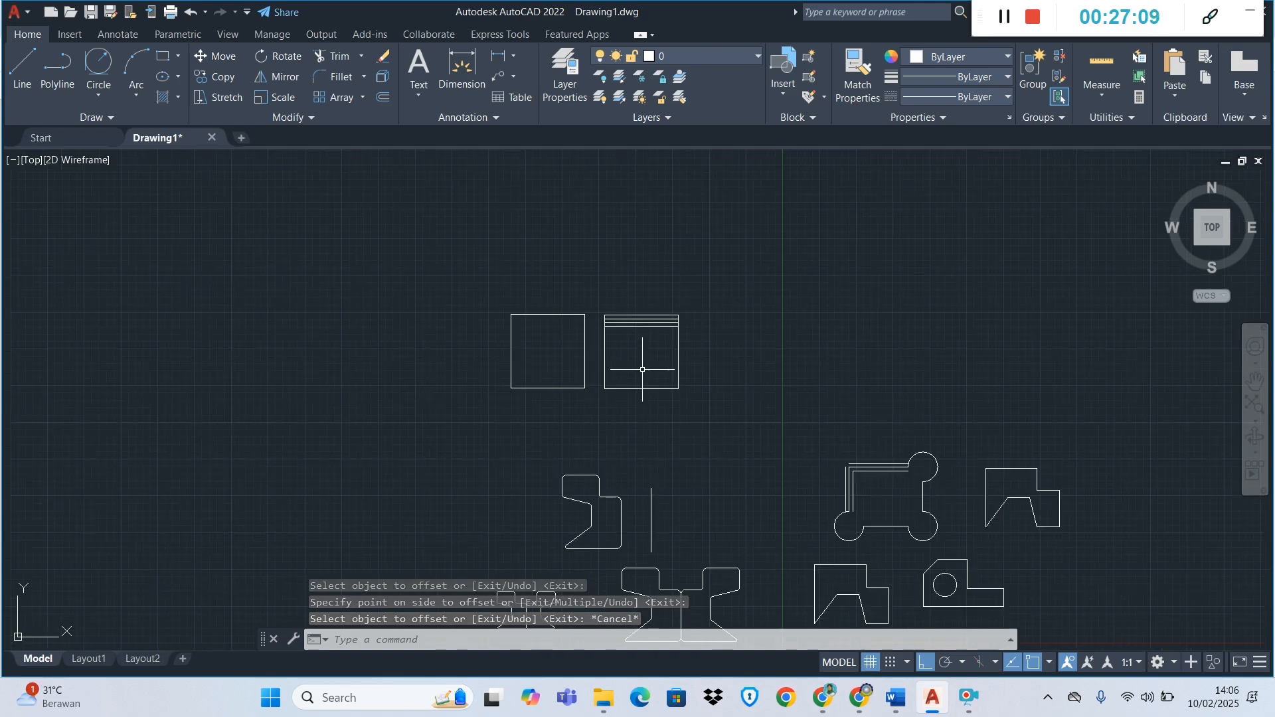
scroll(684, 543, "up", 2)
scroll(684, 544, "up", 1)
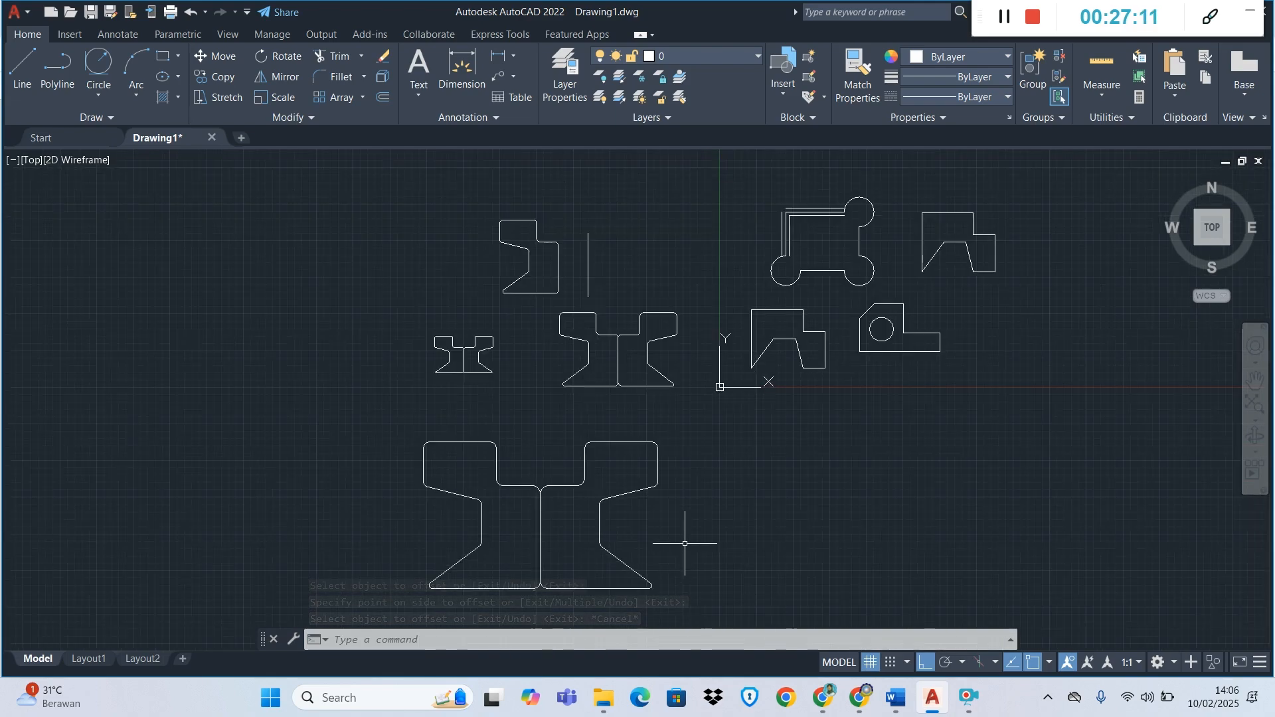
scroll(691, 526, "down", 1)
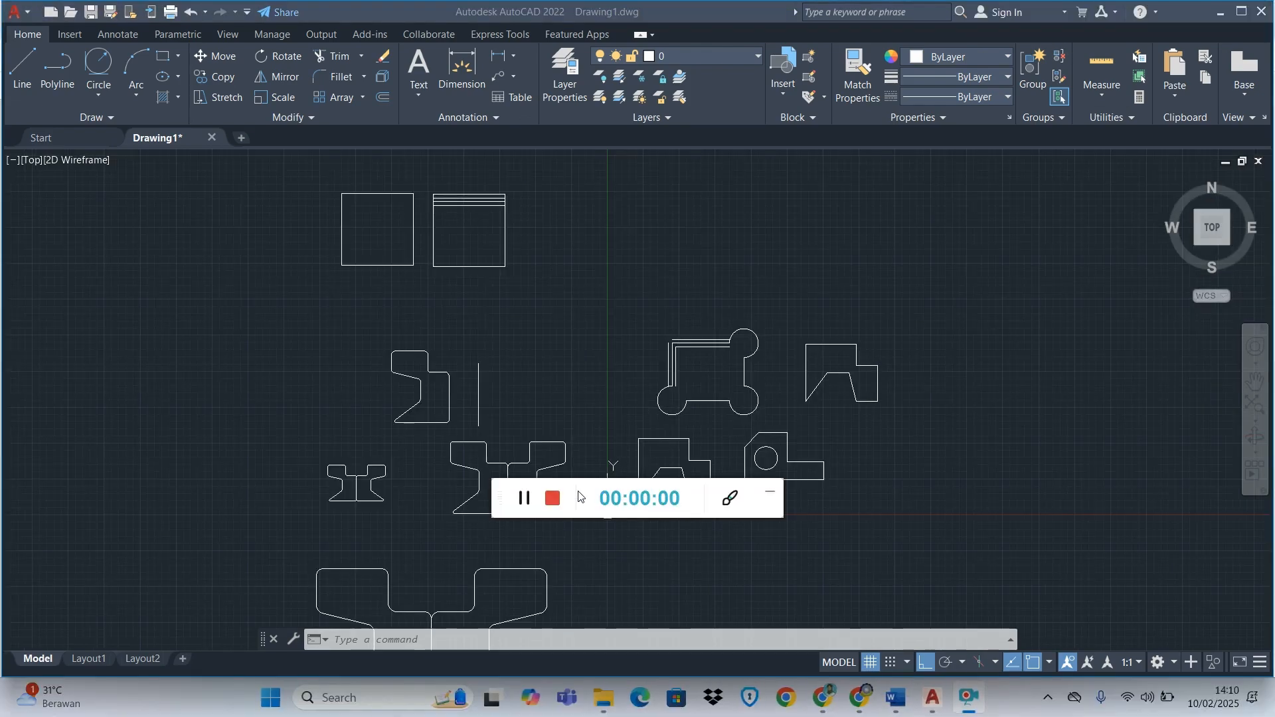
left_click_drag(585, 496, 1059, 25)
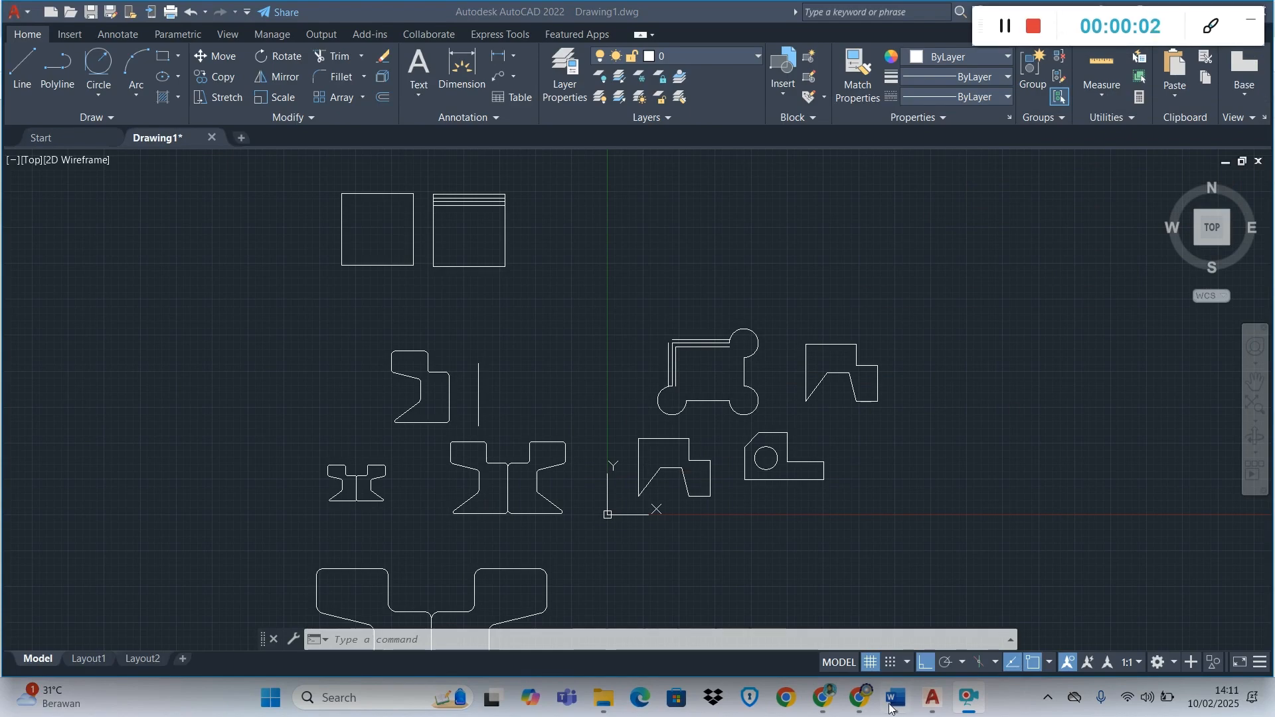
- Switch to the CAD module PDF in Chrome and examine the object snap explanations and Gambar 2.5 on page 29
mouse_move(930, 698)
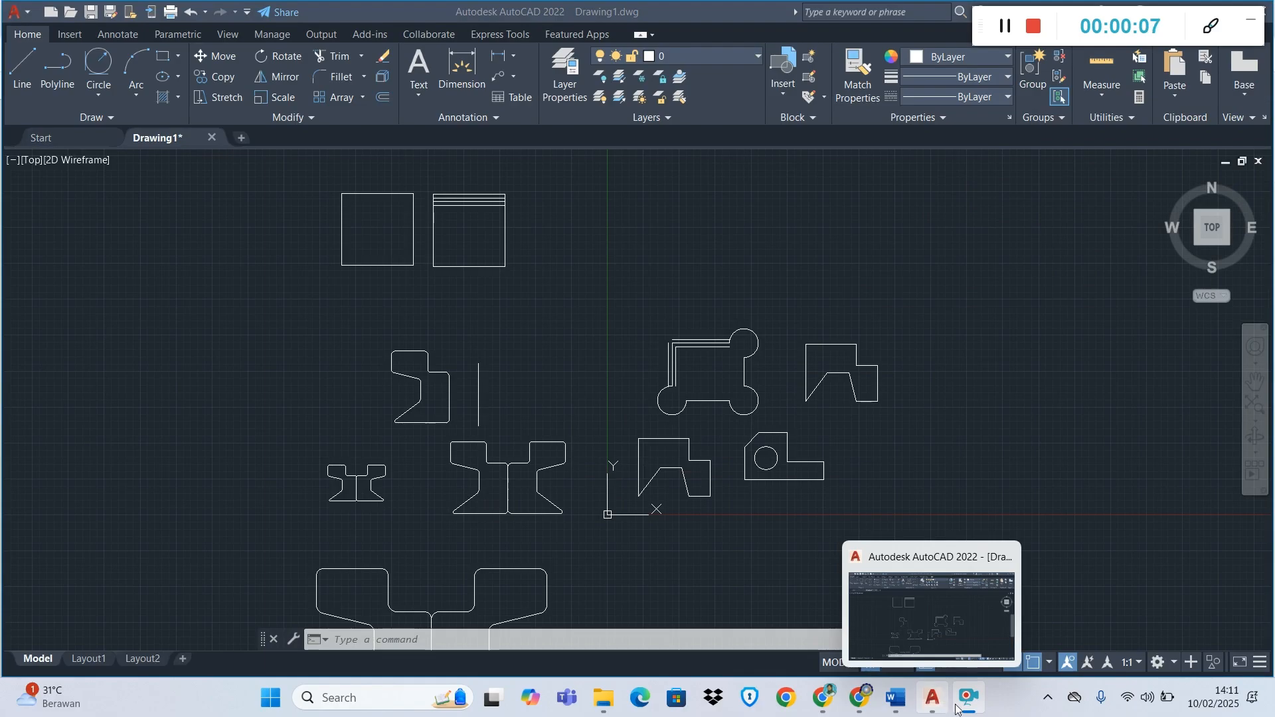
left_click(861, 698)
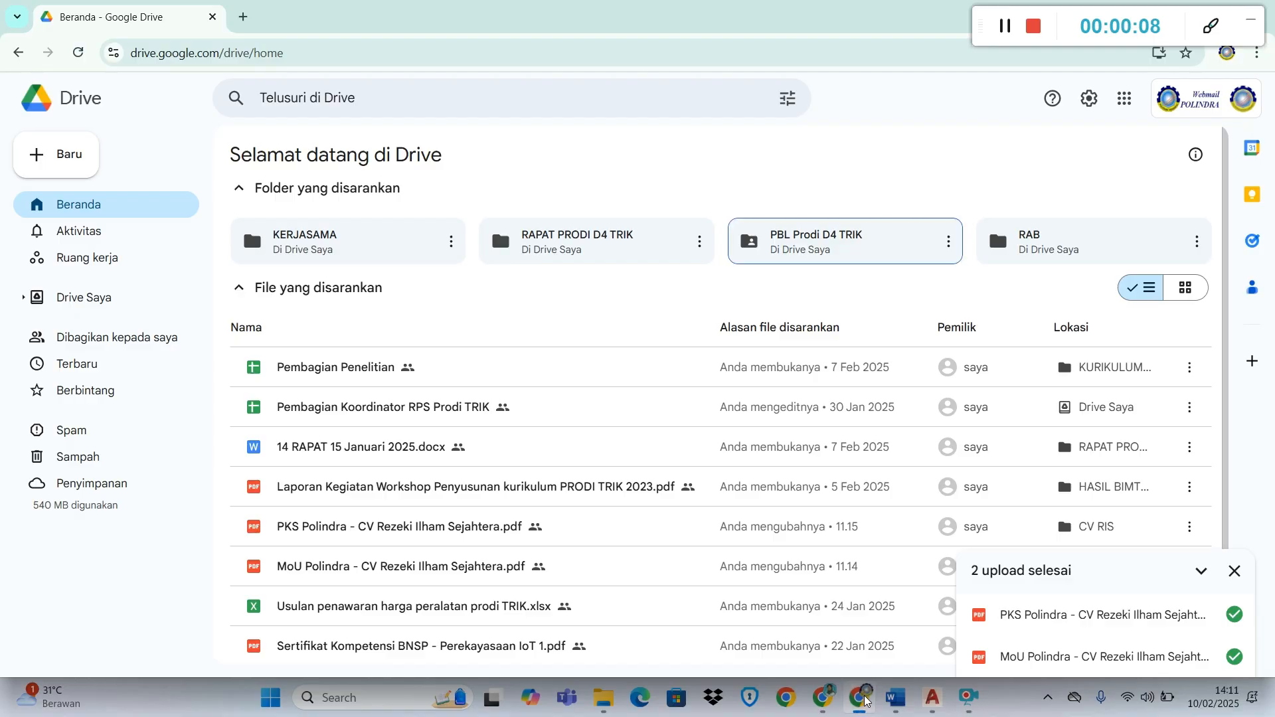
left_click(823, 697)
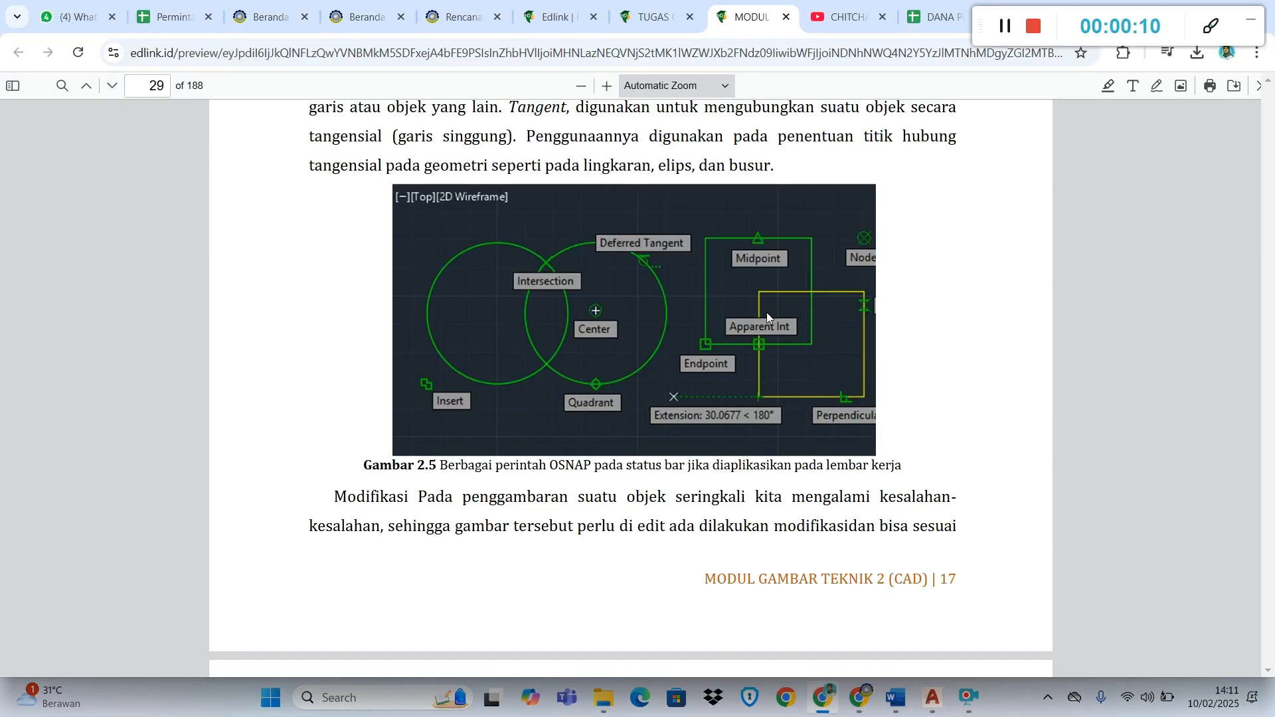
scroll(767, 315, "down", 1)
scroll(766, 315, "up", 5)
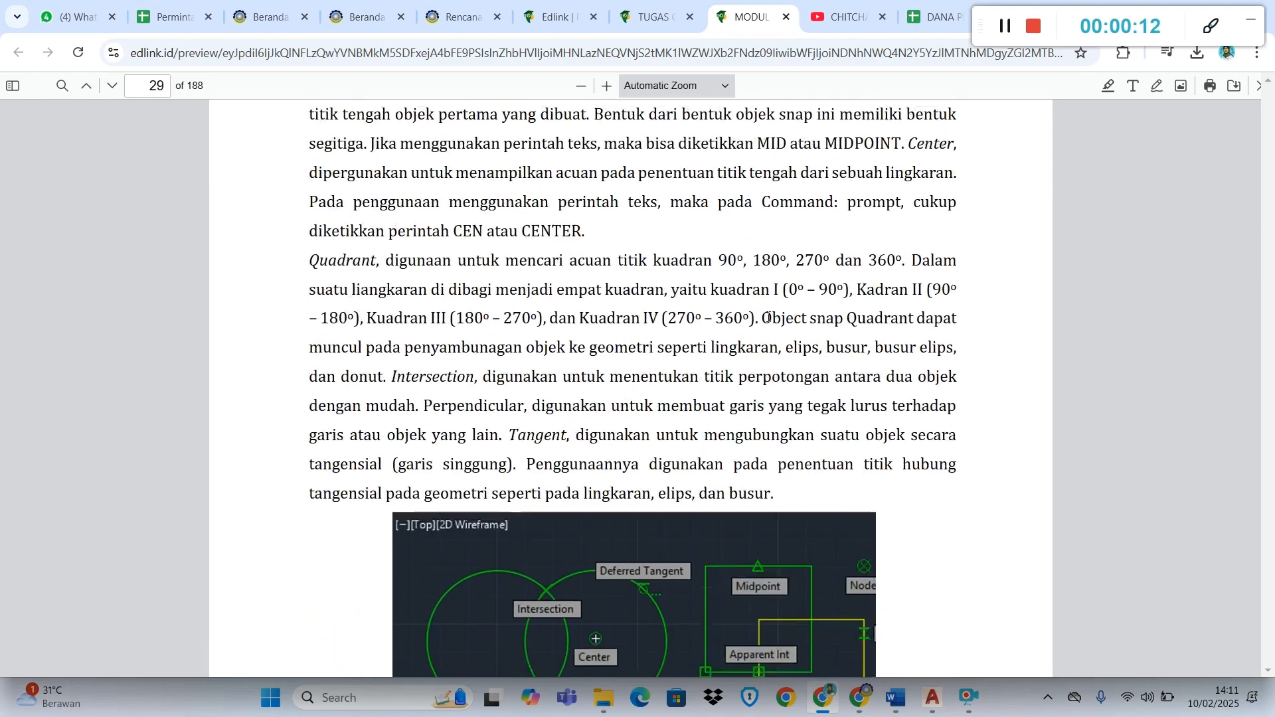
scroll(768, 317, "down", 5)
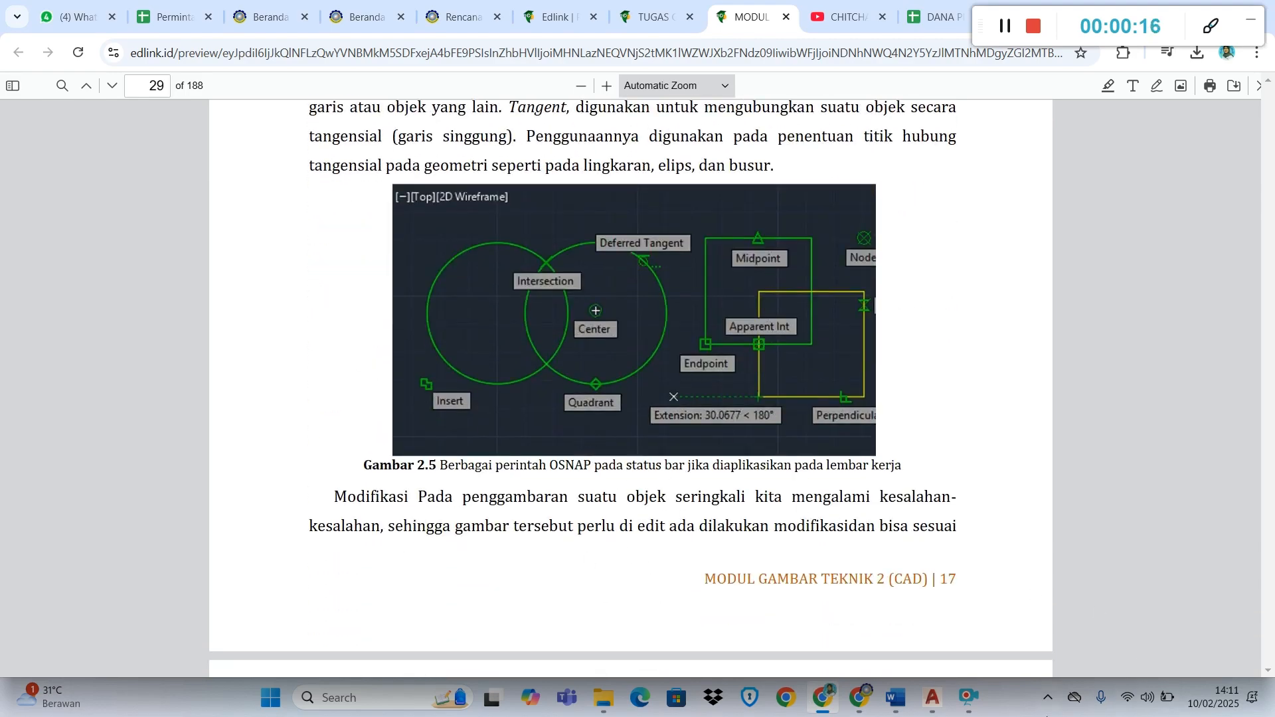
- Switch to AutoCAD, turn Object Snap off, and compare its list of snap modes with the module's figure in Chrome
left_click(932, 697)
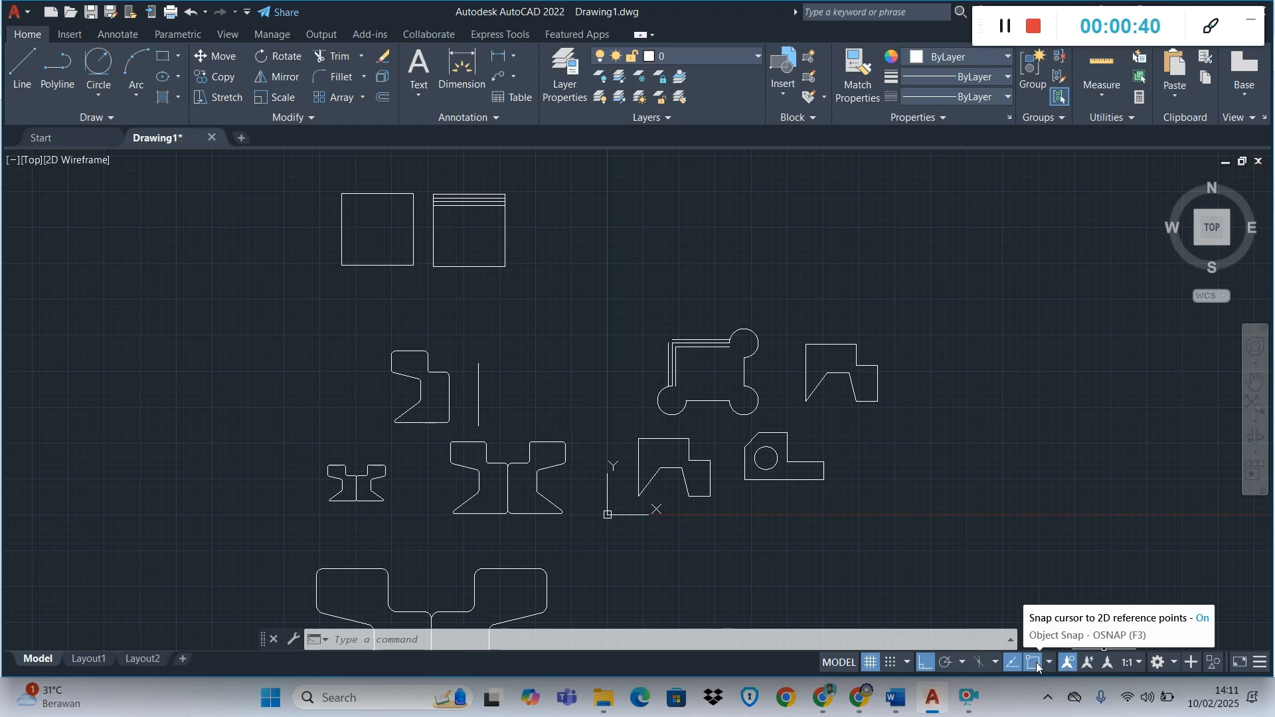
left_click(1034, 663)
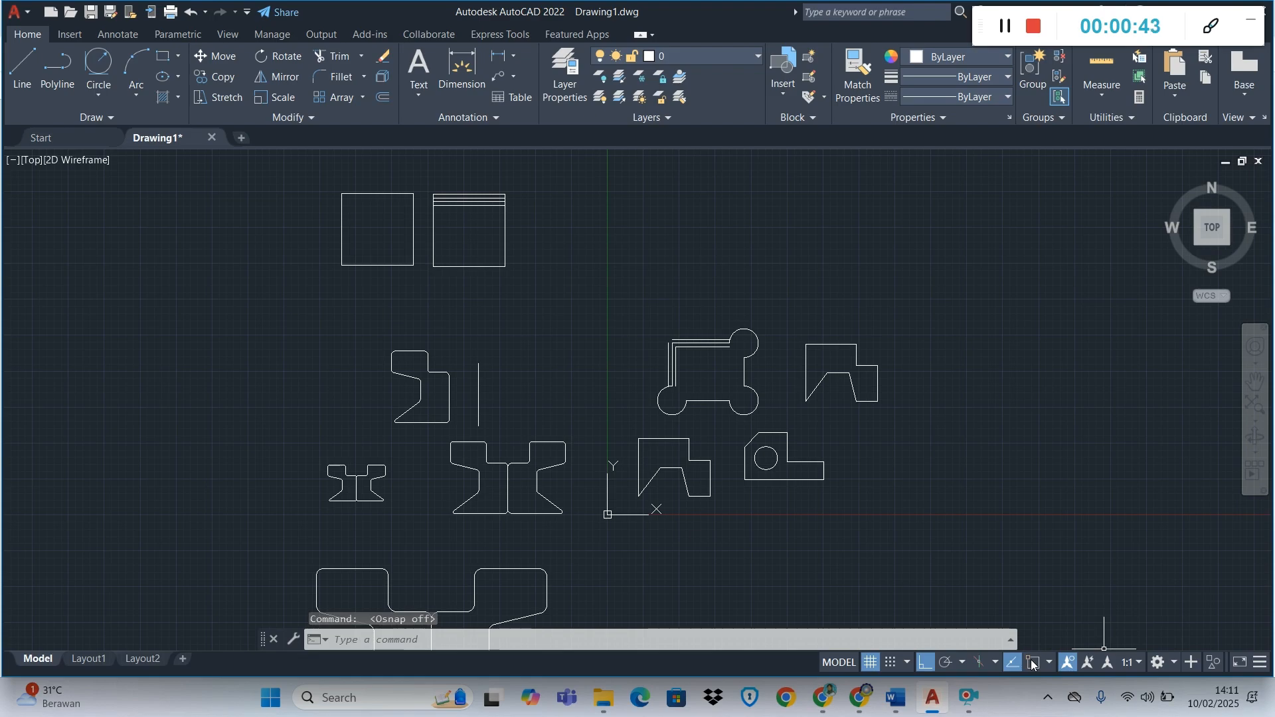
left_click(1034, 664)
left_click(1035, 664)
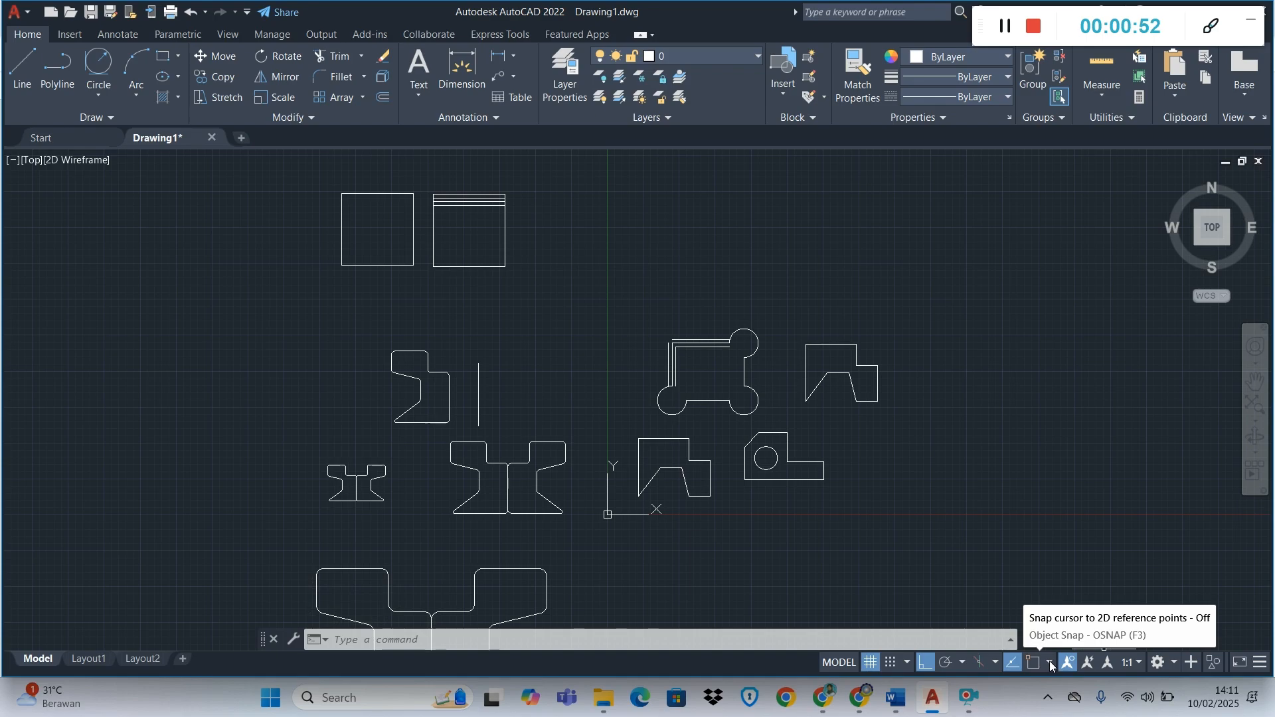
left_click(1050, 663)
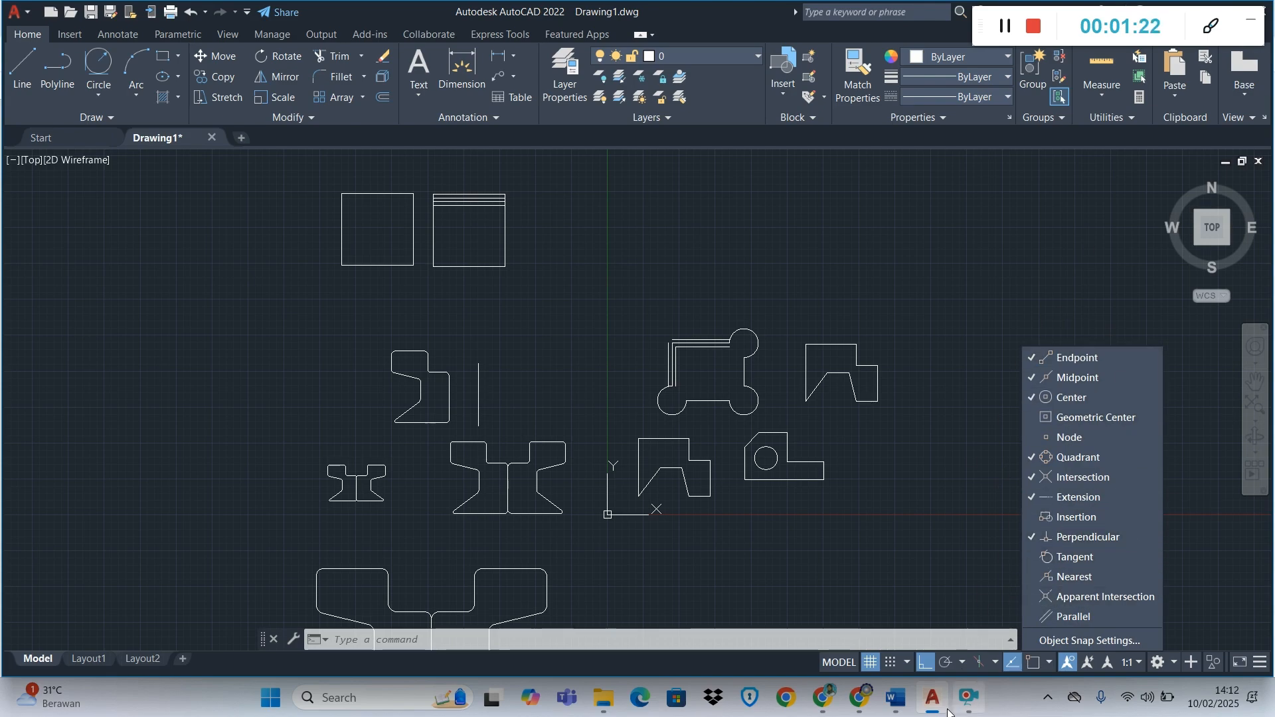
left_click(834, 698)
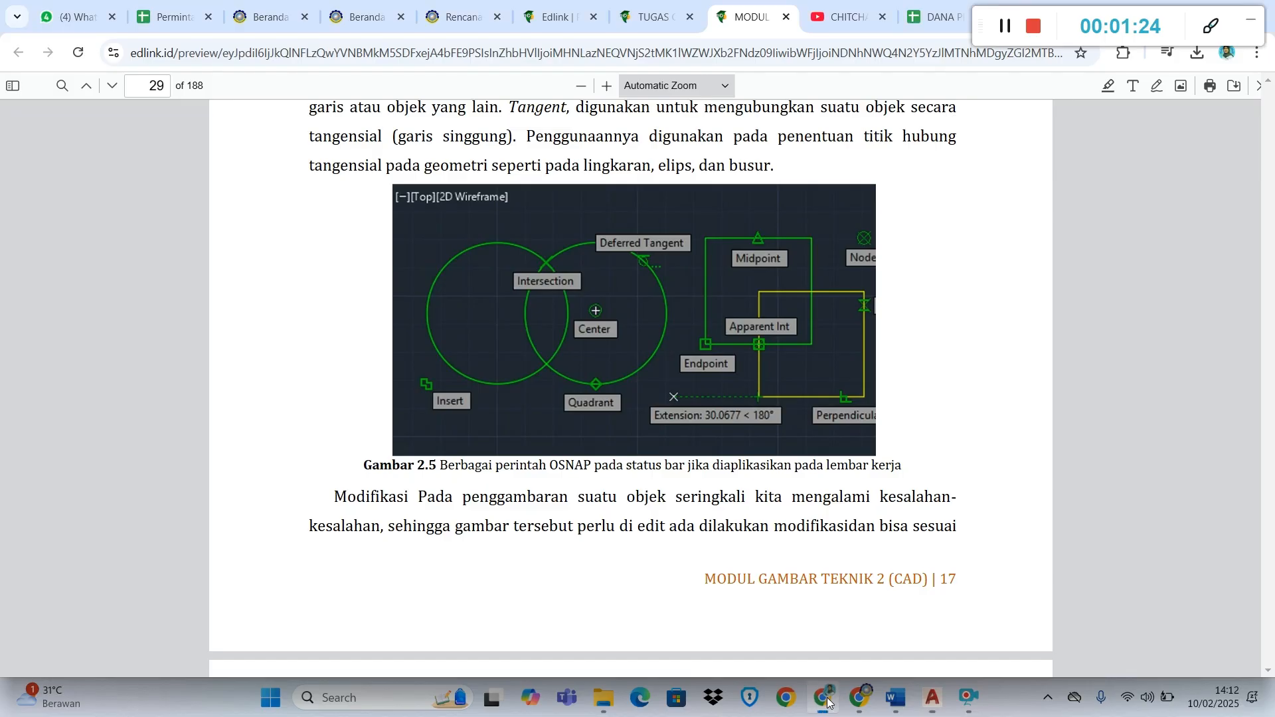
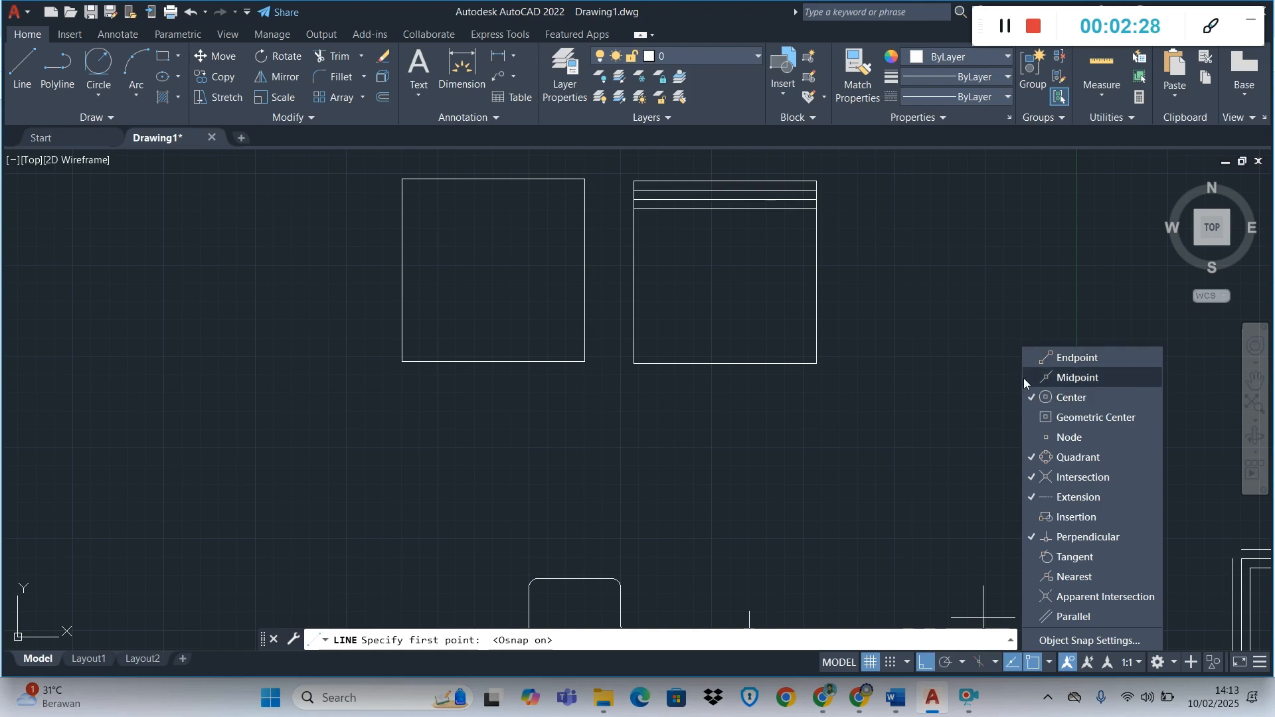
- Enable the Endpoint and Midpoint snaps, and draw a horizontal line leftward from the joined square's upper-left corner
left_click(1029, 377)
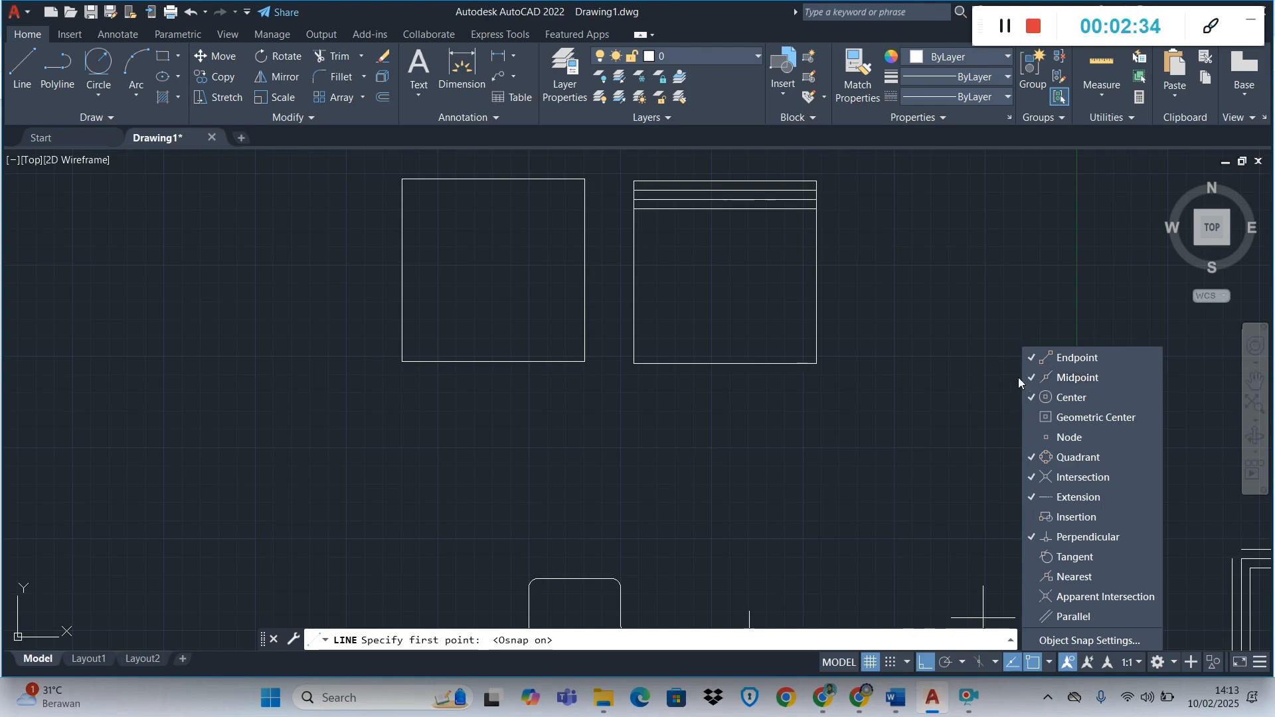
left_click(1054, 664)
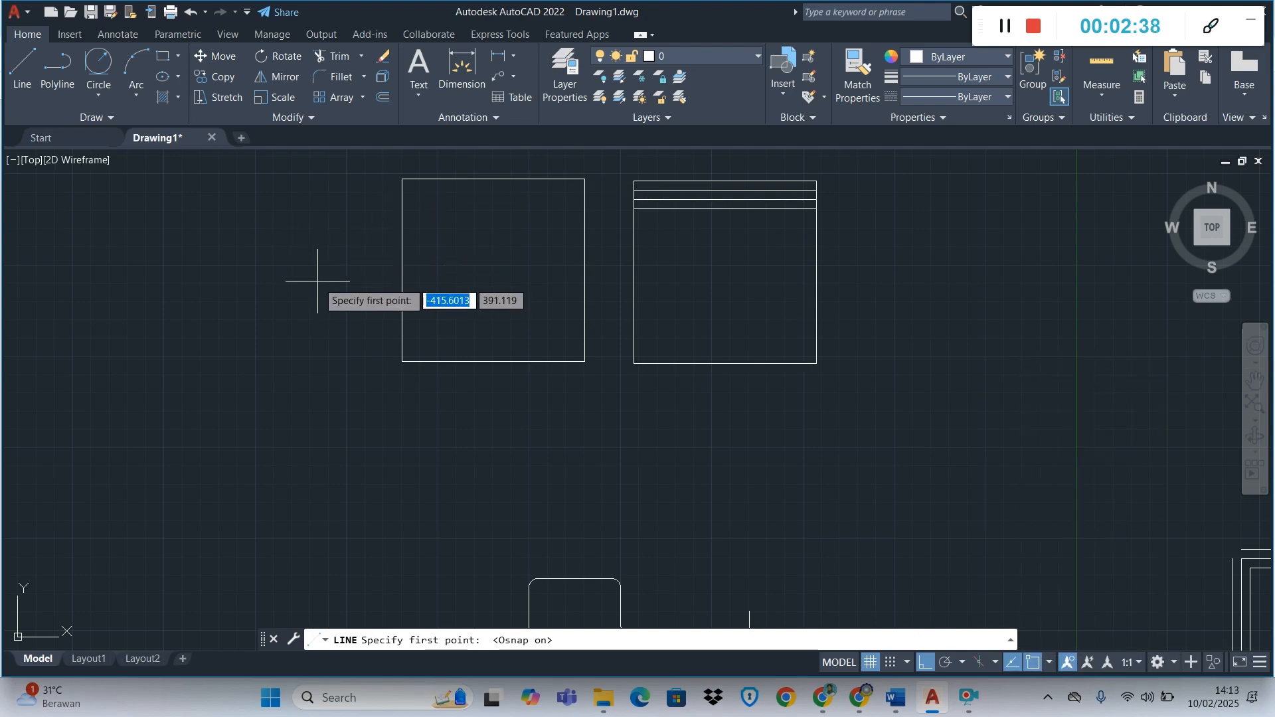
left_click(402, 179)
left_click(288, 178)
key("Return")
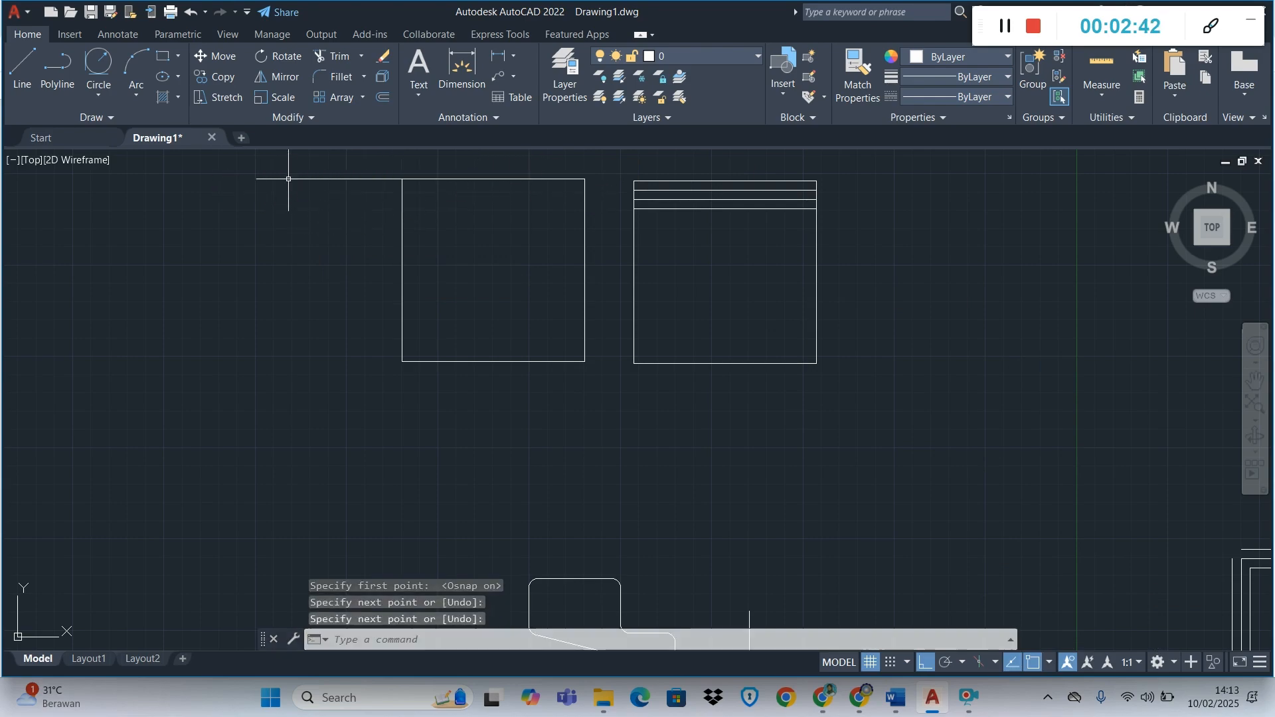
- Draw a horizontal line across the joined square from its left edge's midpoint to its right edge's midpoint
key("Return")
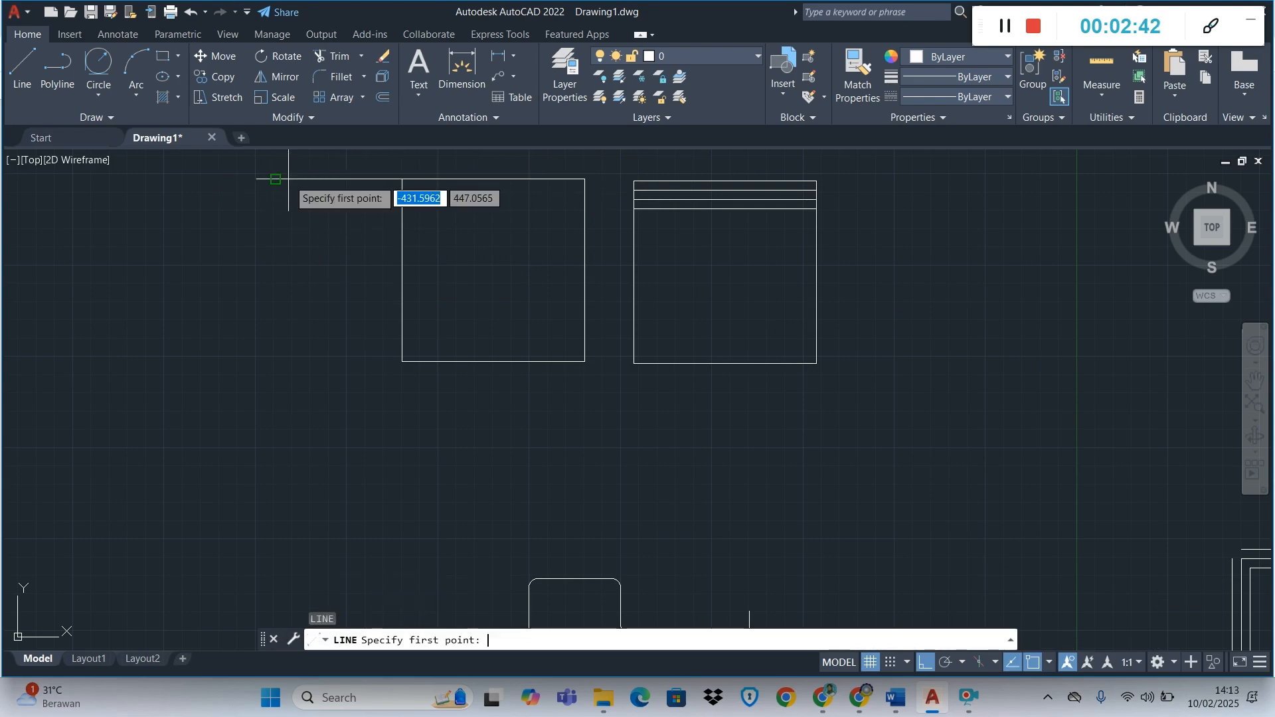
left_click(401, 269)
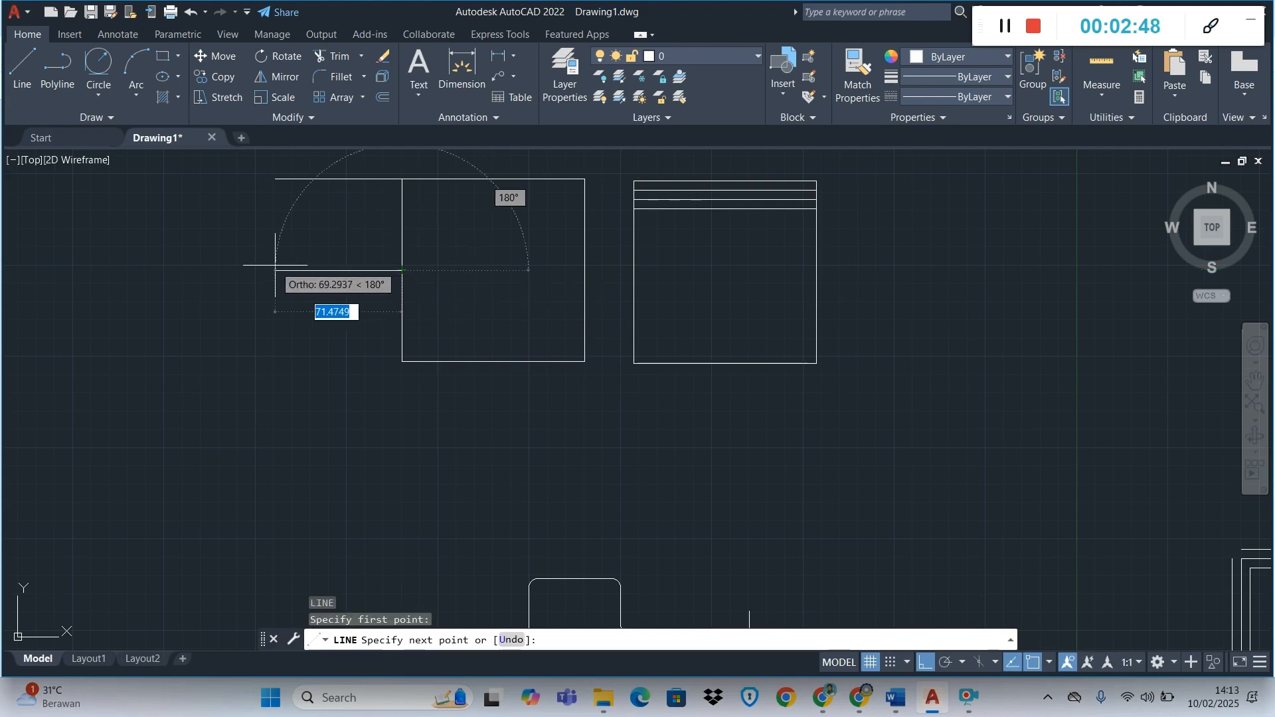
left_click(585, 270)
key("Return")
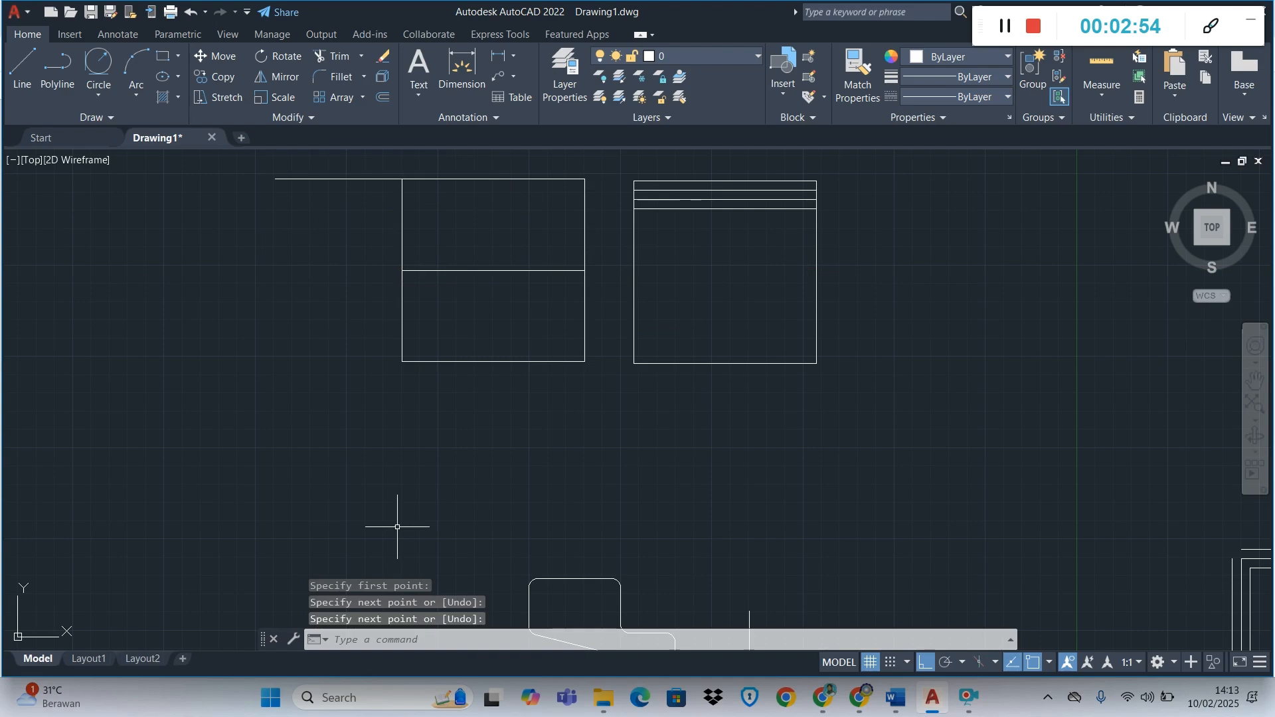
- Review the object snap modes up to Center, and select the circle in the chamfered L-shaped part to show its centre and quadrant grips
left_click(1049, 663)
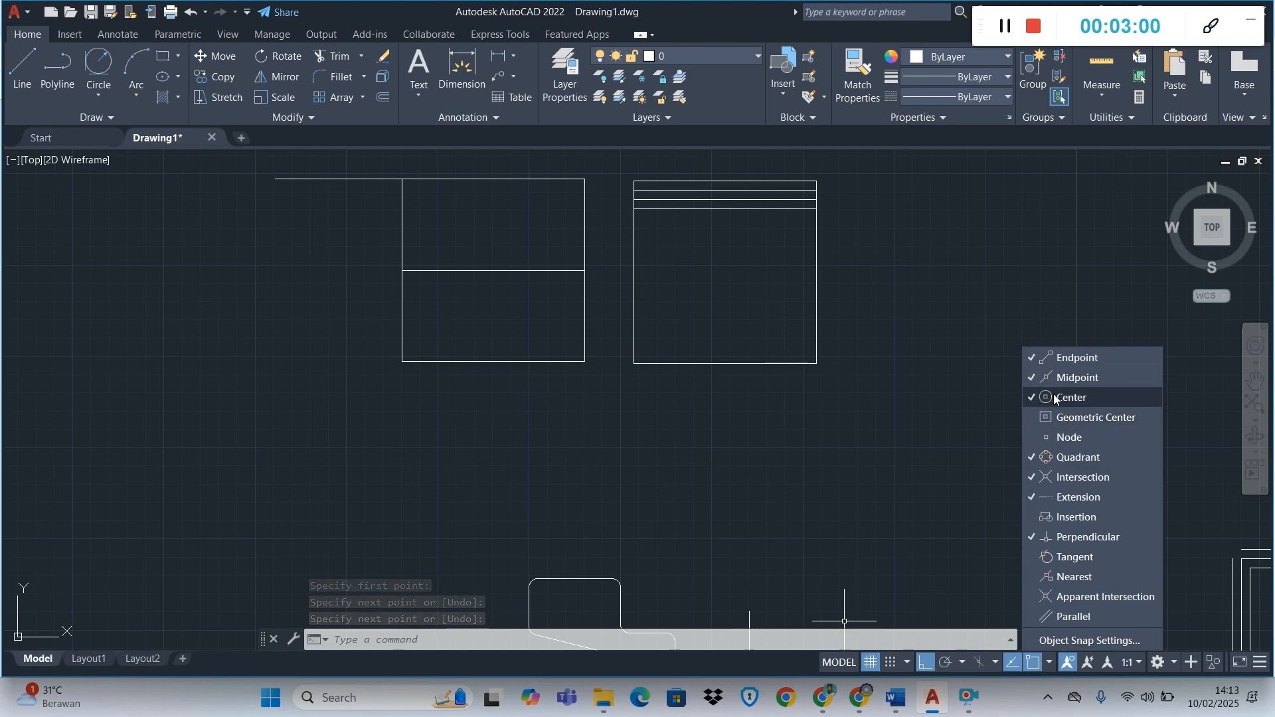
left_click(839, 473)
scroll(840, 469, "down", 6)
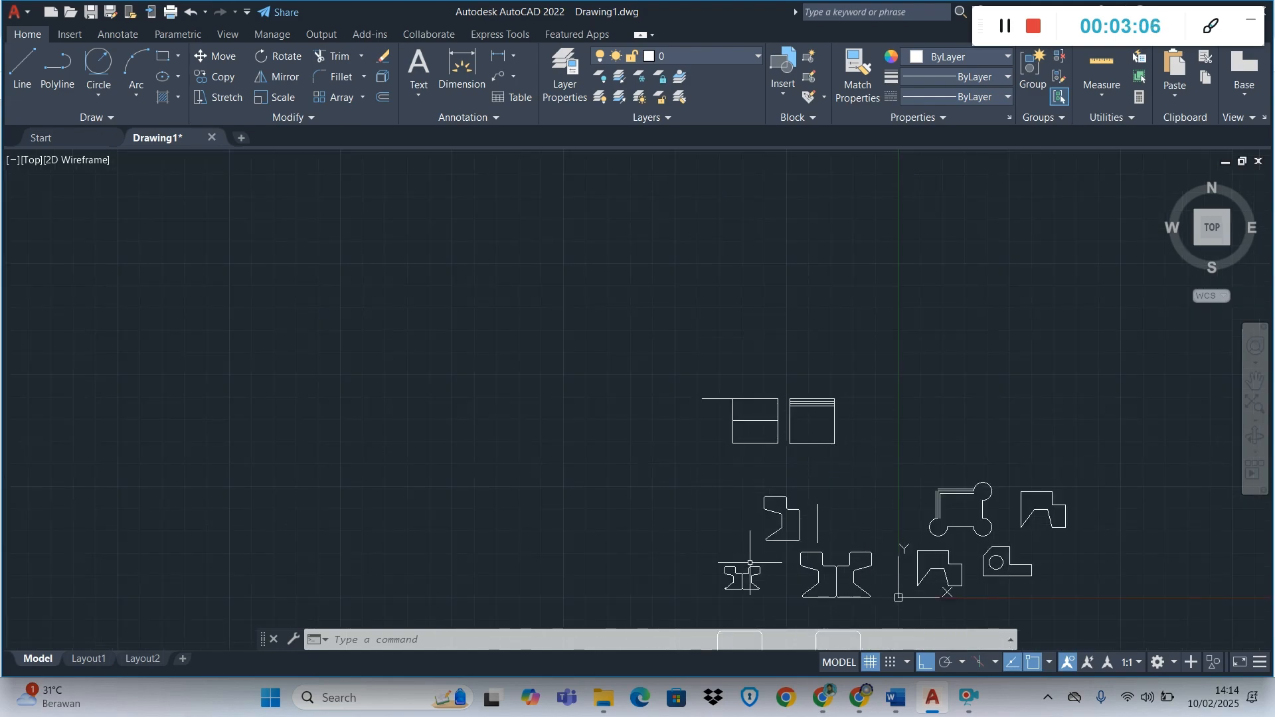
middle_click_drag(1003, 525, 1140, 512)
scroll(1141, 603, "up", 4)
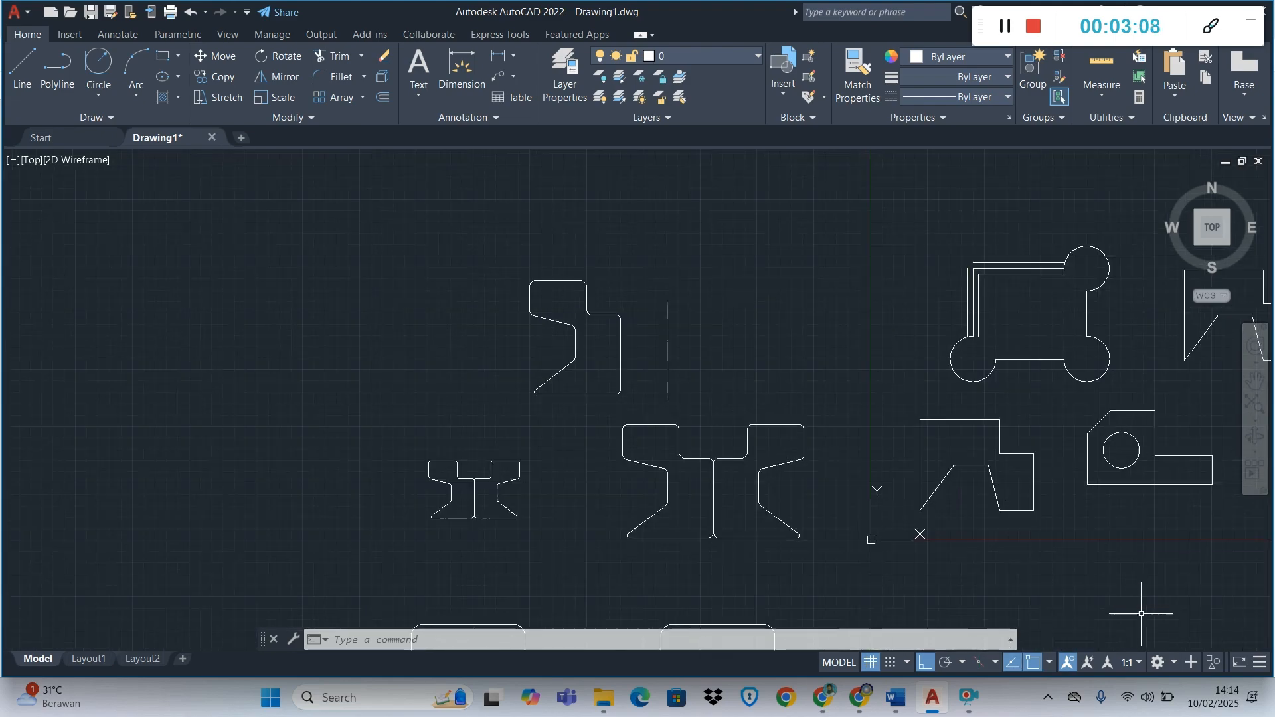
scroll(1190, 347, "up", 5)
scroll(1185, 361, "down", 3)
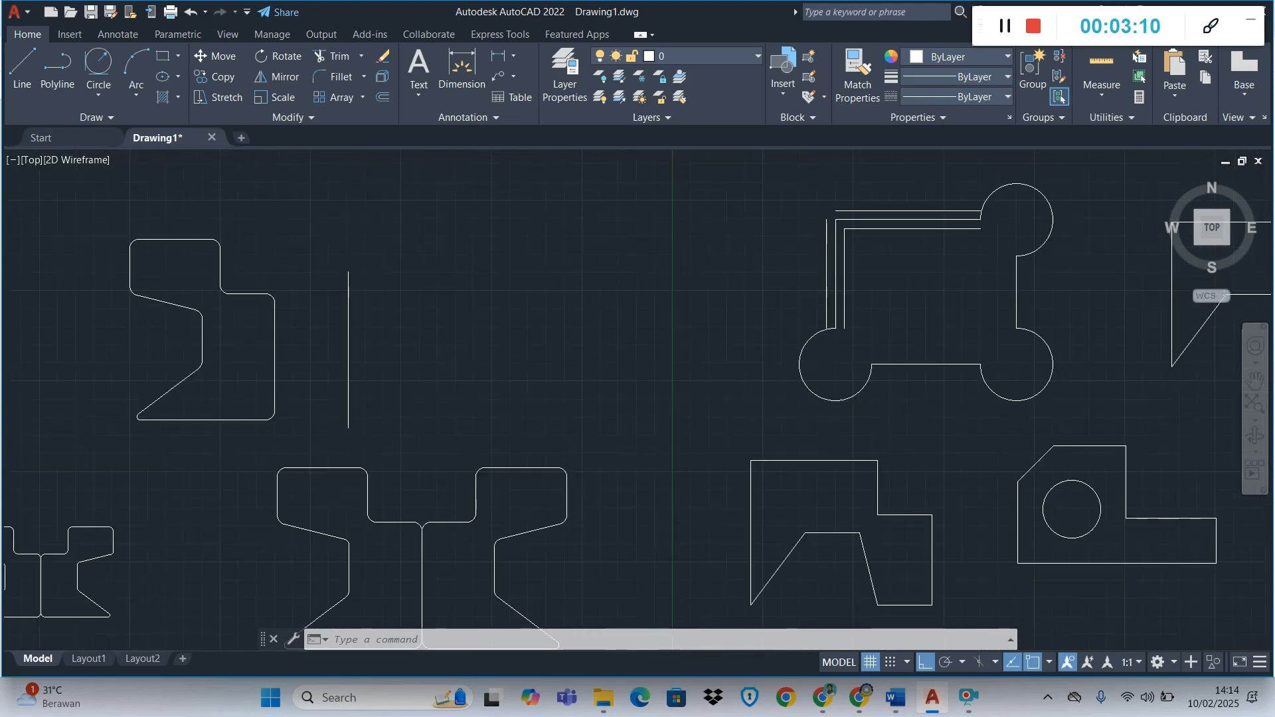
scroll(1144, 580, "up", 5)
scroll(1145, 580, "down", 5)
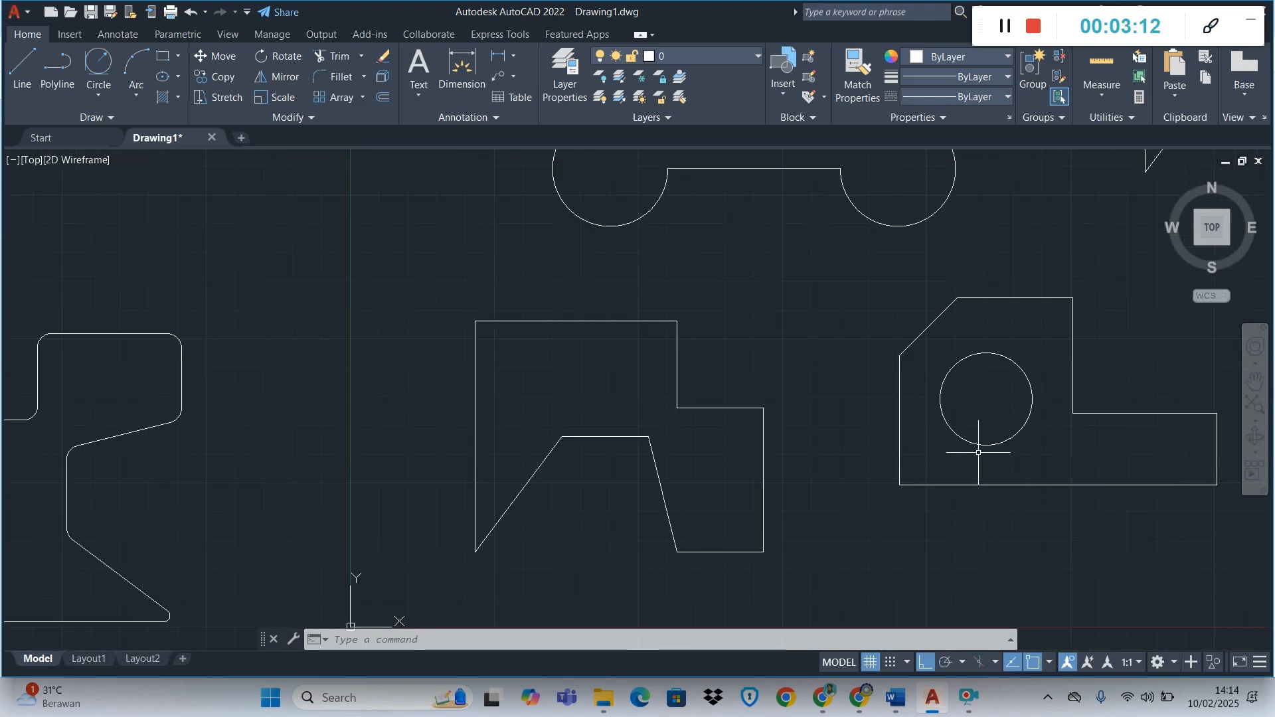
scroll(971, 282, "up", 1)
scroll(968, 278, "down", 3)
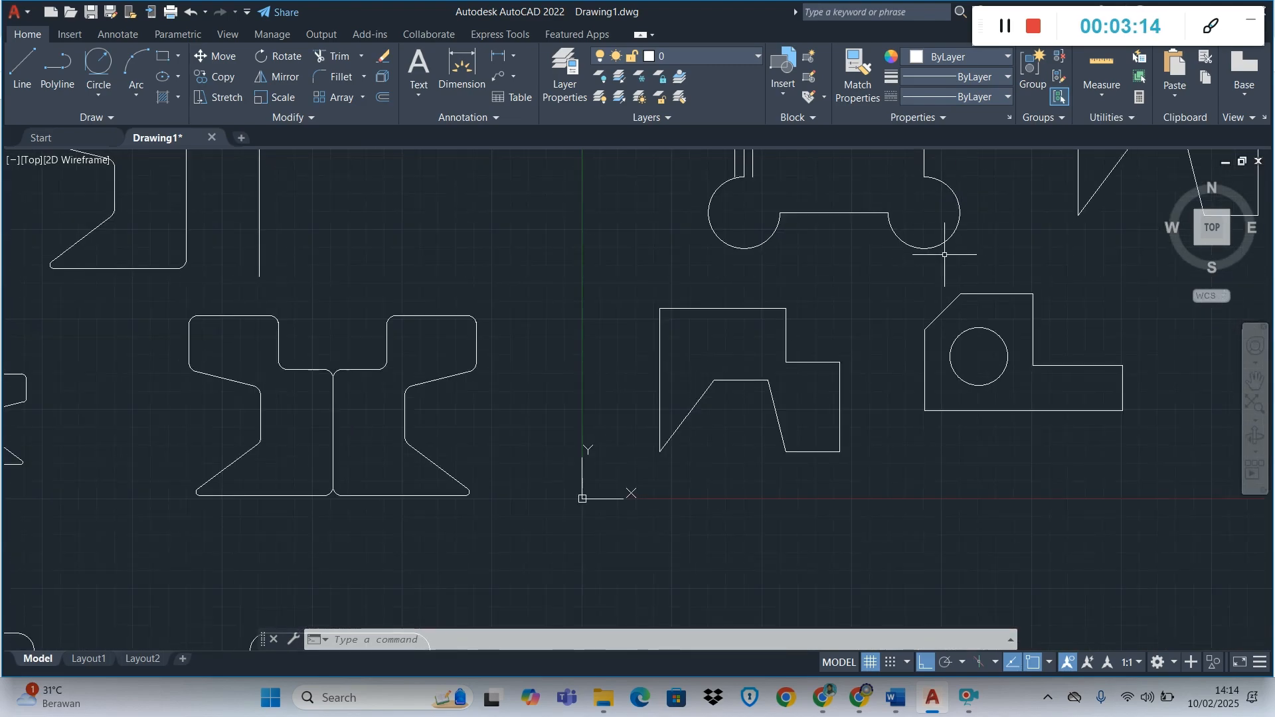
scroll(912, 170, "up", 2)
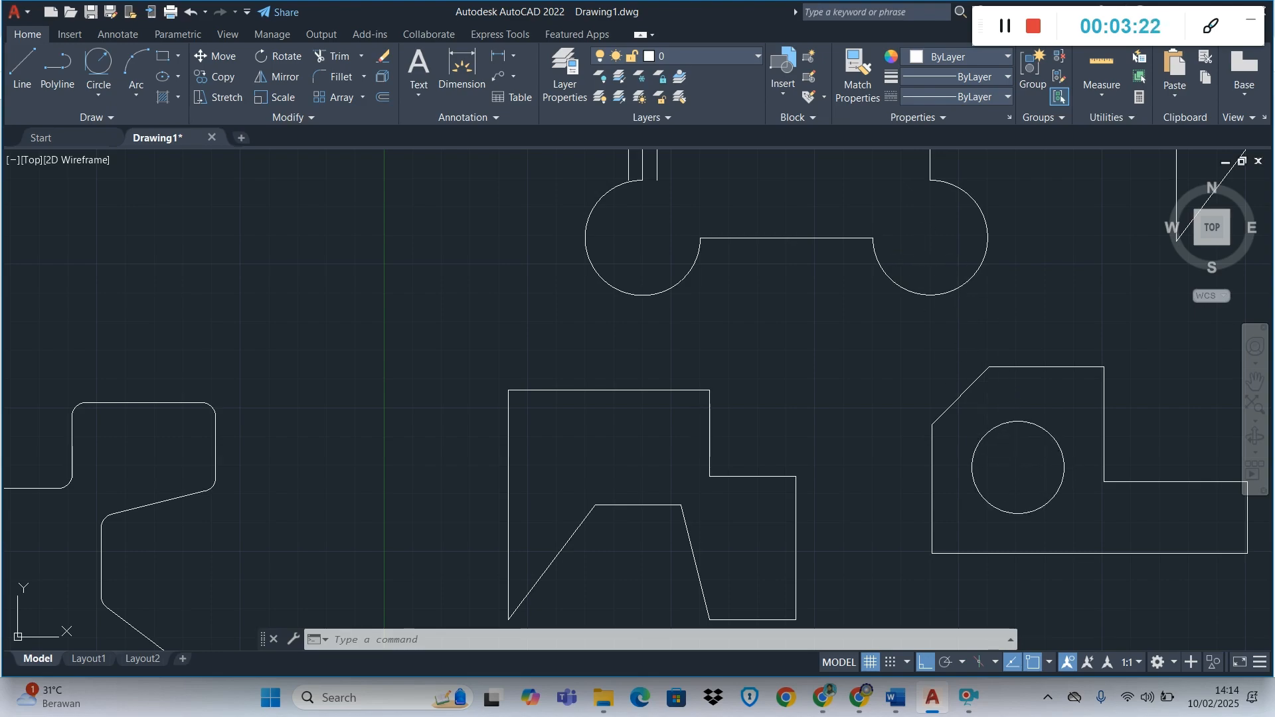
left_click(1017, 422)
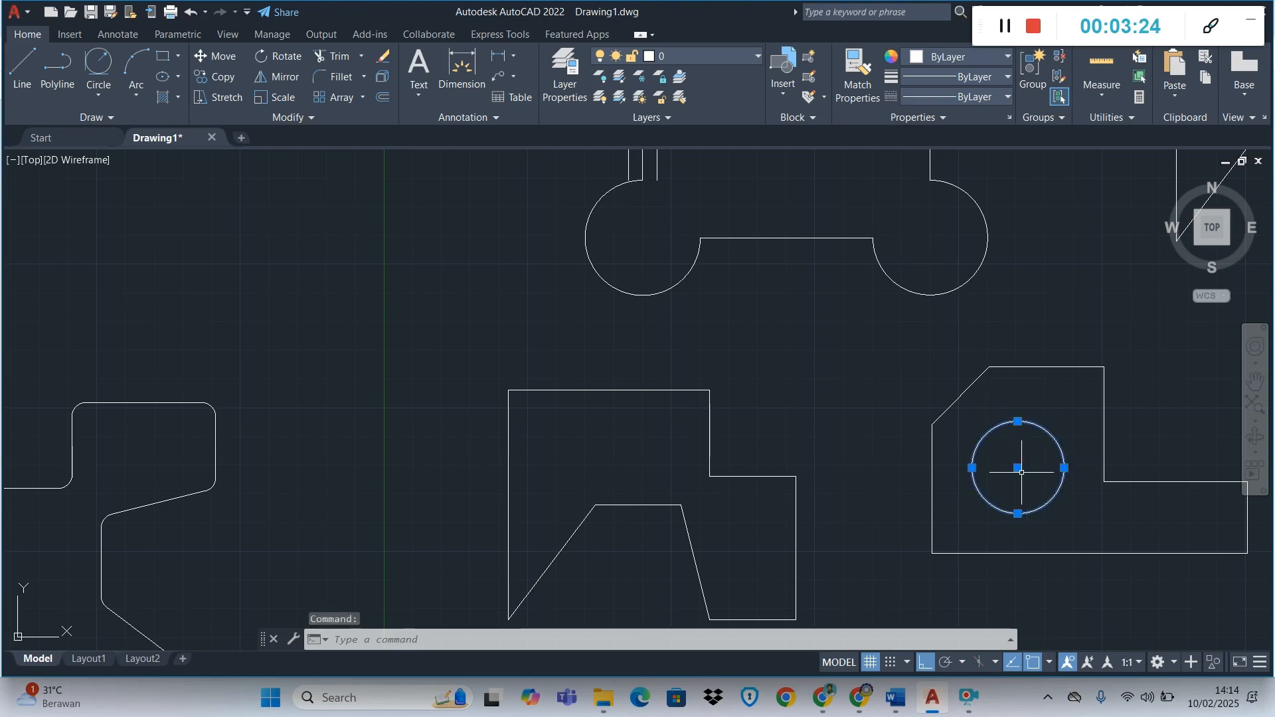
- Draw a horizontal line from the centre of the rounded-corner frame's lower-right arc to its right quadrant
left_click(22, 66)
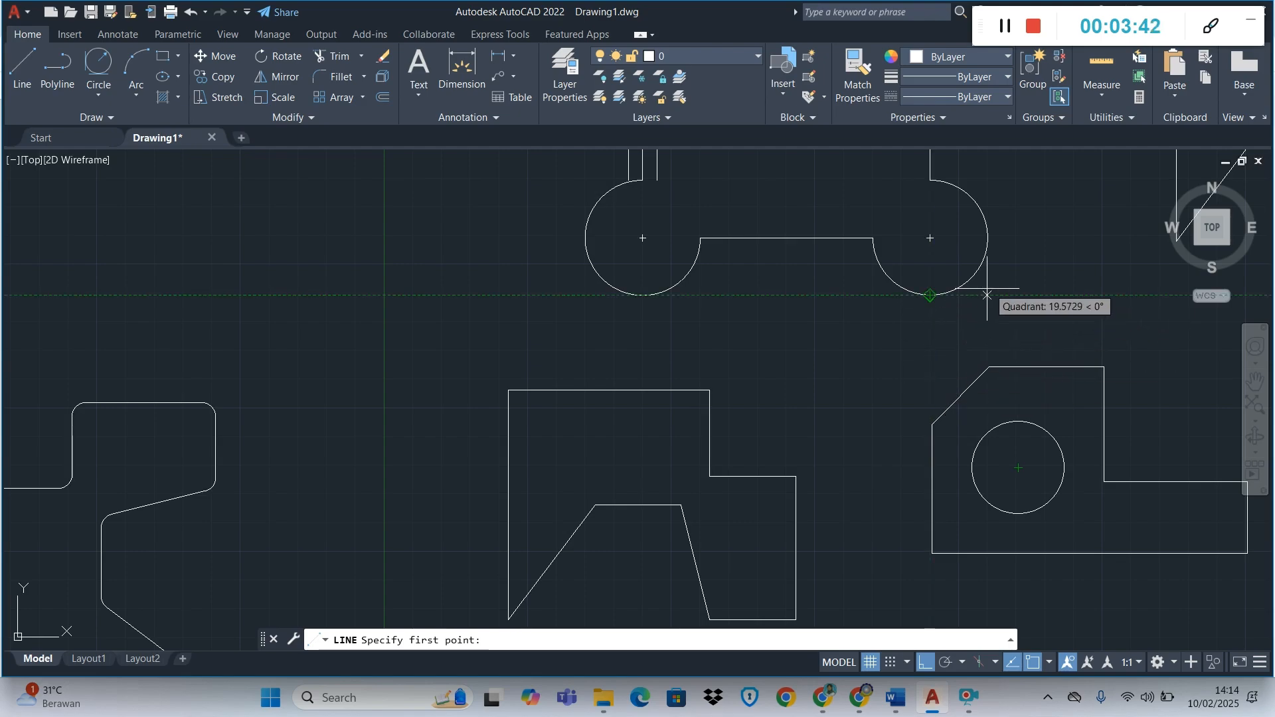
left_click(929, 238)
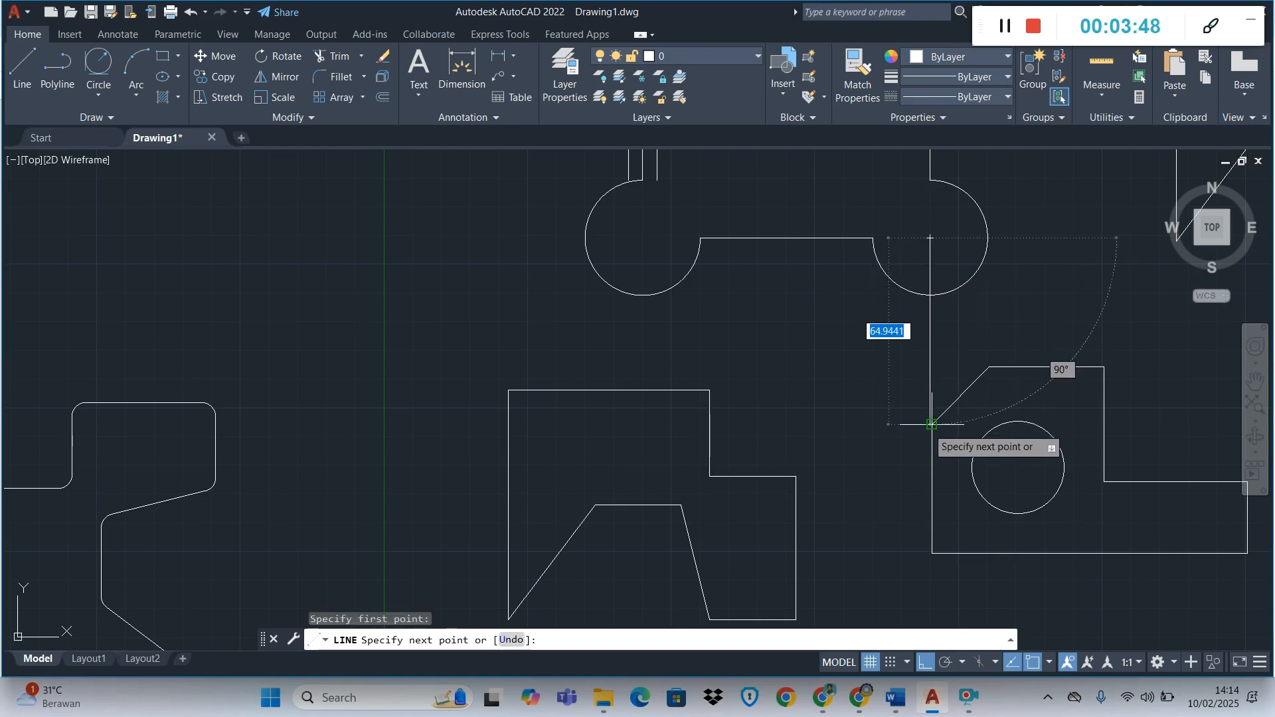
left_click(988, 238)
key("Return")
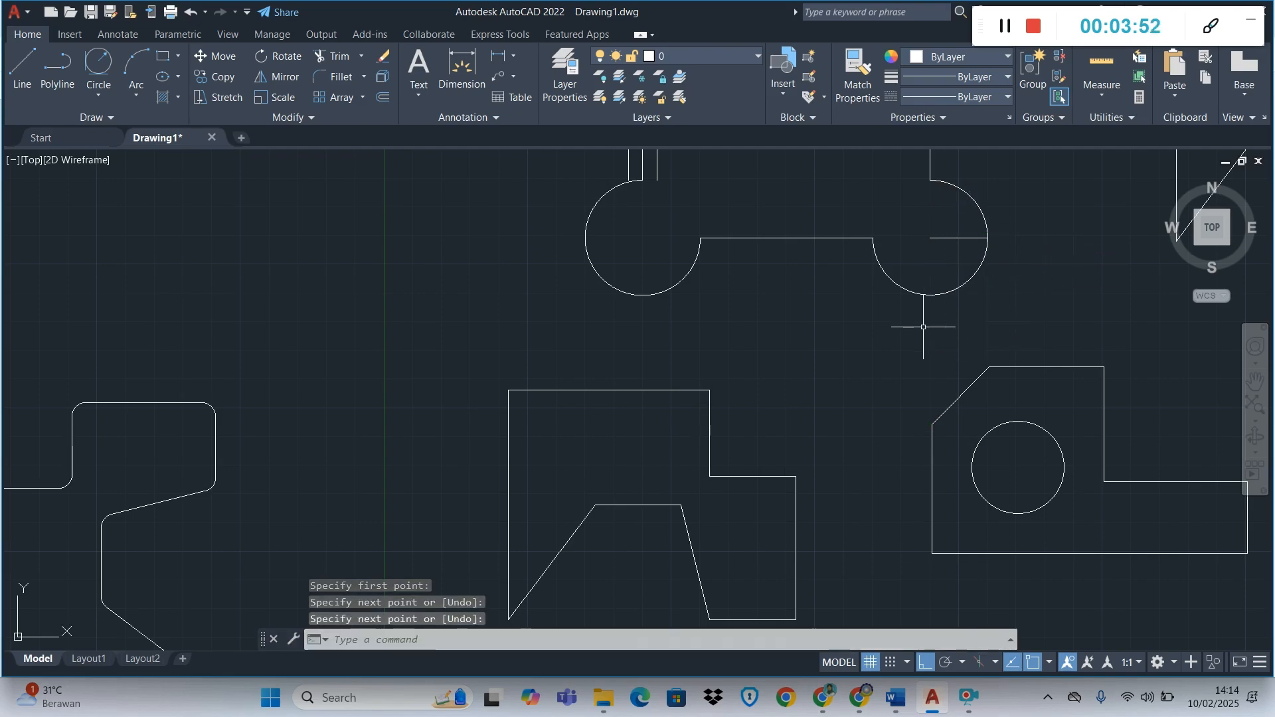
- Draw a vertical line from the centre of the rounded-corner frame's lower-right arc down to its bottom quadrant
key("Return")
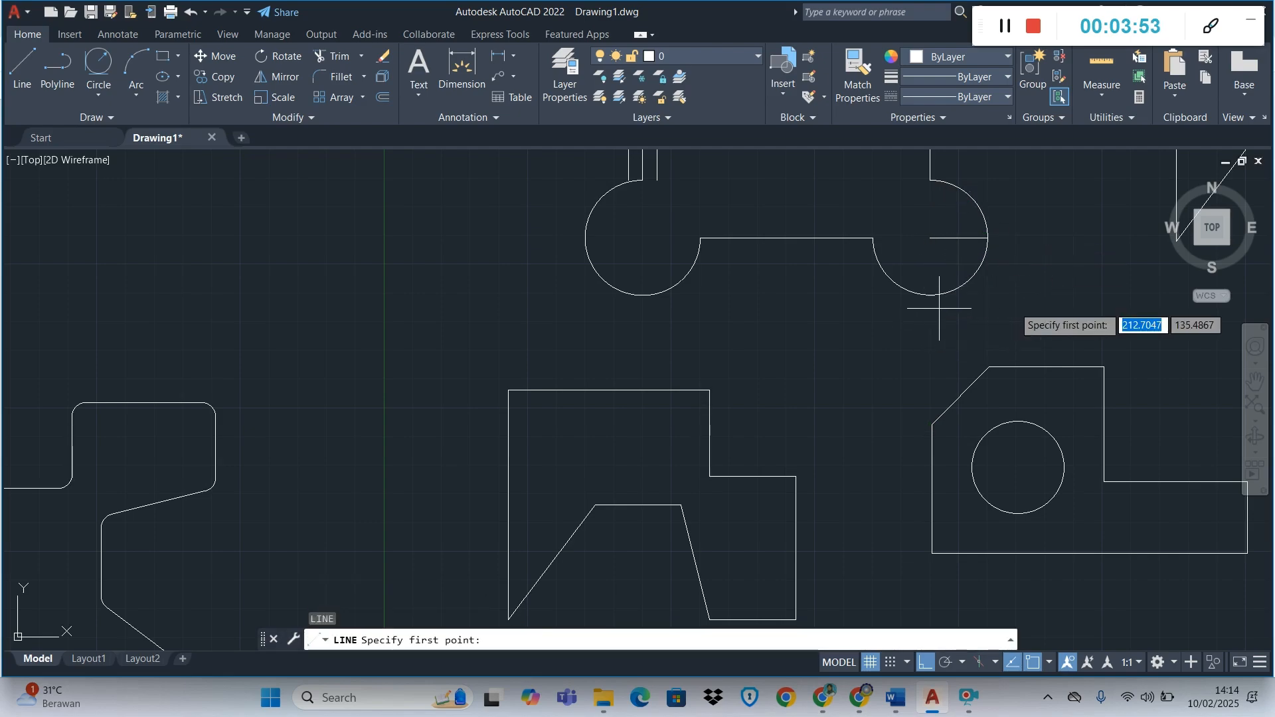
left_click(929, 238)
left_click(930, 296)
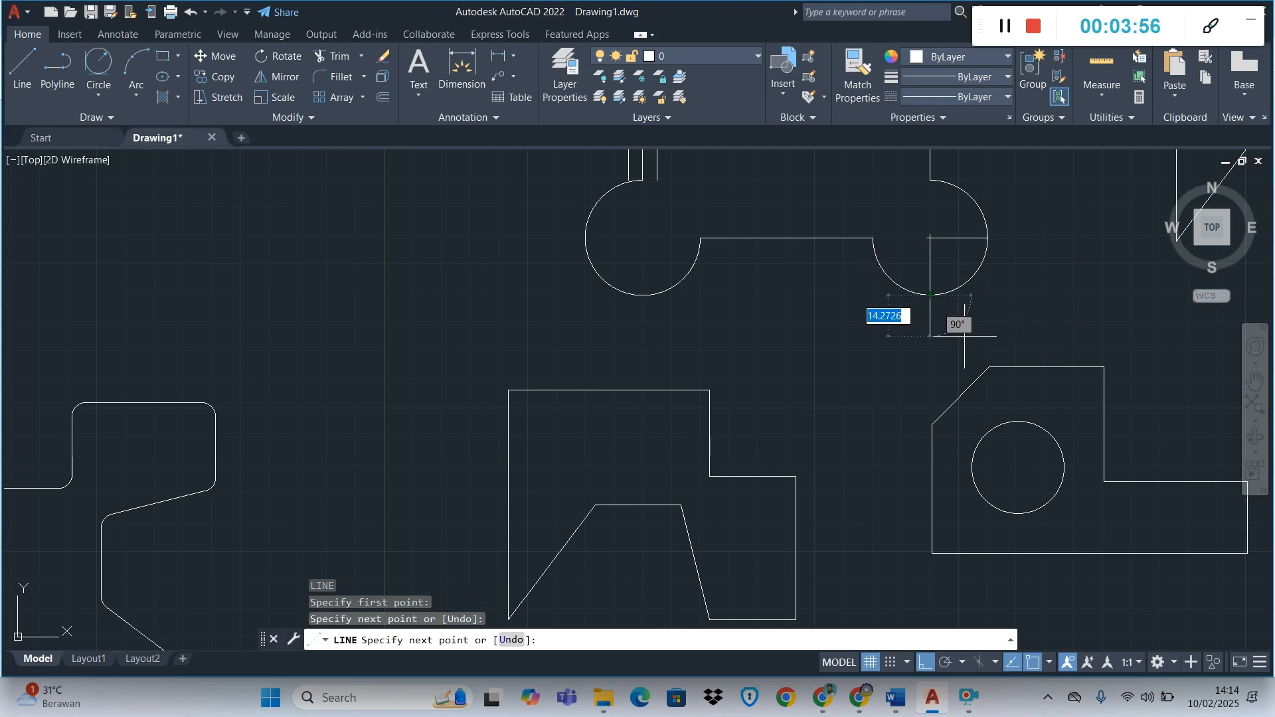
key("Escape")
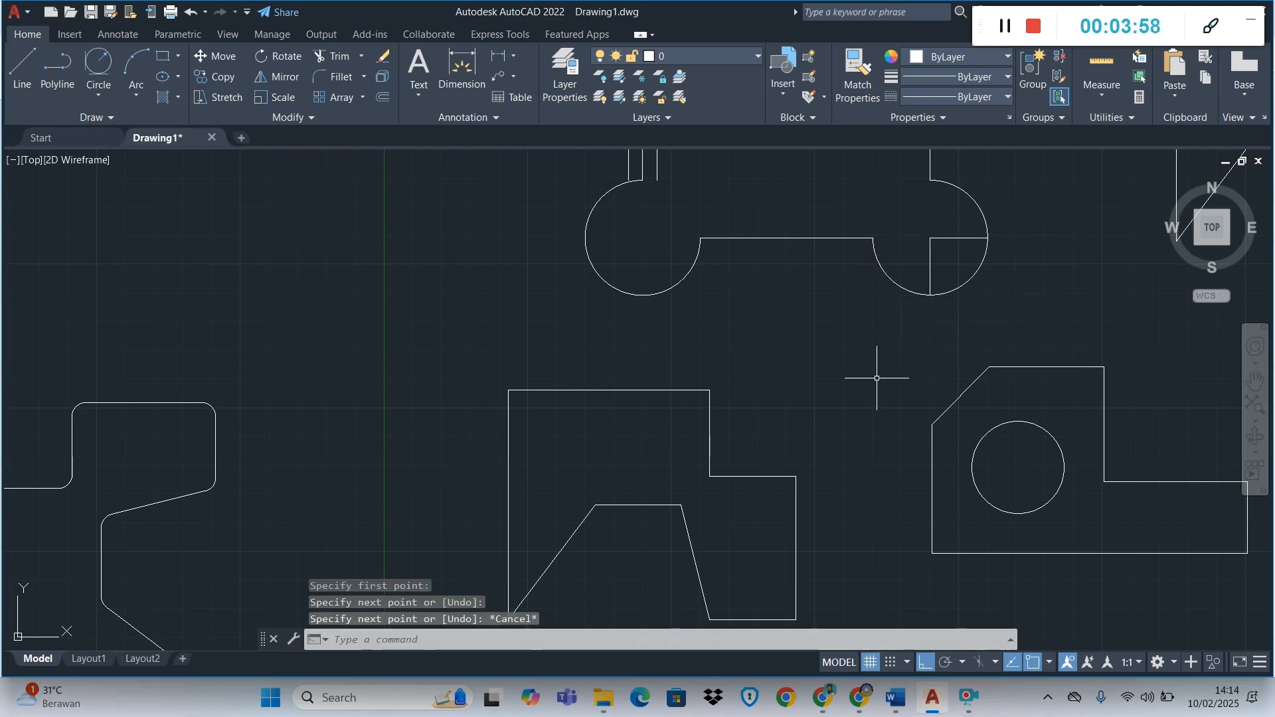
- Check the object snap list against the module's Gambar 2.5 in the browser, and return to AutoCAD
left_click(1050, 664)
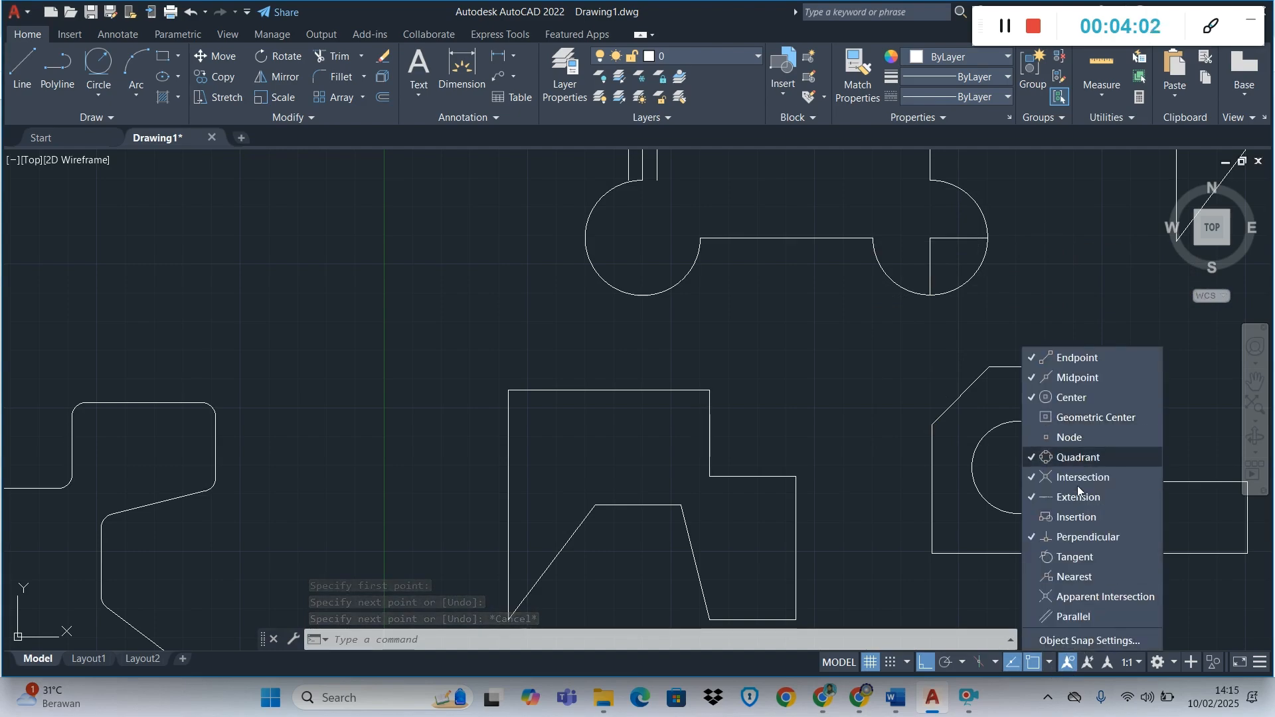
mouse_move(929, 709)
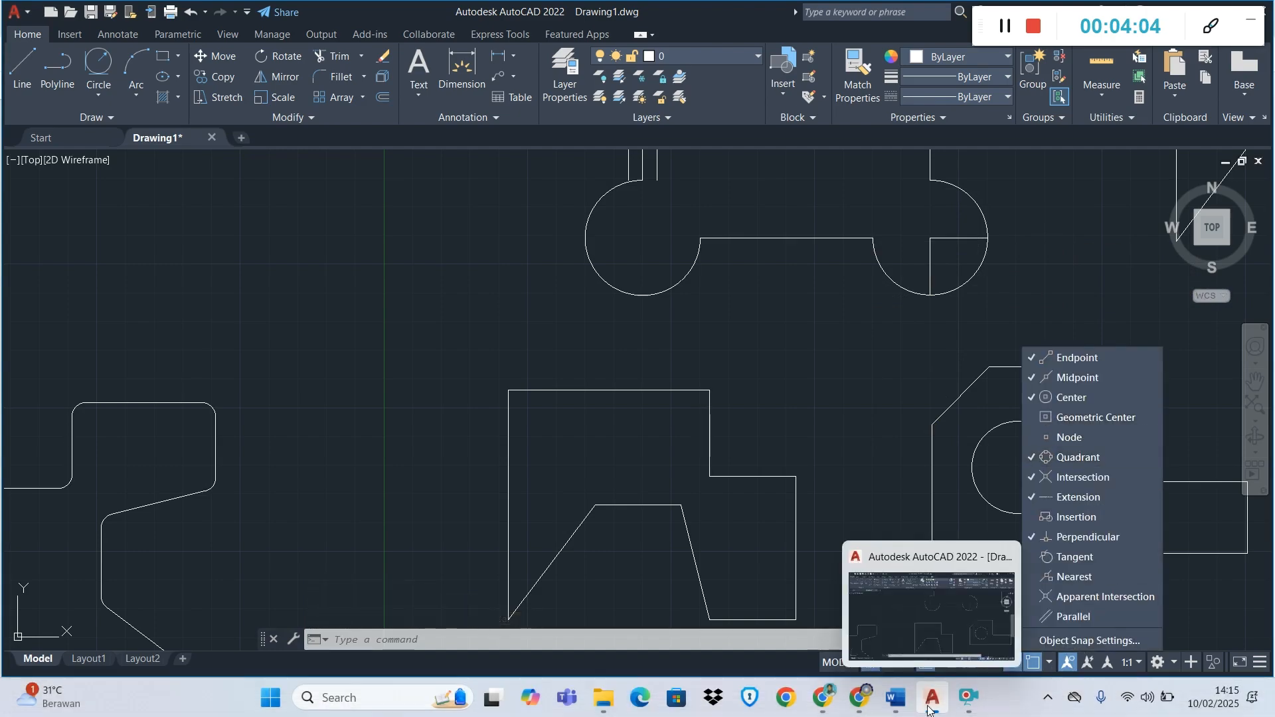
left_click(807, 675)
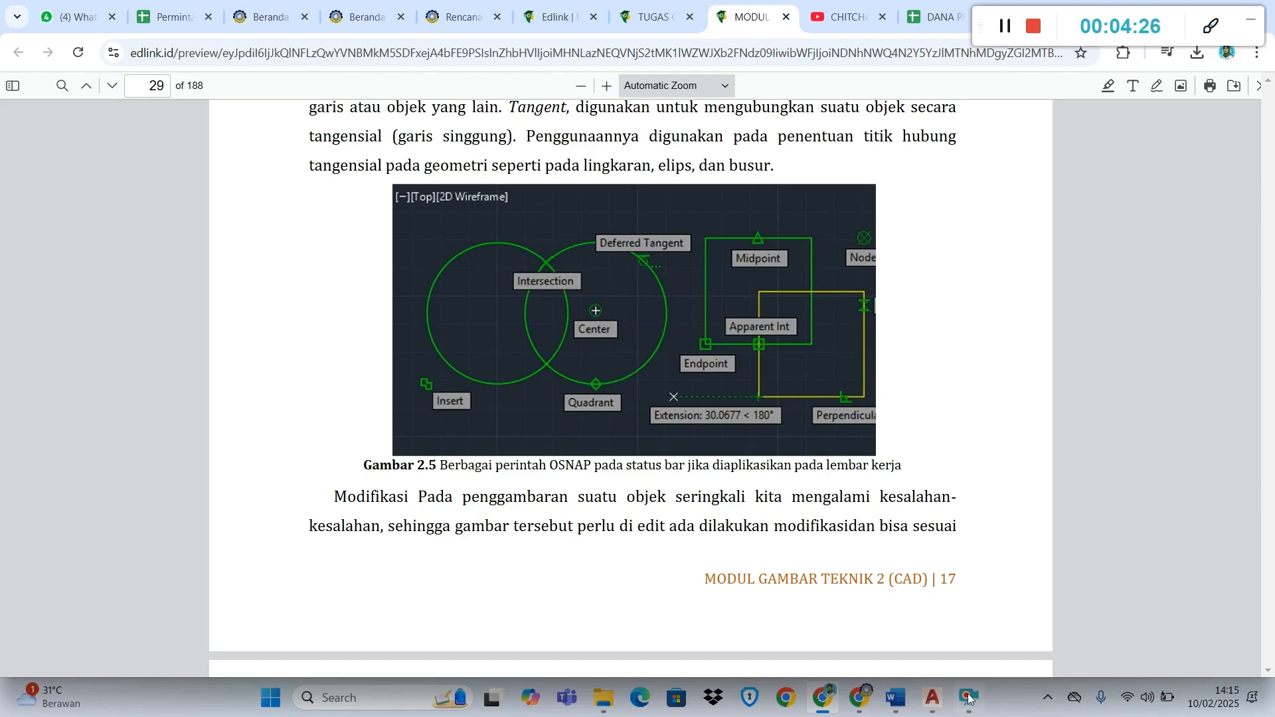
left_click(932, 698)
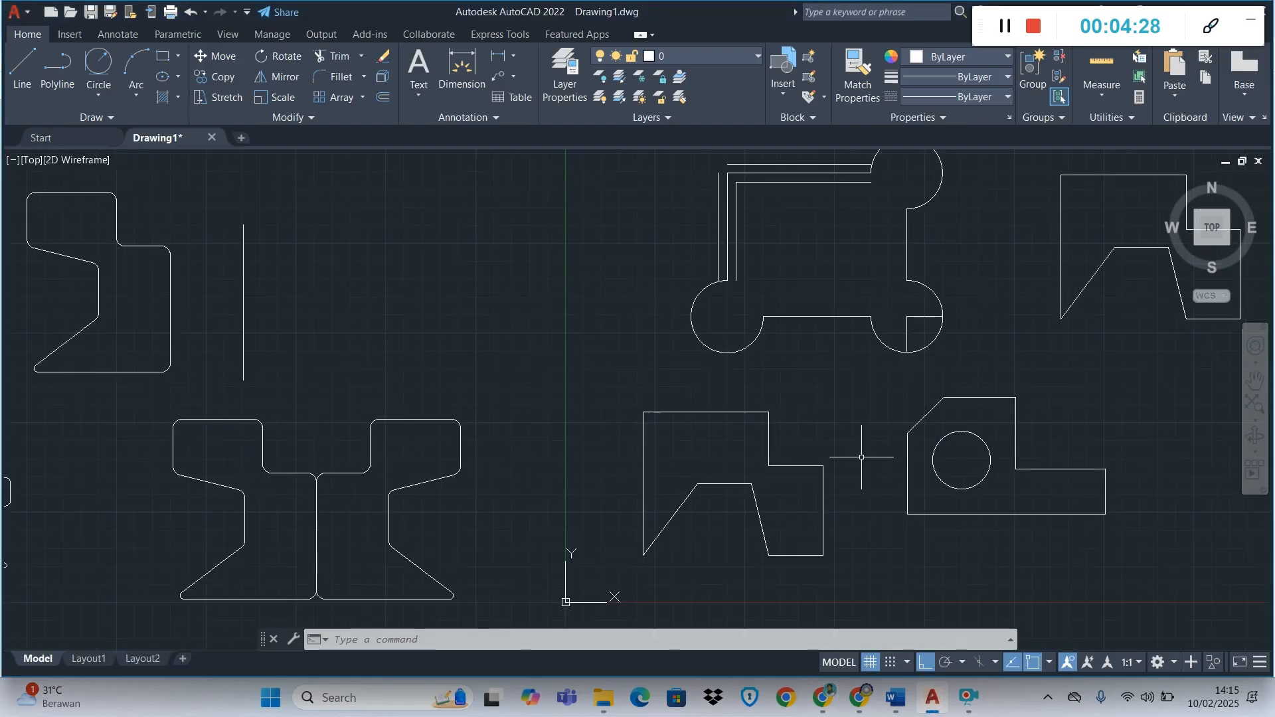
- Draw a vertical line from the midpoint of the divided square's middle line upward past its top edge
scroll(861, 457, "down", 2)
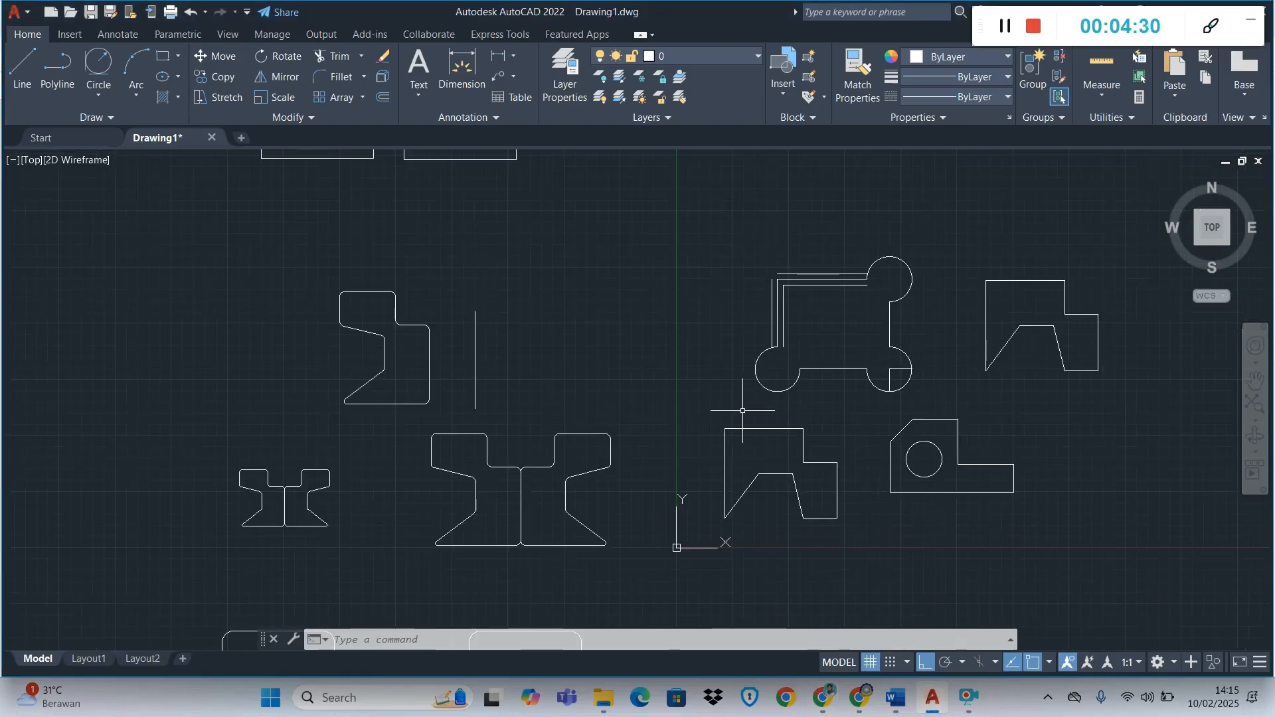
scroll(747, 305, "down", 3)
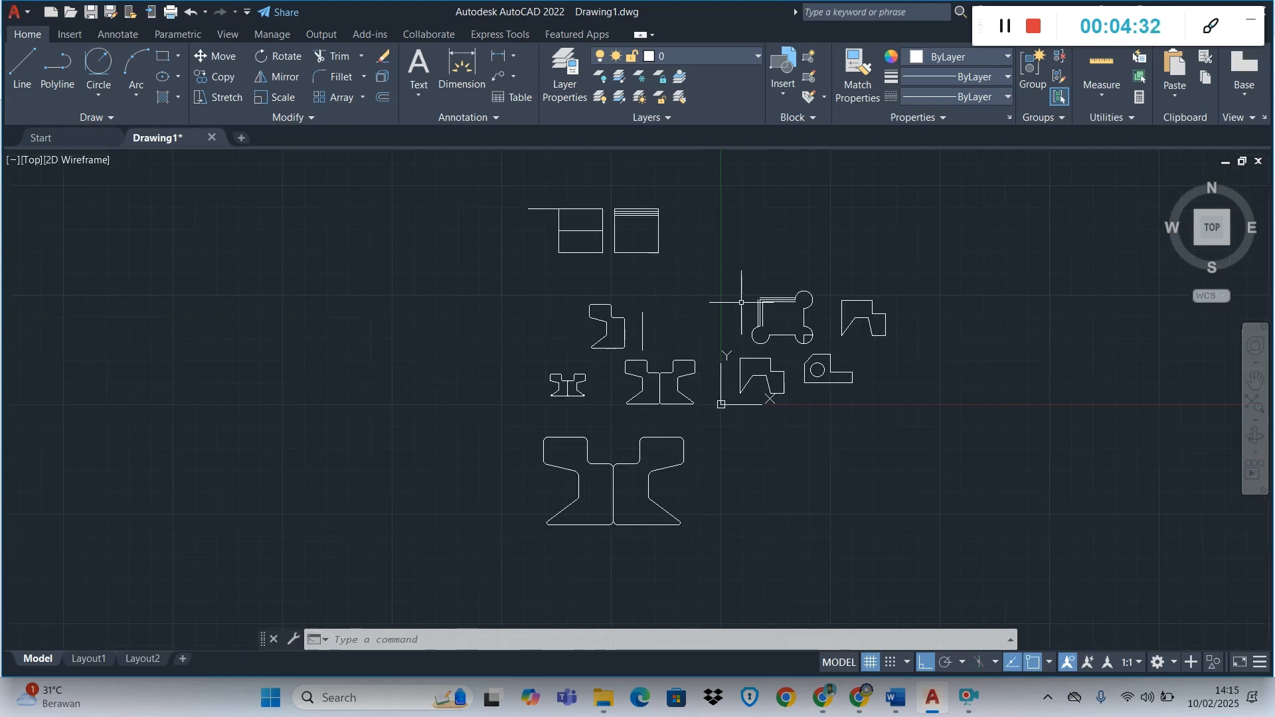
scroll(572, 163, "up", 1)
scroll(515, 219, "up", 5)
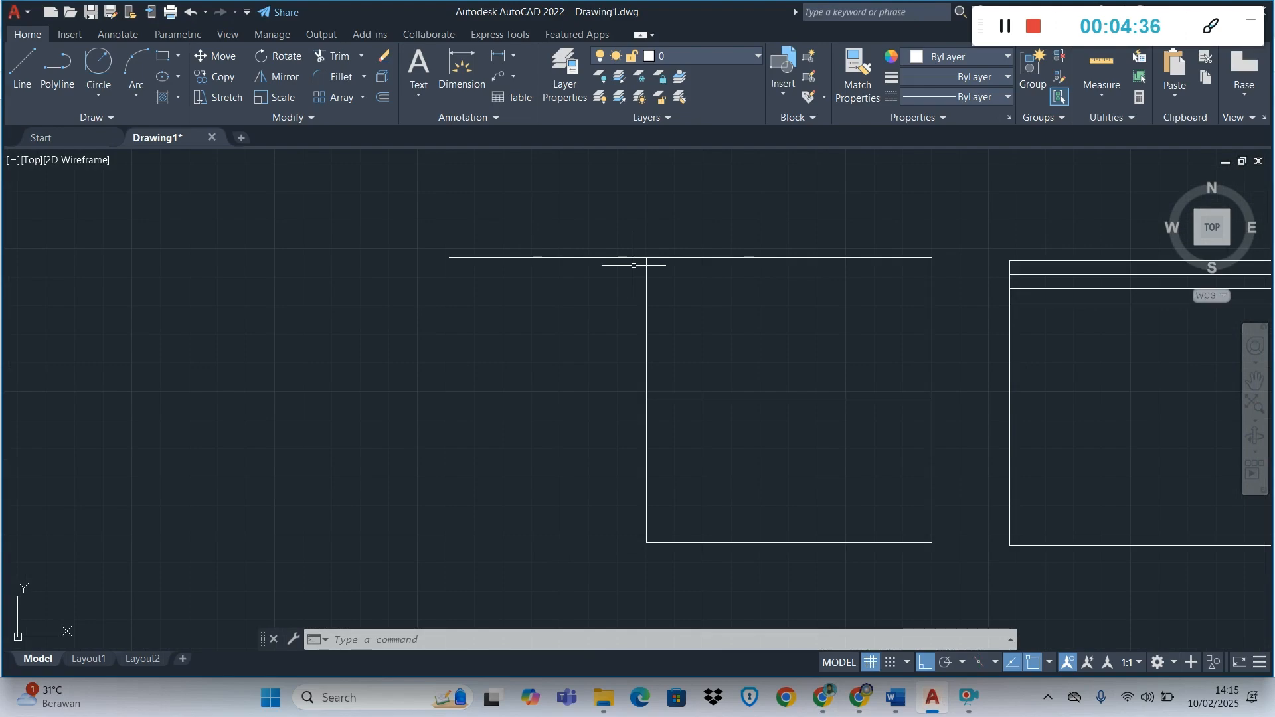
scroll(633, 267, "down", 5)
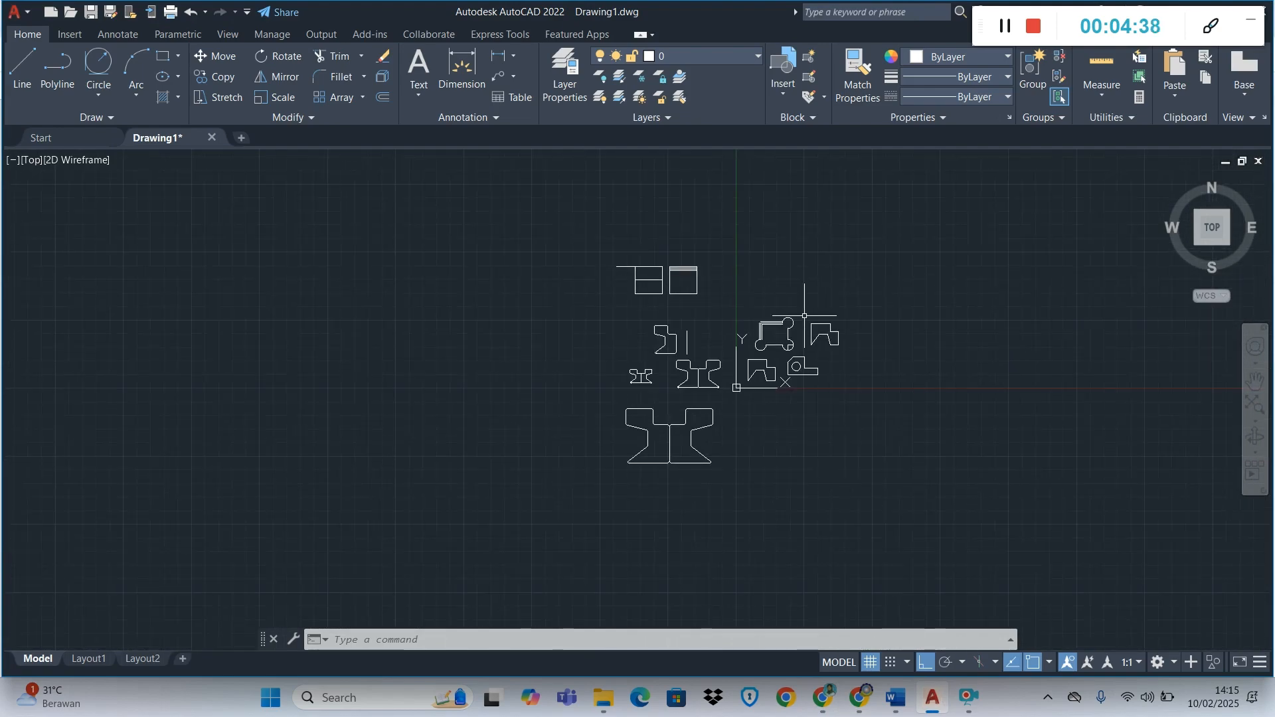
scroll(804, 316, "up", 3)
scroll(816, 312, "down", 2)
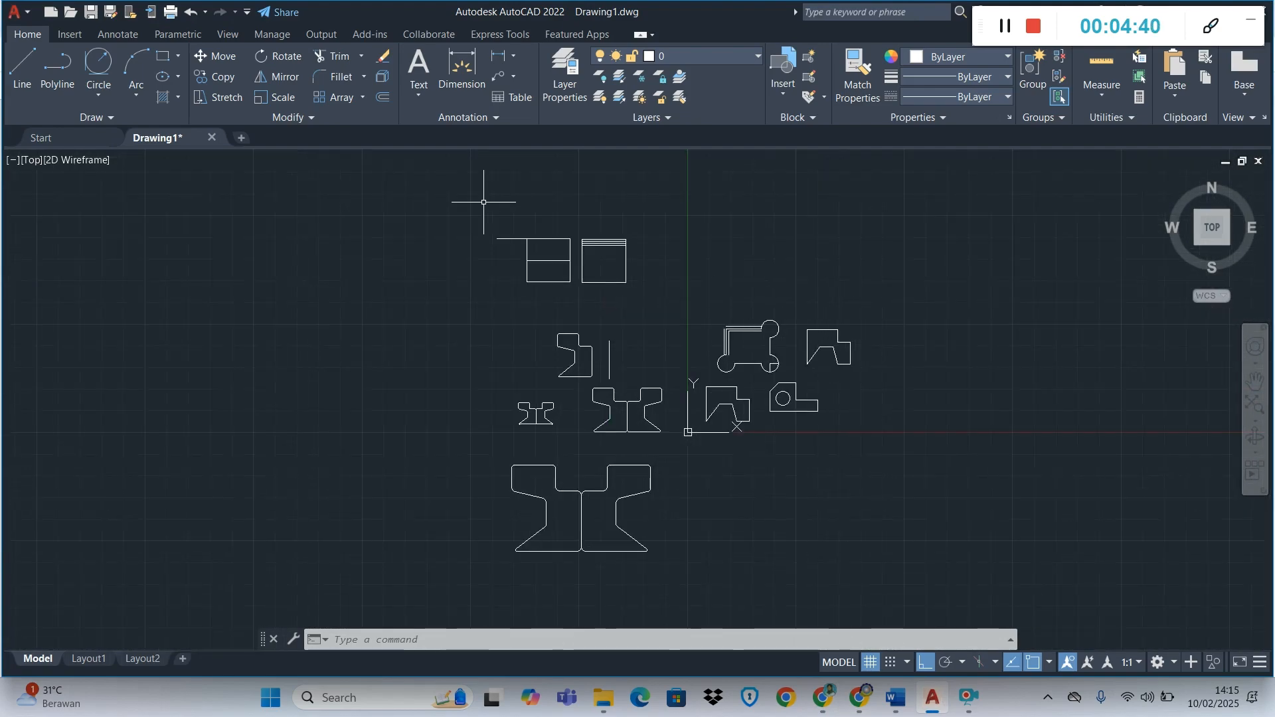
scroll(491, 205, "up", 5)
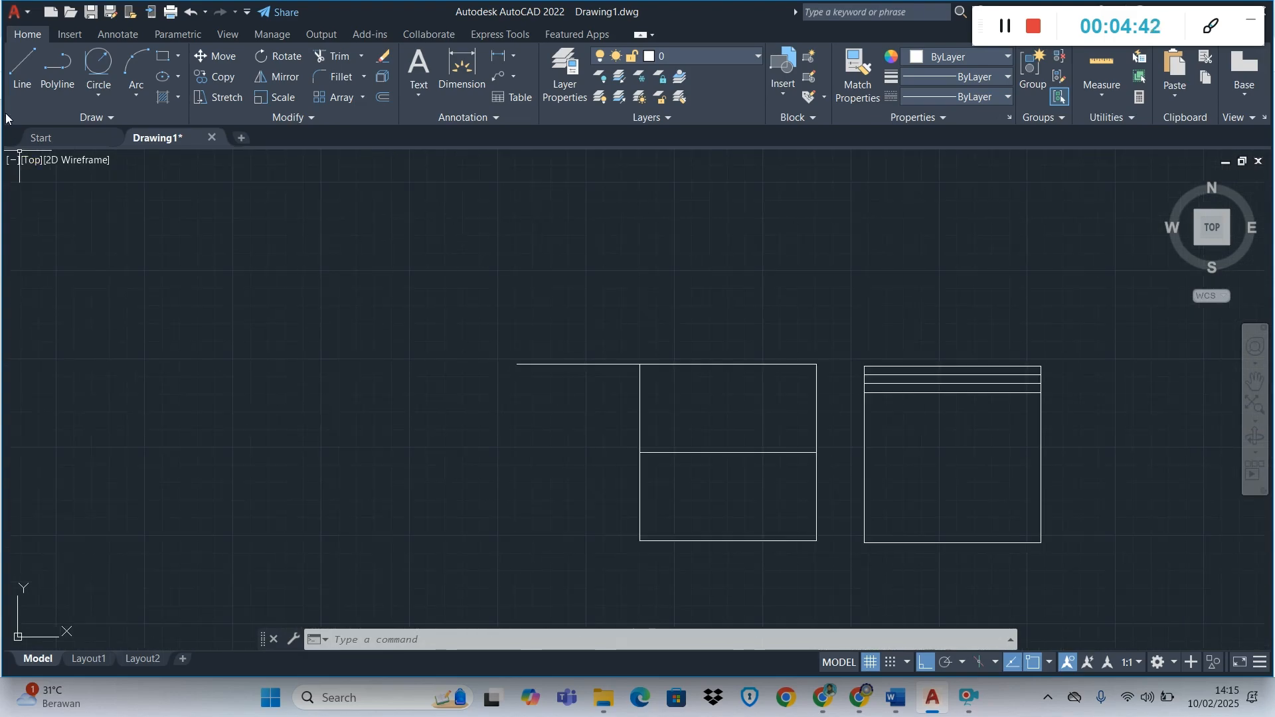
left_click(22, 70)
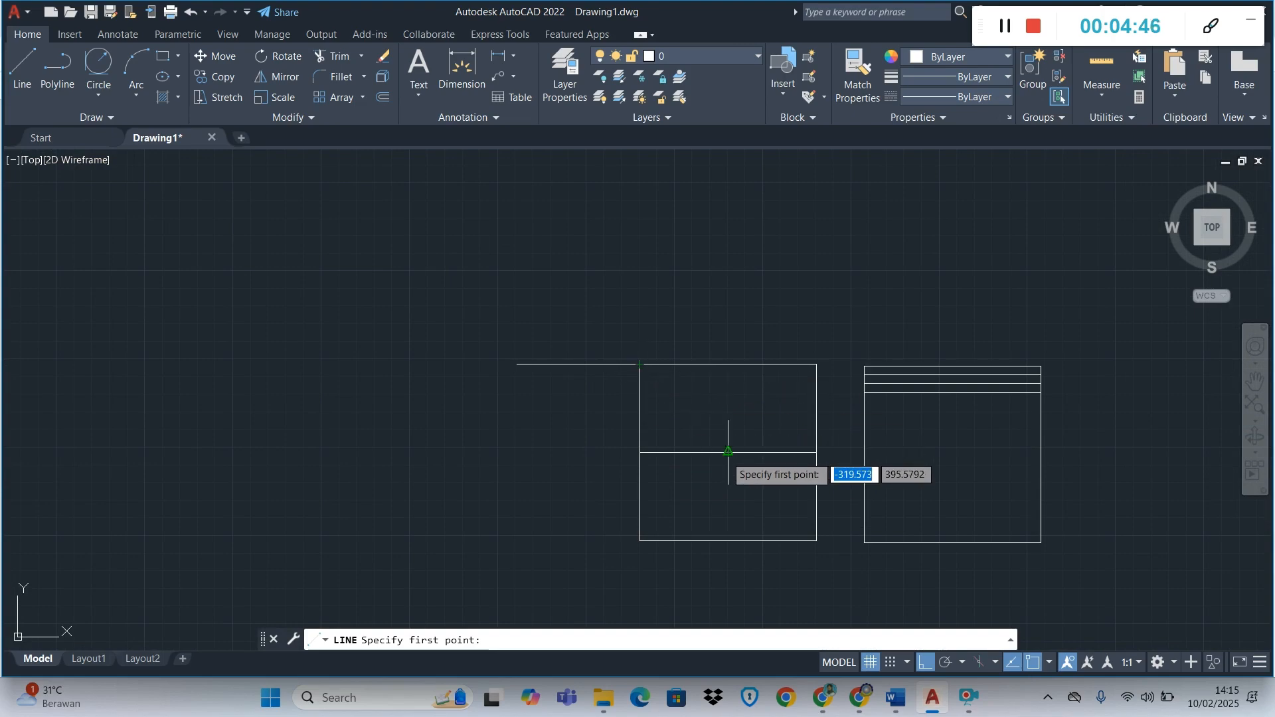
left_click(728, 452)
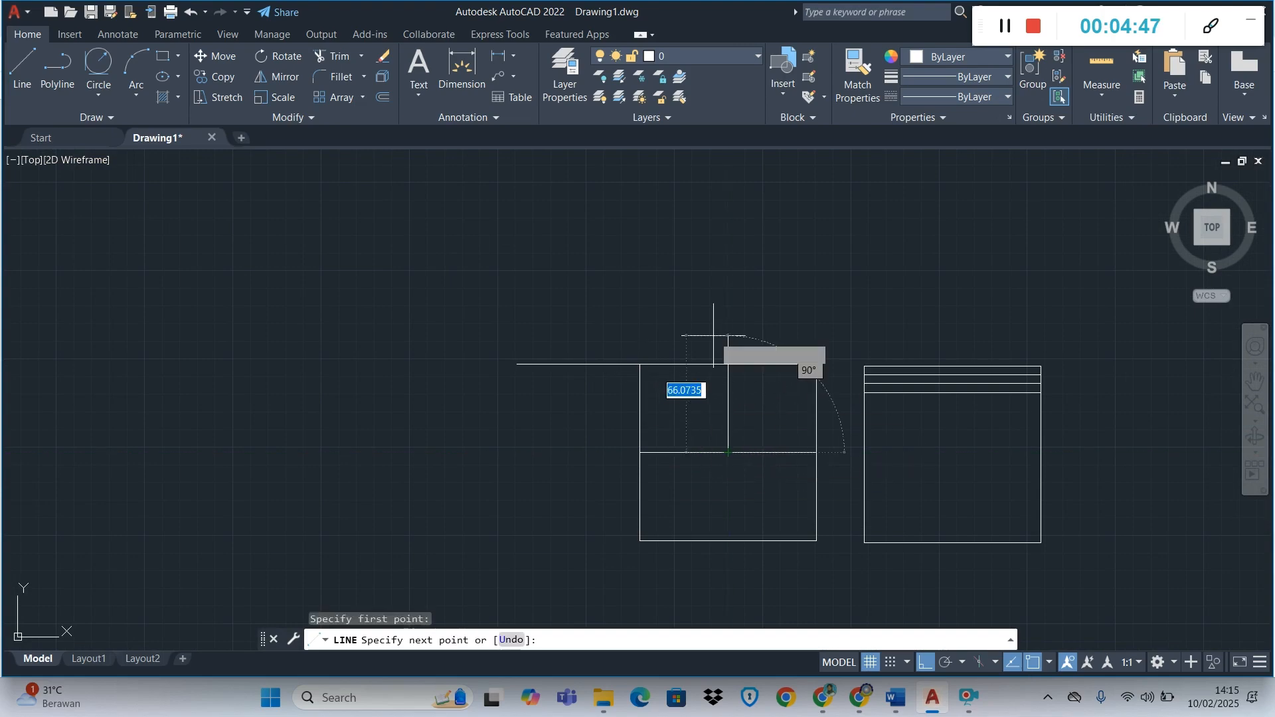
left_click(728, 300)
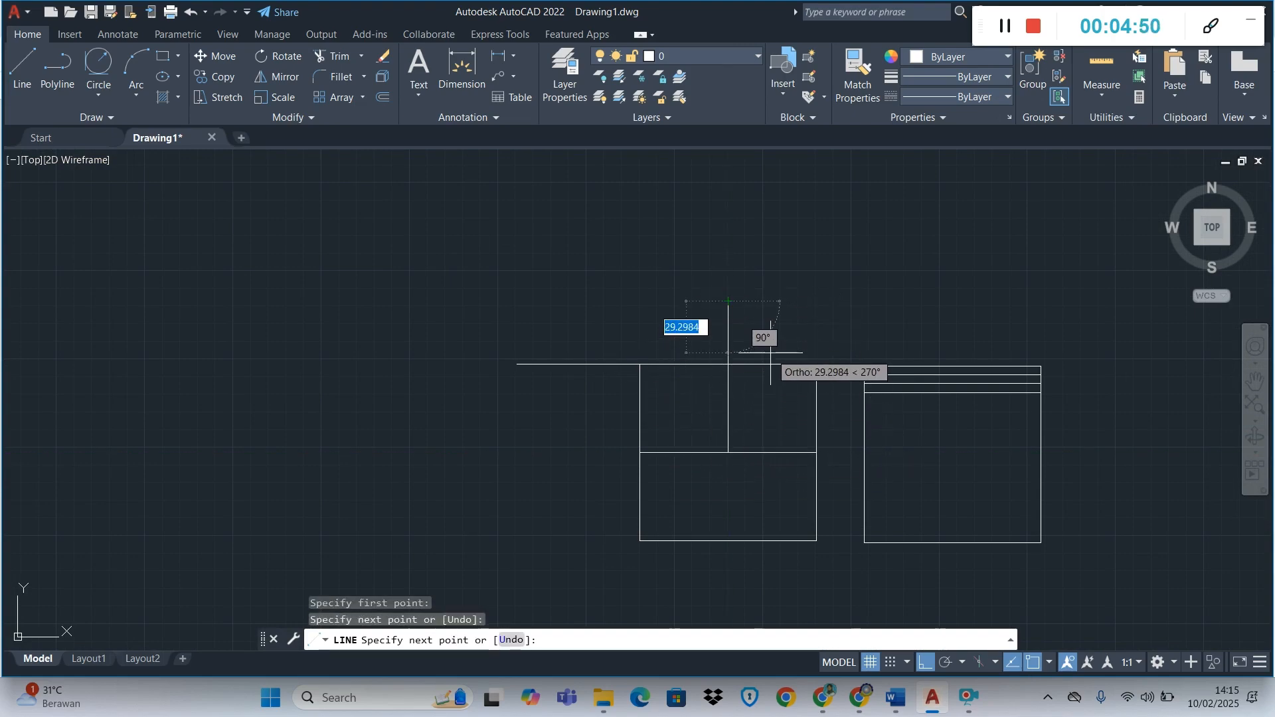
key("Escape")
- Examine the crossing of the vertical line and the square's top edge, and review the Intersection snap in the object snap list
scroll(728, 364, "up", 5)
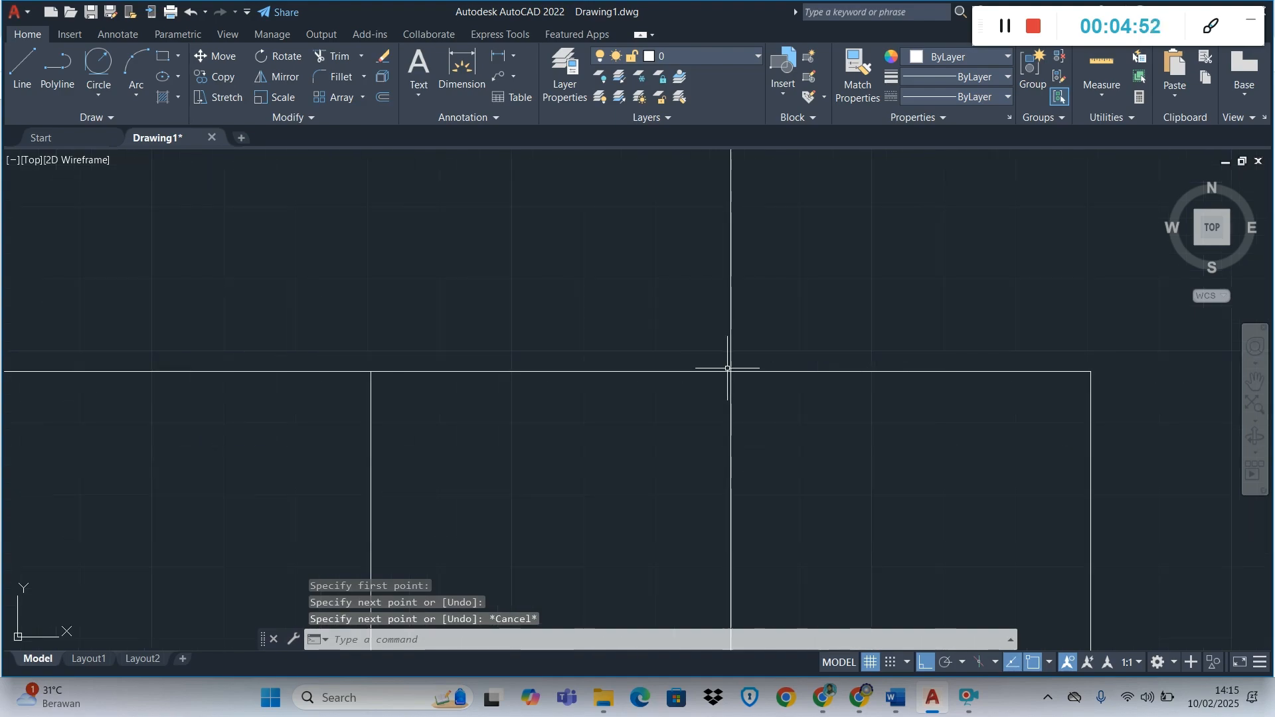
left_click(1050, 661)
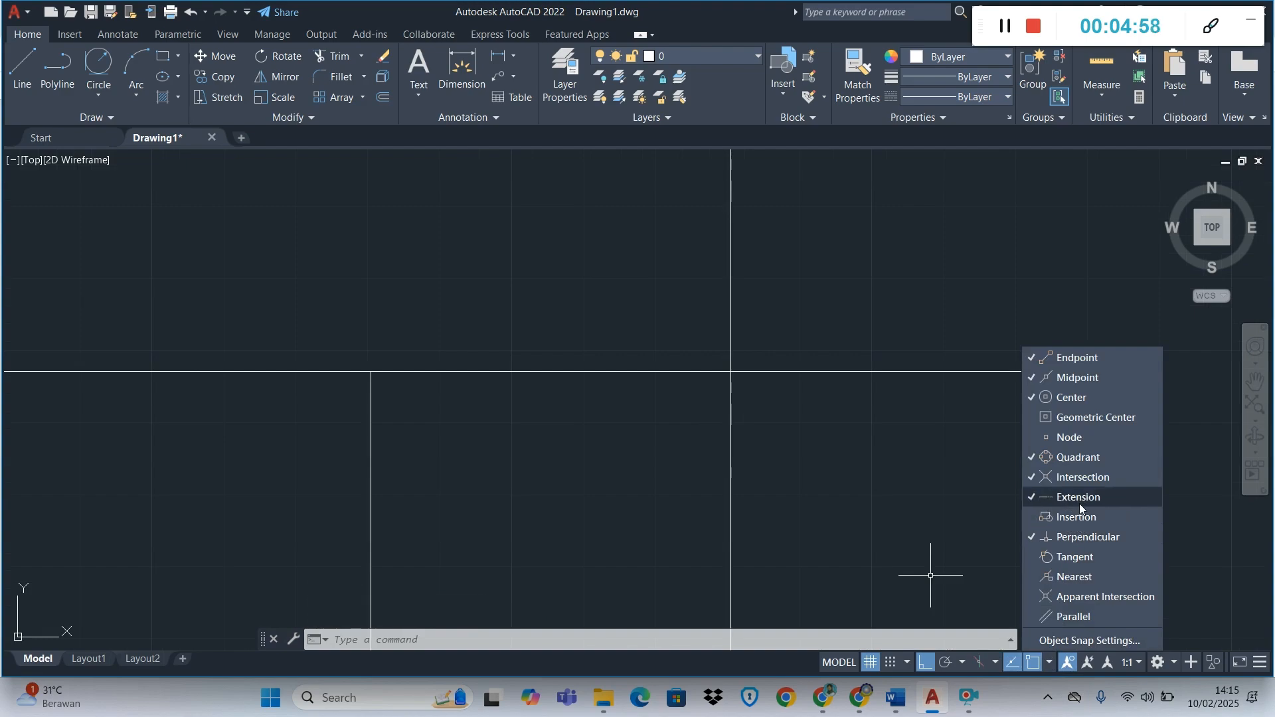
left_click(1035, 666)
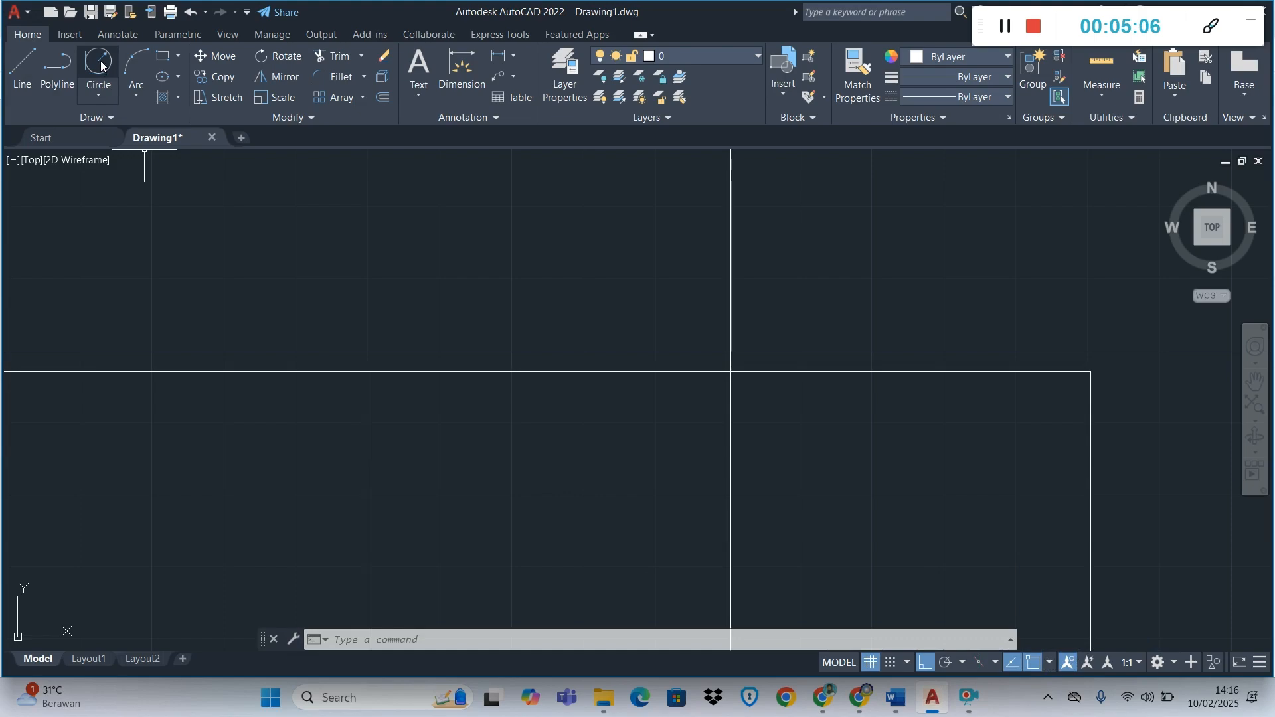
left_click(101, 88)
left_click(101, 125)
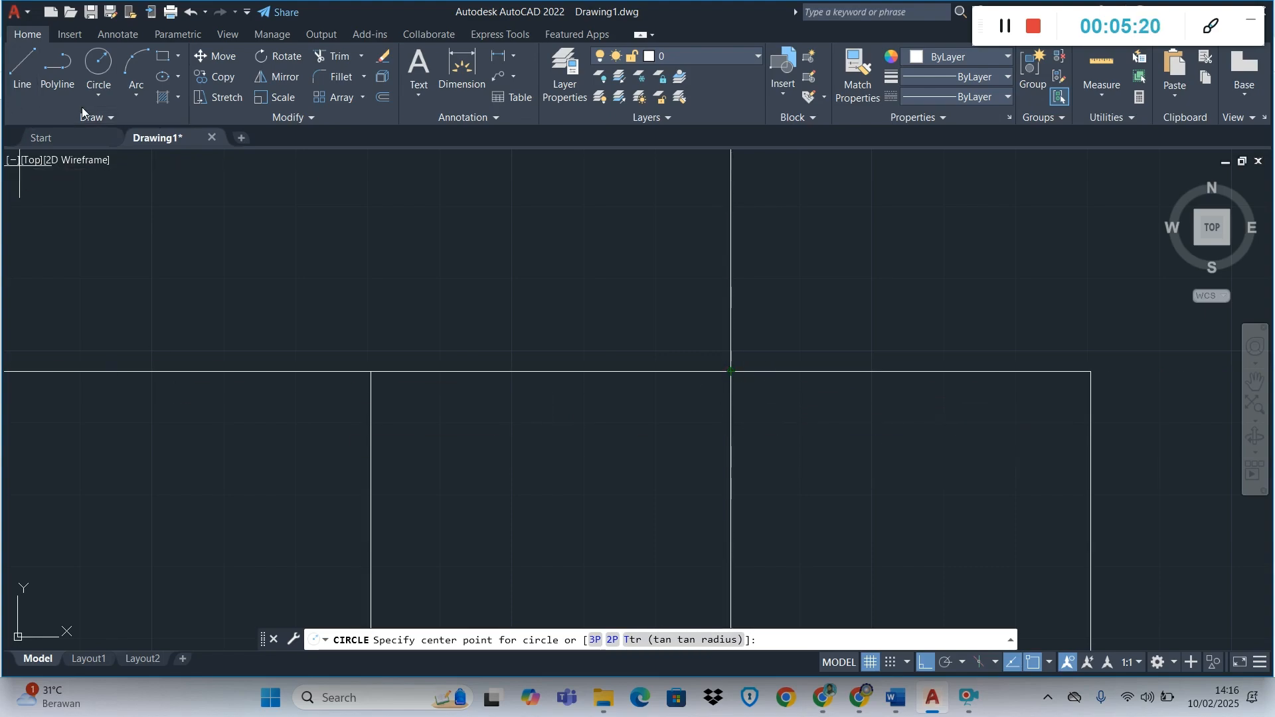
key("Escape")
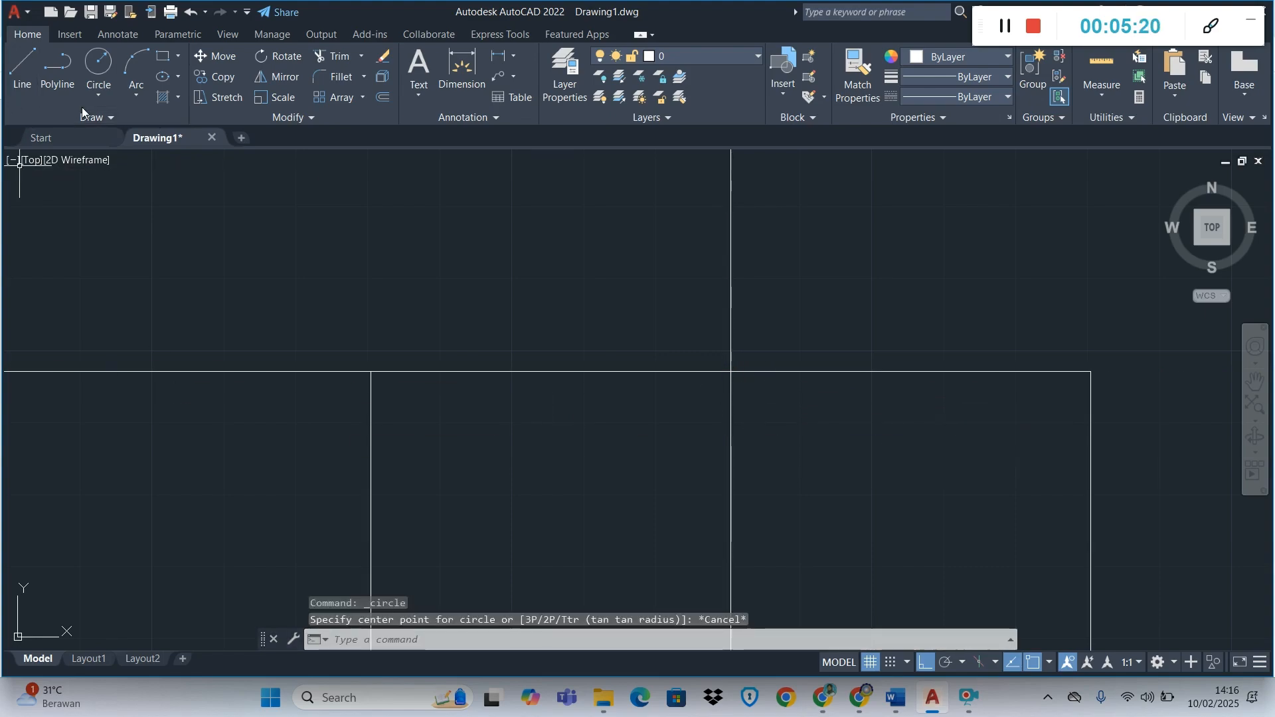
- Draw a short vertical line crossing the divided square's top edge, to the right of the long vertical line
left_click(17, 68)
left_click(929, 427)
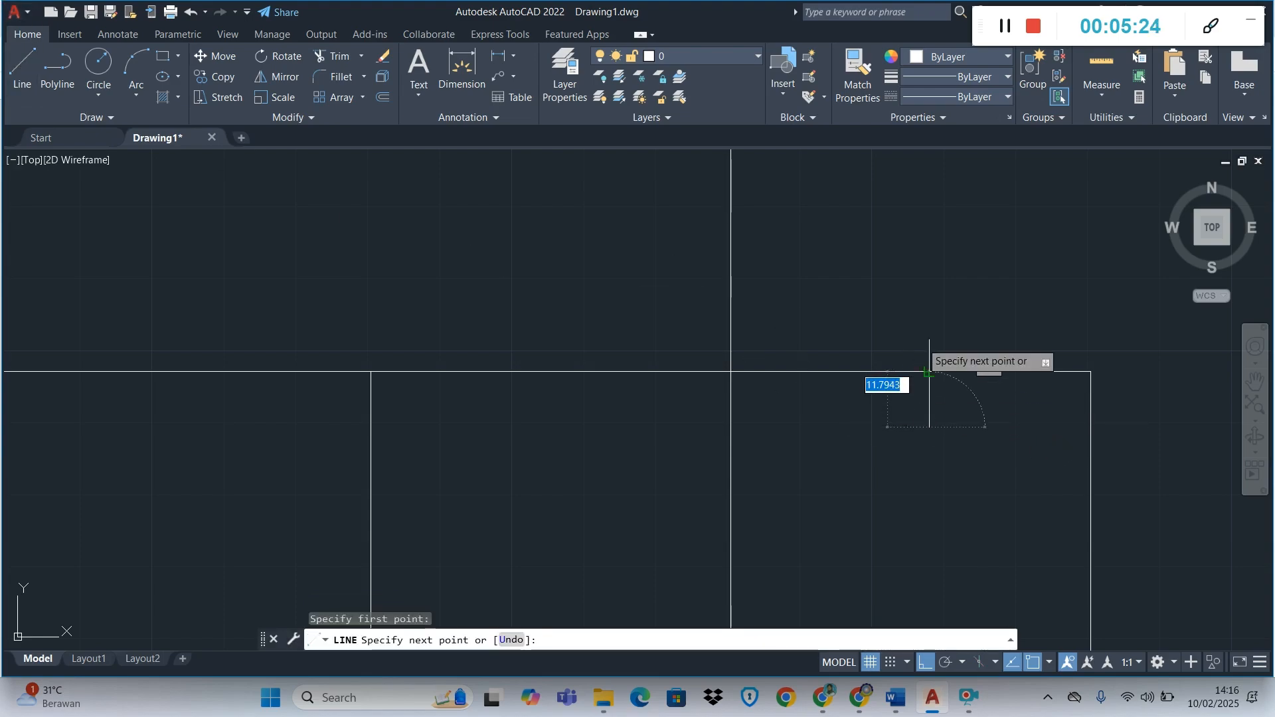
left_click(929, 297)
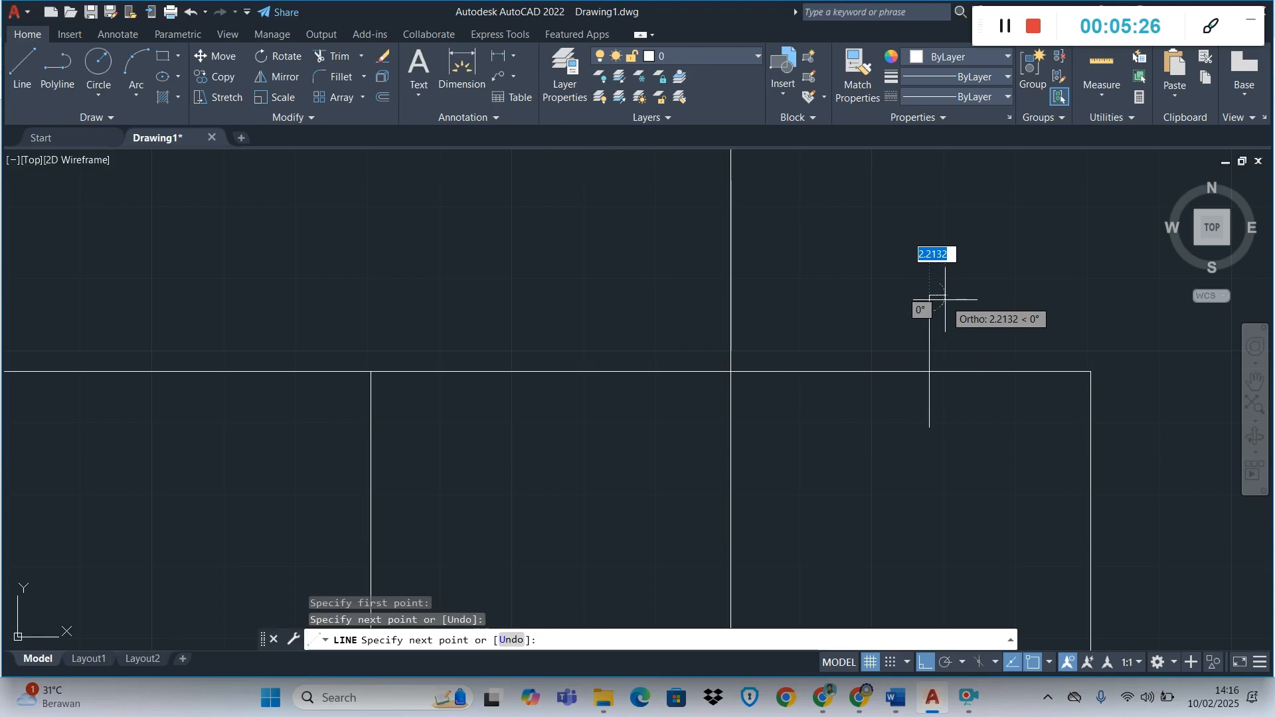
key("Return")
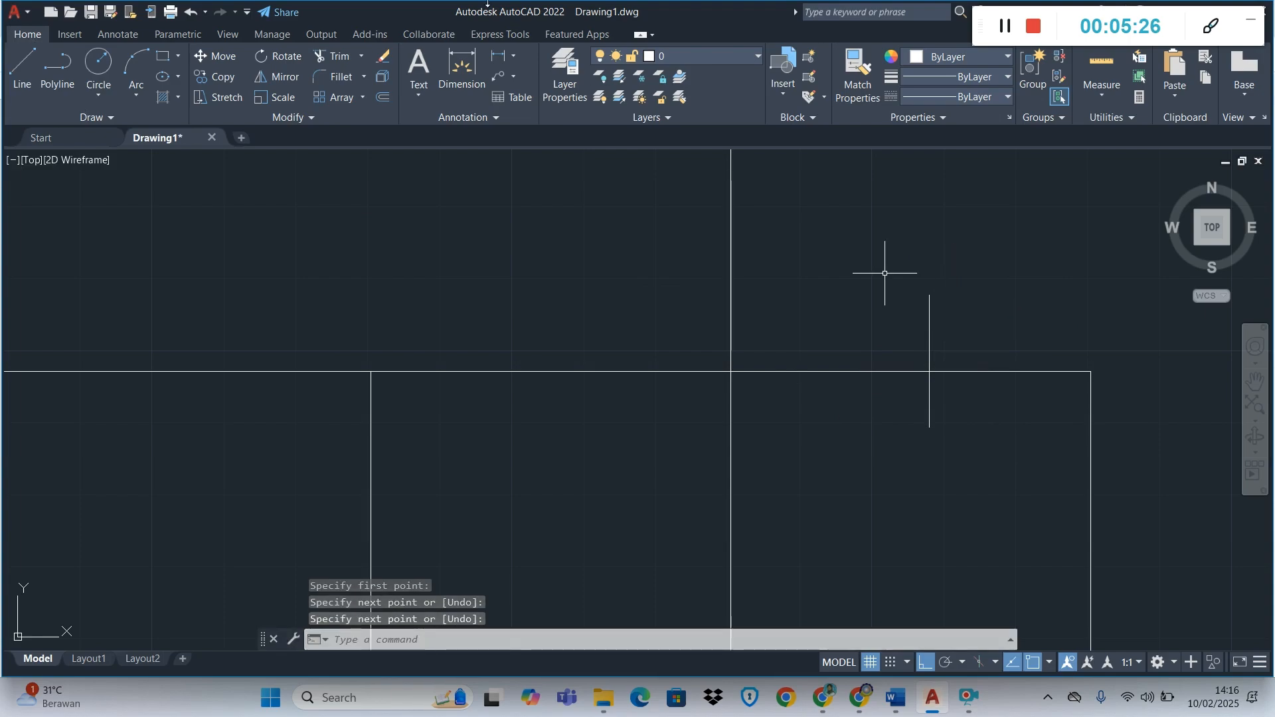
- Draw a small circle centred where the short vertical line crosses the divided square's top edge
left_click(101, 69)
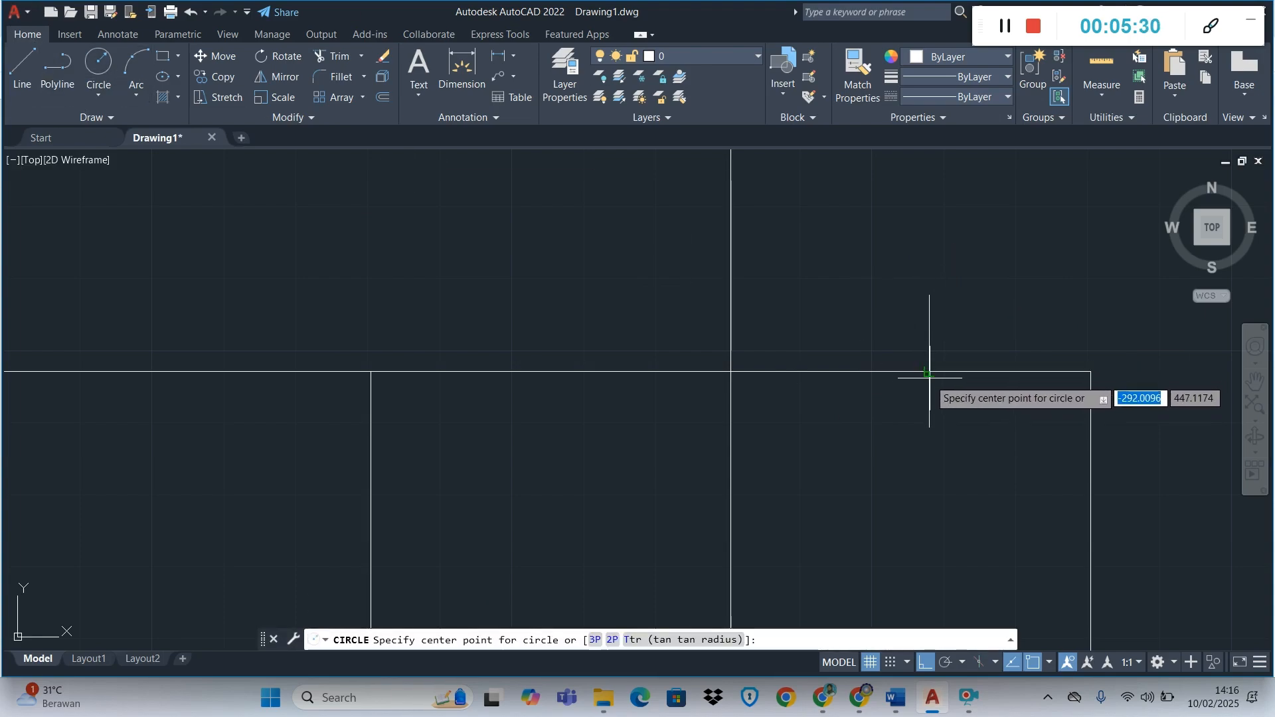
scroll(929, 374, "up", 5)
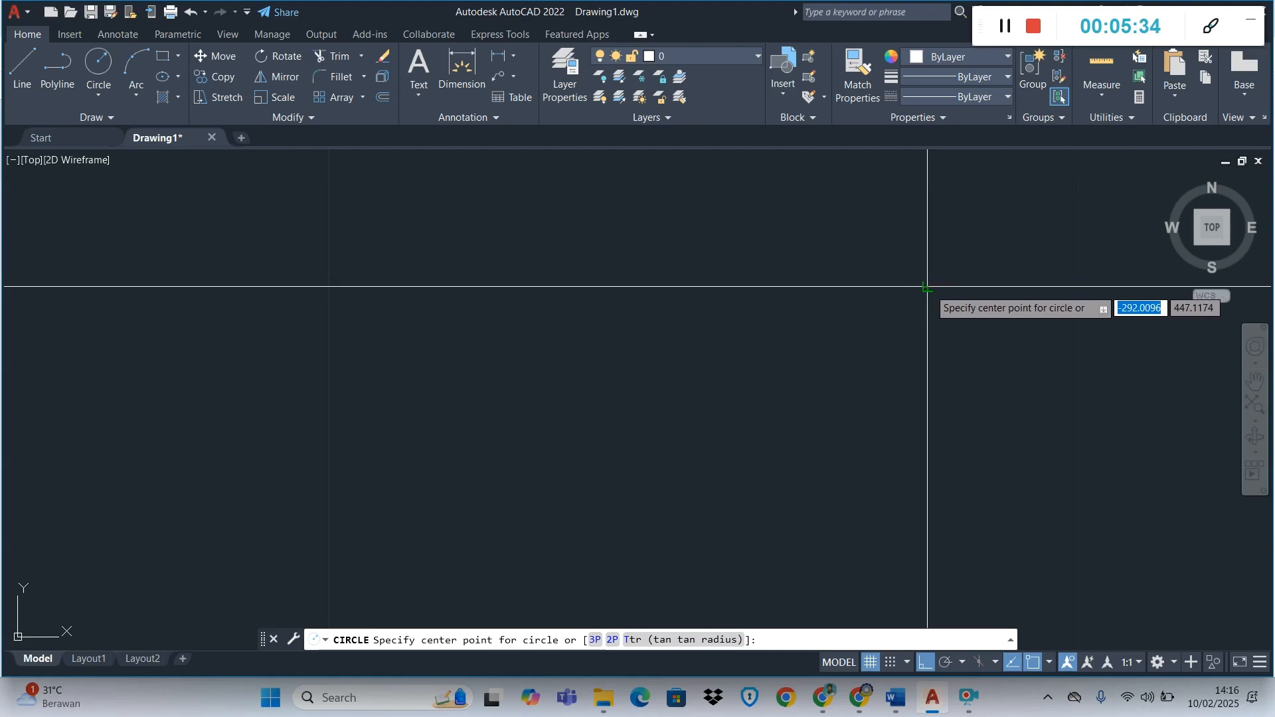
left_click(927, 286)
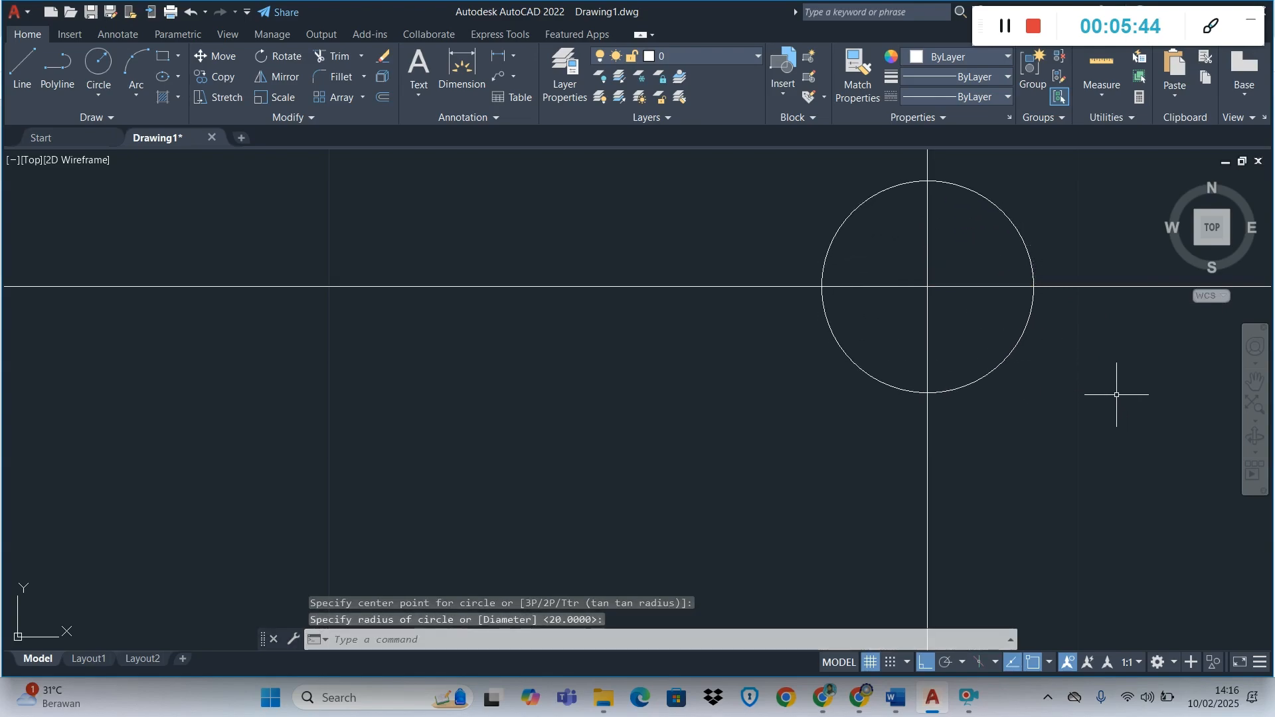
scroll(971, 385, "down", 4)
scroll(1003, 249, "up", 2)
scroll(1003, 253, "up", 2)
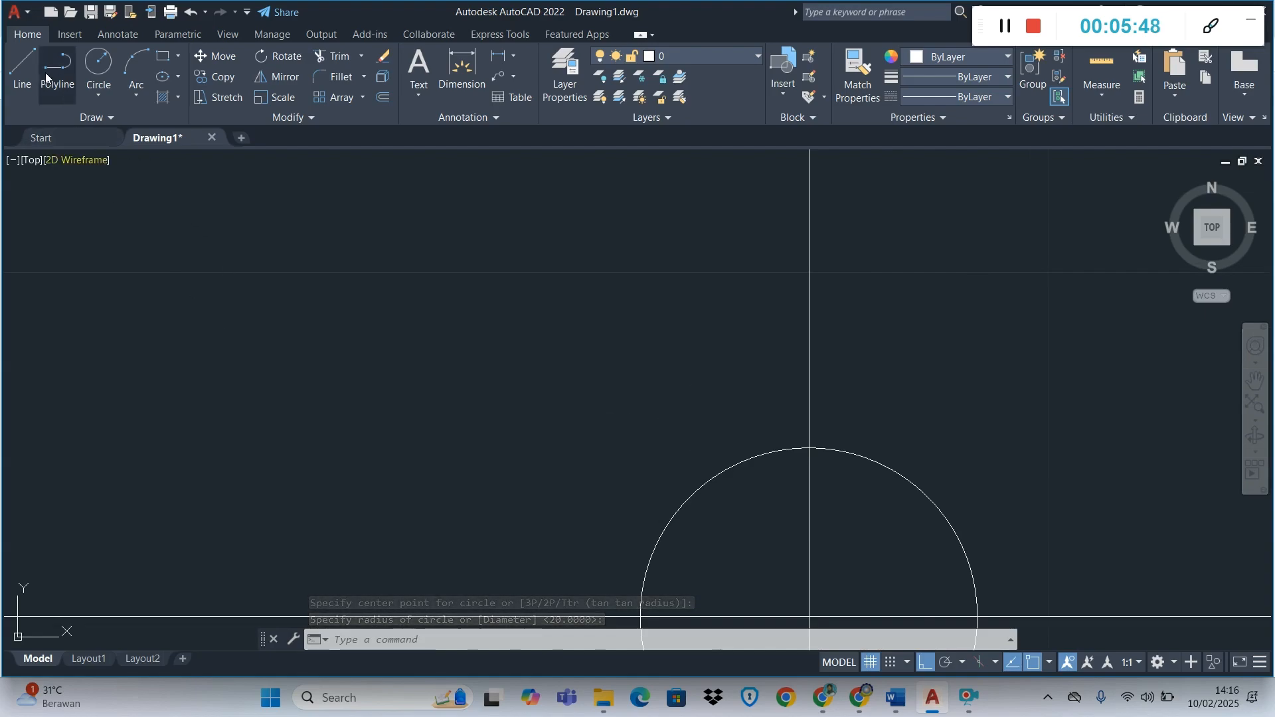
left_click(98, 66)
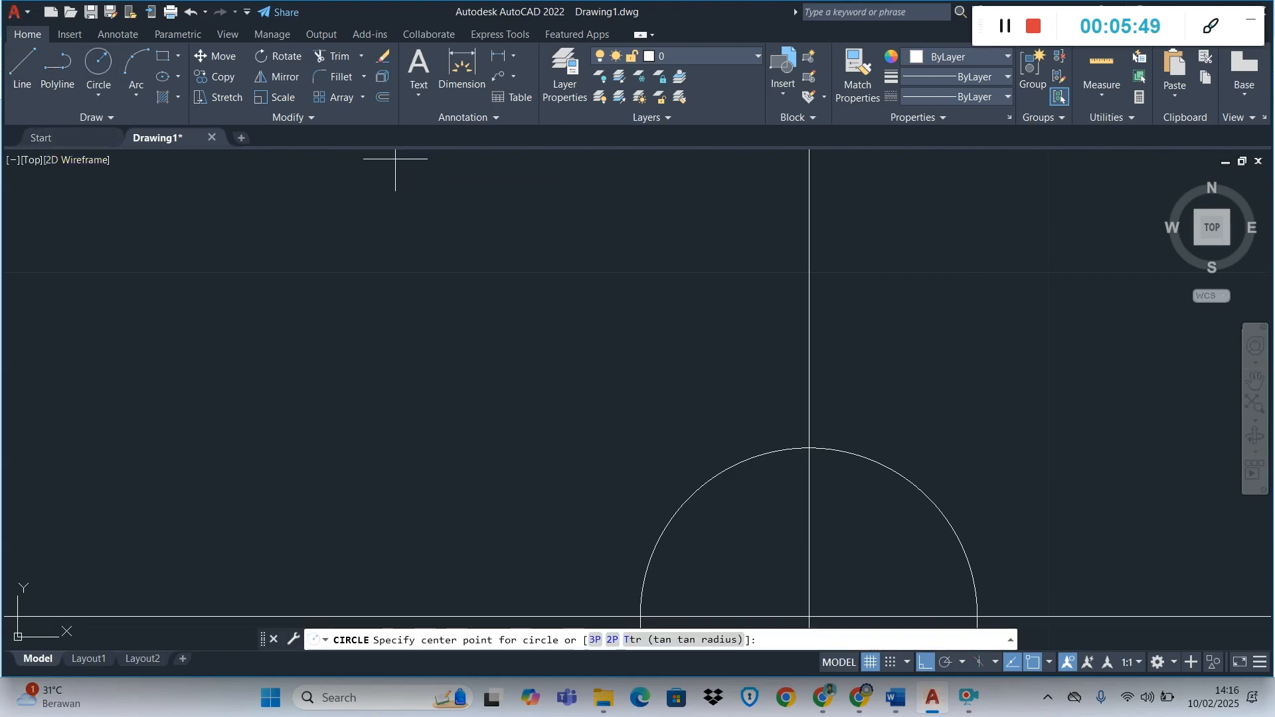
left_click(34, 85)
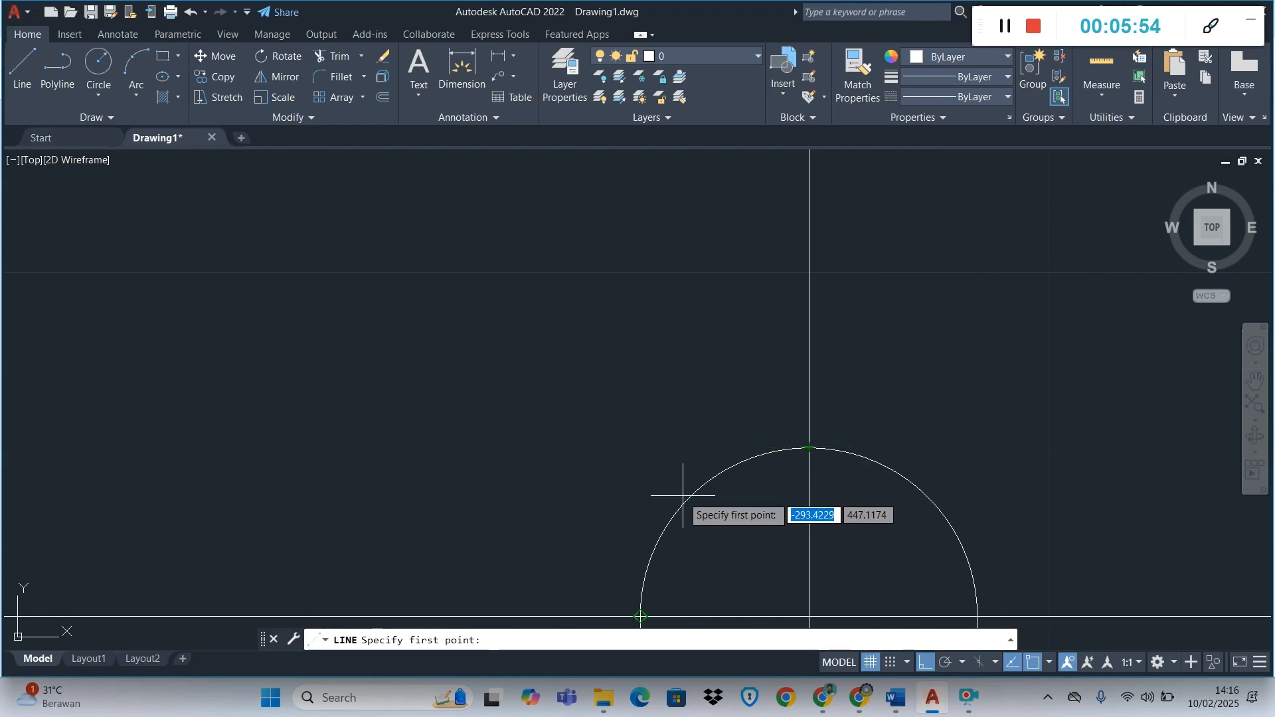
scroll(734, 511, "down", 3)
left_click(761, 545)
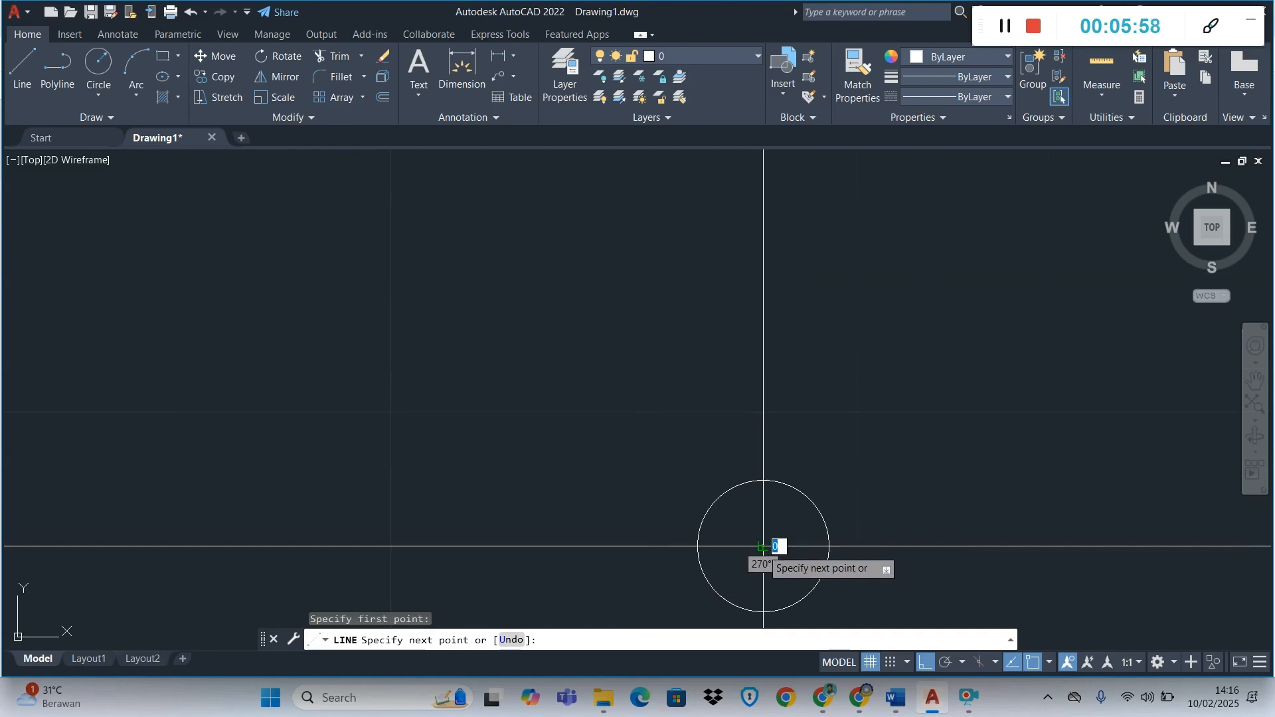
key("Escape")
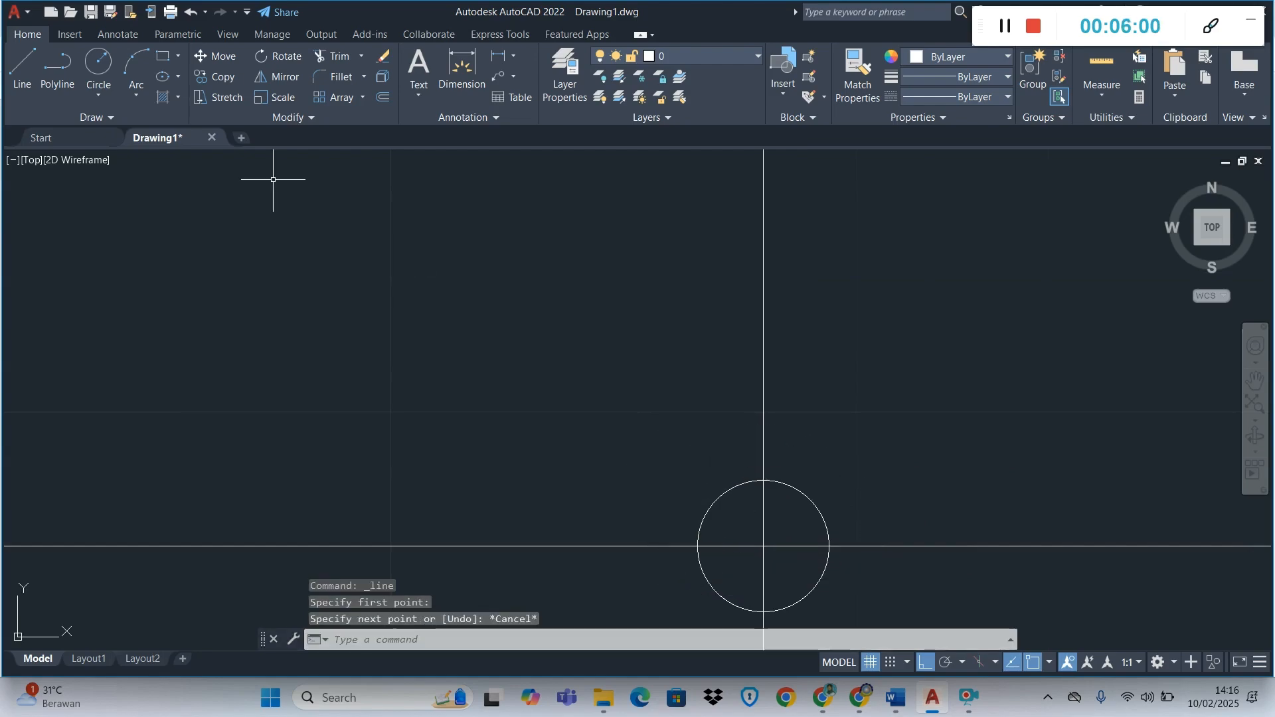
- Check the Intersection snap at the crossing inside the small circle, and switch to the browser to view the module's Gambar 2.5
left_click(22, 69)
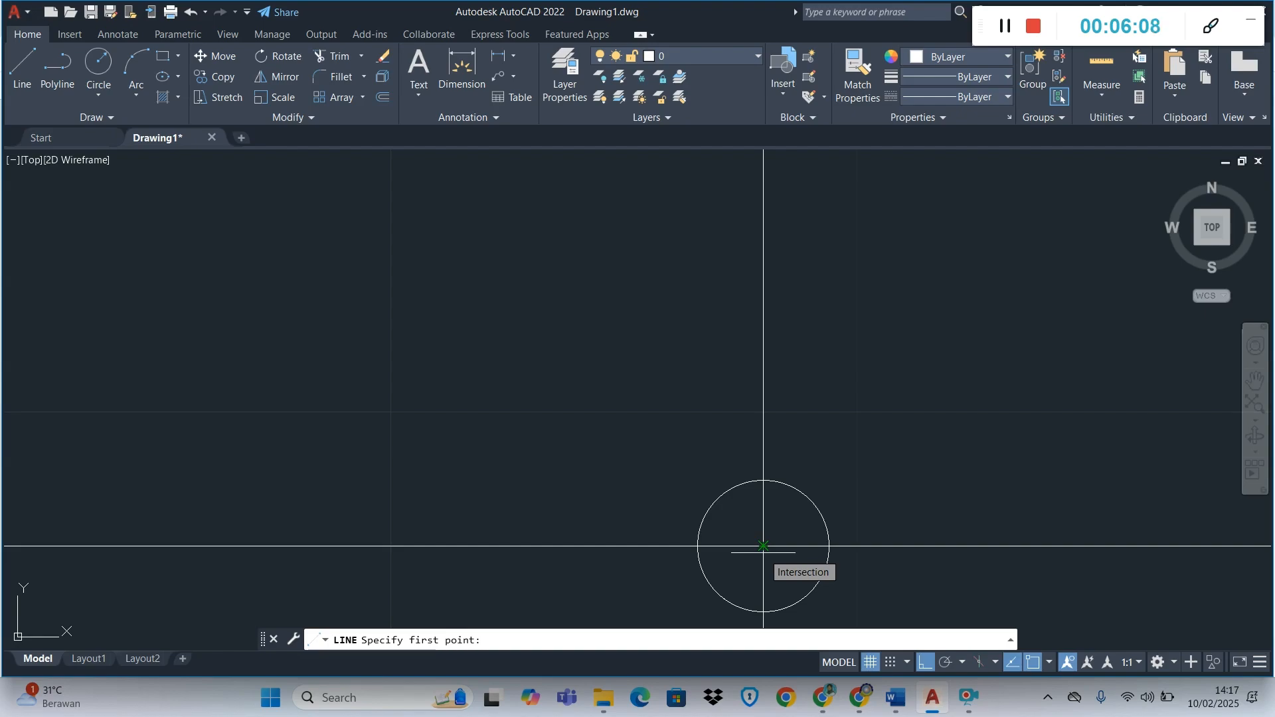
key("Escape")
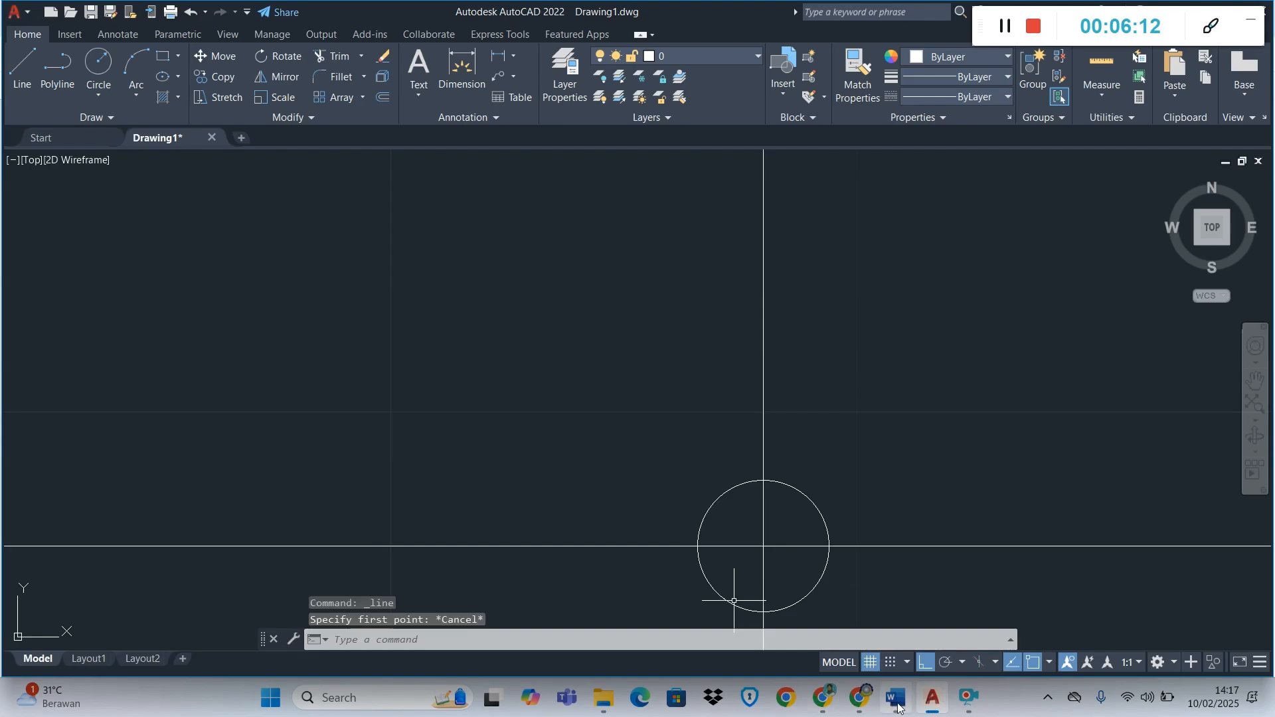
left_click(821, 704)
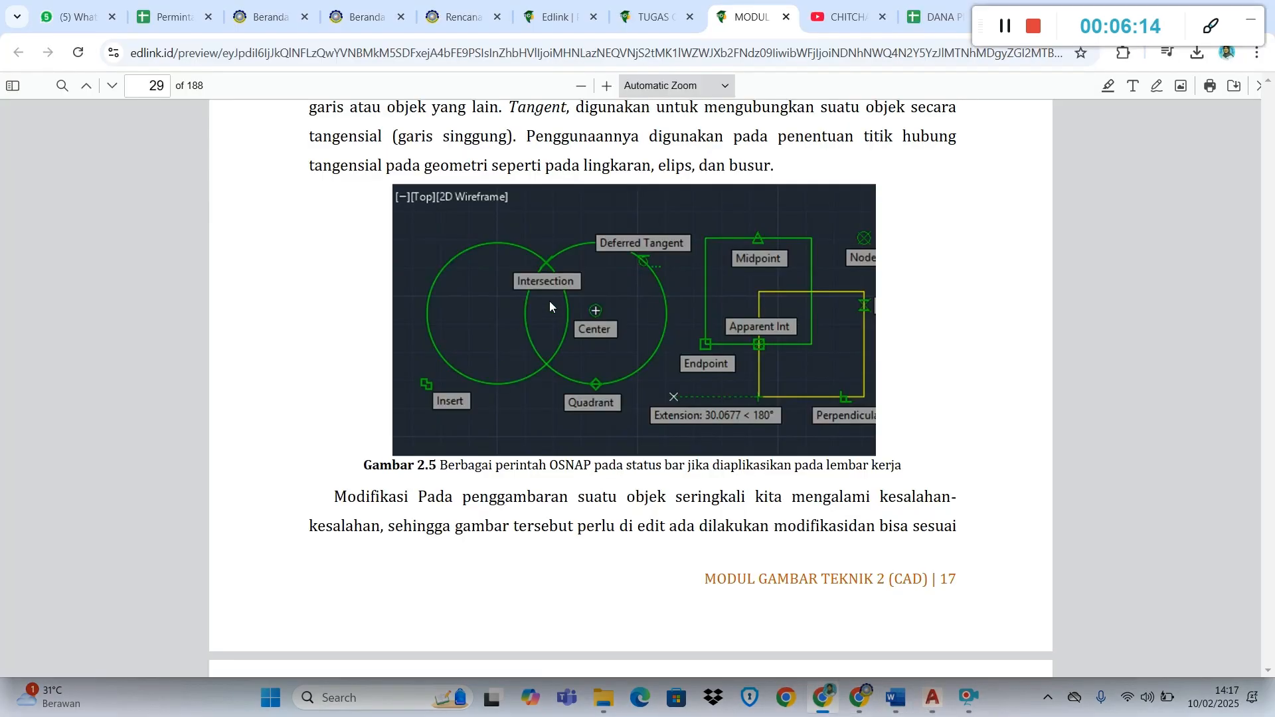
- Review the Perpendicular snap example in the module's Gambar 2.5 and switch back to AutoCAD
scroll(530, 279, "up", 2)
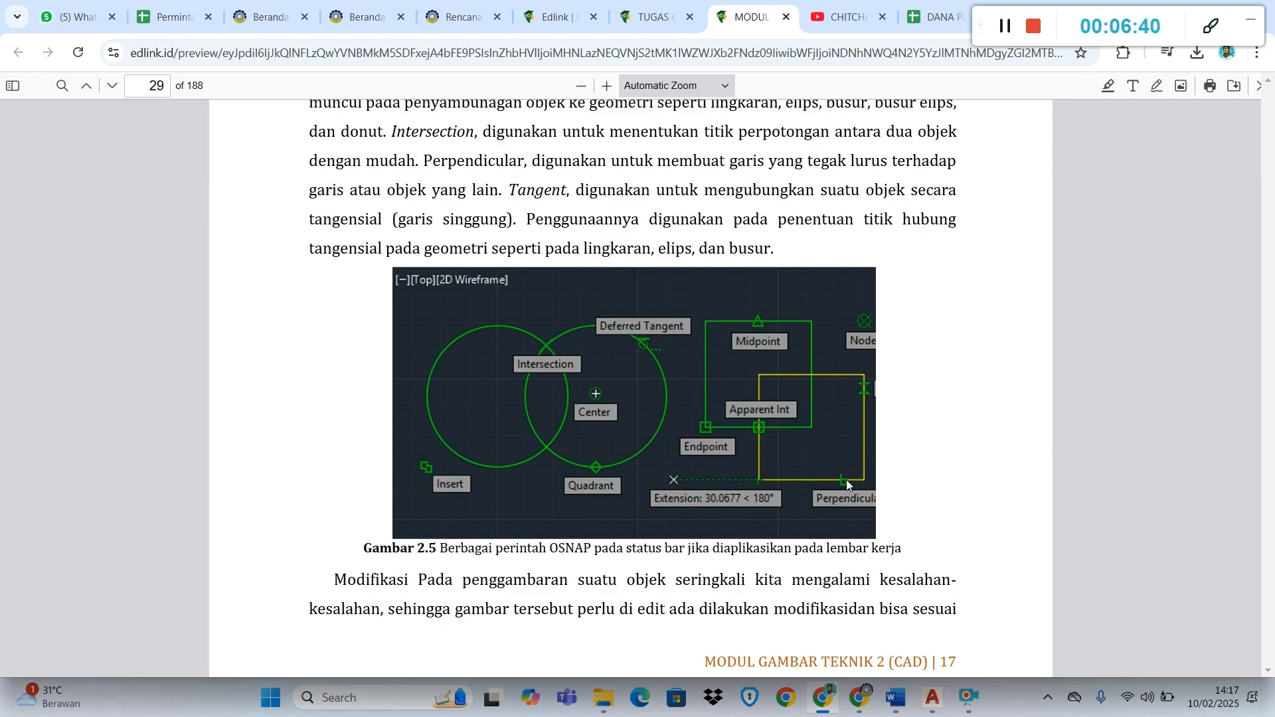
mouse_move(868, 708)
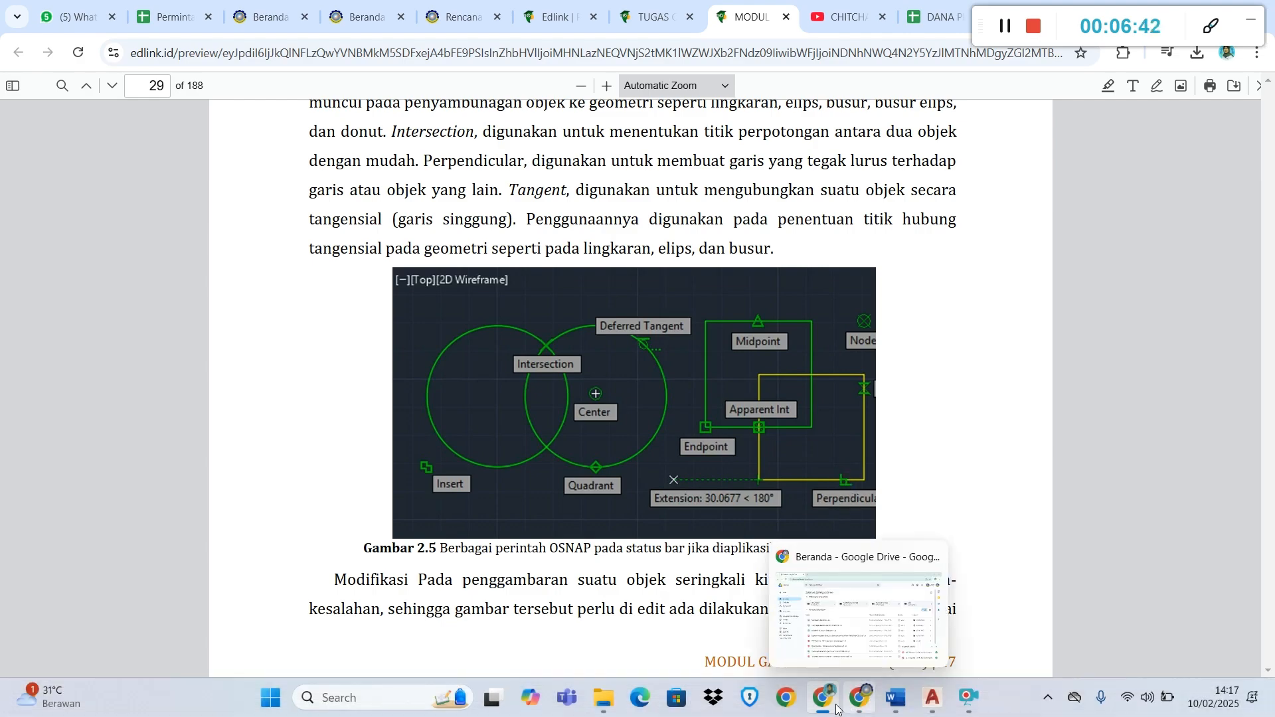
left_click(932, 697)
scroll(702, 431, "down", 5)
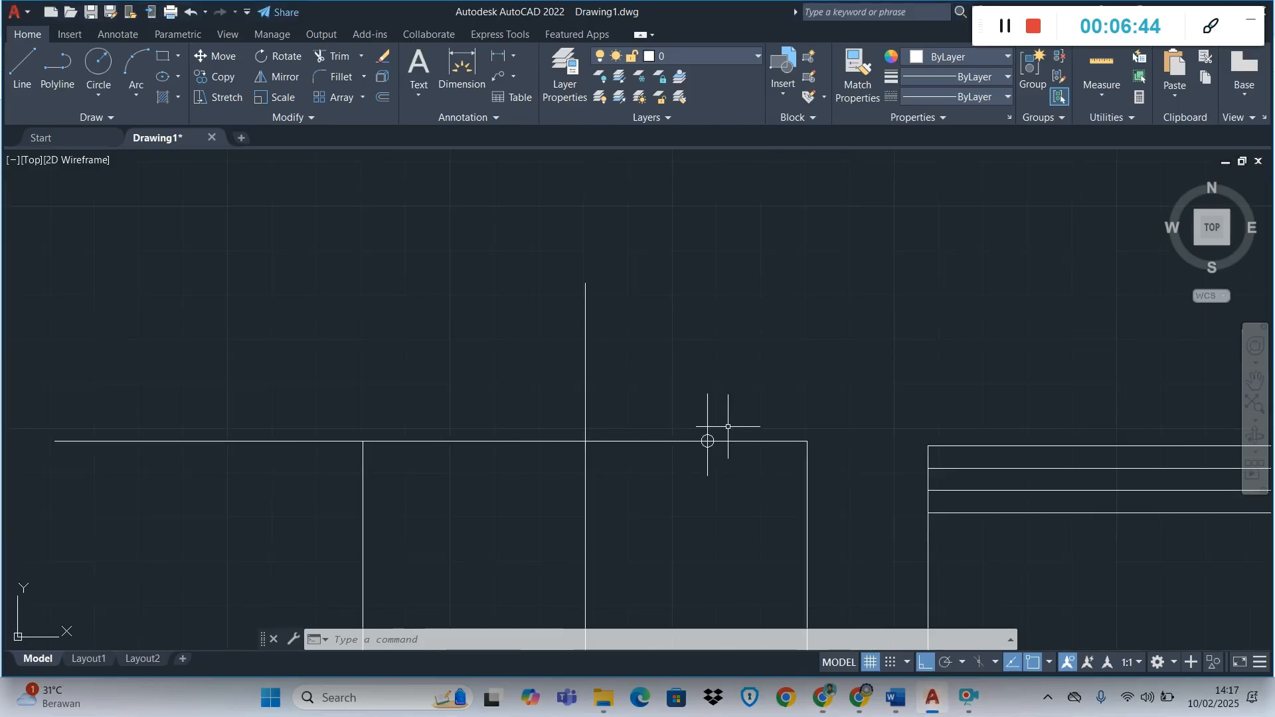
- With Ortho off, draw a sloped line up from the divided square's top-right corner, ending in a segment about 14 units long perpendicular to the long vertical line
left_click(30, 73)
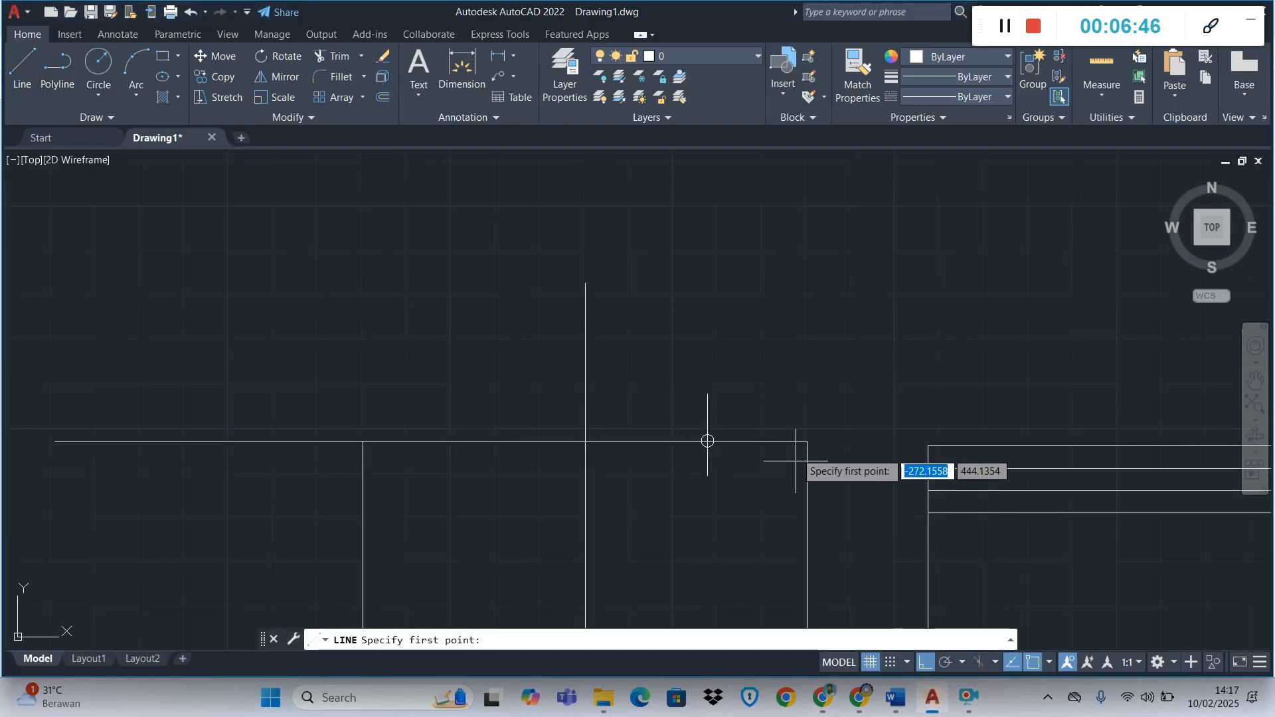
left_click(806, 441)
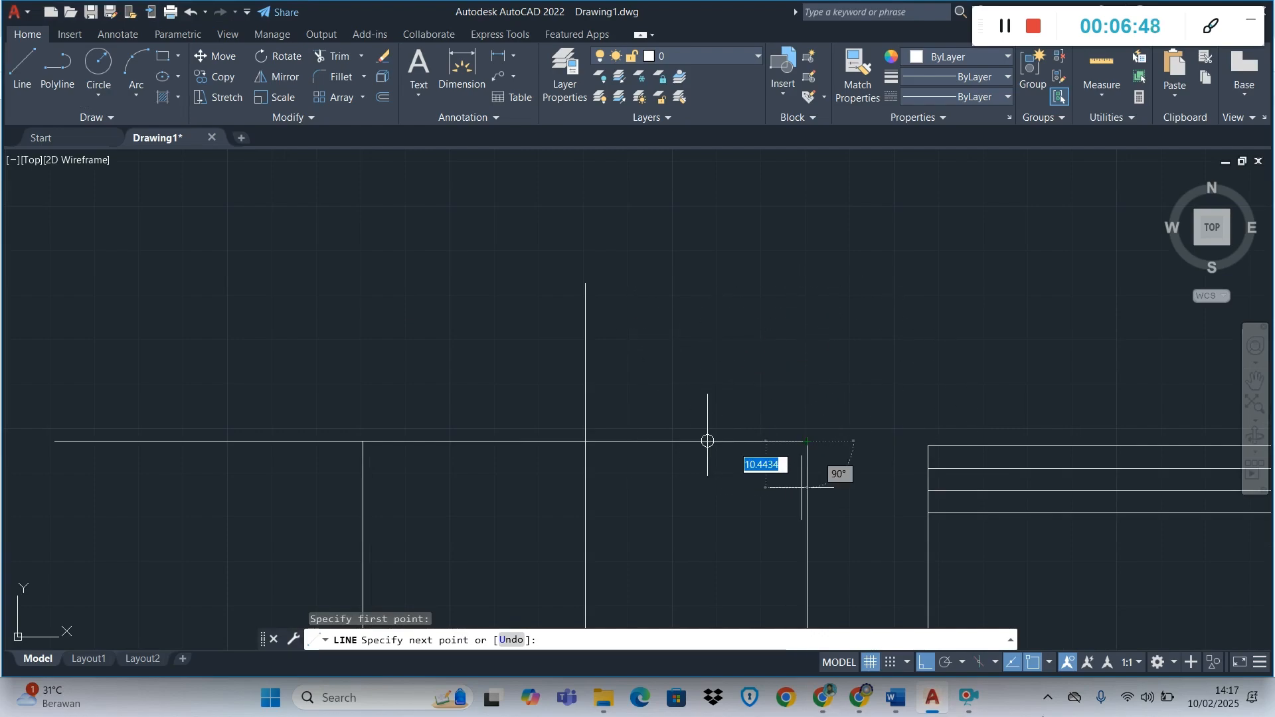
left_click(924, 662)
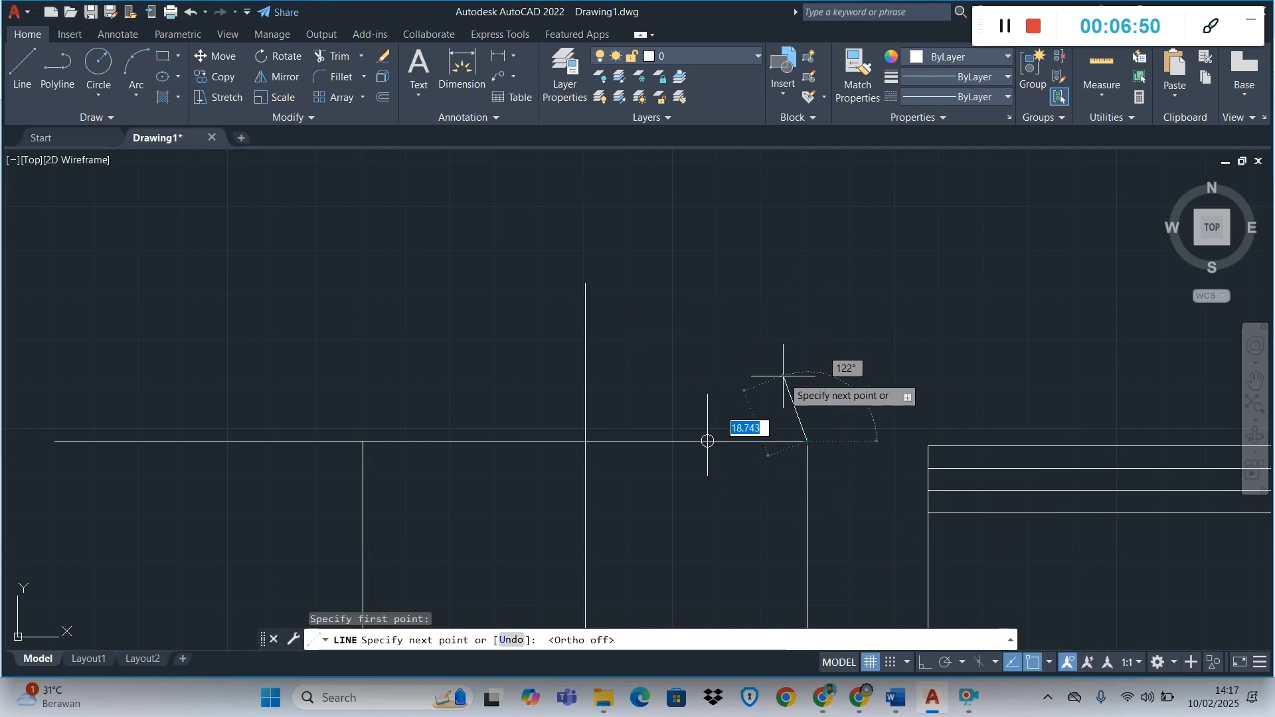
left_click(646, 313)
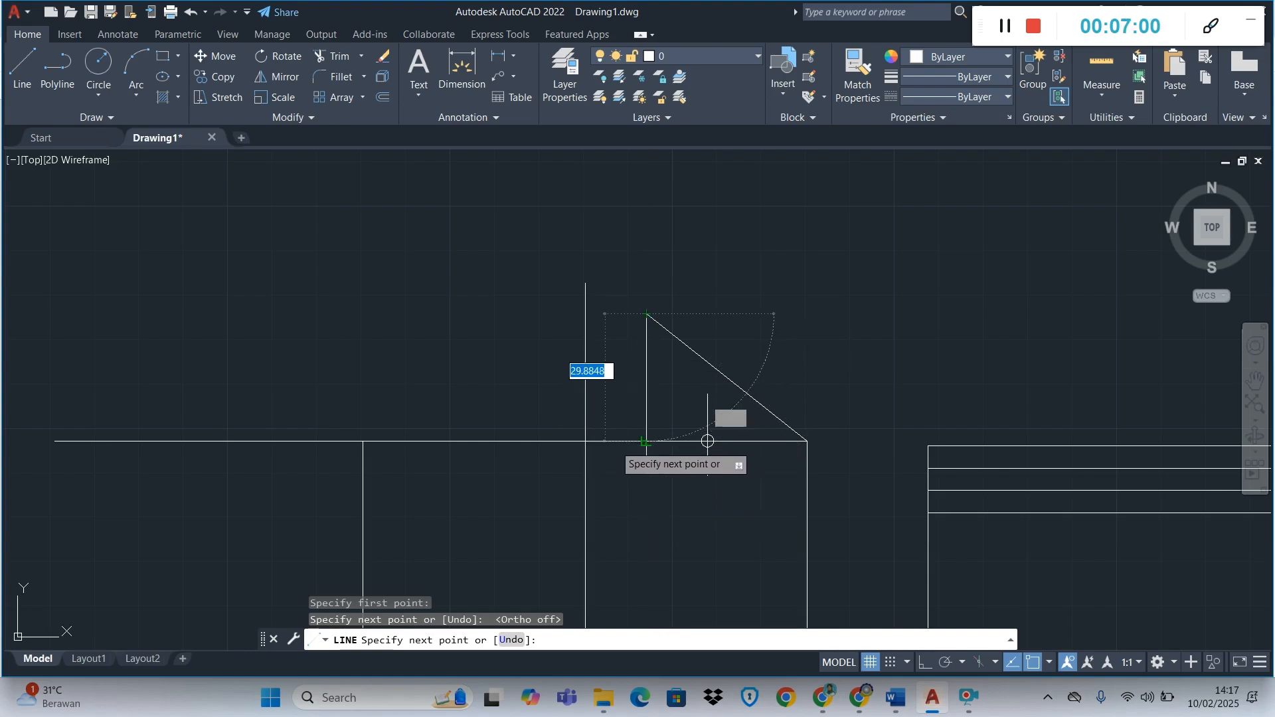
scroll(651, 456, "down", 4)
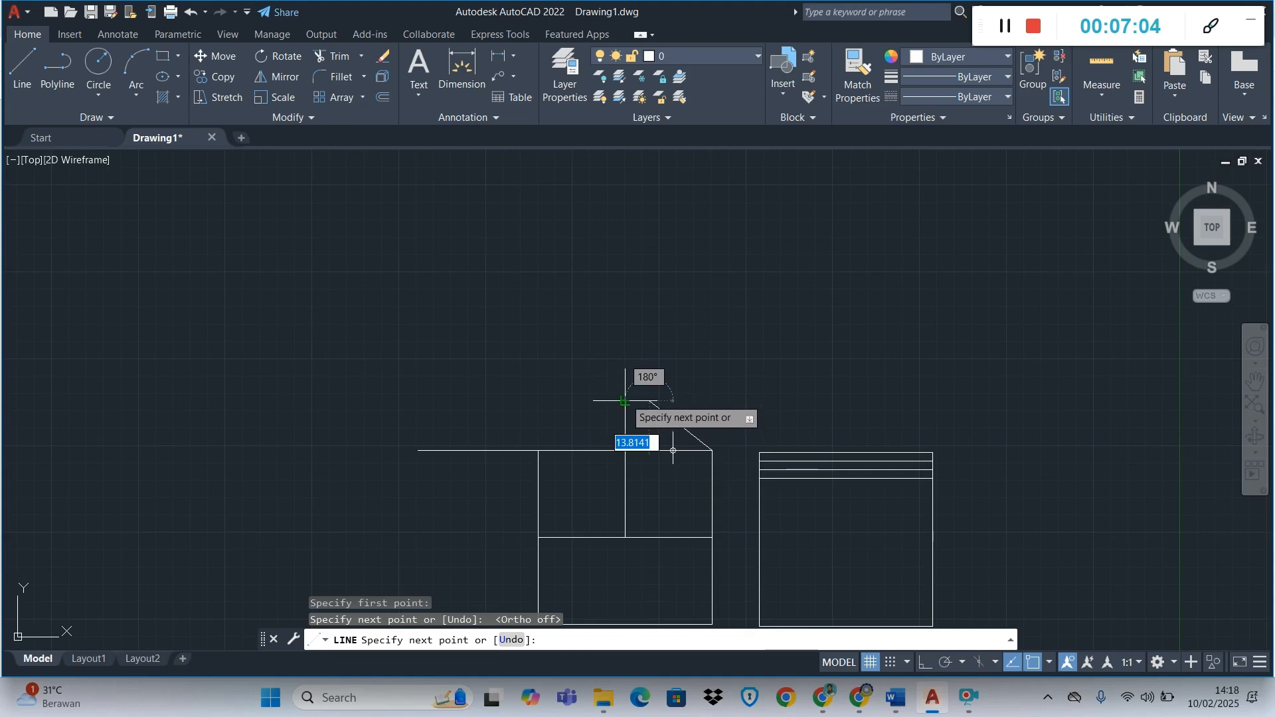
left_click(625, 400)
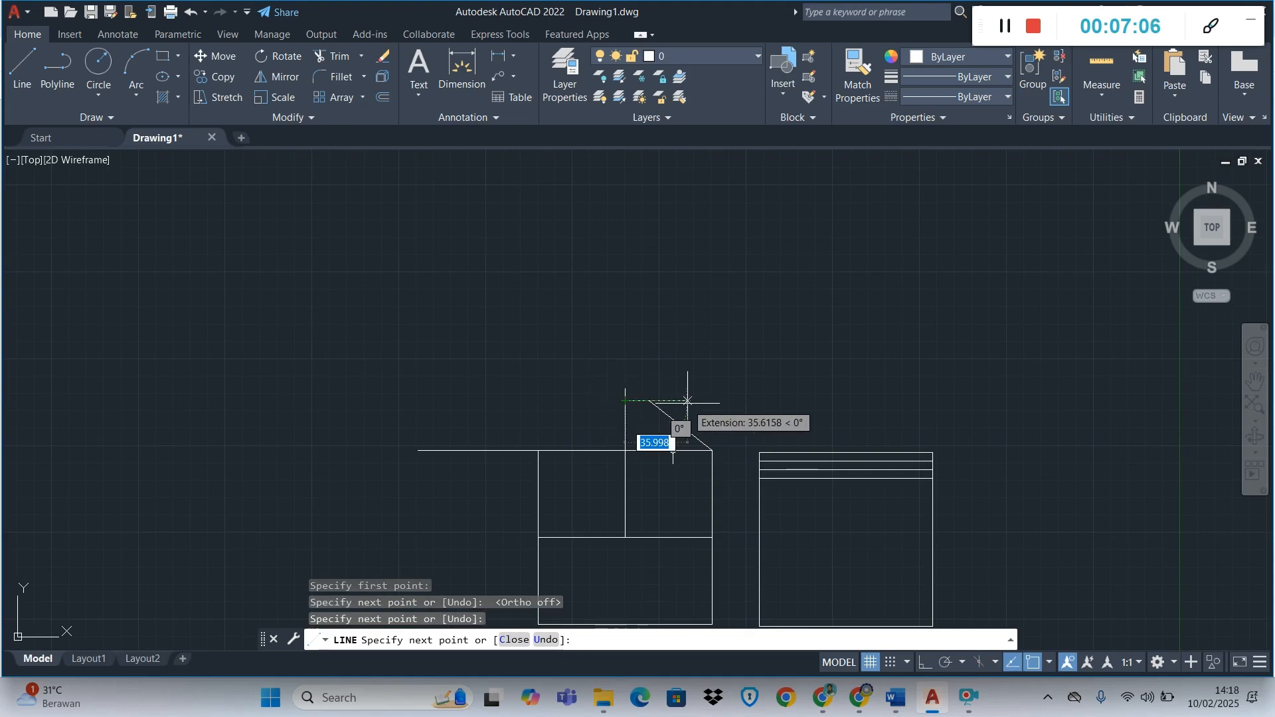
key("Return")
- Draw a line from the sloped line's upper end down to the divided square's top edge using the Perpendicular snap
key("Return")
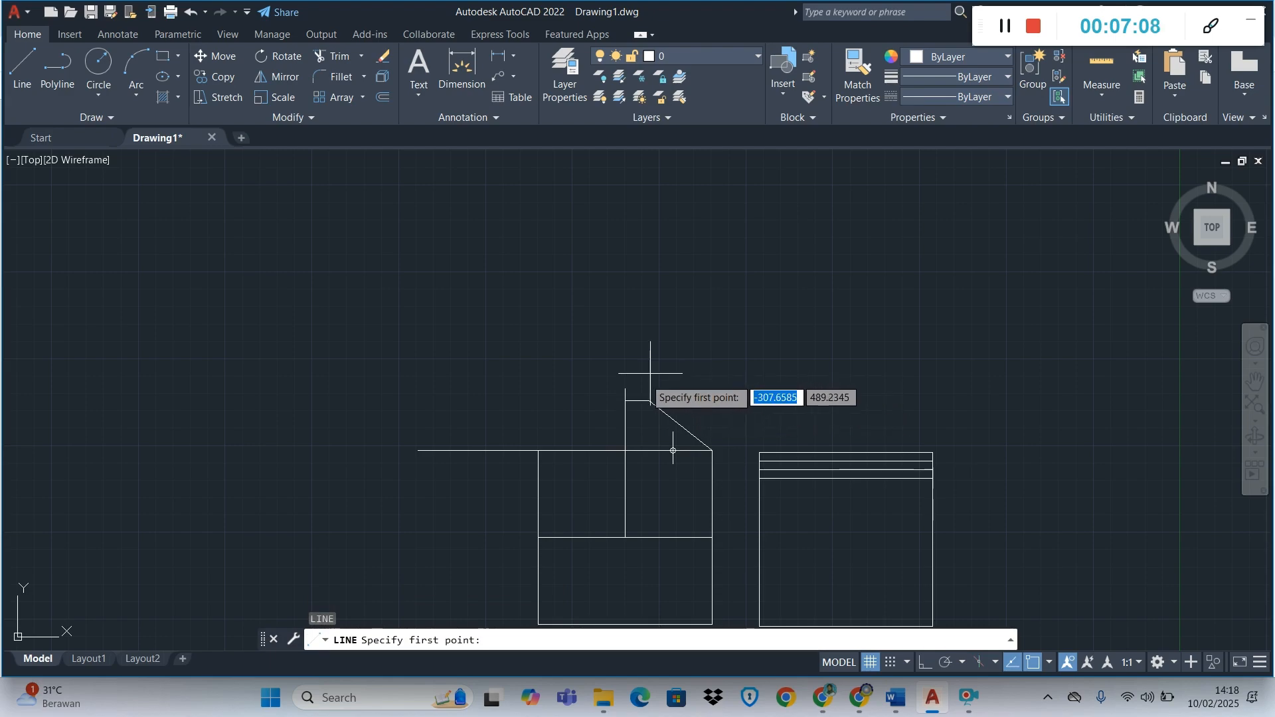
left_click(649, 400)
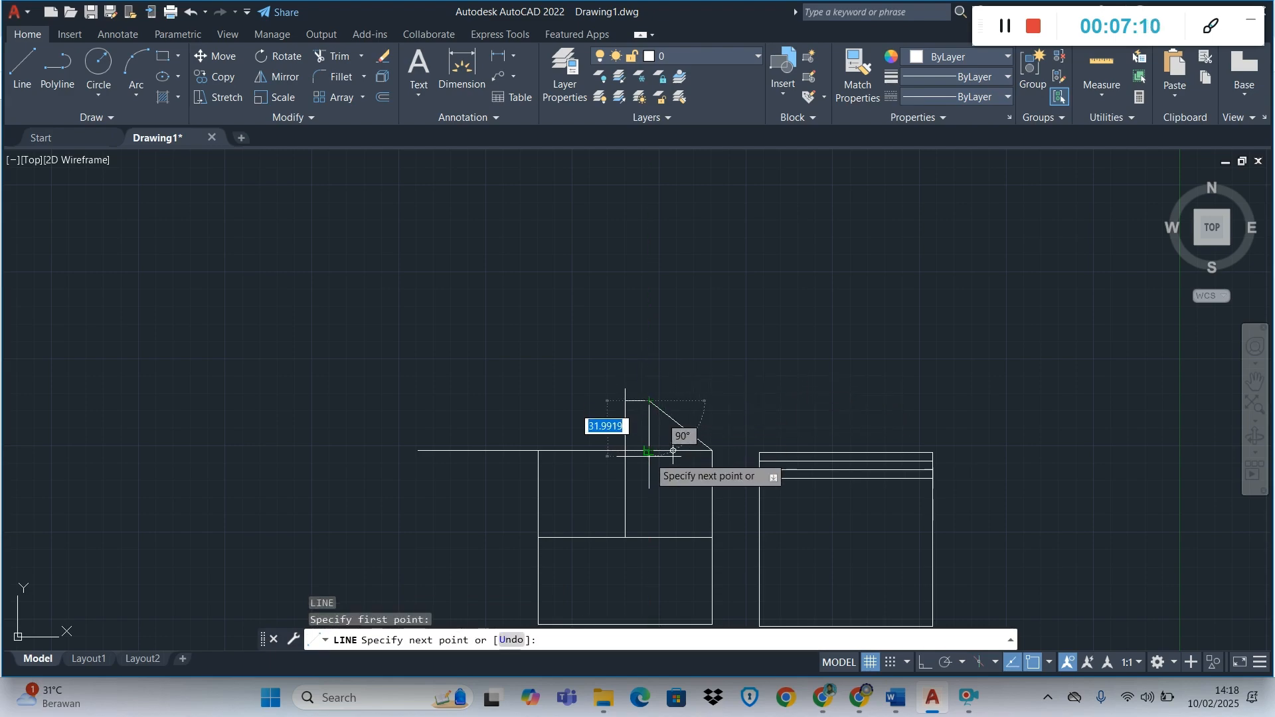
left_click(648, 450)
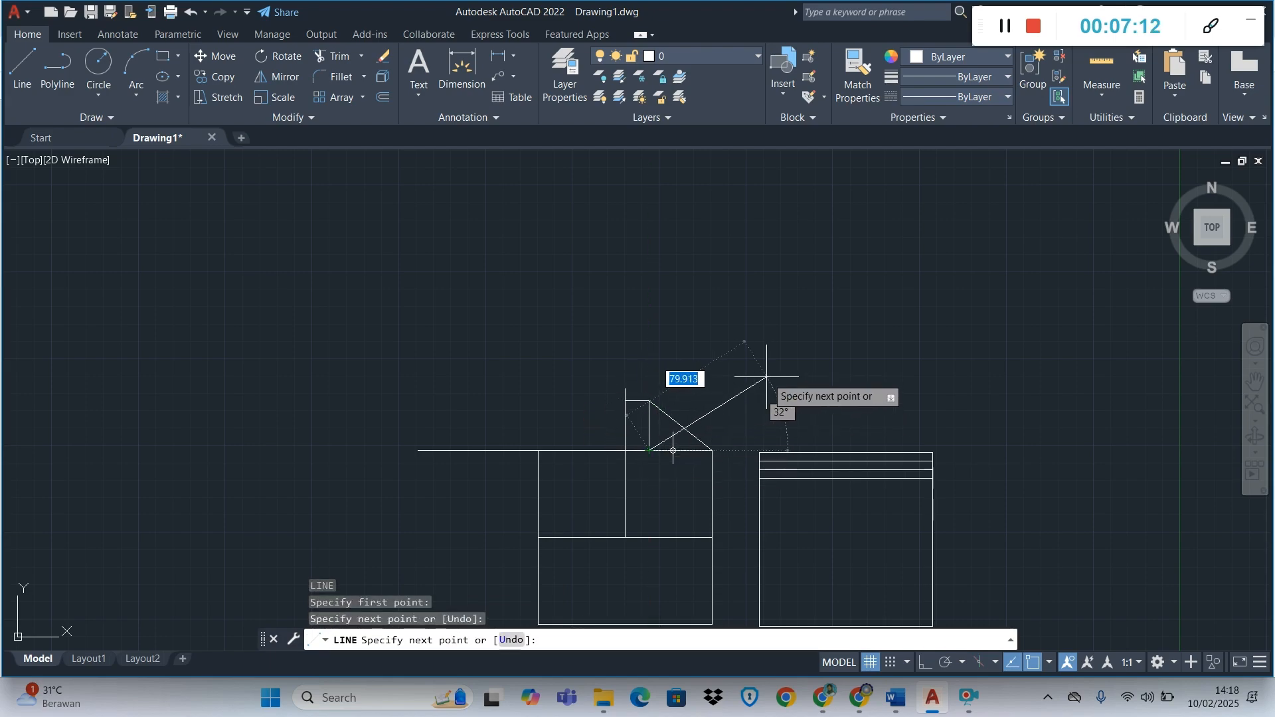
key("Escape")
scroll(624, 372, "up", 4)
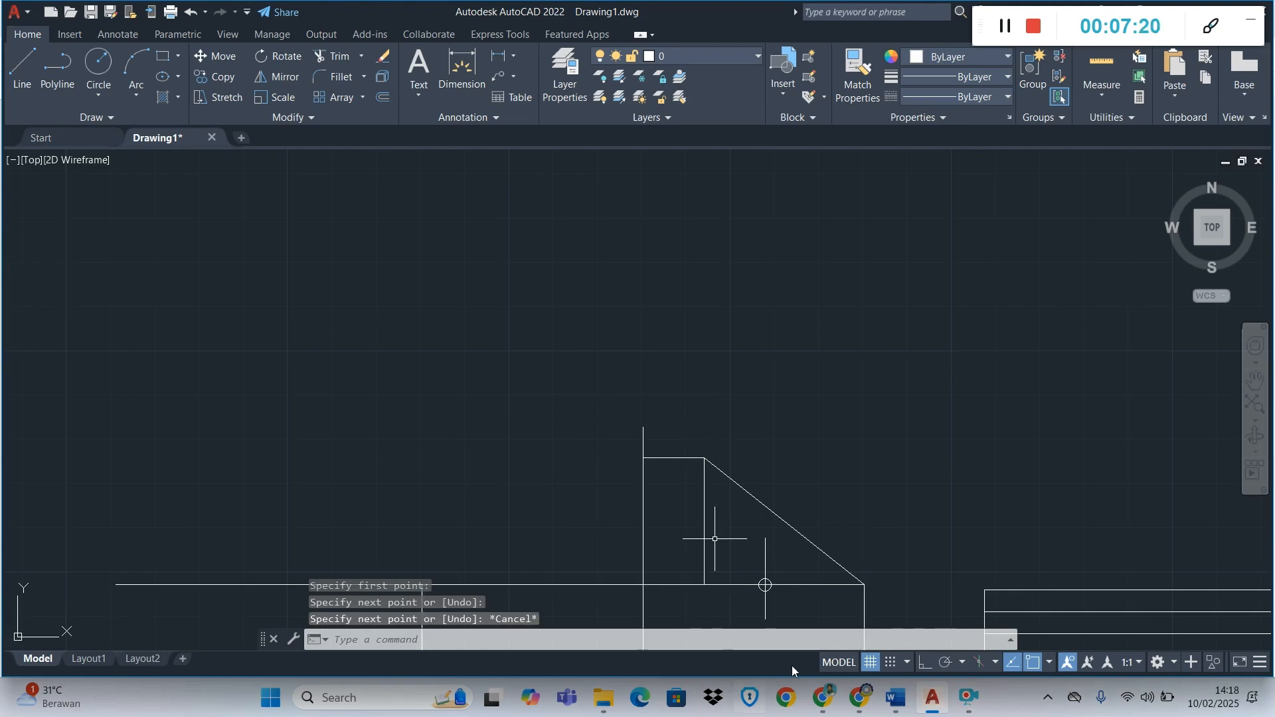
- Switch to the browser to review the snap markers on the circles in Gambar 2.5, and return to AutoCAD
mouse_move(865, 706)
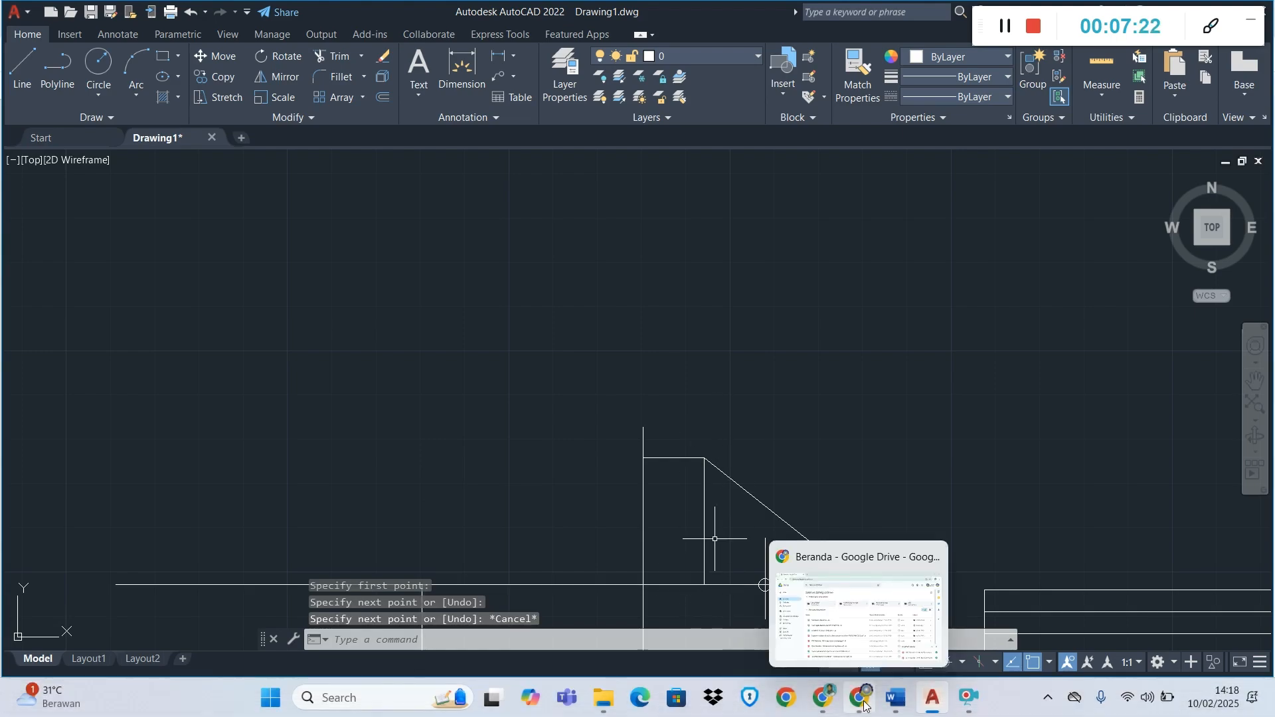
left_click(824, 699)
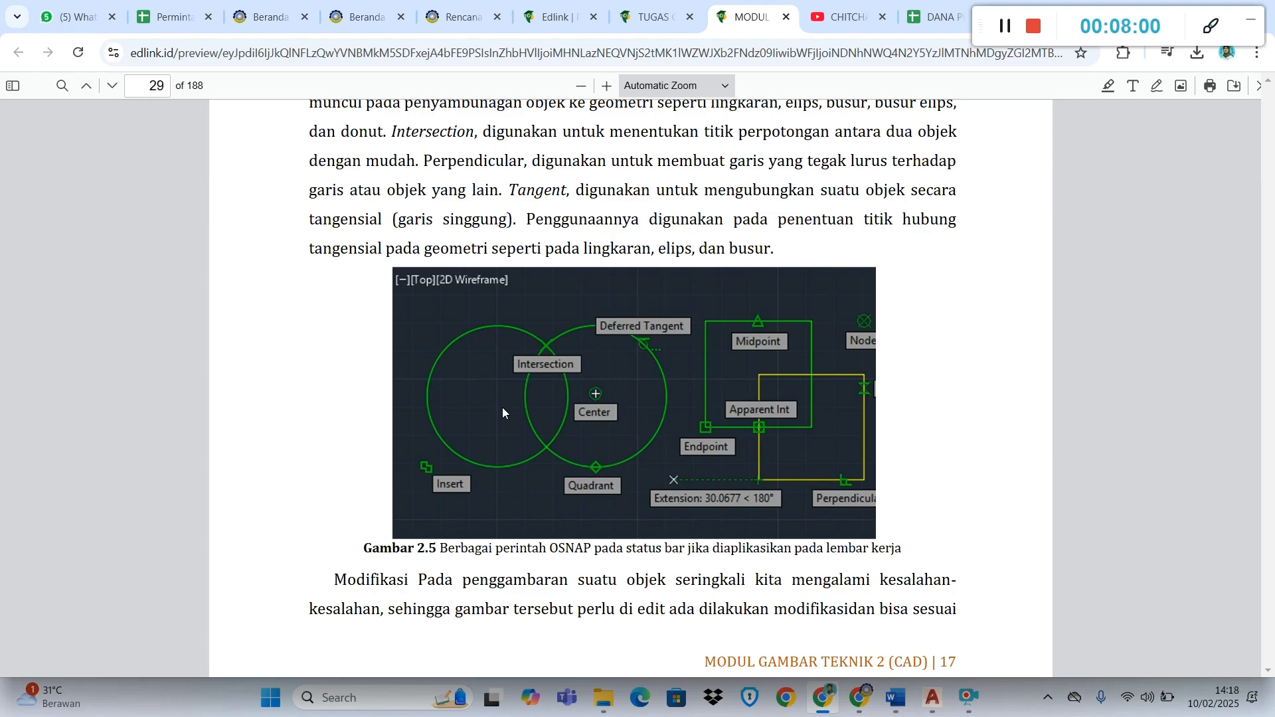
left_click(932, 697)
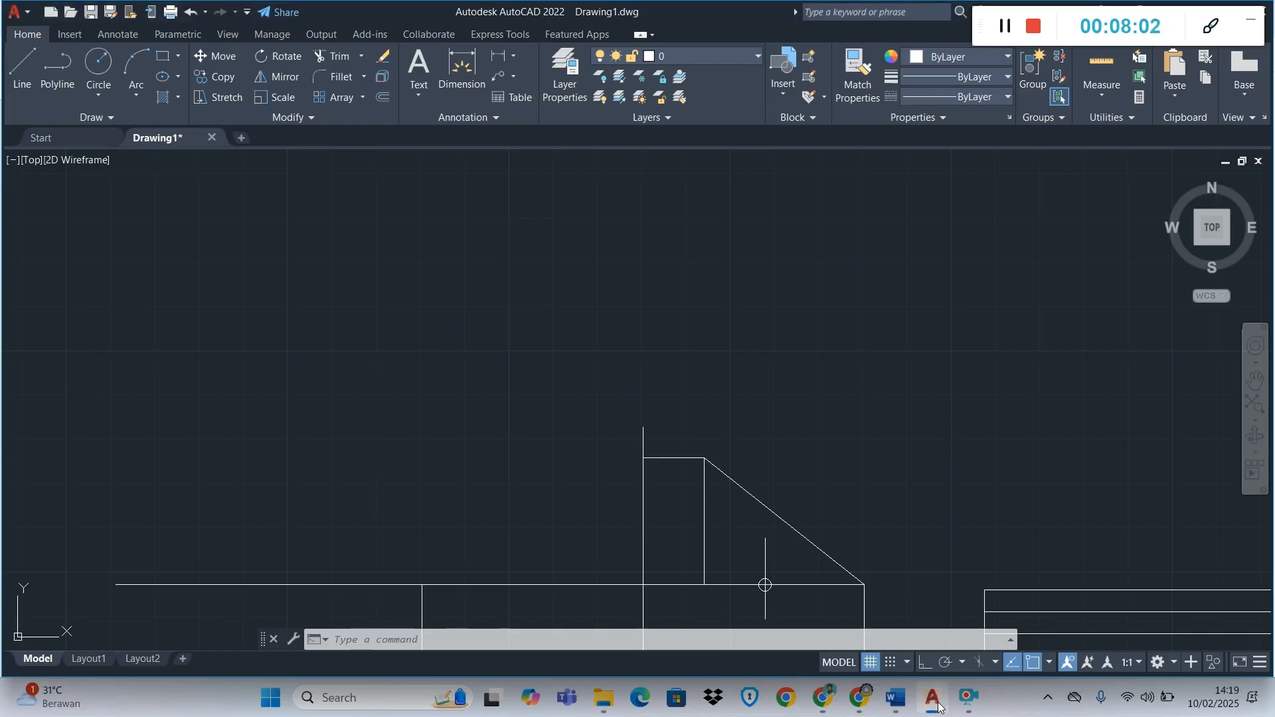
- Start the Line command, check the snap points around the outline's round upper-right corner arc, and switch to the browser to view Gambar 2.5
scroll(770, 521, "down", 5)
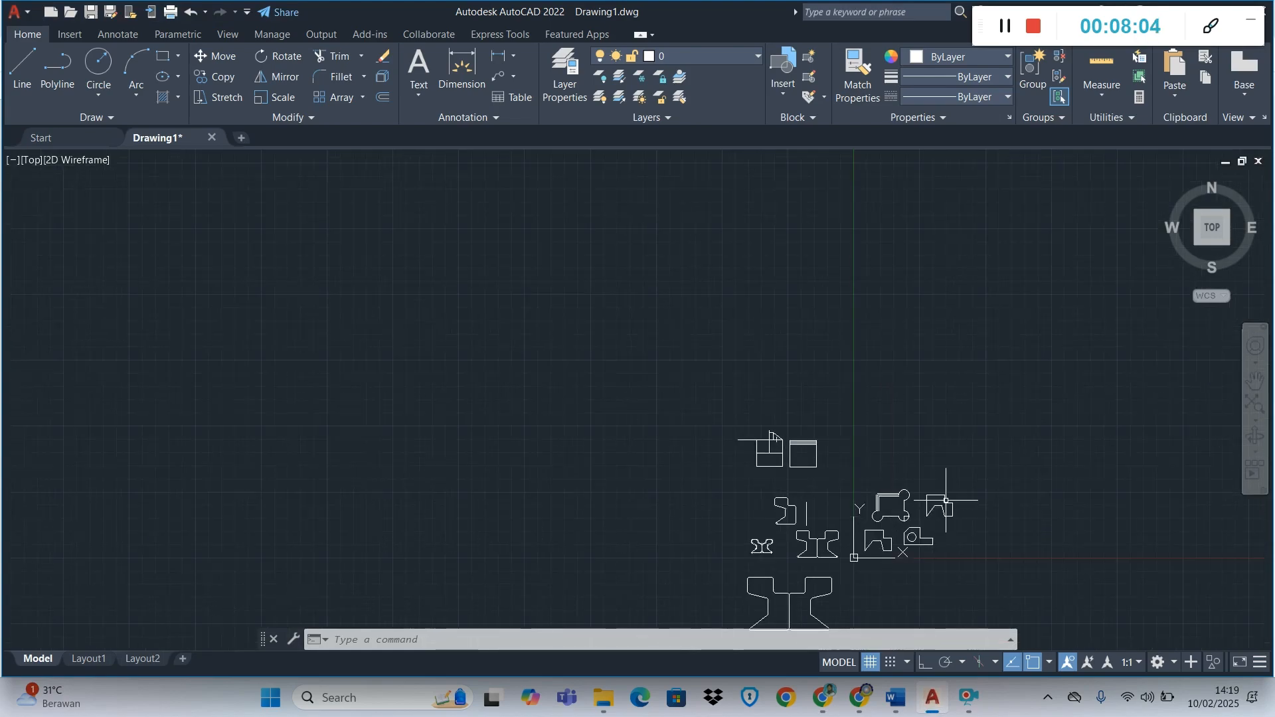
scroll(820, 496, "up", 8)
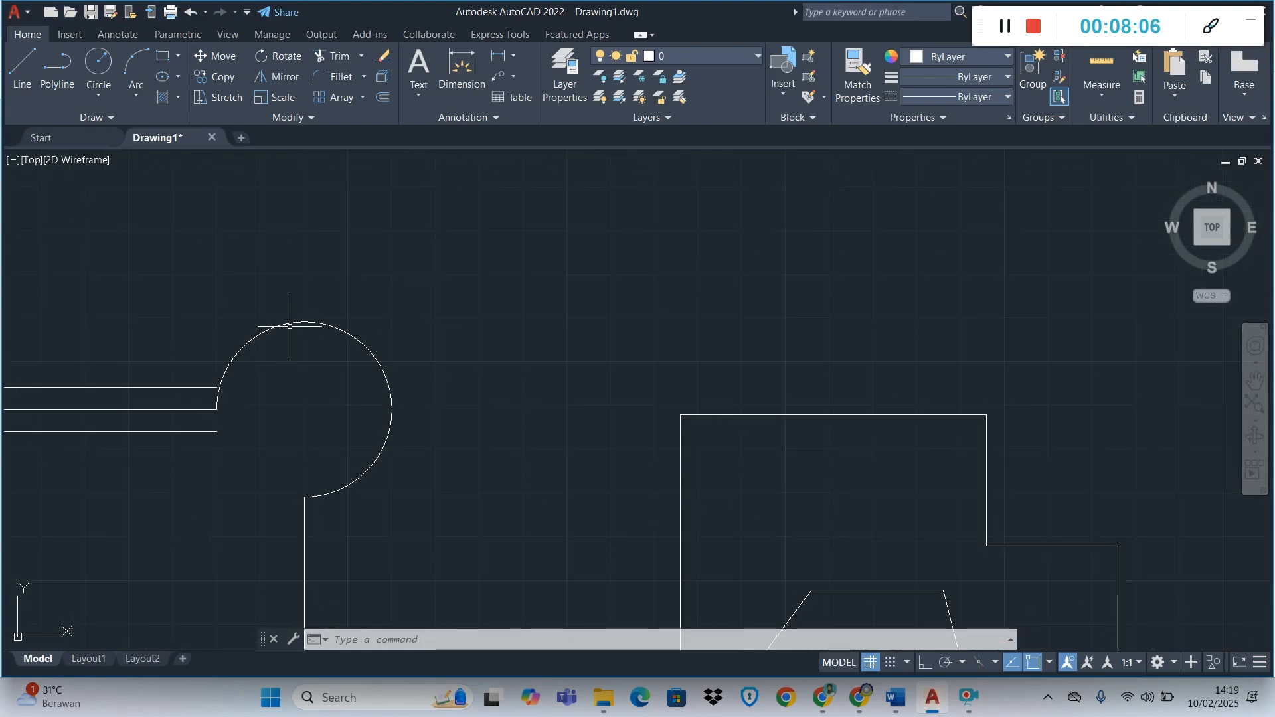
left_click(23, 67)
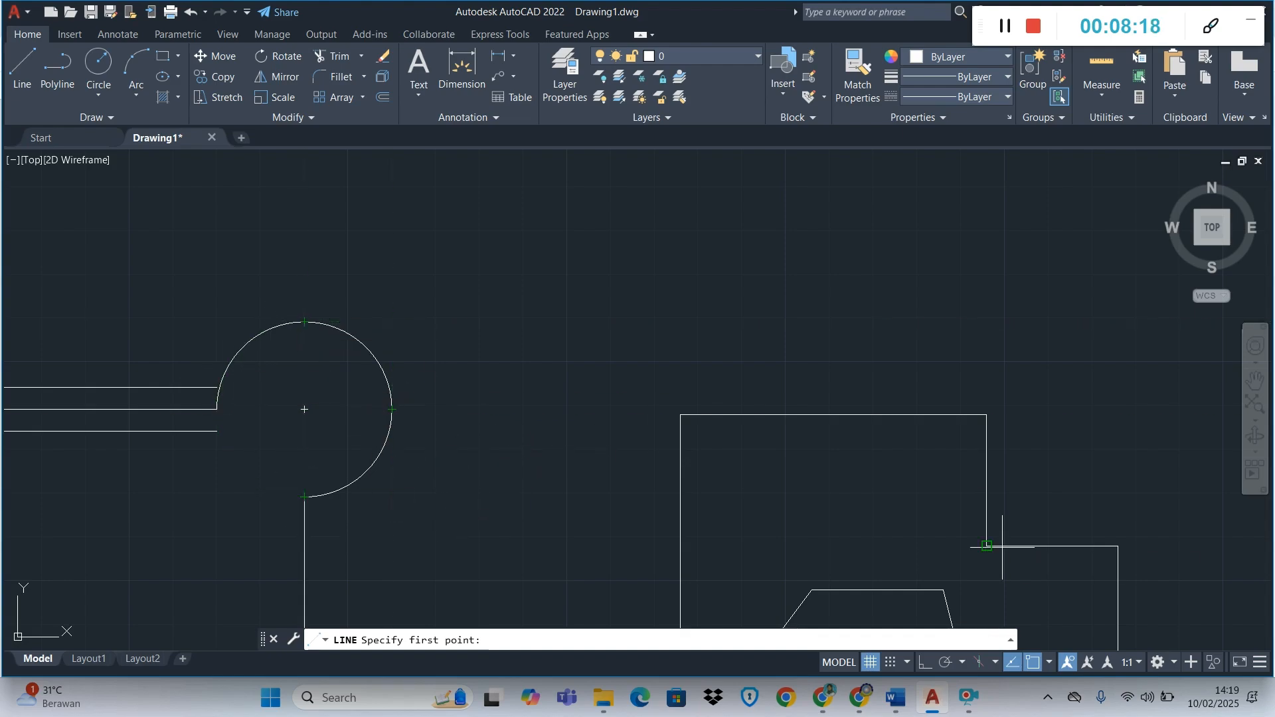
left_click(821, 694)
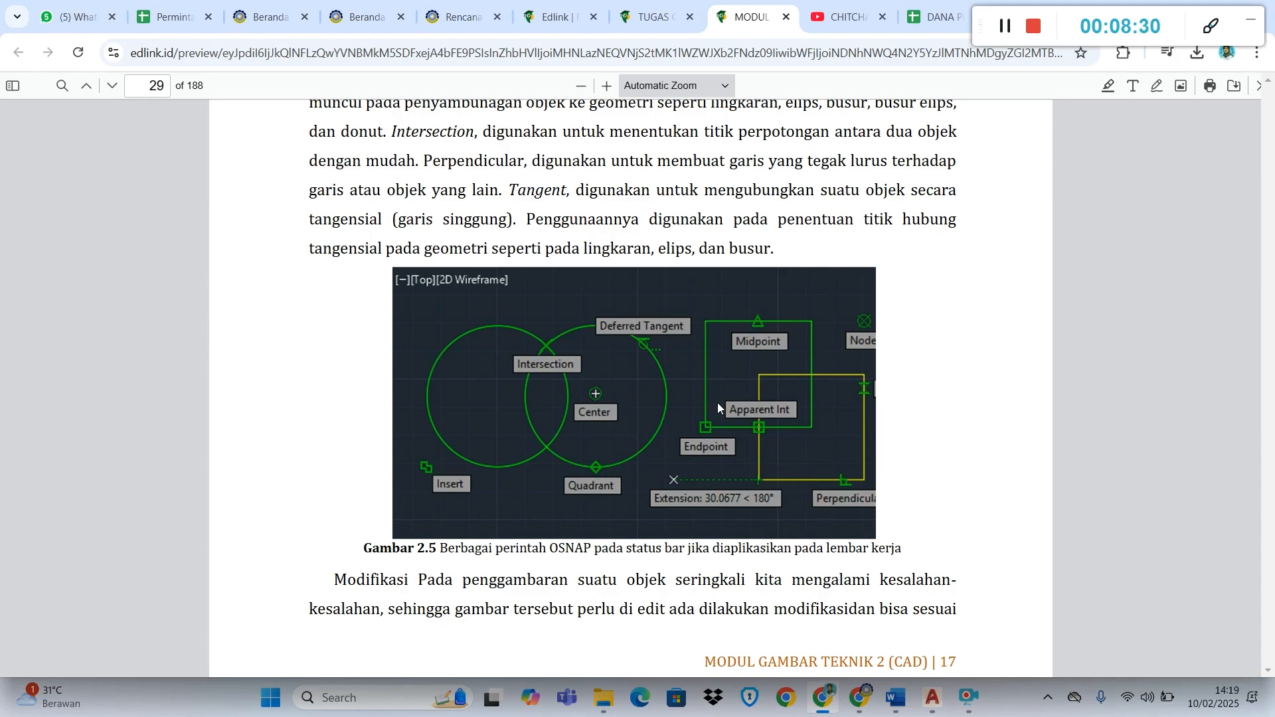
- Return to AutoCAD and look over the drawn exercise shapes with the Line command active
left_click(932, 698)
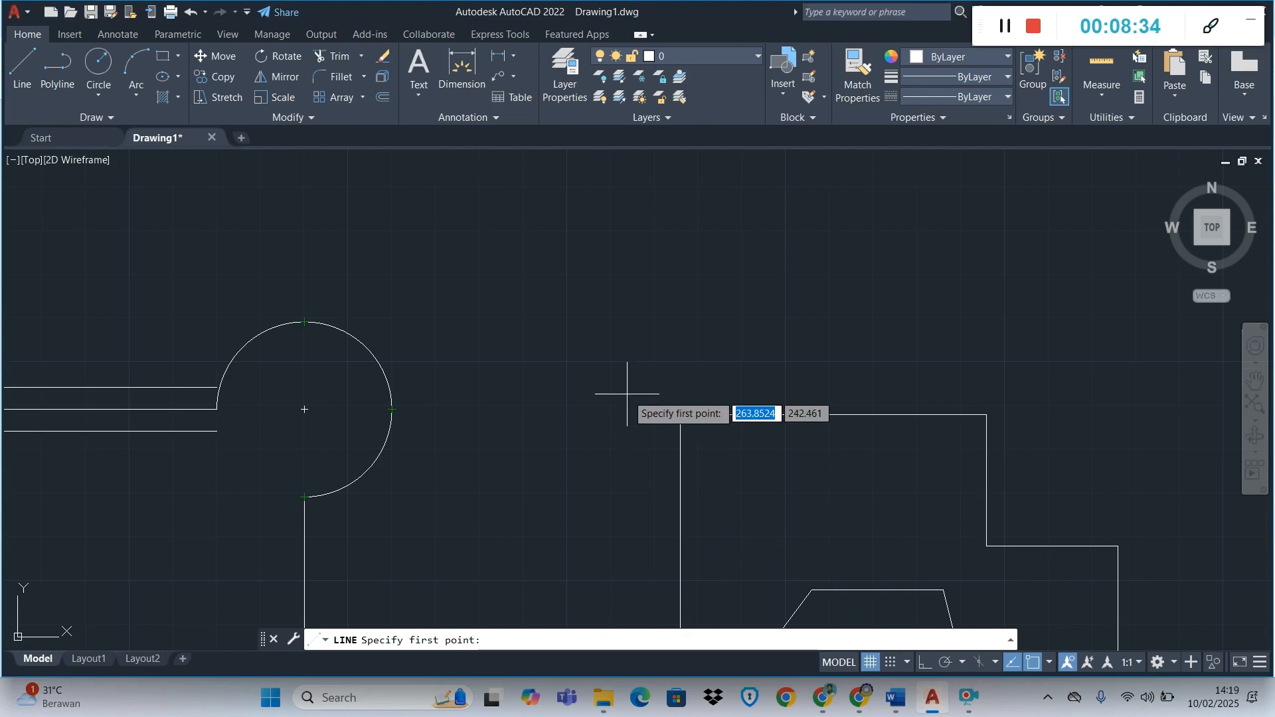
scroll(624, 398, "down", 8)
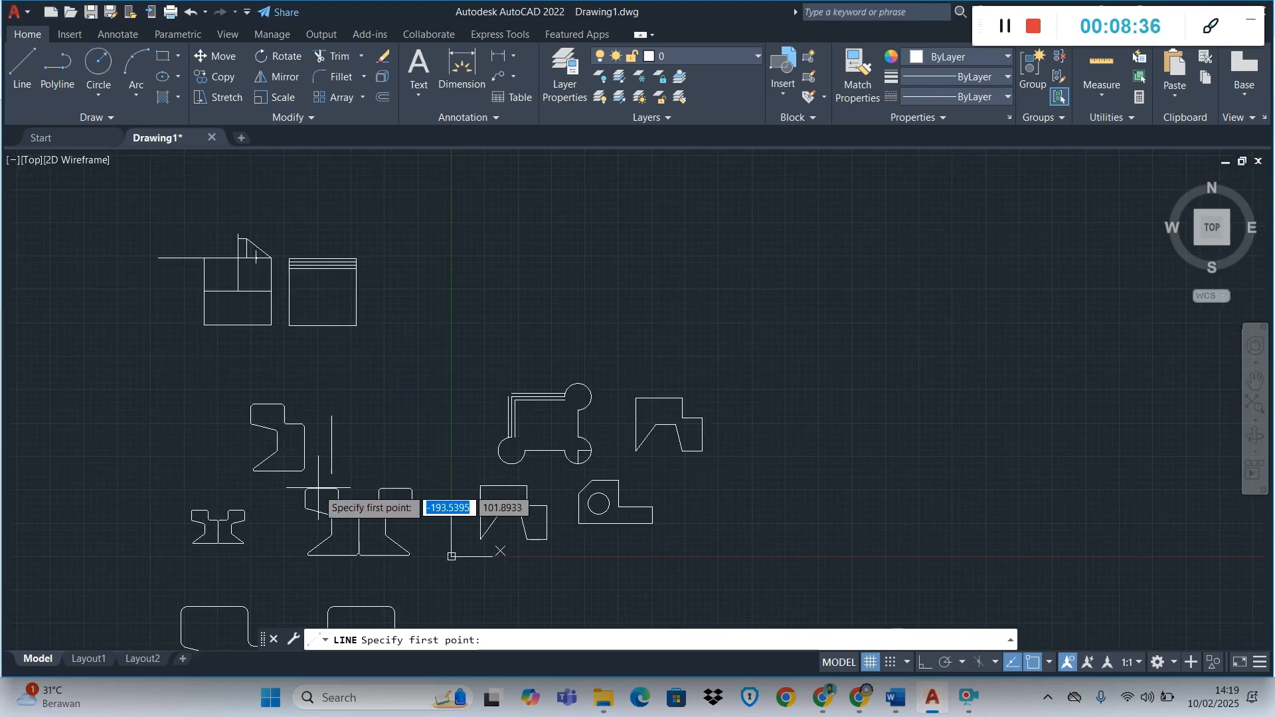
scroll(319, 486, "down", 2)
scroll(261, 577, "up", 4)
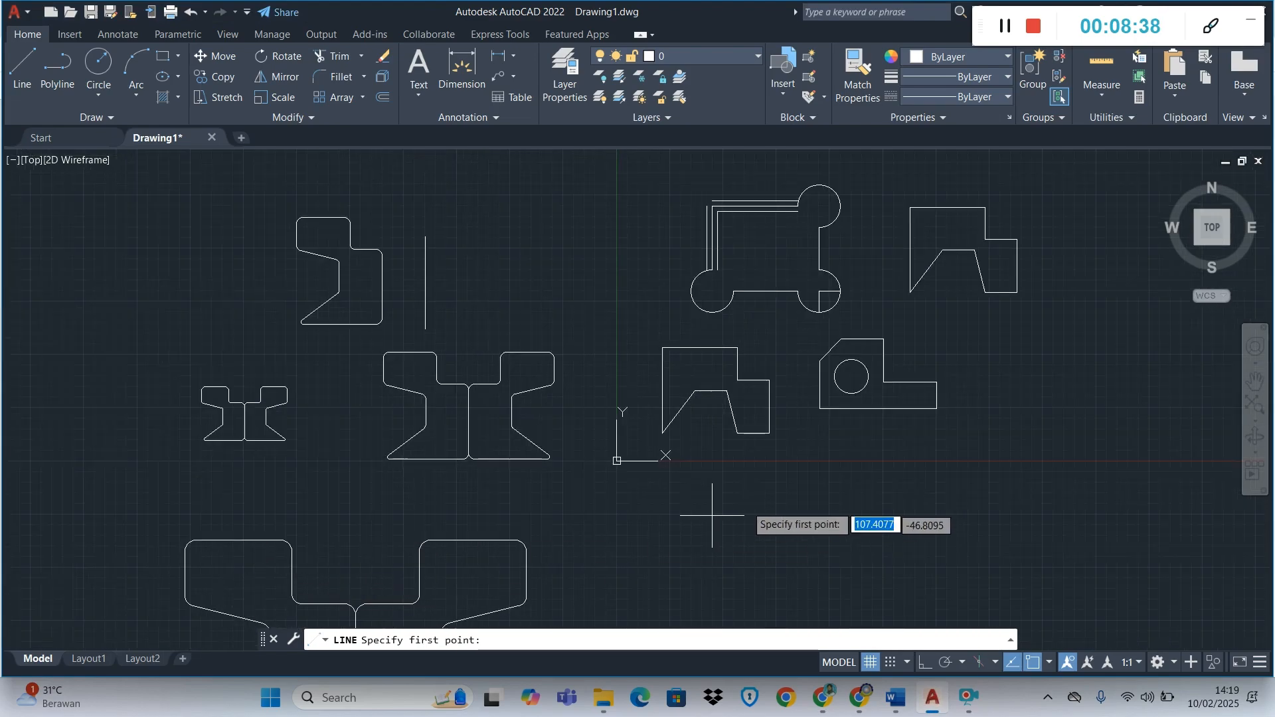